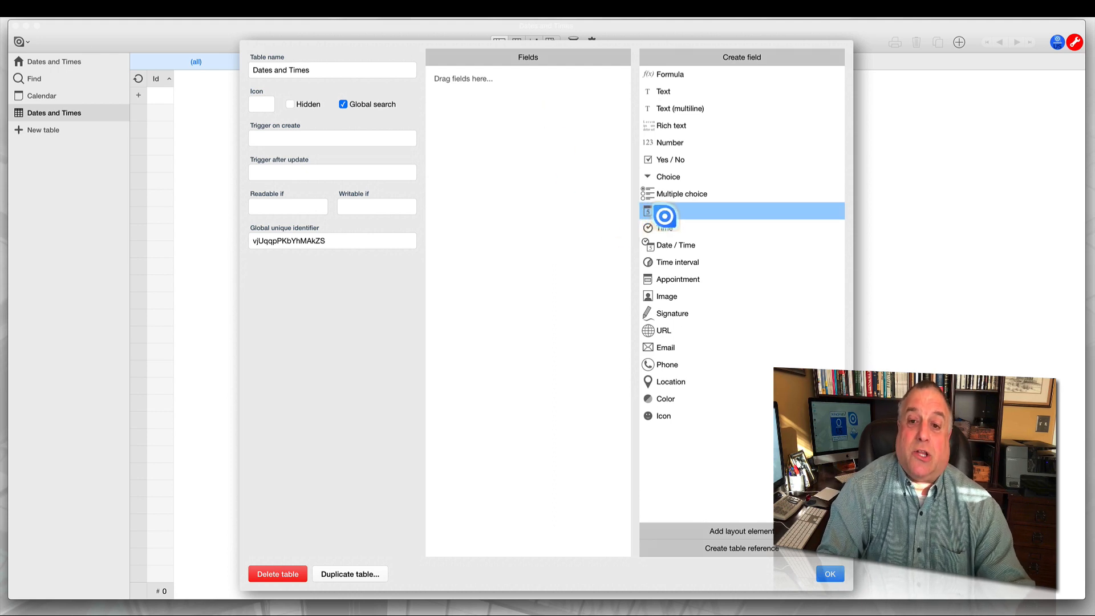
# Step: Add Date, Time, Date / Time, Time interval and Appointment fields to the Dates and Times table, keeping their default names
pyautogui.moveTo(665, 212); pyautogui.dragTo(521, 147)
pyautogui.moveTo(641, 231); pyautogui.dragTo(482, 156)
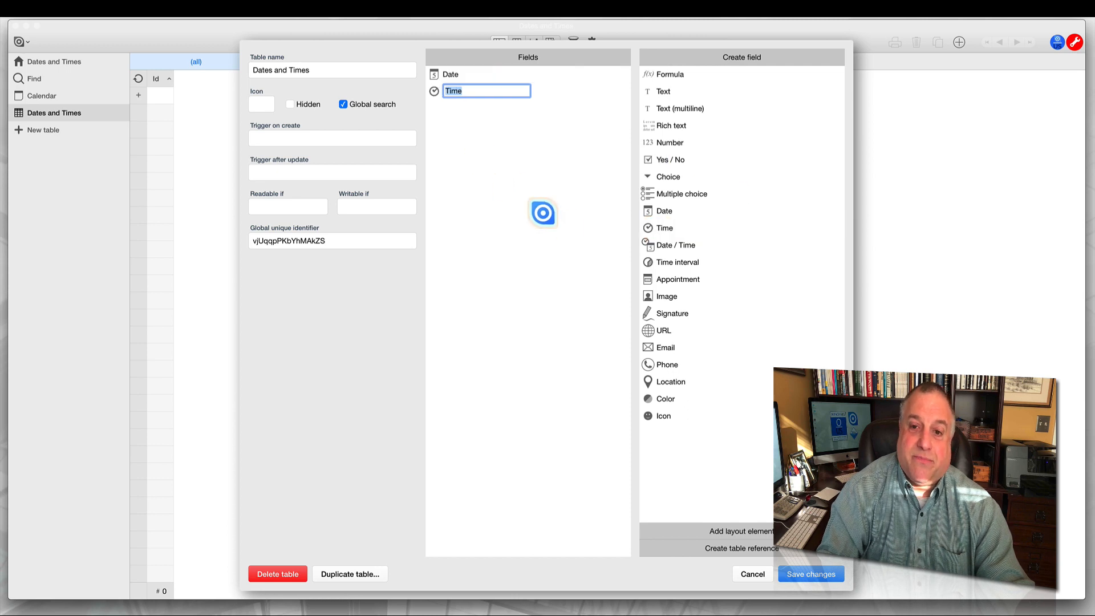
pyautogui.moveTo(650, 242); pyautogui.dragTo(472, 151)
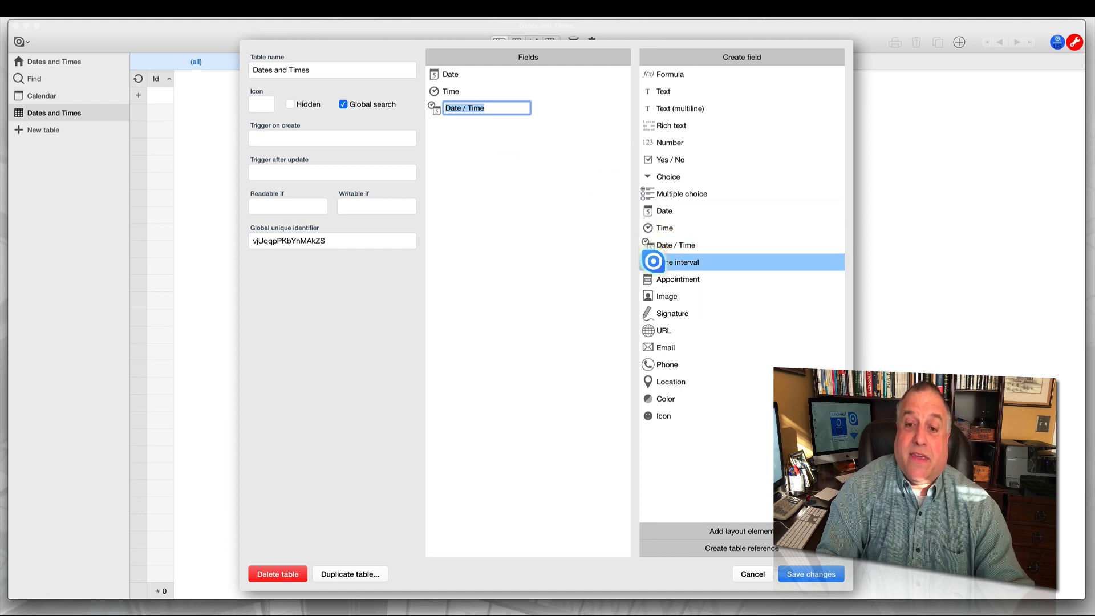
pyautogui.moveTo(654, 261); pyautogui.dragTo(501, 213)
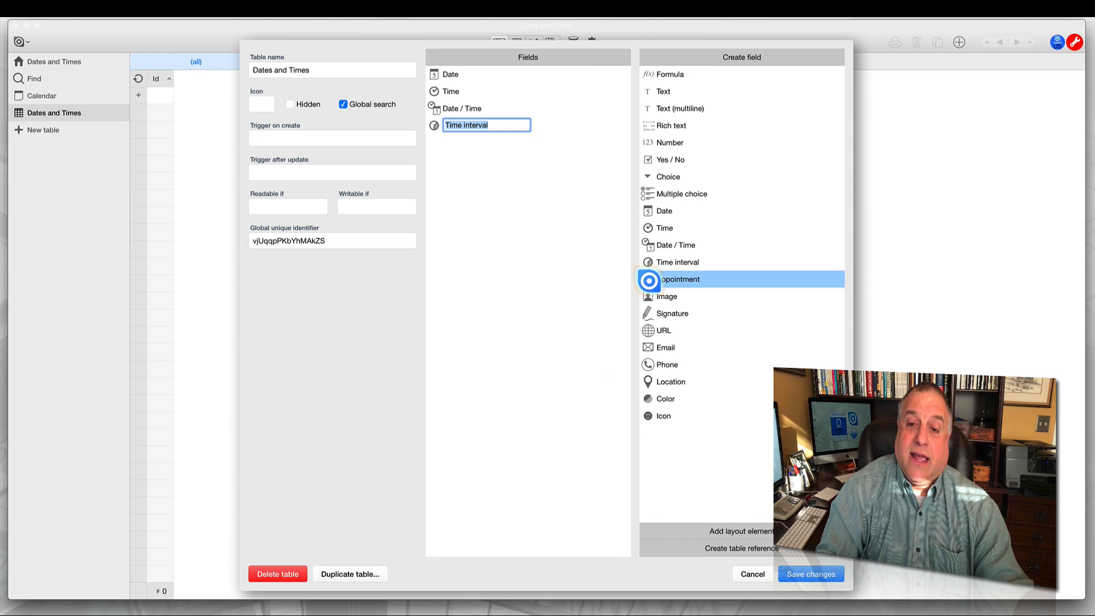
pyautogui.moveTo(648, 280); pyautogui.dragTo(467, 248)
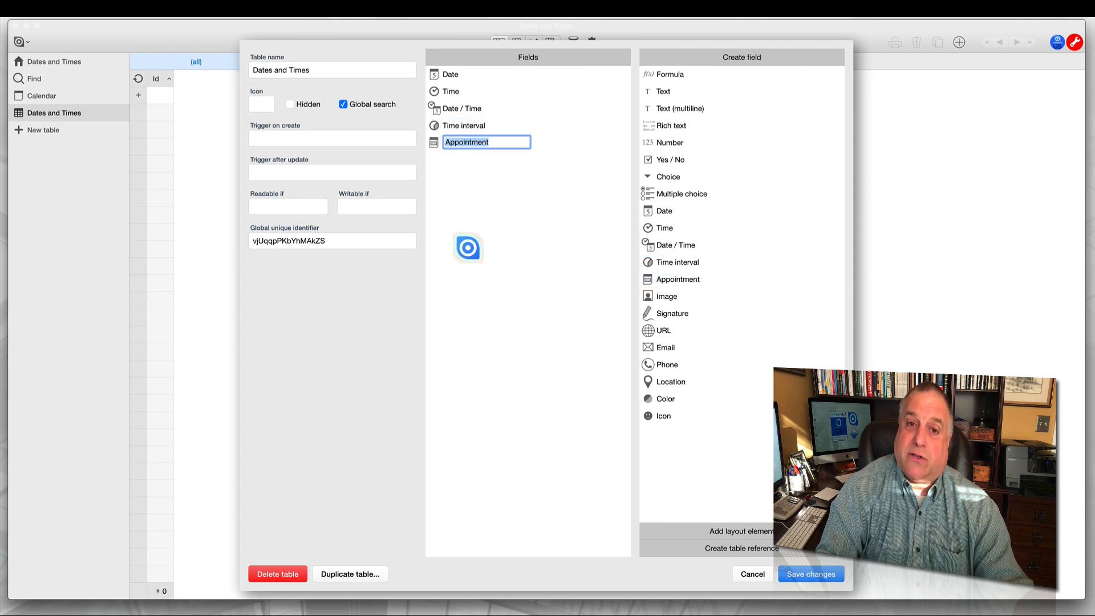
pyautogui.click(468, 248)
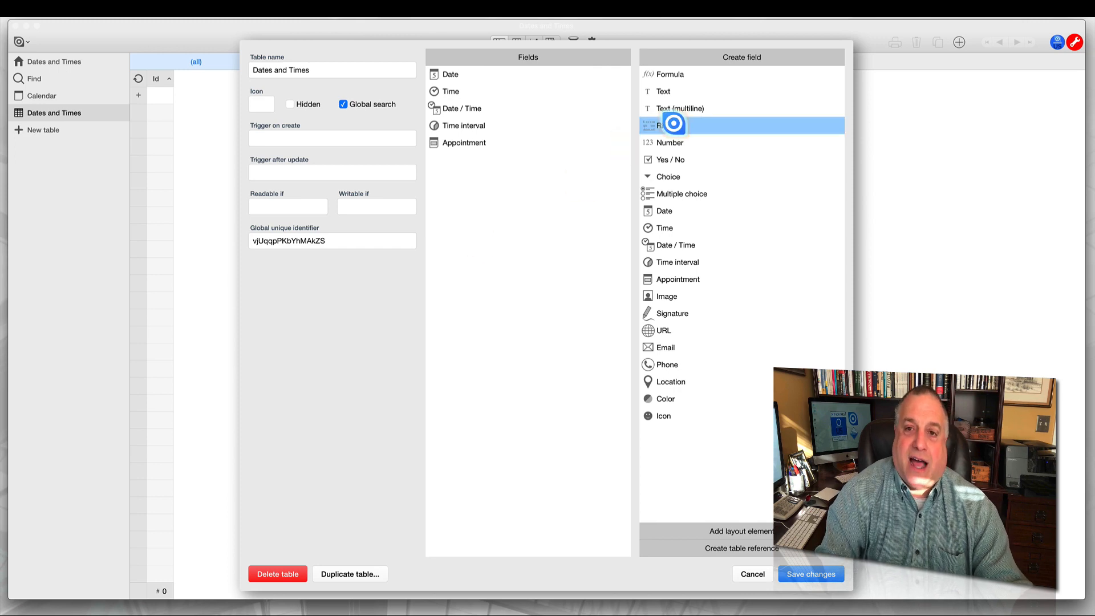
# Step: Add a Text field above the Date field and save the table changes
pyautogui.moveTo(684, 91); pyautogui.dragTo(493, 73)
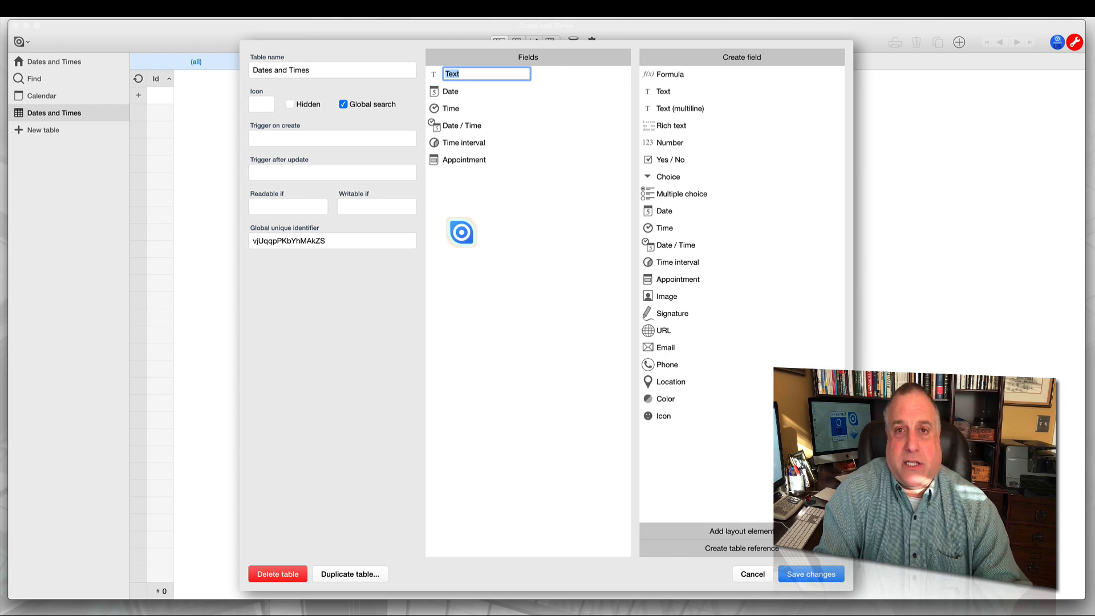
pyautogui.click(462, 232)
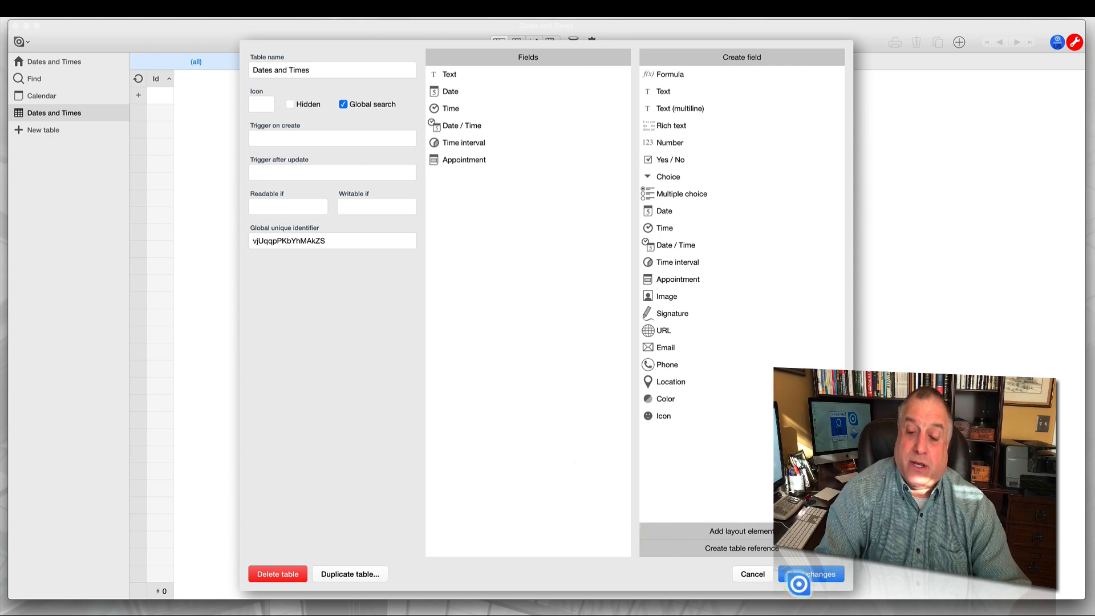
pyautogui.click(797, 574)
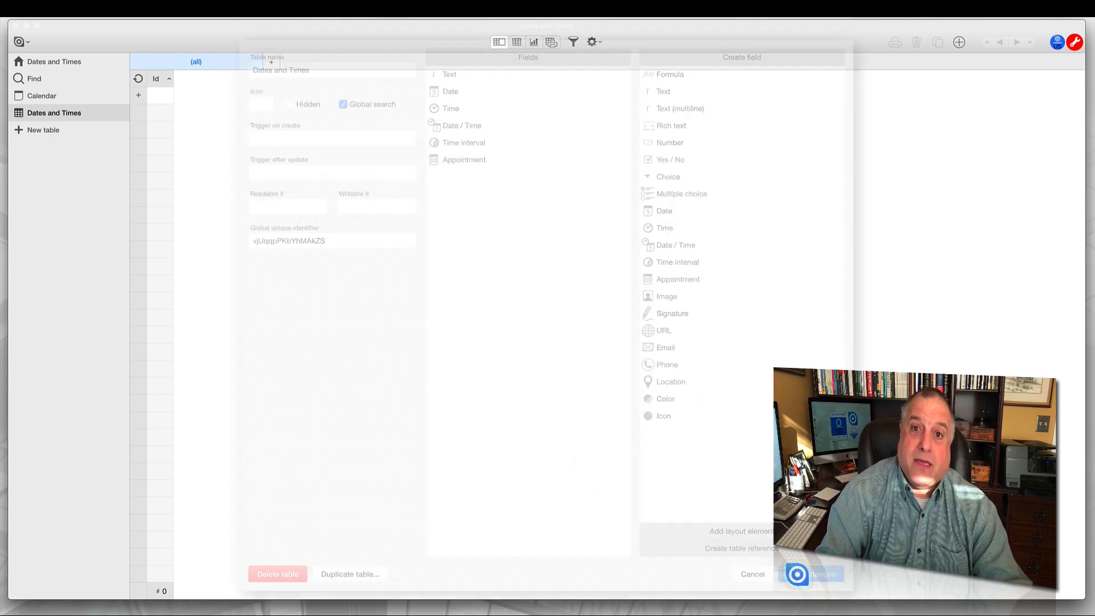
# Step: Create a record, narrow the form's Text field to about a quarter of its width, and save the layout change
pyautogui.click(162, 94)
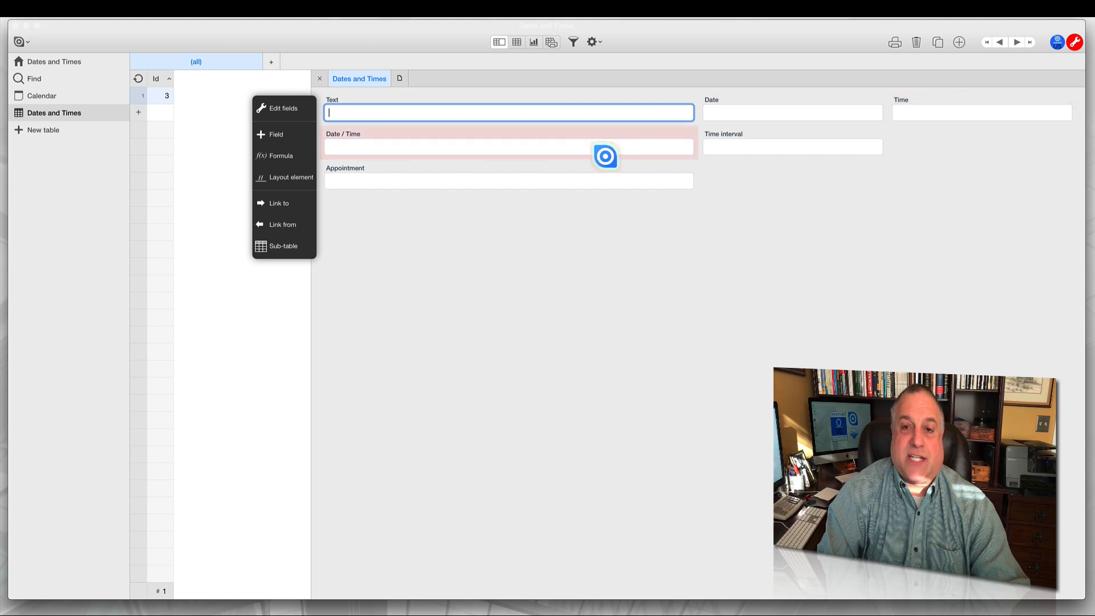
pyautogui.click(600, 104)
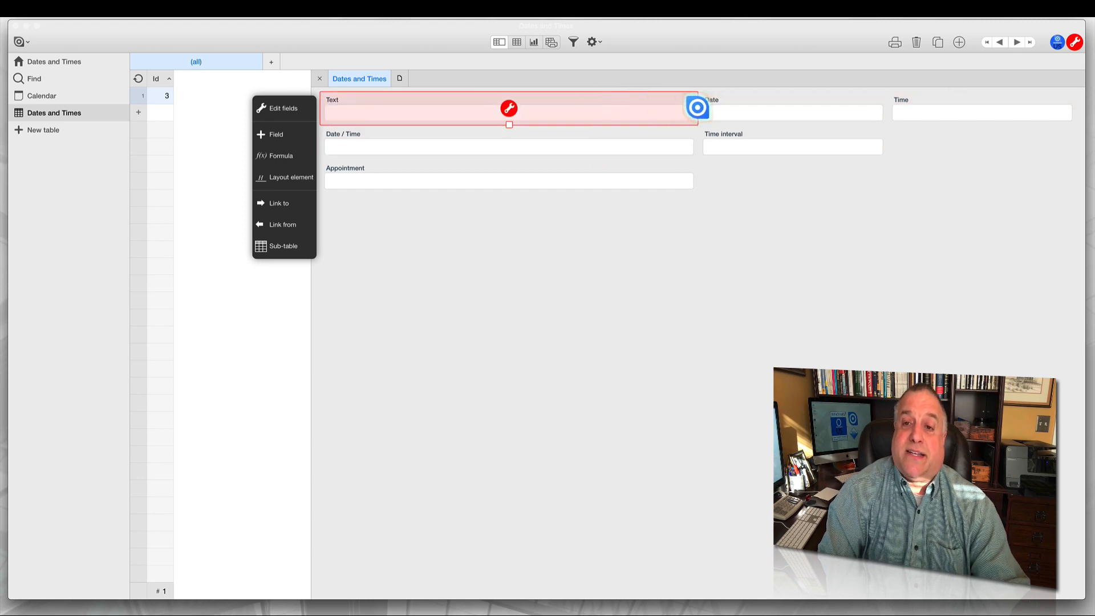
pyautogui.moveTo(694, 108); pyautogui.dragTo(361, 110)
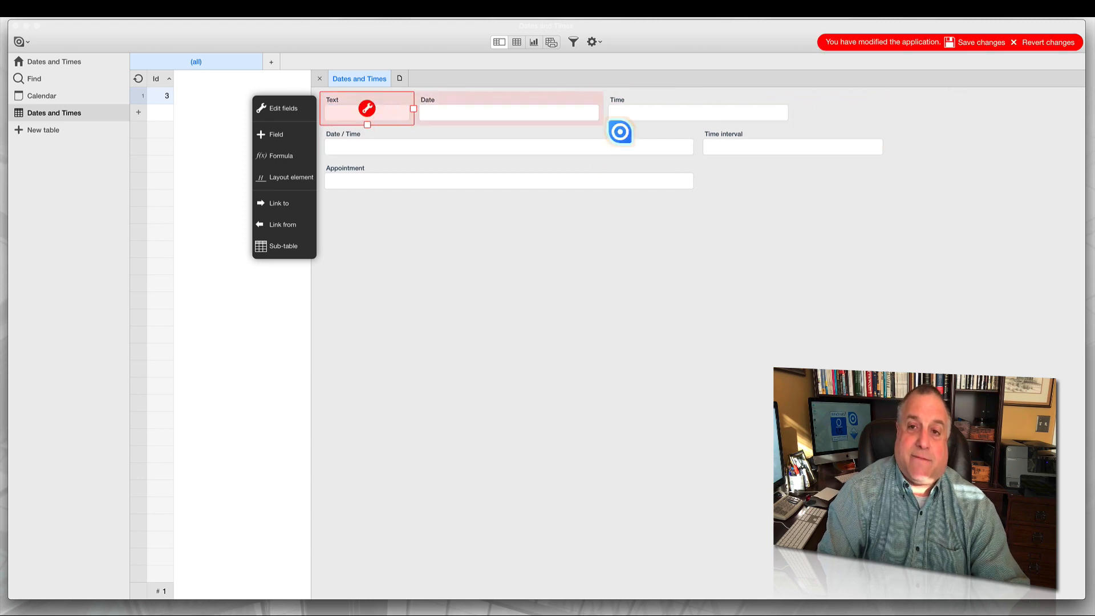
pyautogui.click(990, 50)
pyautogui.click(652, 259)
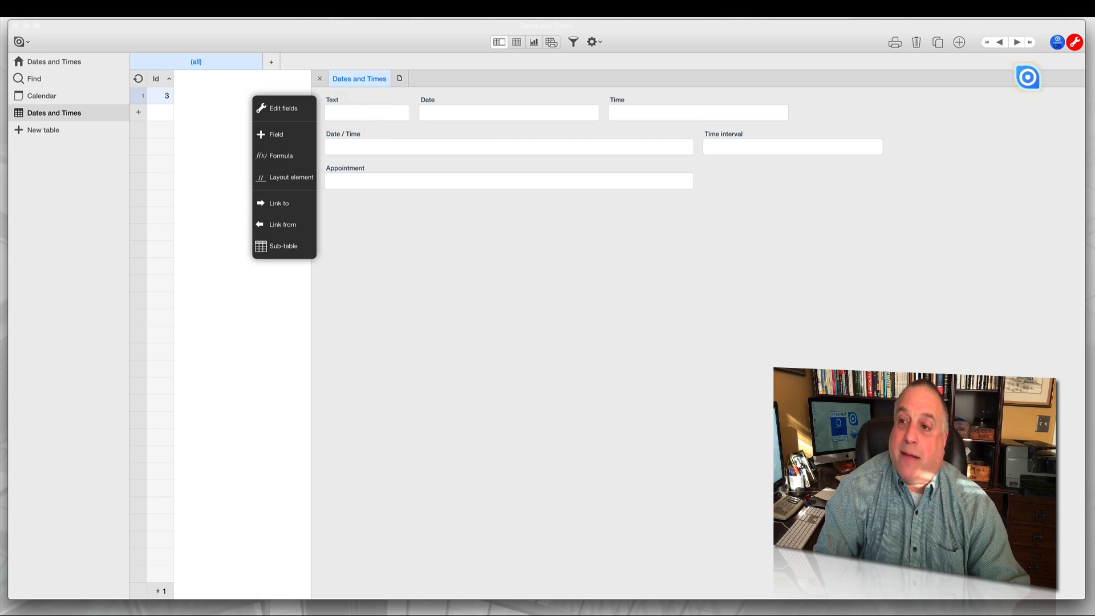
pyautogui.click(1076, 42)
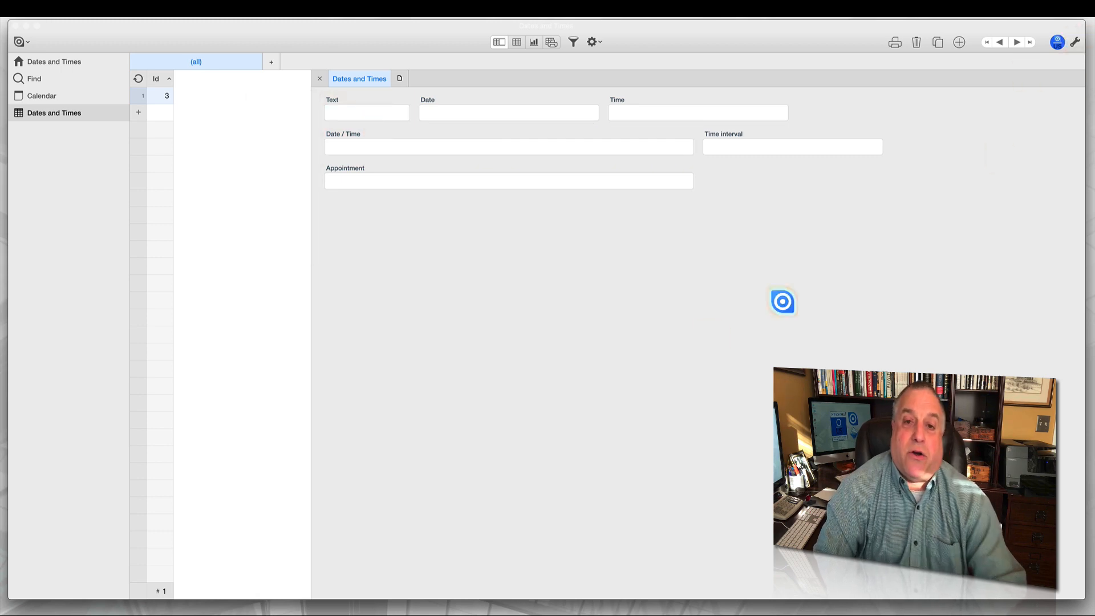
# Step: Narrow the form's Date field to about three quarters of its width and save the layout change
pyautogui.click(473, 112)
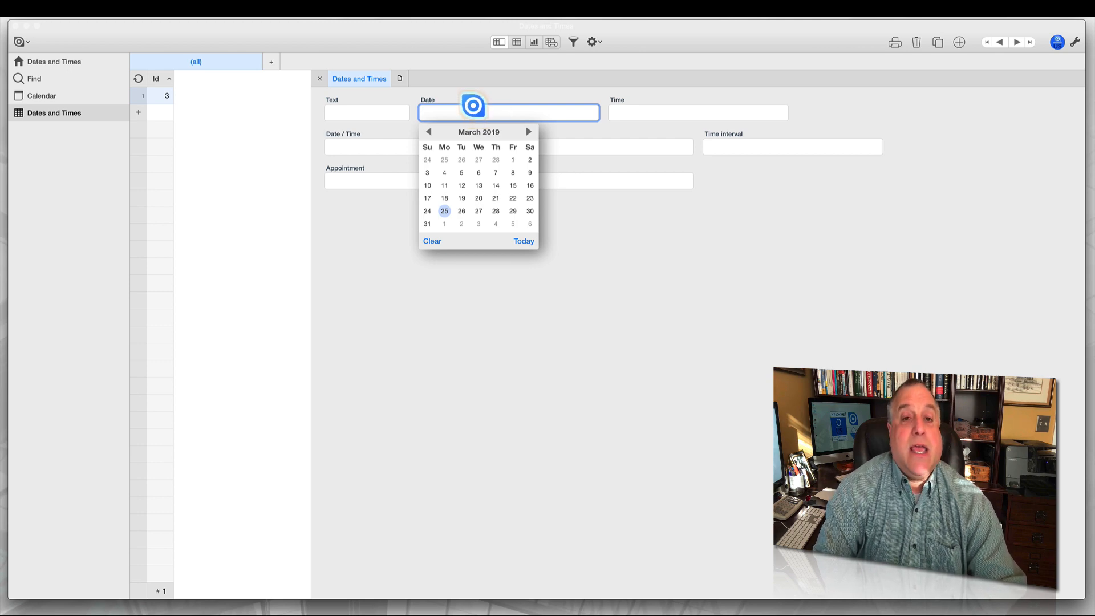
pyautogui.click(475, 98)
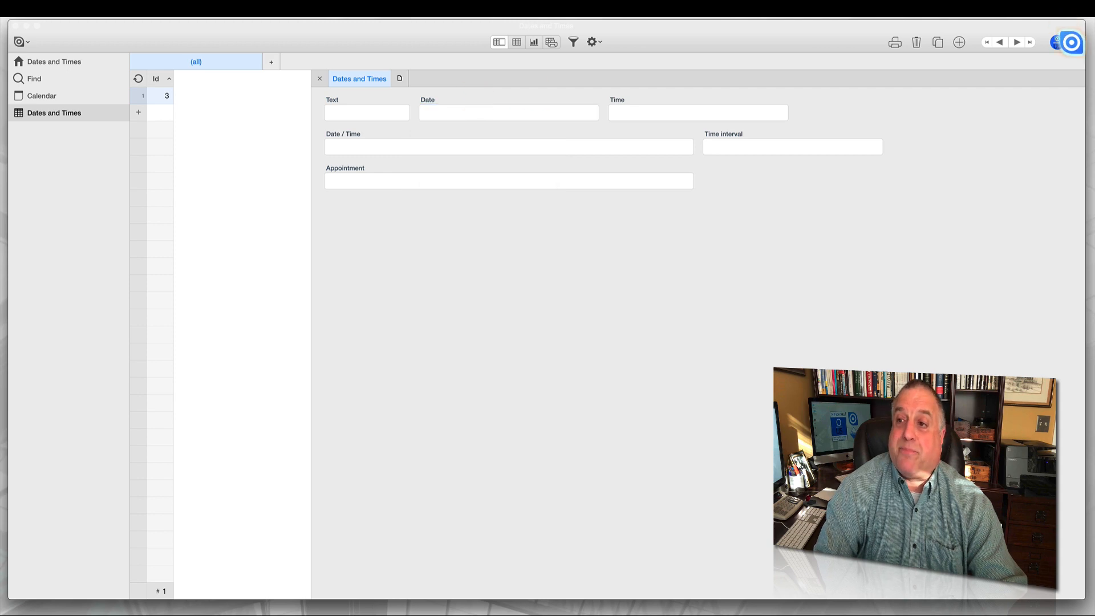
pyautogui.click(1062, 40)
pyautogui.moveTo(602, 109); pyautogui.dragTo(546, 114)
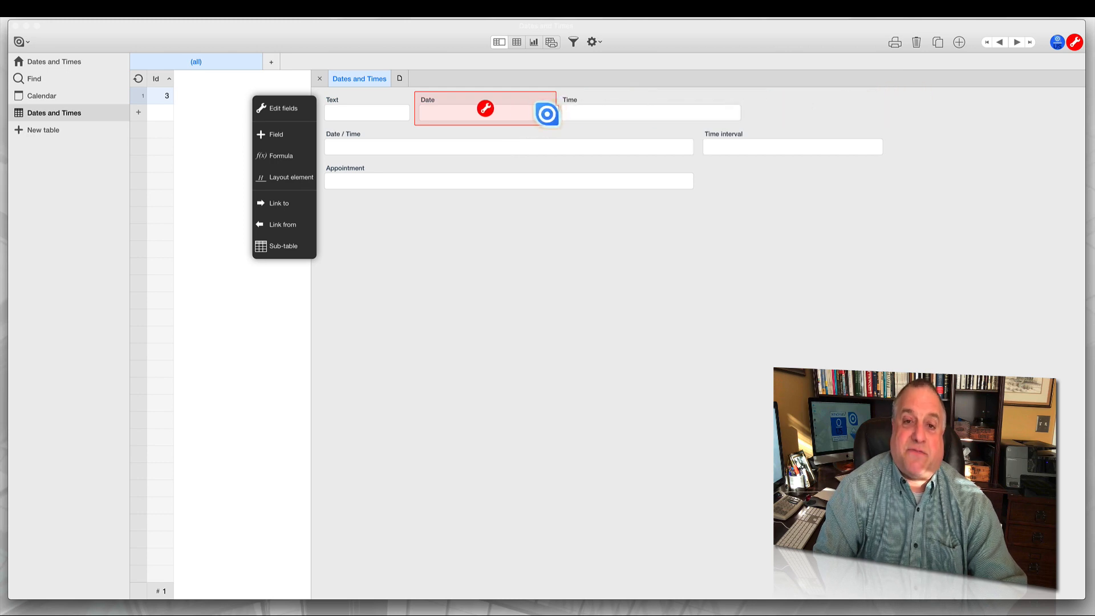
pyautogui.click(978, 44)
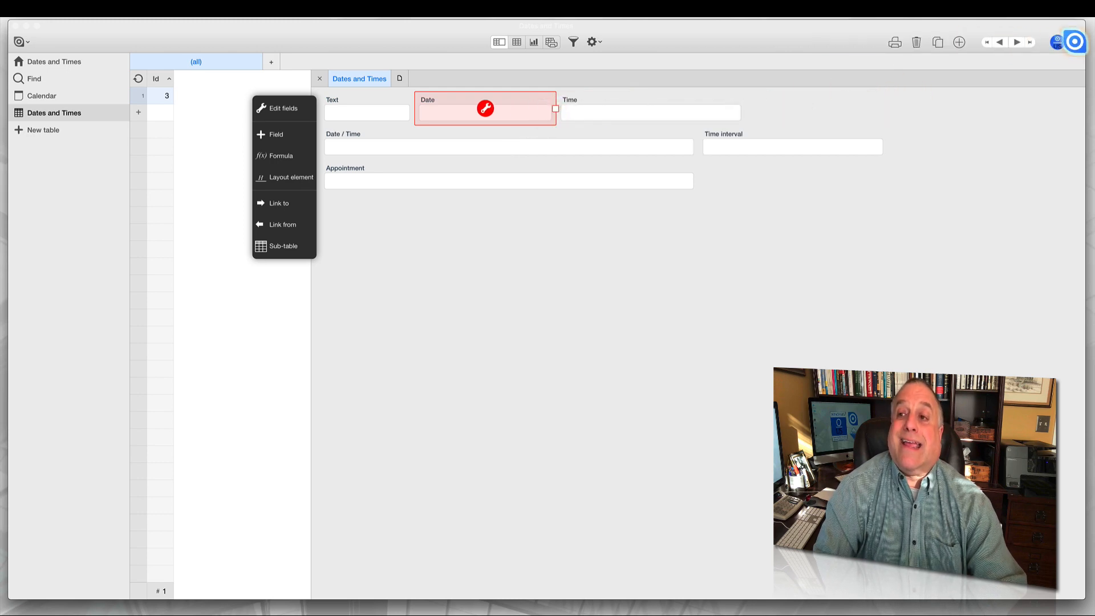
pyautogui.click(1075, 42)
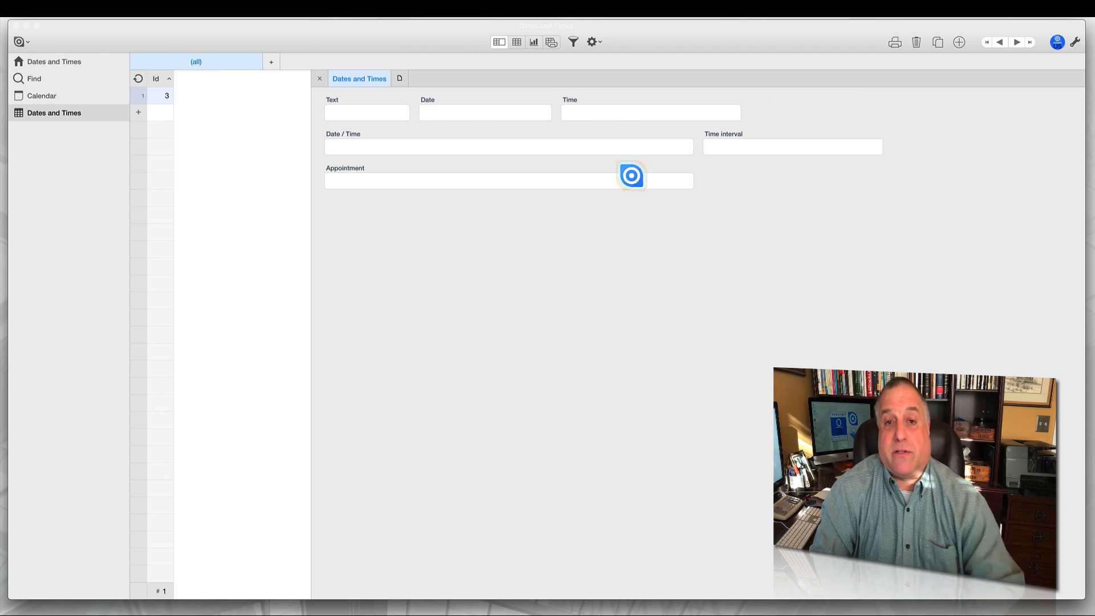
# Step: Set the record's Date field to today's date and change it to Jan 7, 2019
pyautogui.click(517, 111)
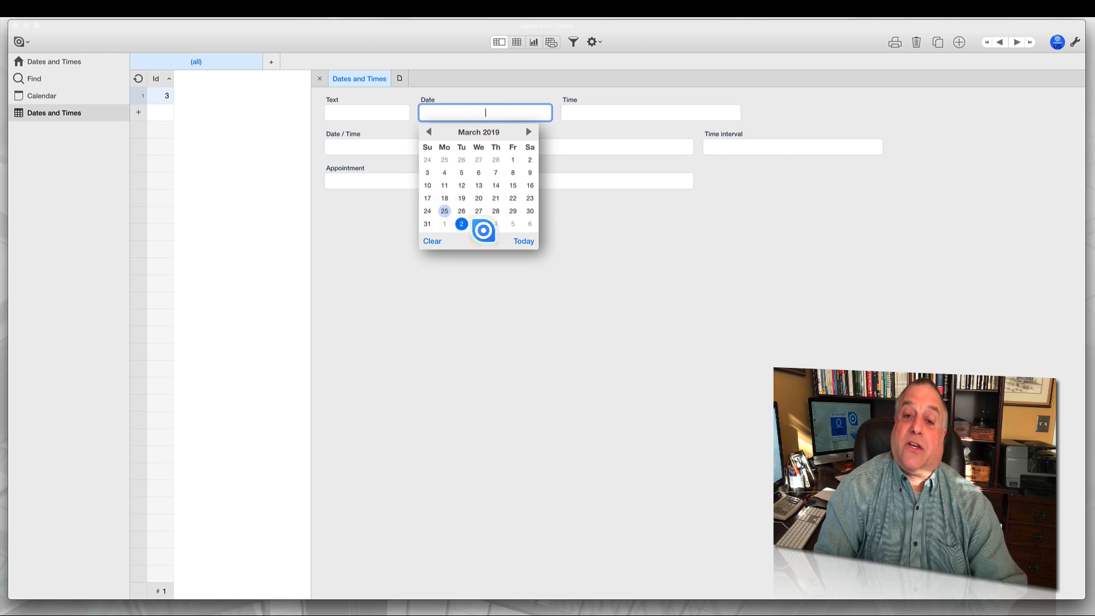
pyautogui.click(523, 241)
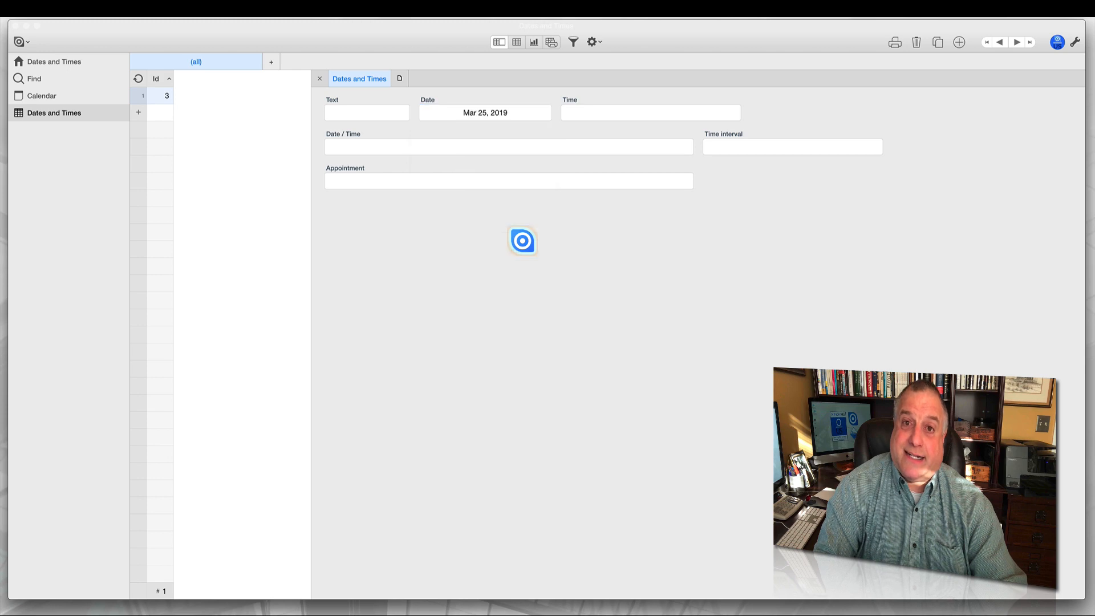
pyautogui.click(485, 112)
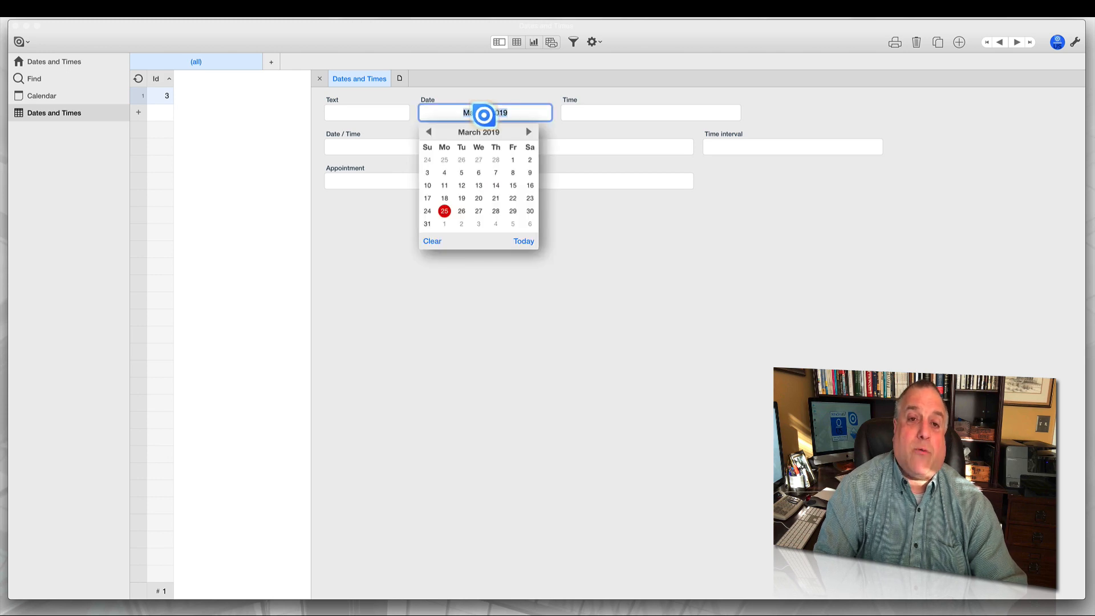
pyautogui.click(425, 130)
pyautogui.click(425, 130)
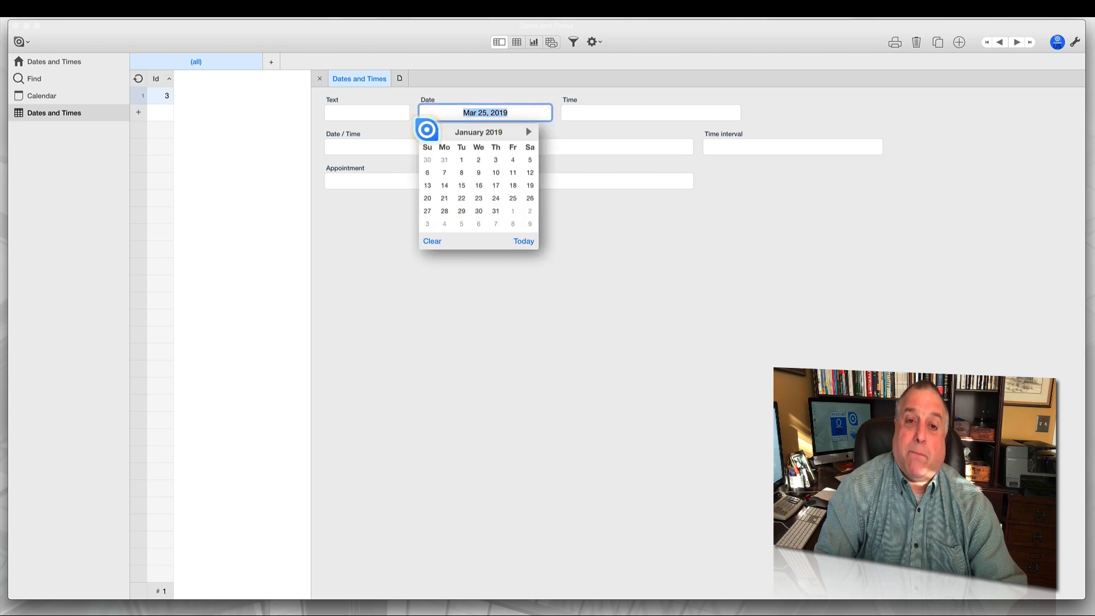
pyautogui.click(444, 173)
# Step: Set the record's Date field to Sep 11, 2019 using the calendar
pyautogui.click(474, 112)
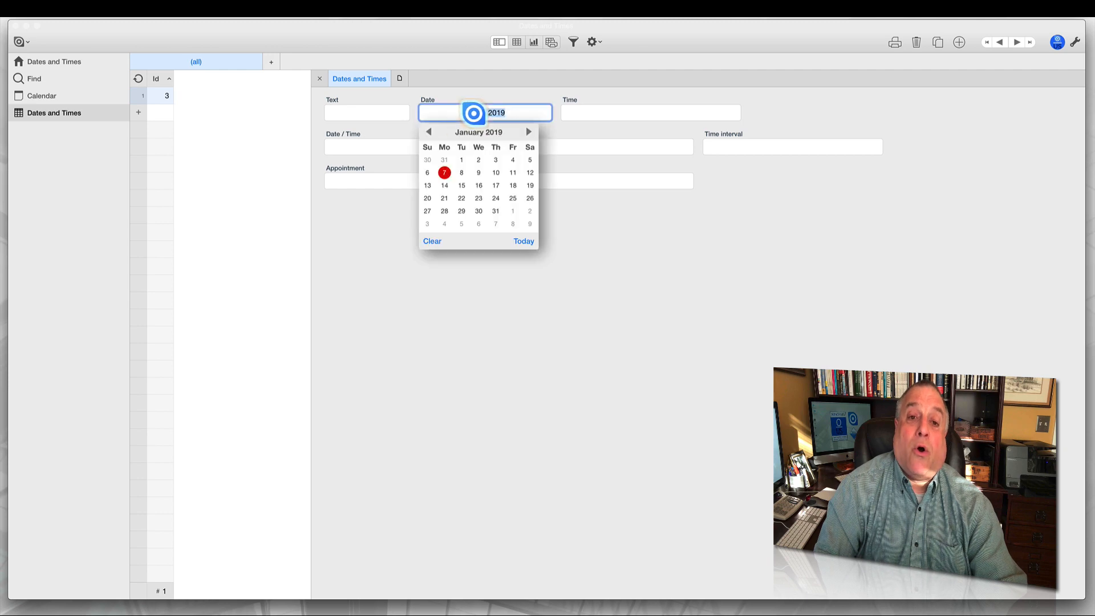
pyautogui.click(530, 130)
pyautogui.click(530, 130)
pyautogui.click(530, 131)
pyautogui.click(530, 131)
pyautogui.click(530, 131)
pyautogui.click(530, 131)
pyautogui.click(530, 131)
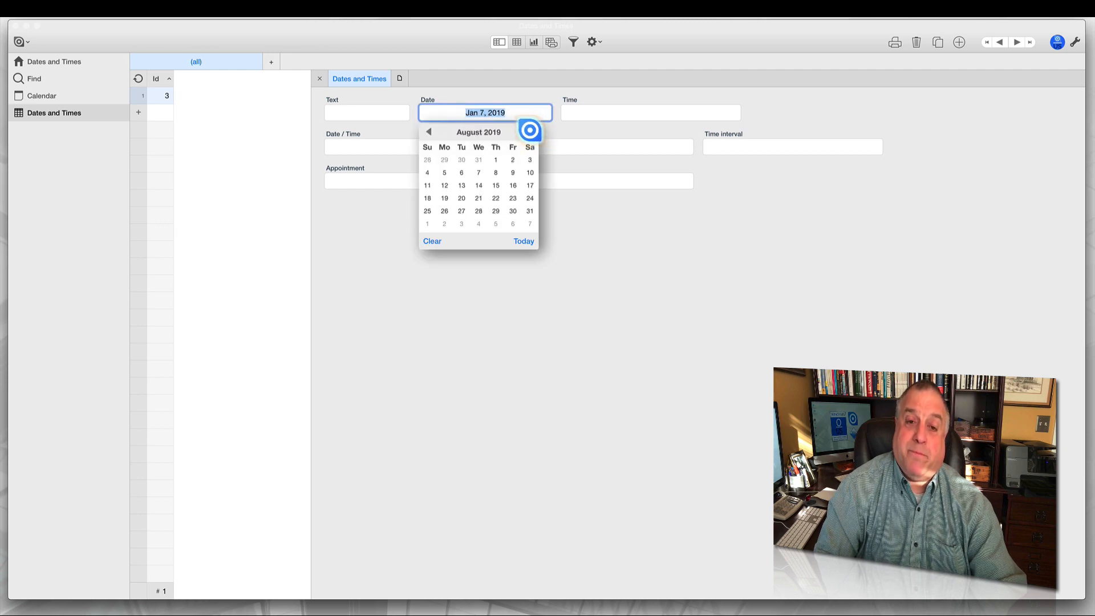
pyautogui.click(530, 130)
pyautogui.click(479, 185)
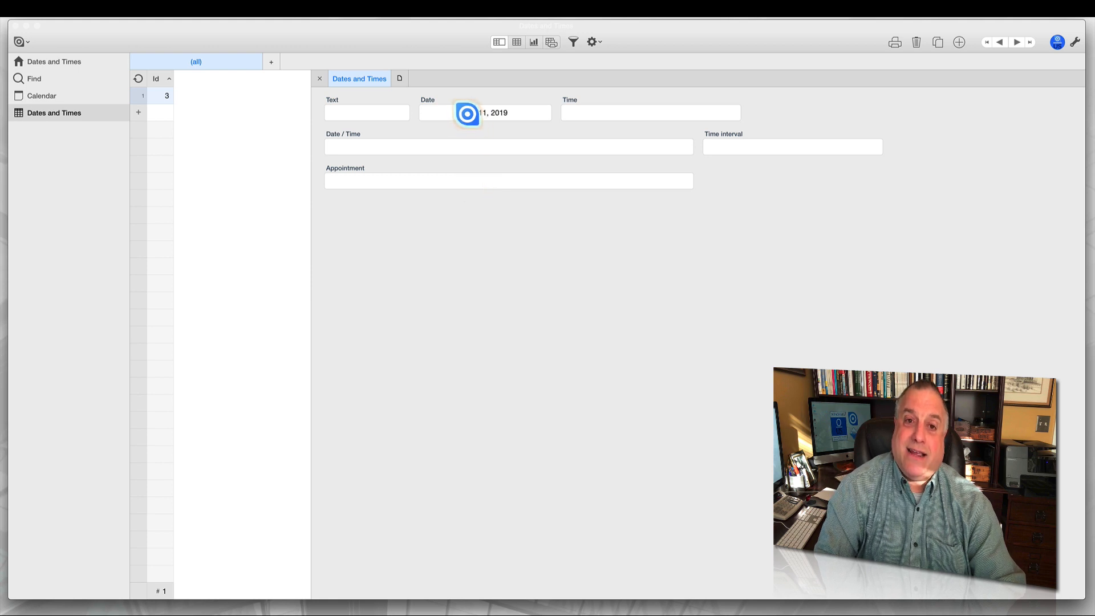
# Step: Open the Date field for editing to view its calendar, and close it
pyautogui.doubleClick(508, 112)
pyautogui.click(461, 115)
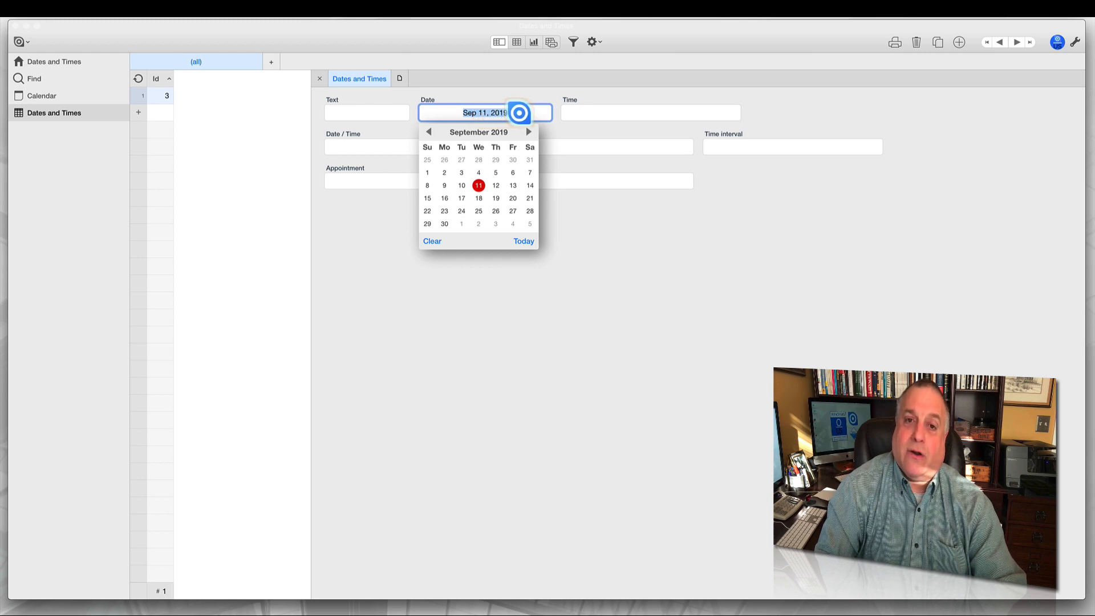
pyautogui.click(519, 113)
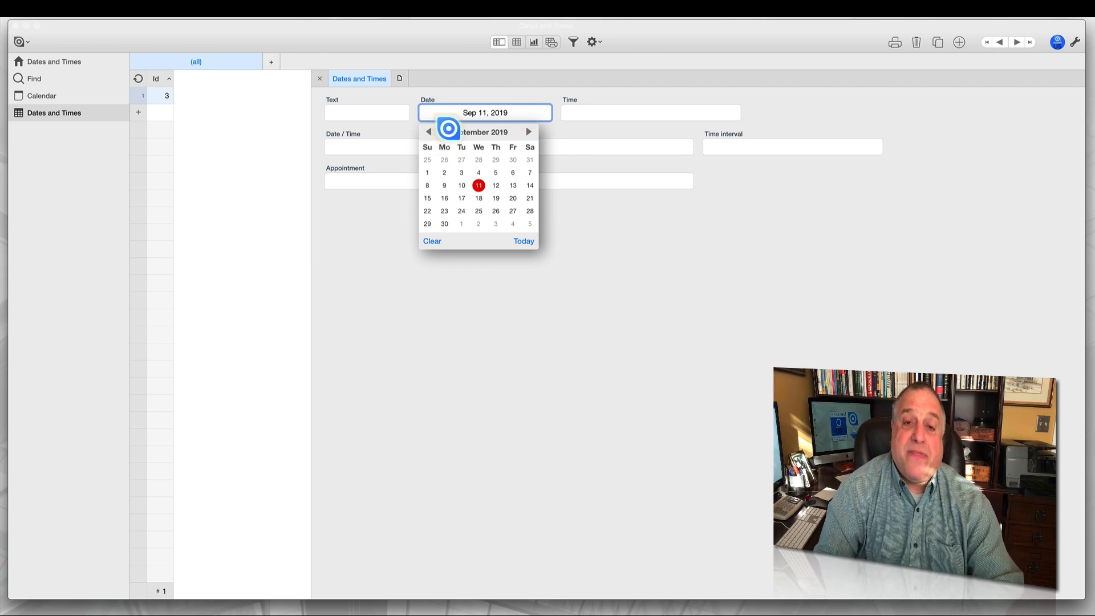
pyautogui.click(612, 239)
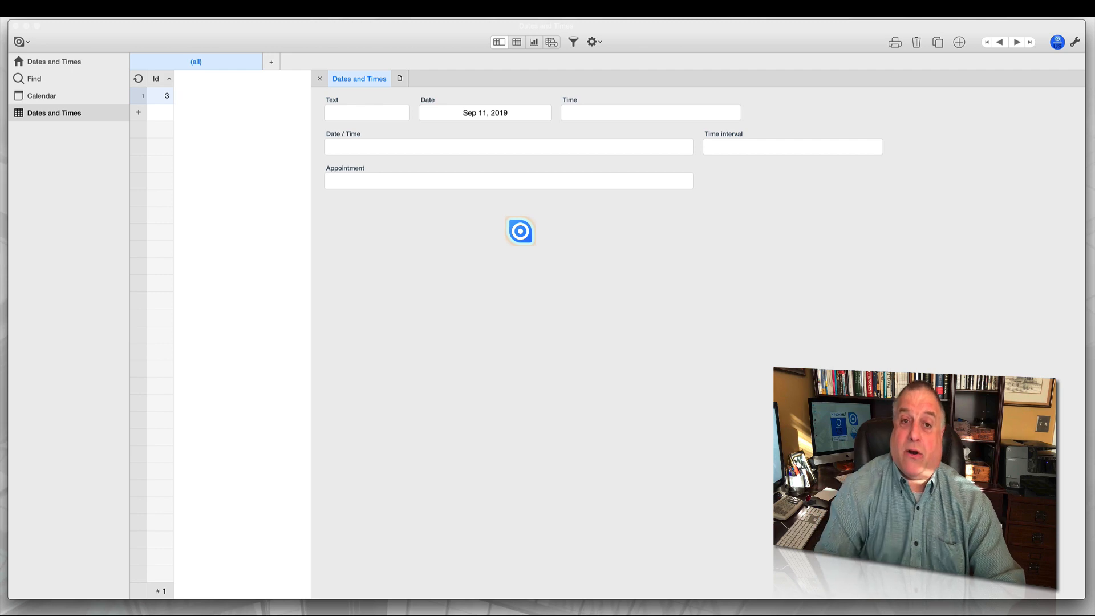
# Step: Change the Date field to Sep 2, 2019 and replace that with today's date
pyautogui.click(489, 112)
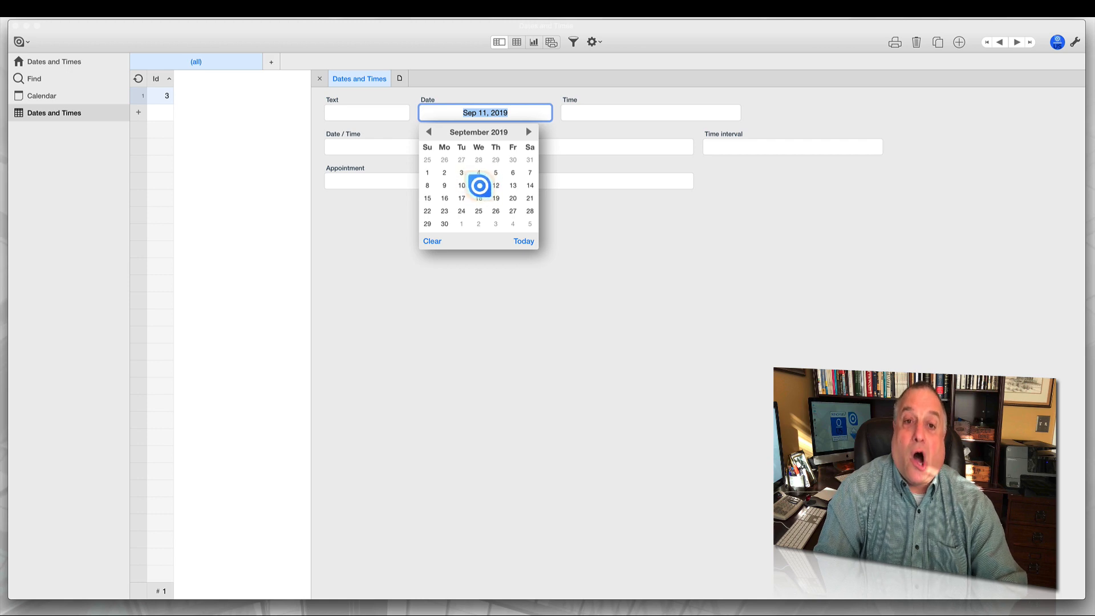
pyautogui.click(445, 172)
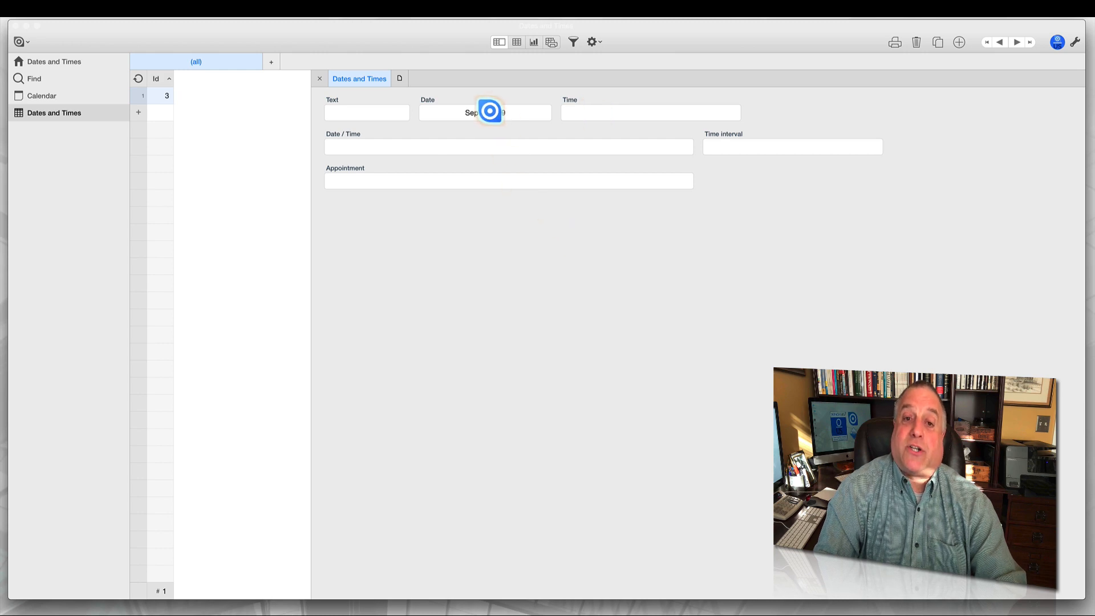
pyautogui.click(489, 112)
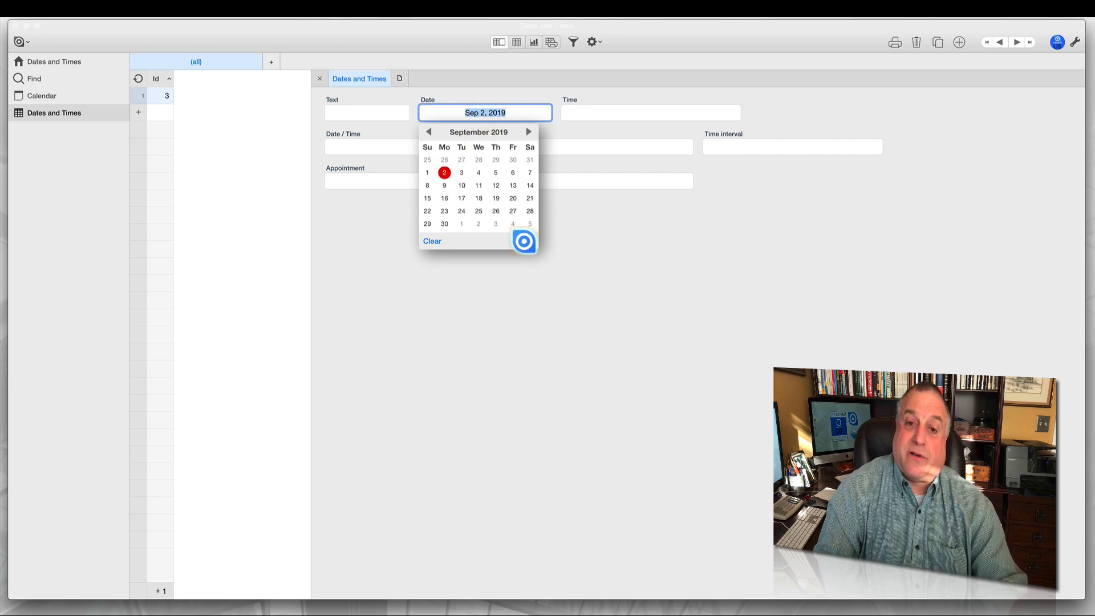
pyautogui.click(522, 241)
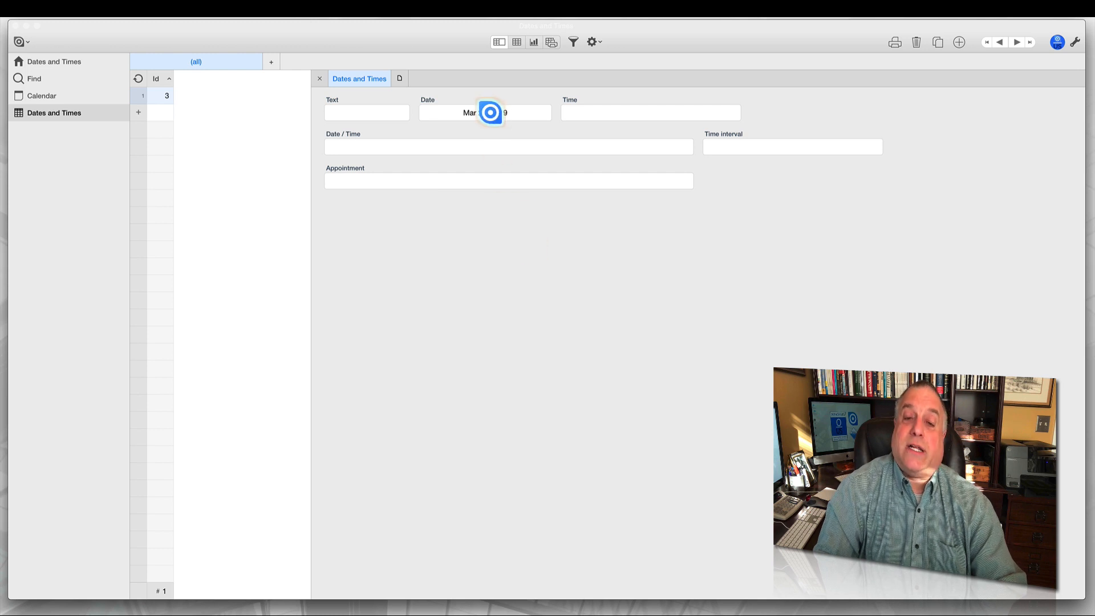
# Step: Clear the Date field and set it to Mar 13, 2019
pyautogui.click(491, 112)
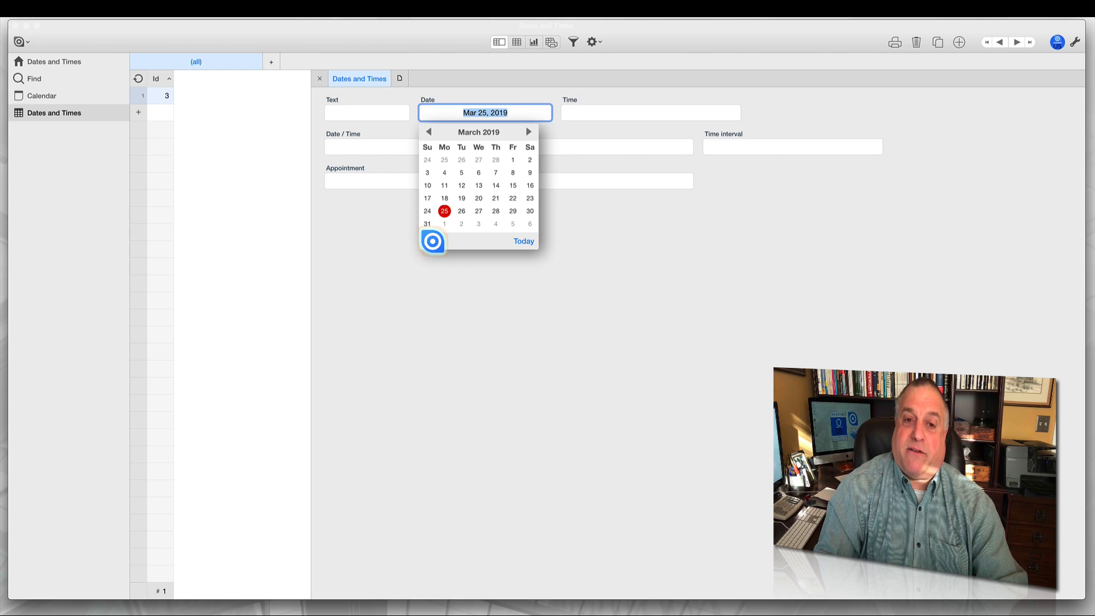
pyautogui.click(433, 241)
pyautogui.click(464, 114)
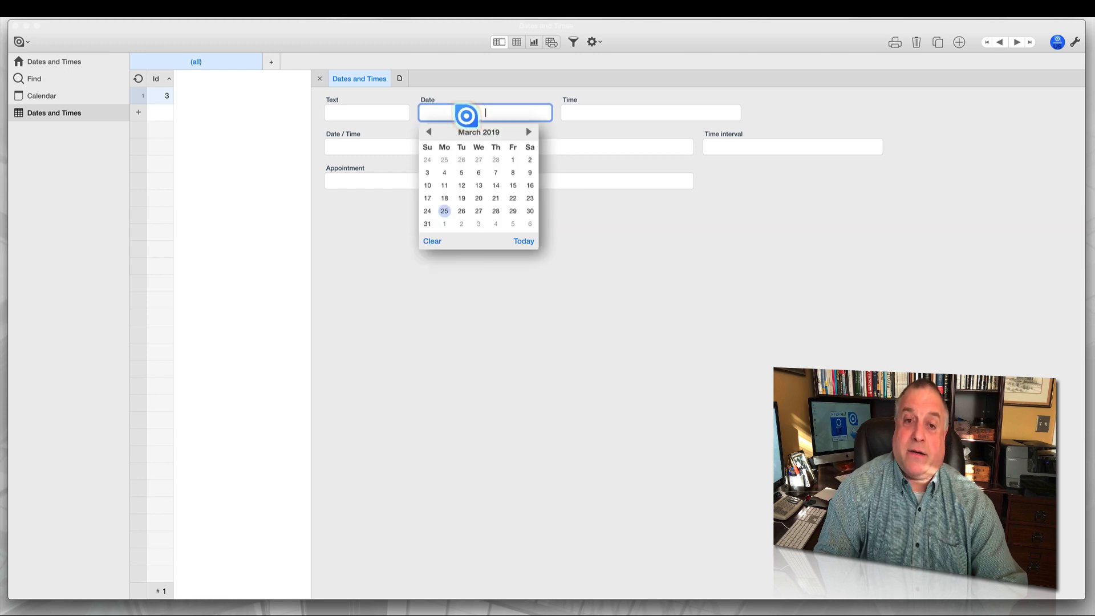
pyautogui.click(479, 188)
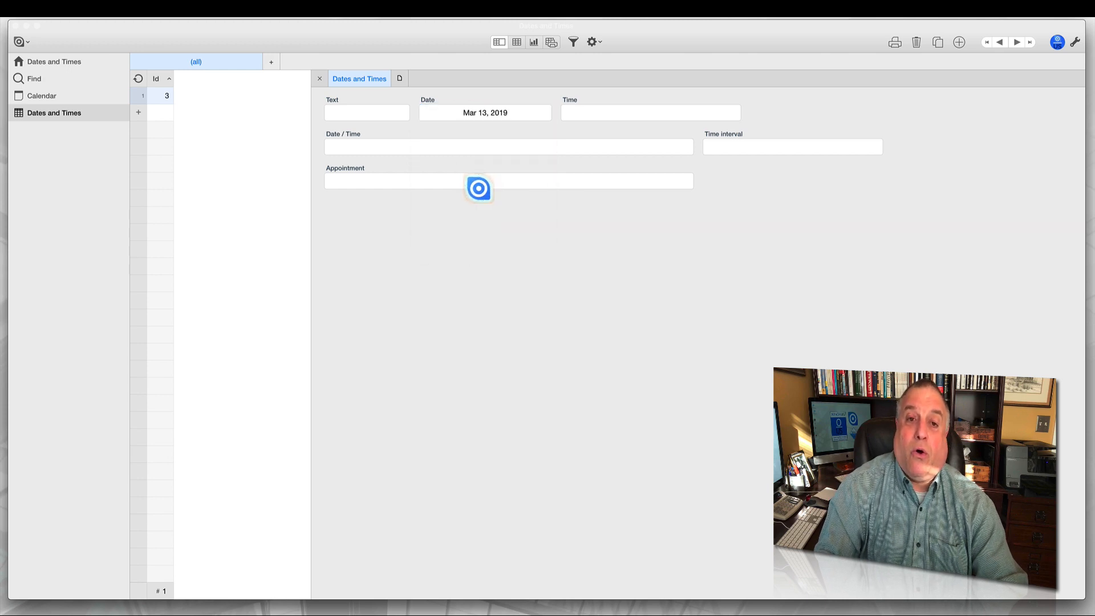
# Step: Clear the Date field and set it to Mar 1, 2019 from its calendar
pyautogui.click(519, 113)
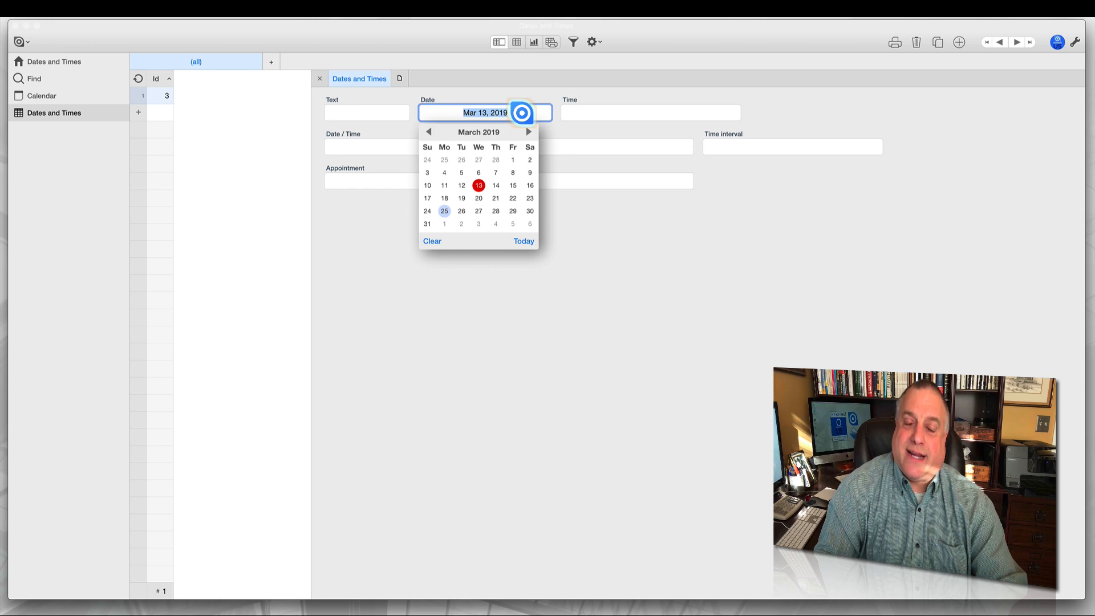
pyautogui.press('BackSpace')
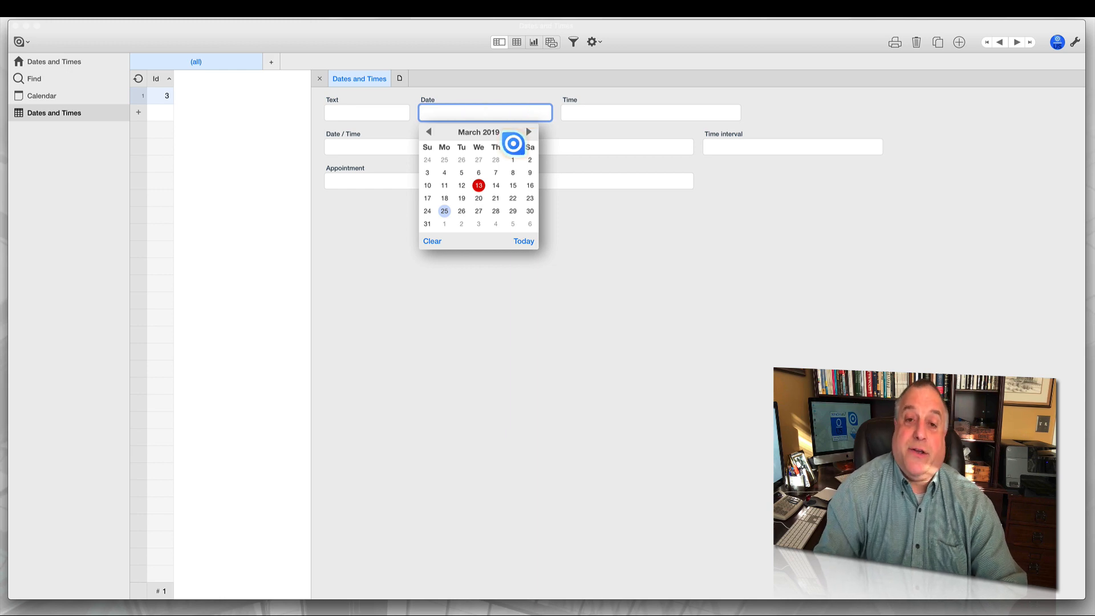
pyautogui.click(577, 238)
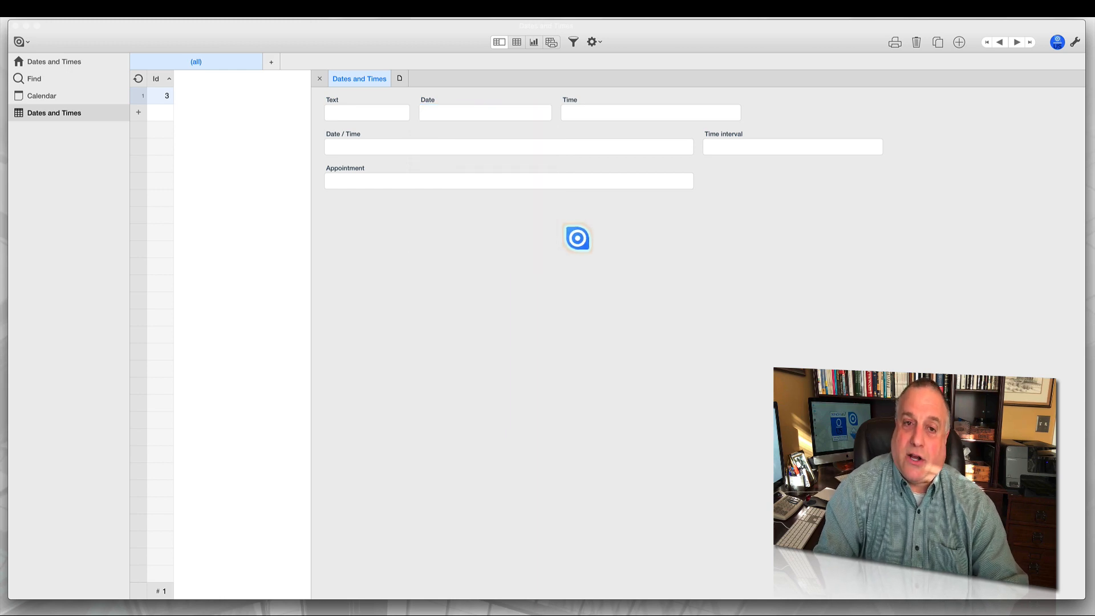
pyautogui.click(462, 112)
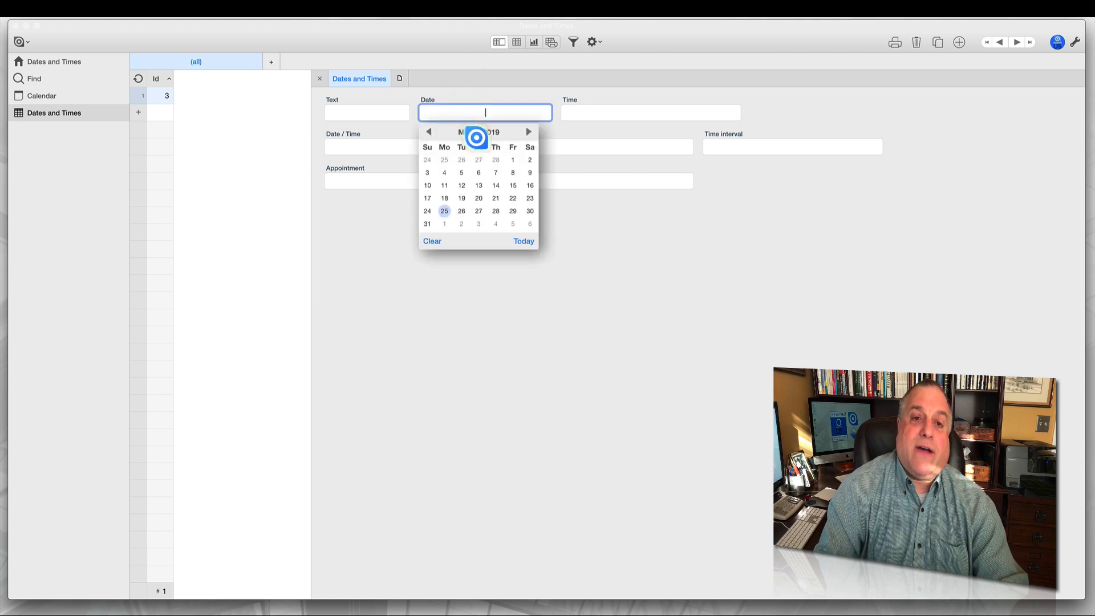
pyautogui.click(512, 161)
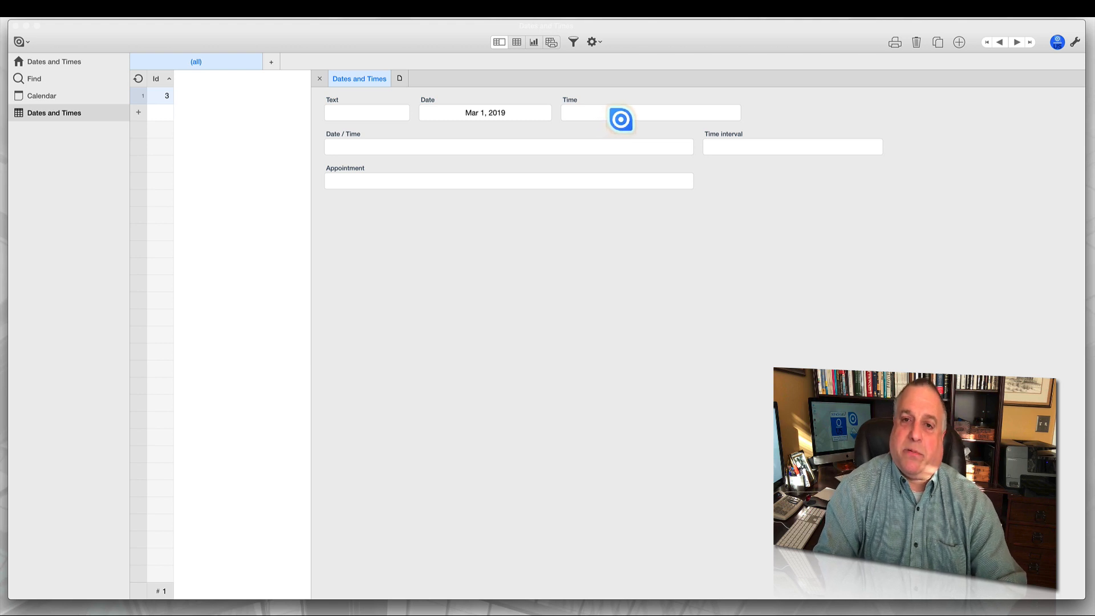
# Step: Set the record's empty Time field to 4:30 PM using the time picker
pyautogui.click(622, 114)
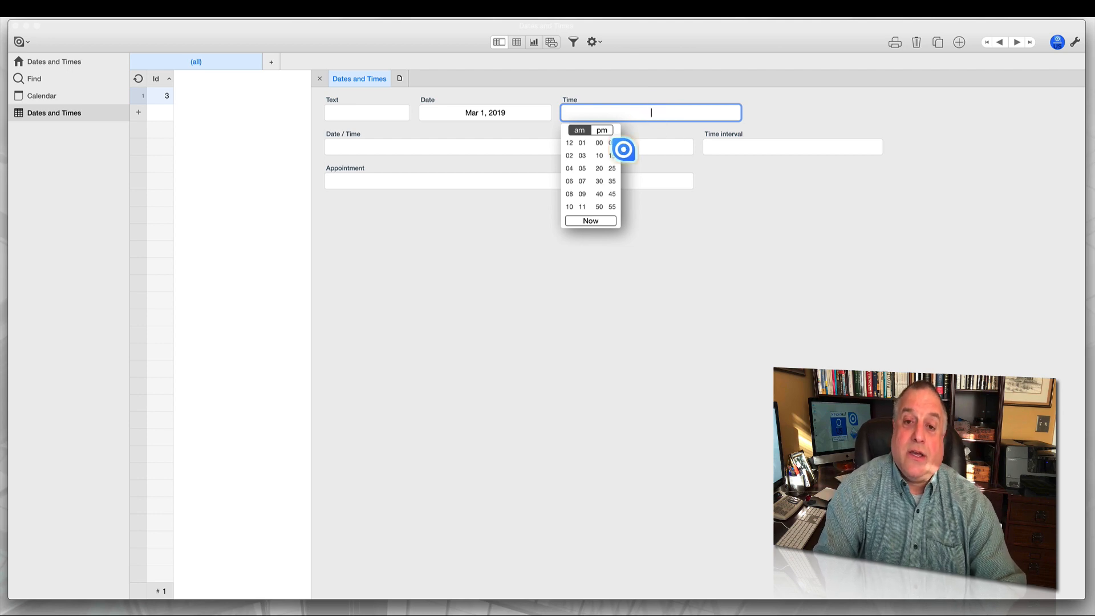
pyautogui.click(570, 169)
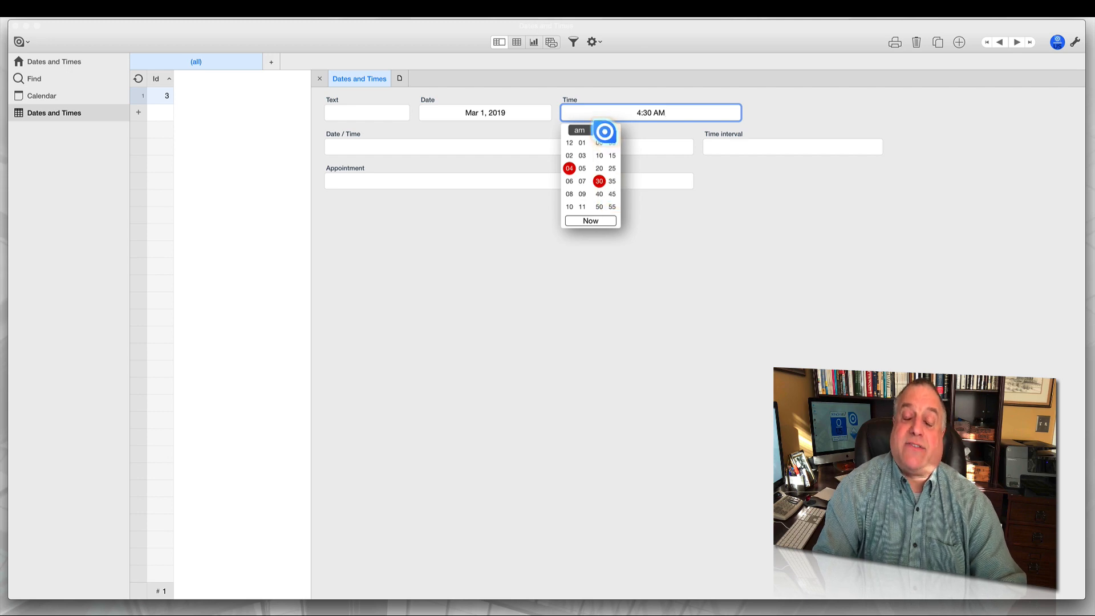
pyautogui.click(582, 131)
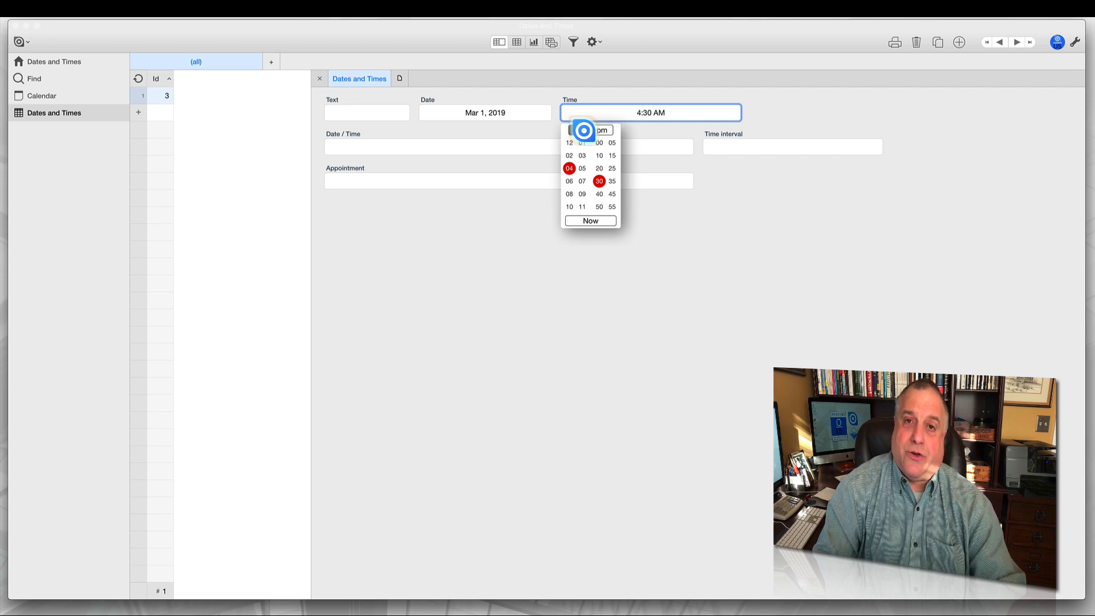
pyautogui.click(599, 131)
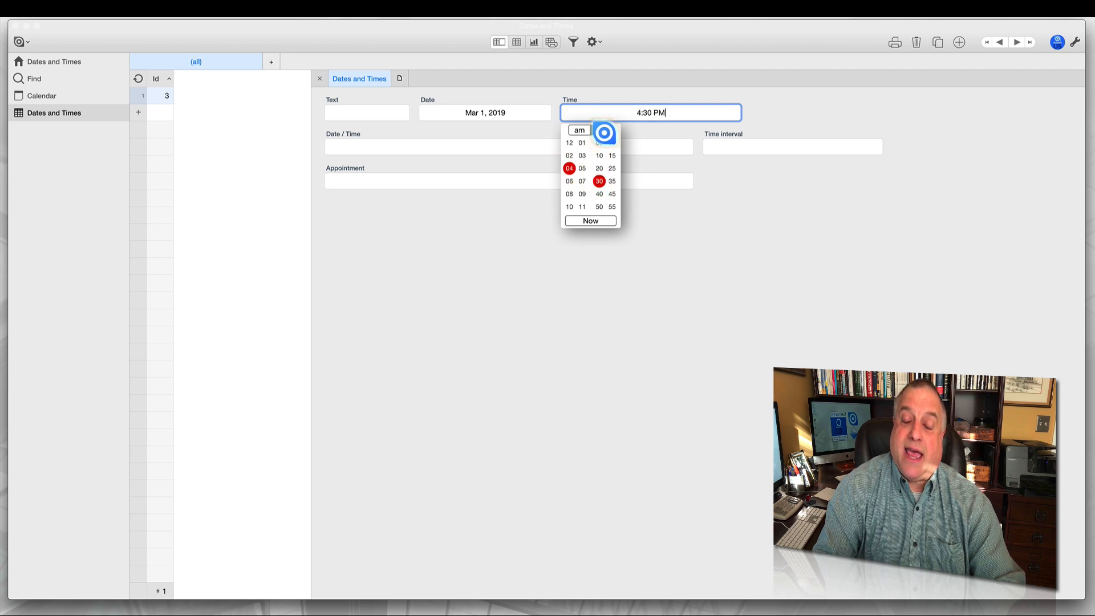
pyautogui.click(650, 217)
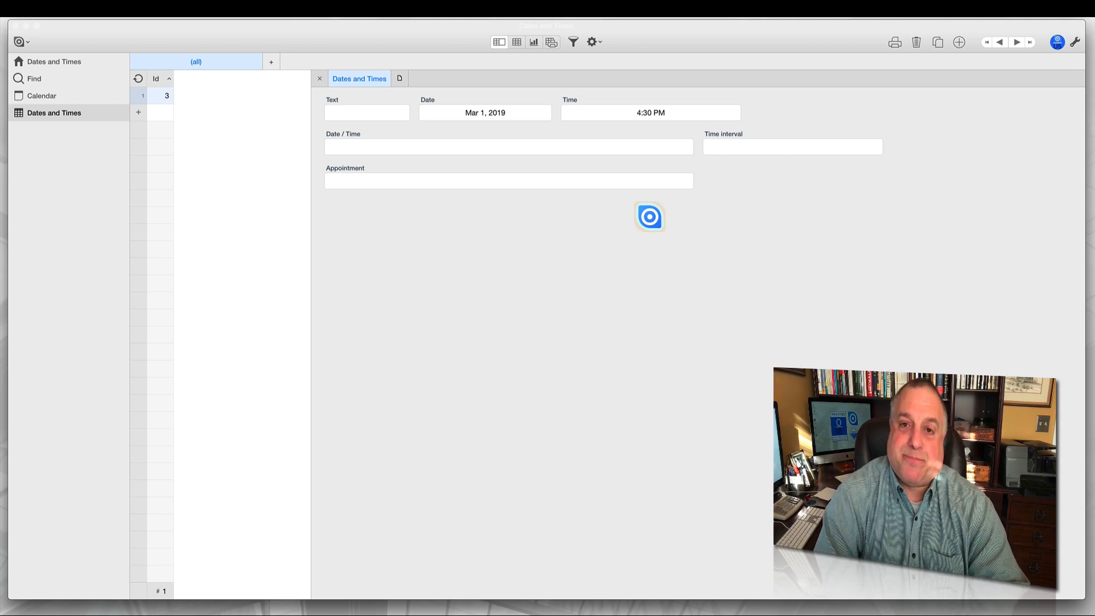
# Step: Replace the Time field's value with the current time, and clear the field again
pyautogui.click(612, 113)
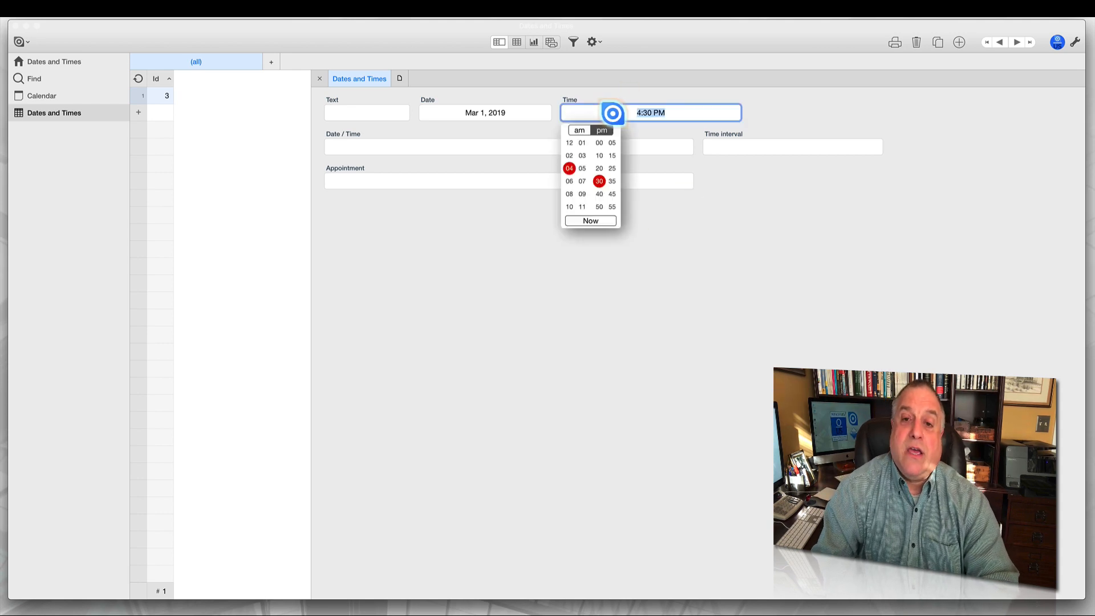
pyautogui.click(587, 221)
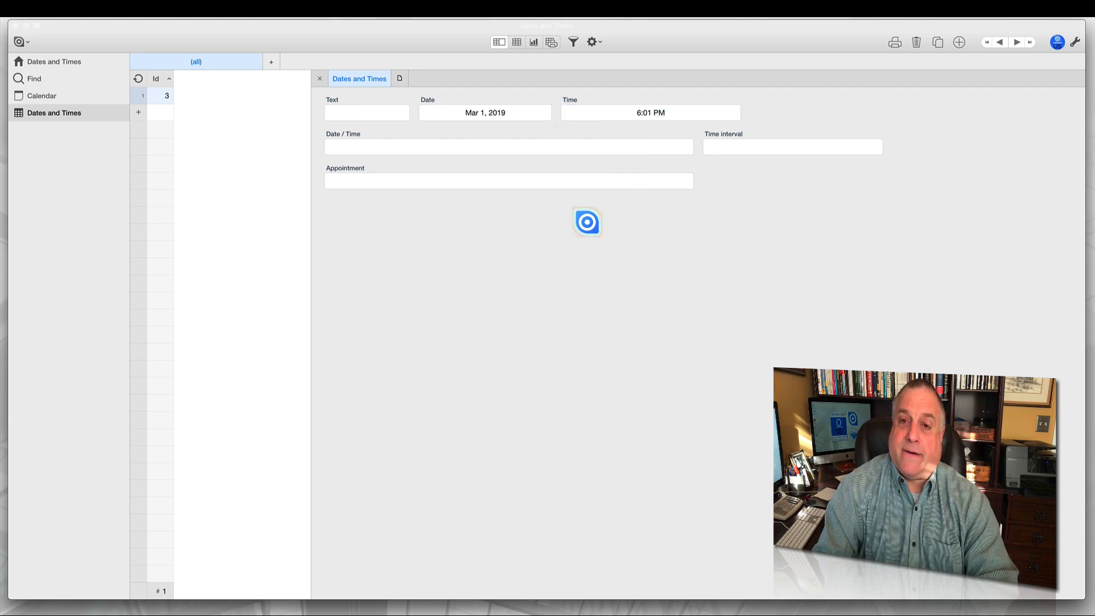
pyautogui.click(603, 107)
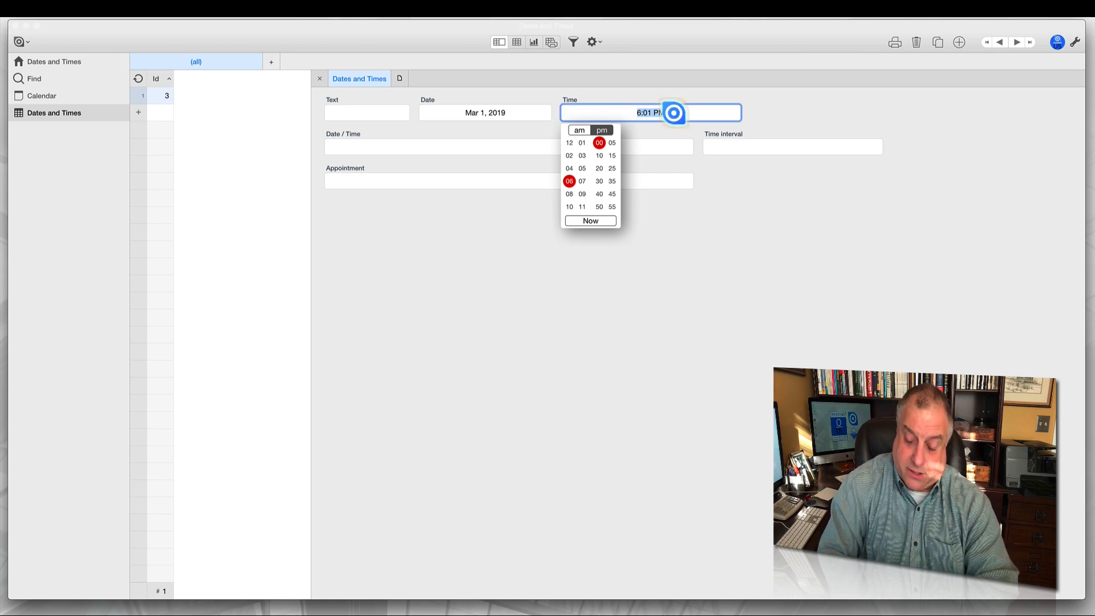
pyautogui.press('BackSpace')
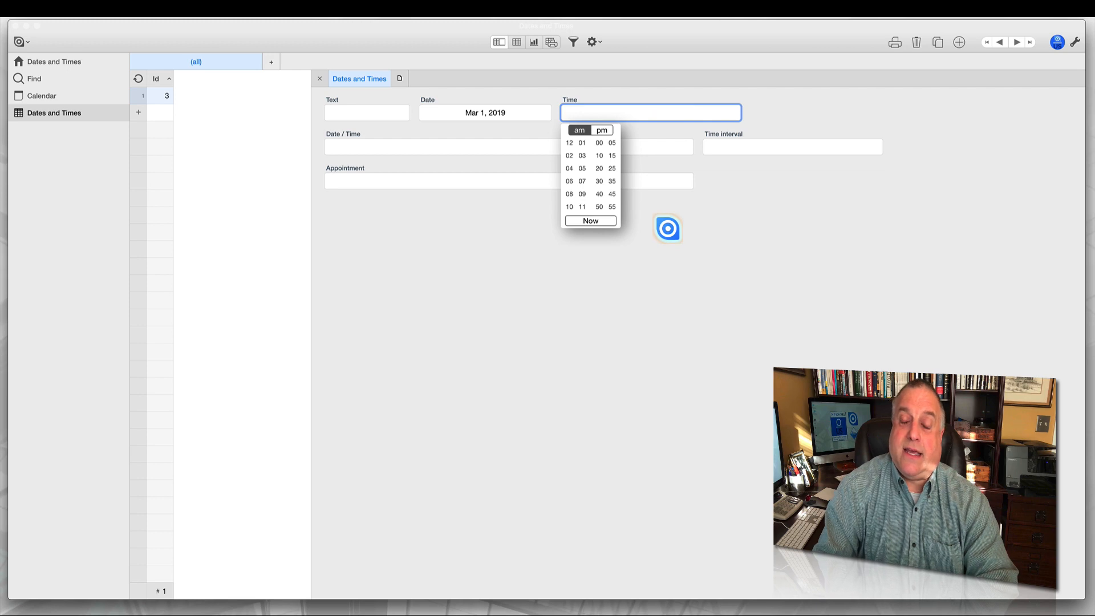
pyautogui.click(668, 228)
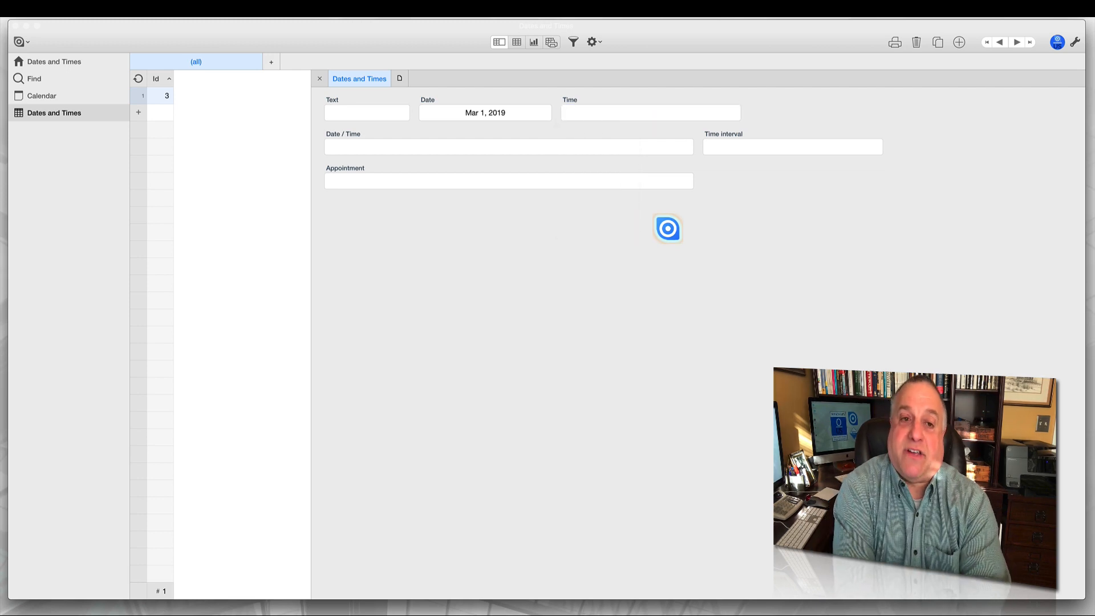
# Step: Set the cleared Time field to 6:30 PM with the time picker
pyautogui.click(609, 112)
pyautogui.click(571, 180)
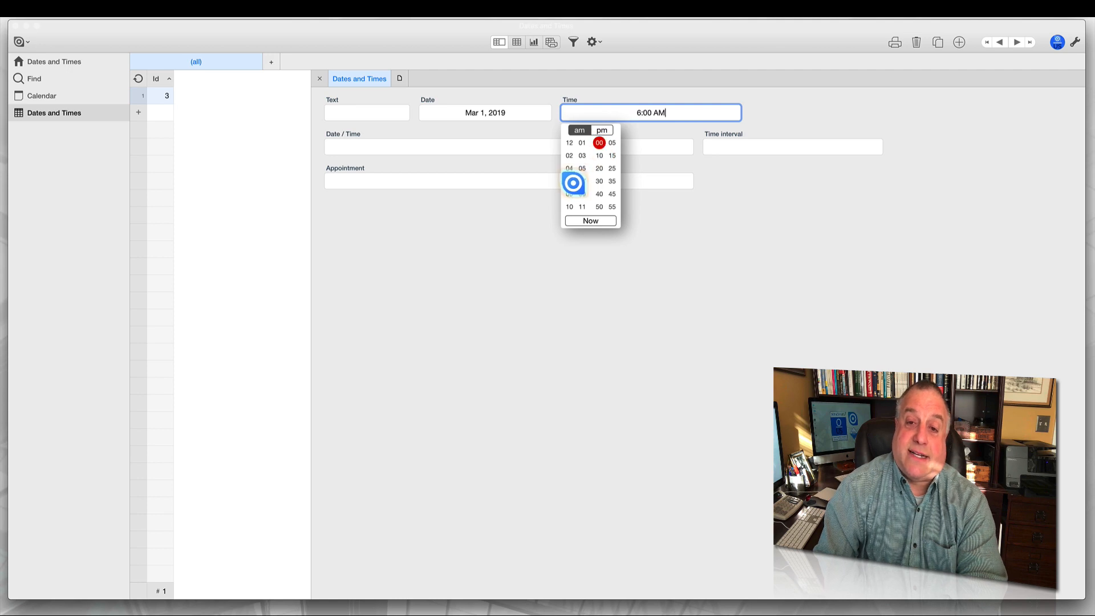
pyautogui.click(600, 181)
pyautogui.click(603, 130)
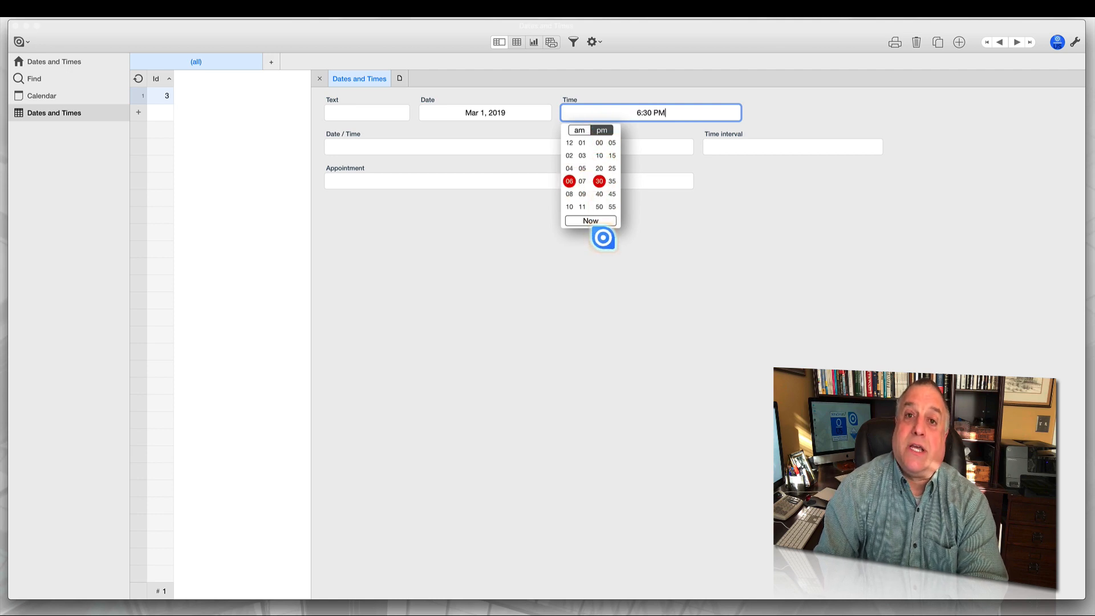
pyautogui.click(594, 243)
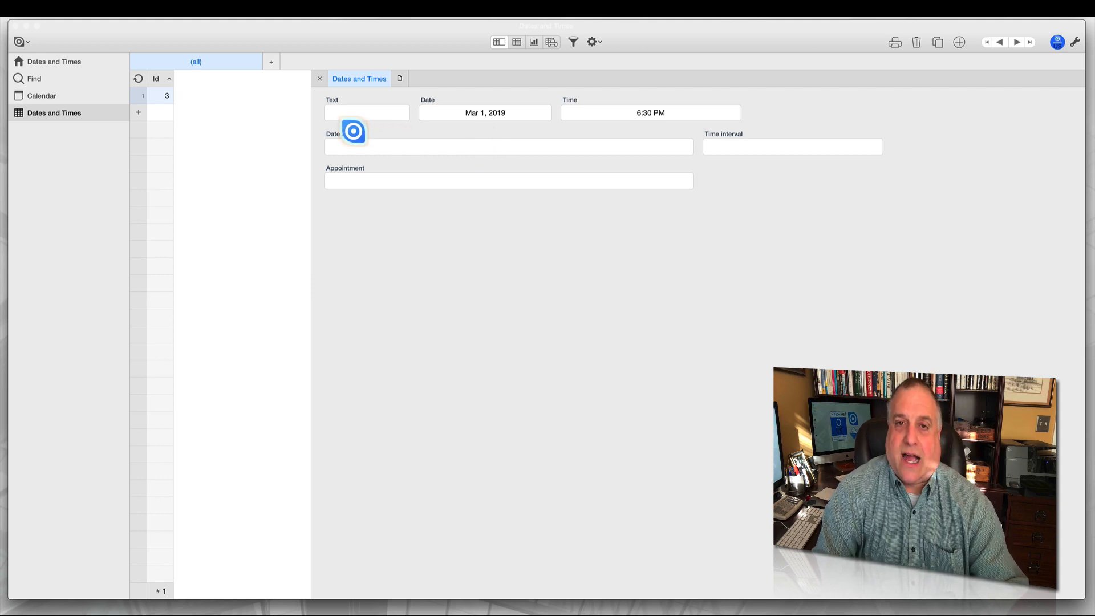
# Step: Set the Date / Time field to Mar 1, 2019, 6:30 PM
pyautogui.click(354, 146)
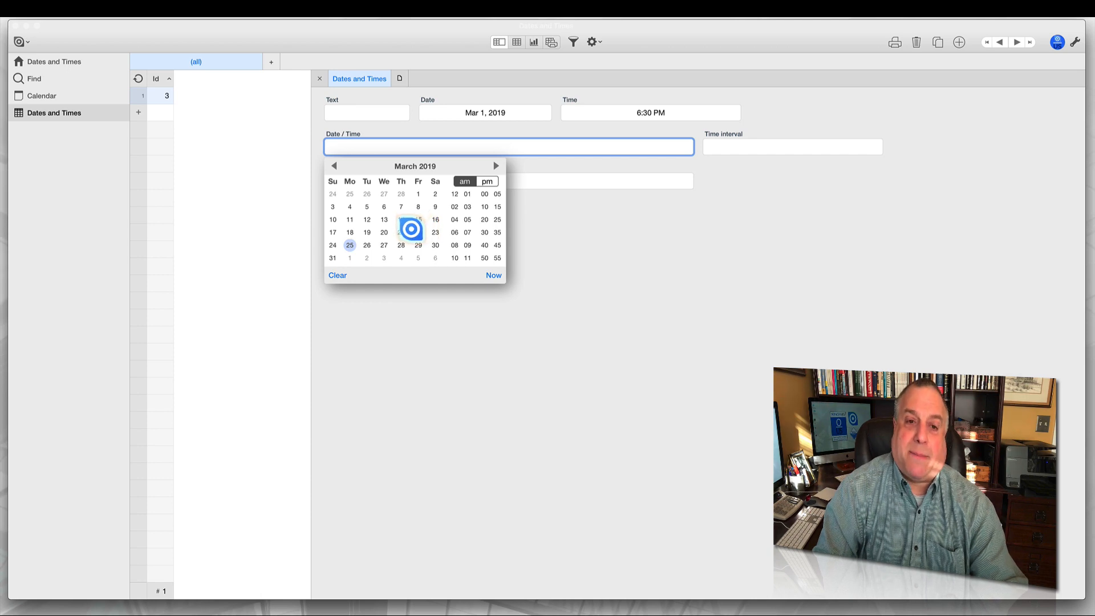
pyautogui.click(419, 194)
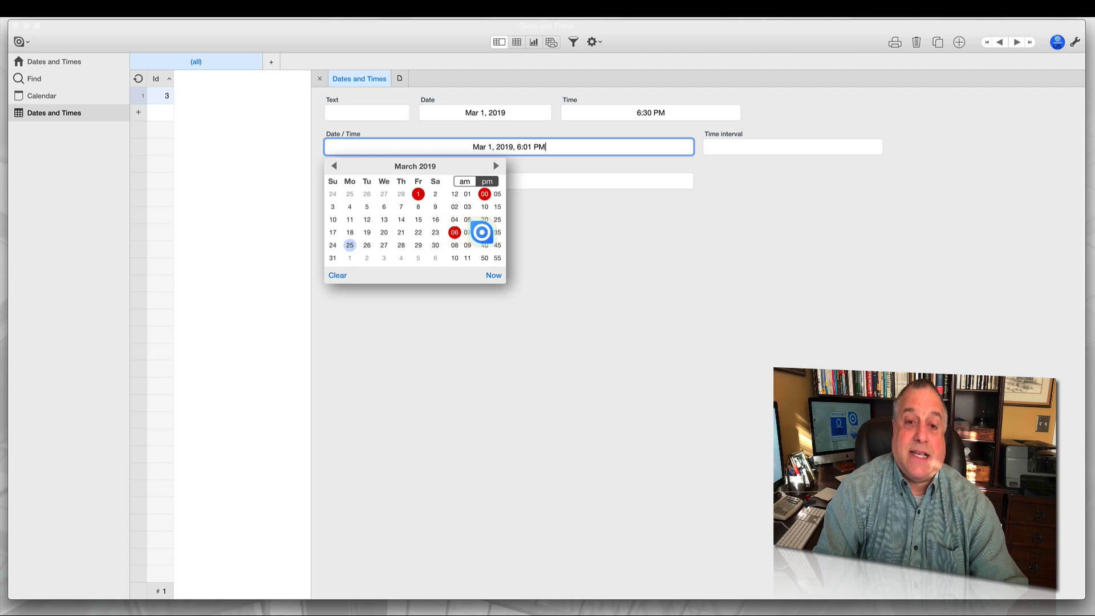
pyautogui.click(485, 232)
pyautogui.click(565, 227)
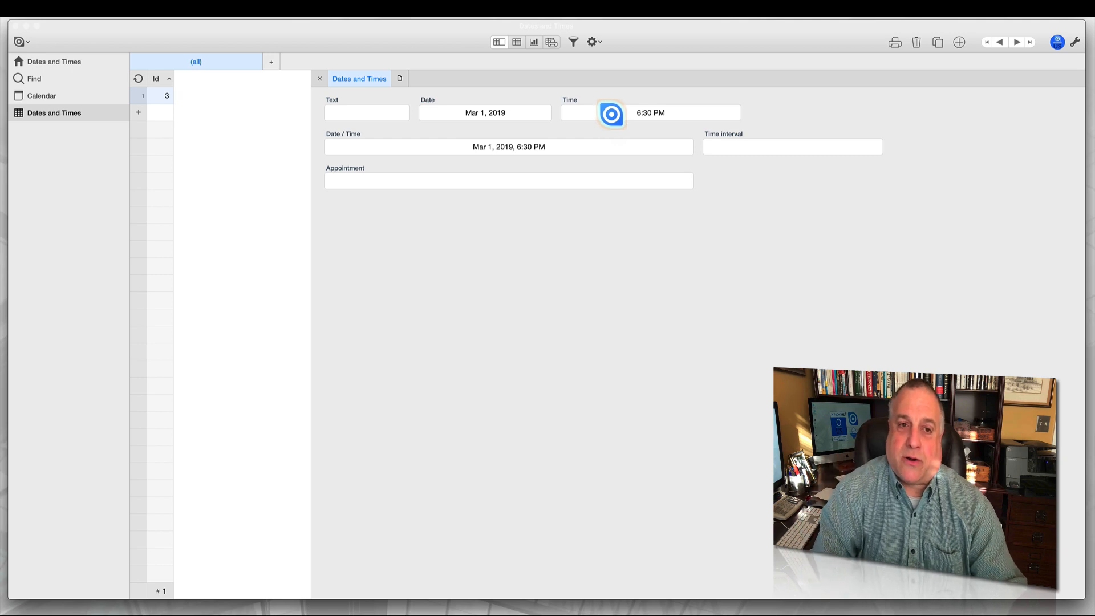
# Step: Browse the Date / Time calendar back to October 2018 and forward to May 2019, close it, and reopen the field to examine its value
pyautogui.click(501, 149)
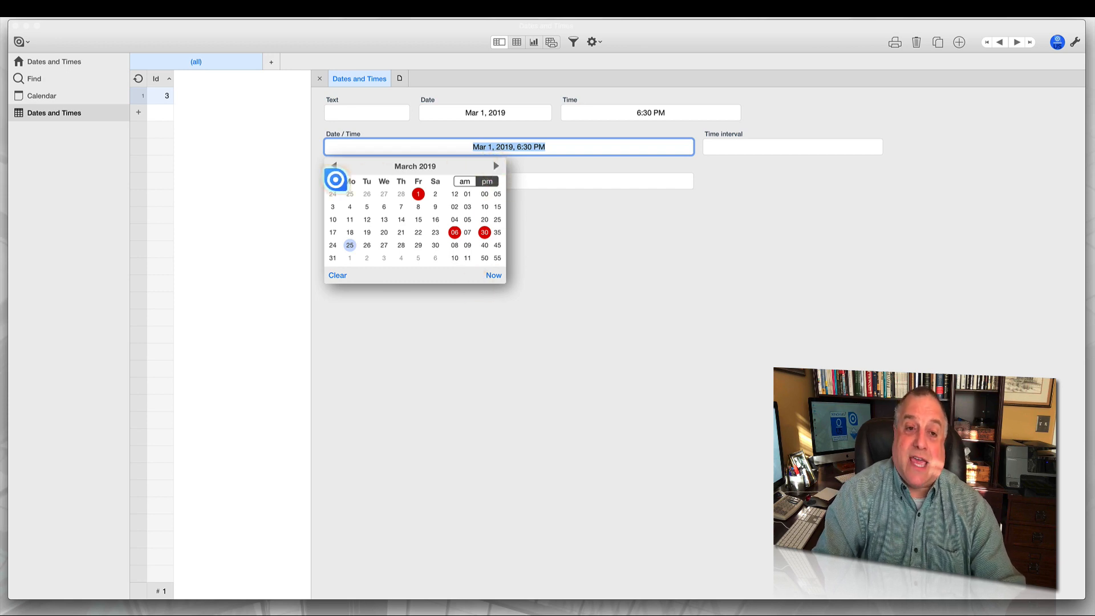
pyautogui.click(336, 165)
pyautogui.click(336, 166)
pyautogui.click(336, 166)
pyautogui.click(336, 166)
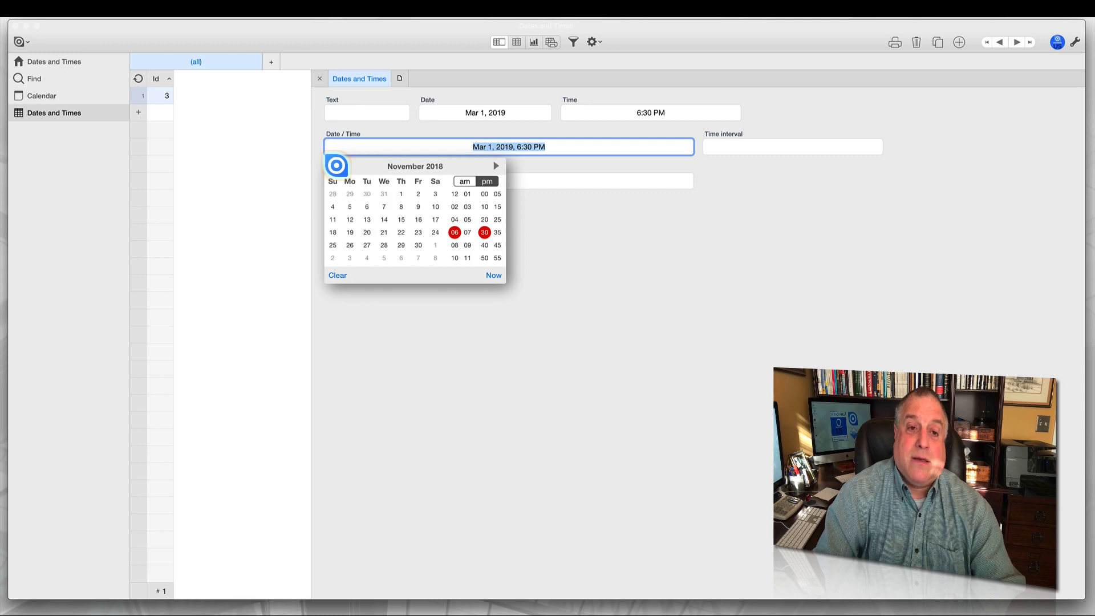
pyautogui.click(336, 165)
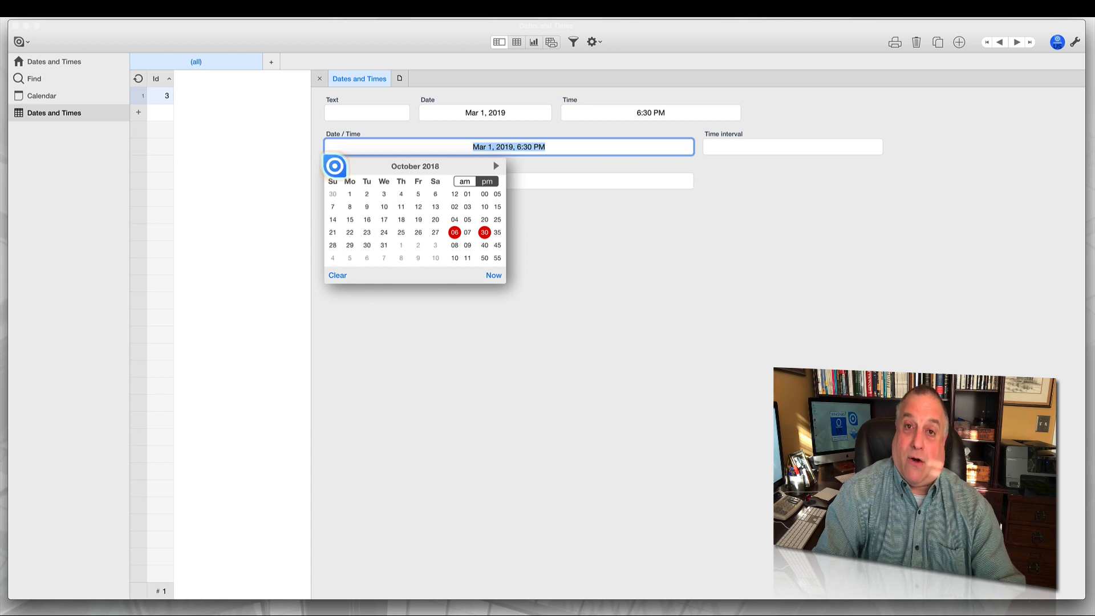
pyautogui.click(496, 165)
pyautogui.click(495, 166)
pyautogui.click(495, 165)
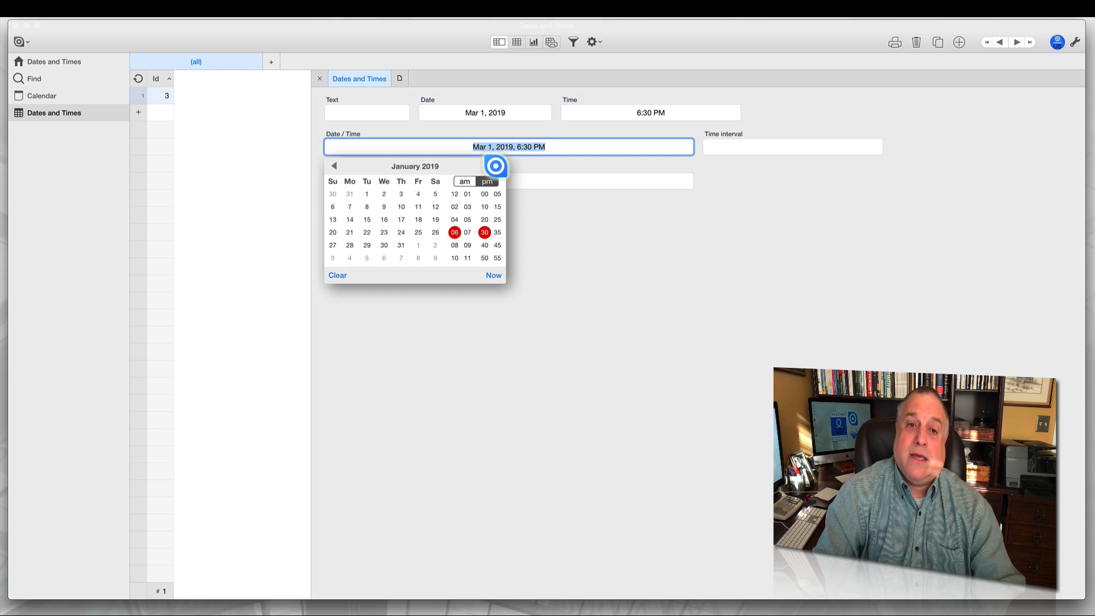
pyautogui.click(496, 166)
pyautogui.click(496, 166)
pyautogui.click(495, 165)
pyautogui.click(496, 166)
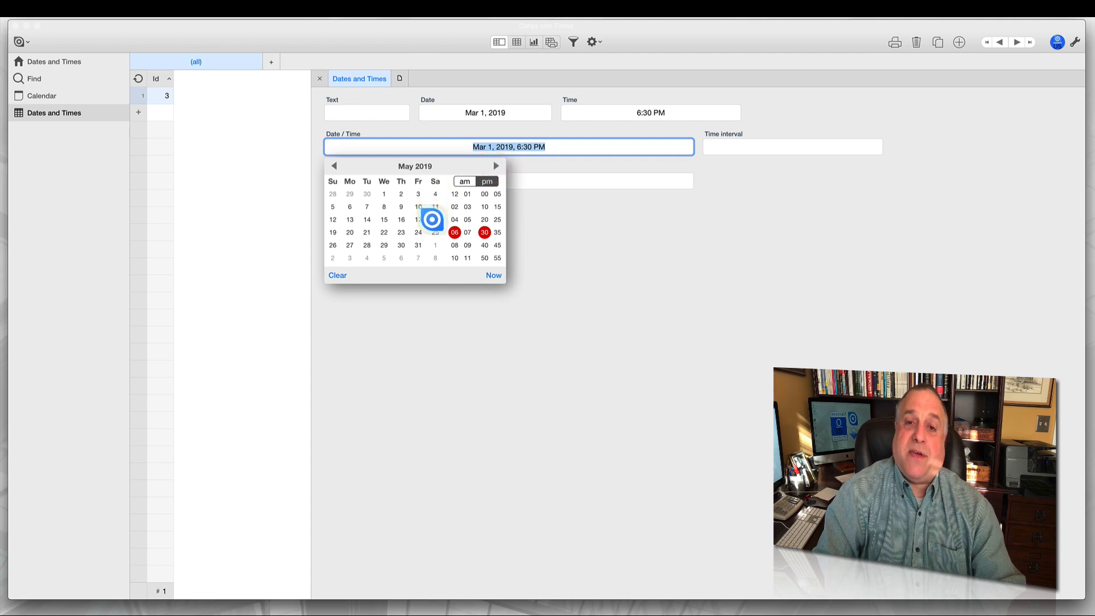
pyautogui.click(559, 221)
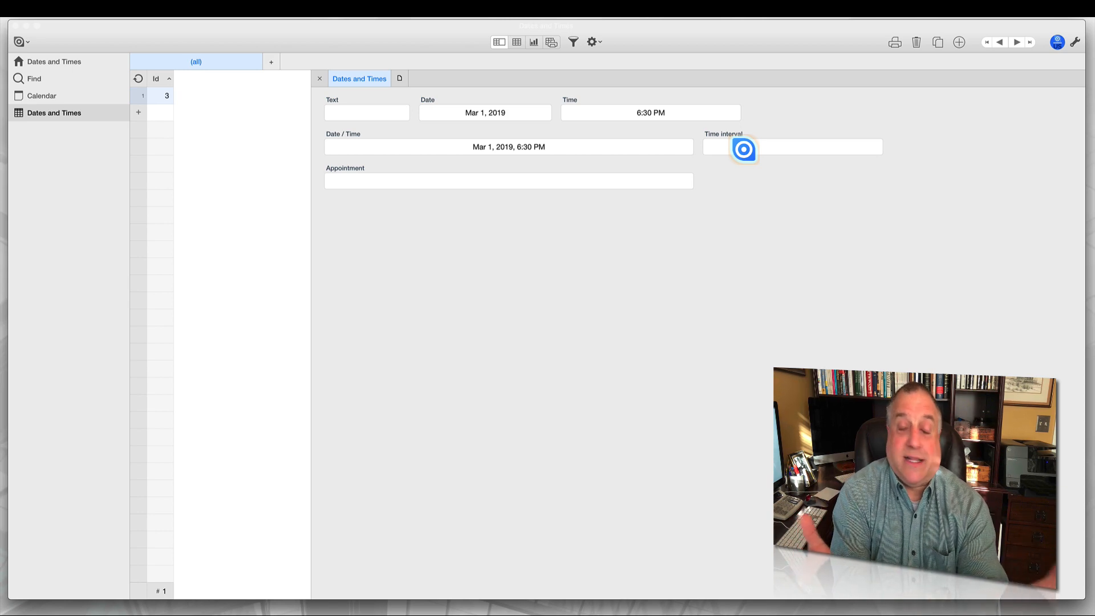
pyautogui.click(524, 147)
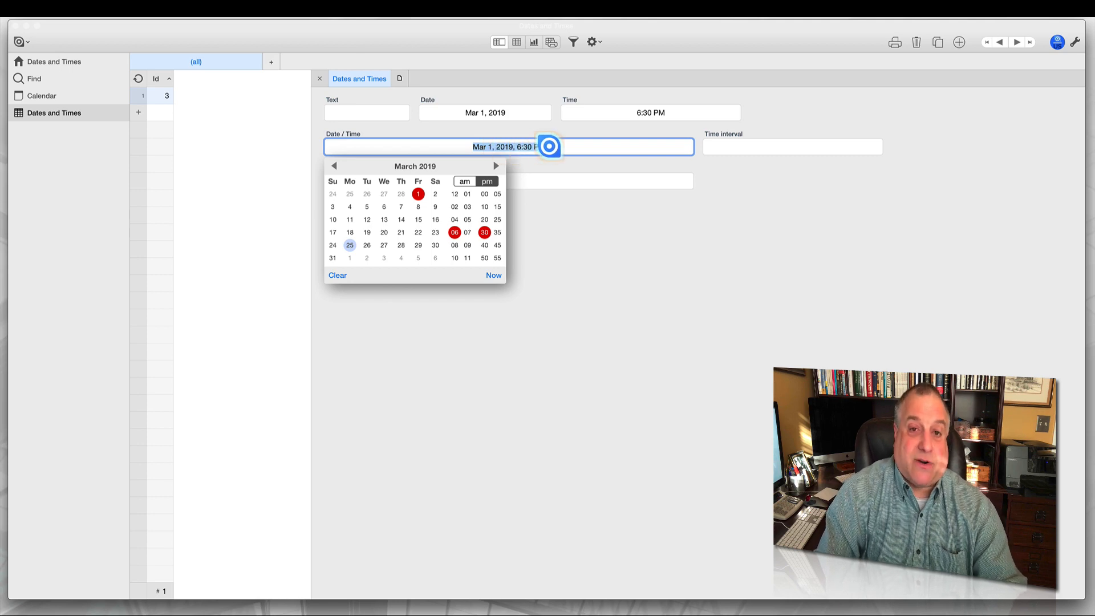
pyautogui.click(549, 147)
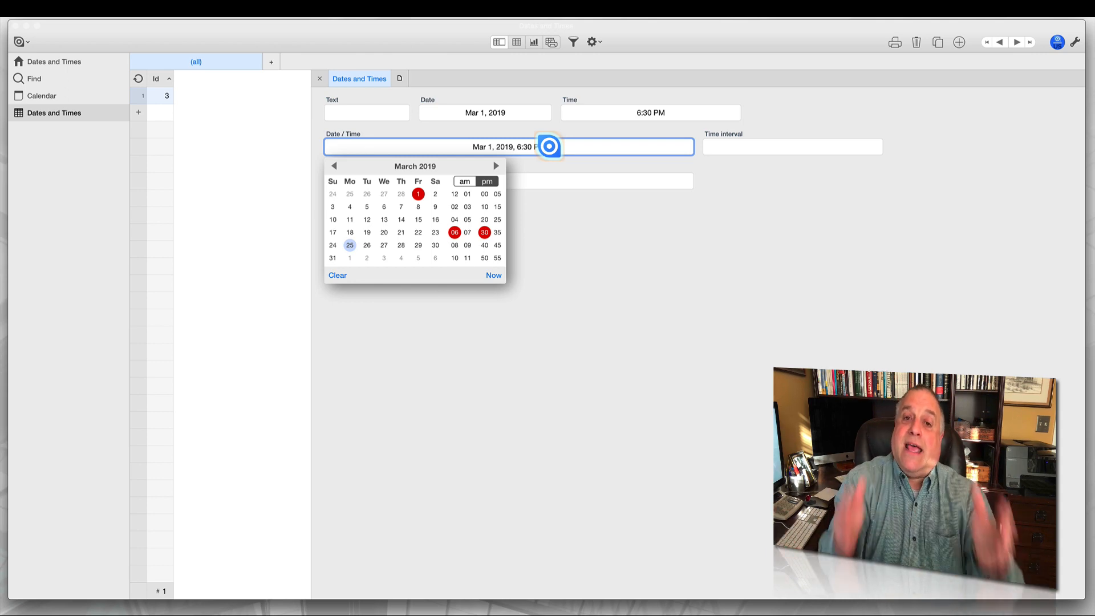
# Step: Enter 24 in the empty Time interval field
pyautogui.click(740, 148)
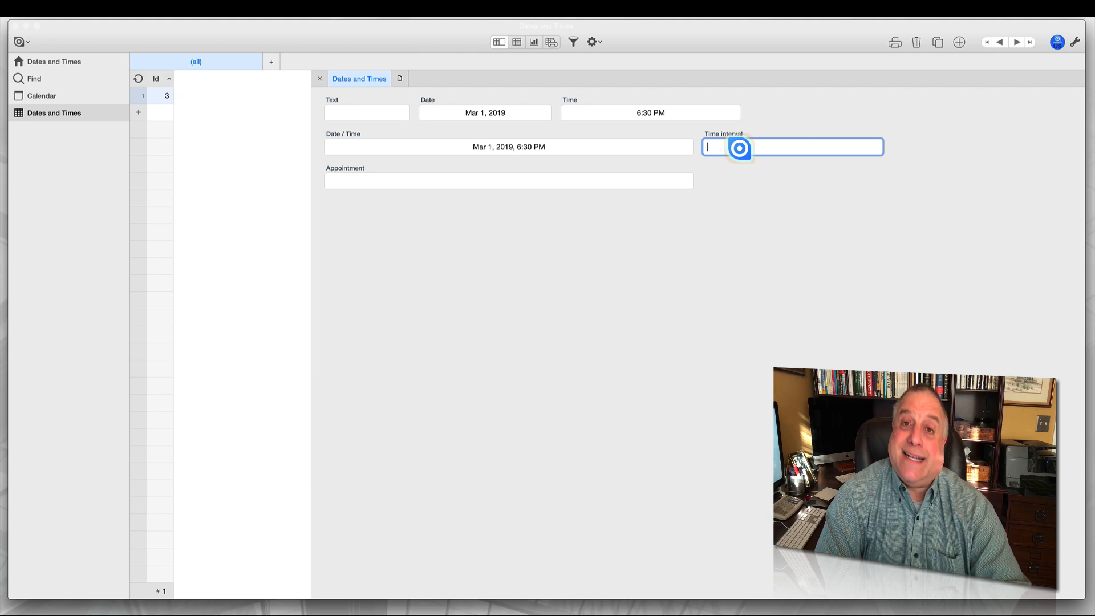
pyautogui.write('24')
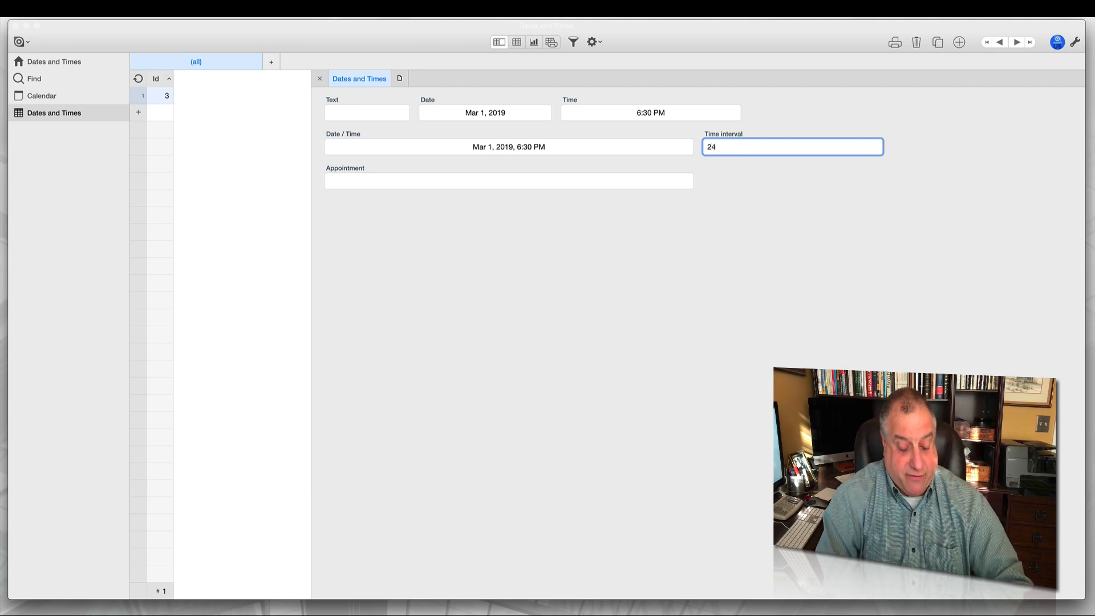
pyautogui.click(763, 235)
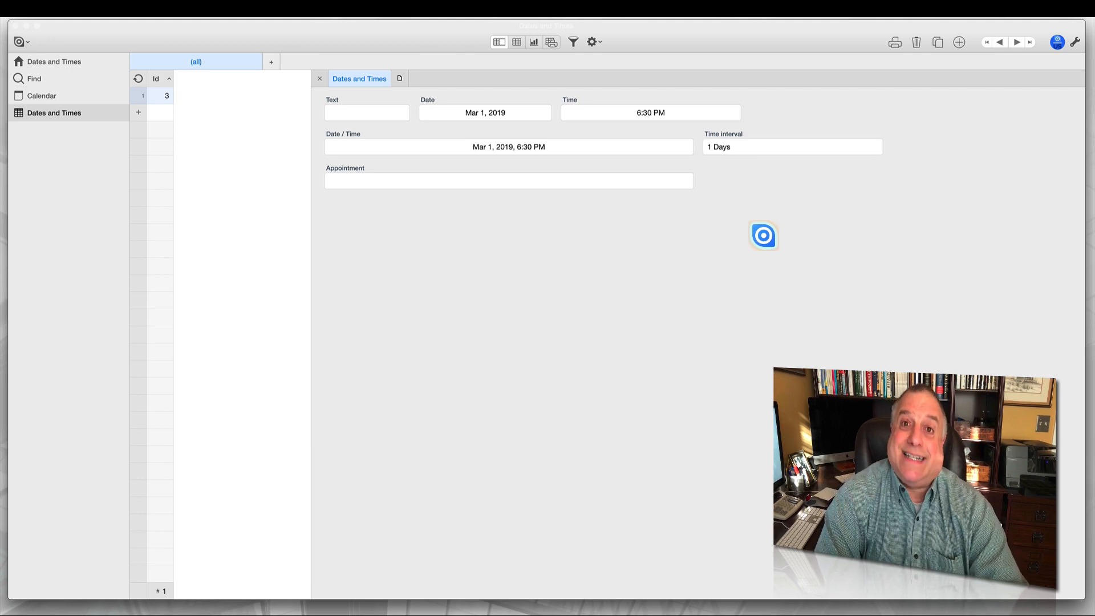
# Step: Replace the Time interval field's value with 72
pyautogui.click(770, 145)
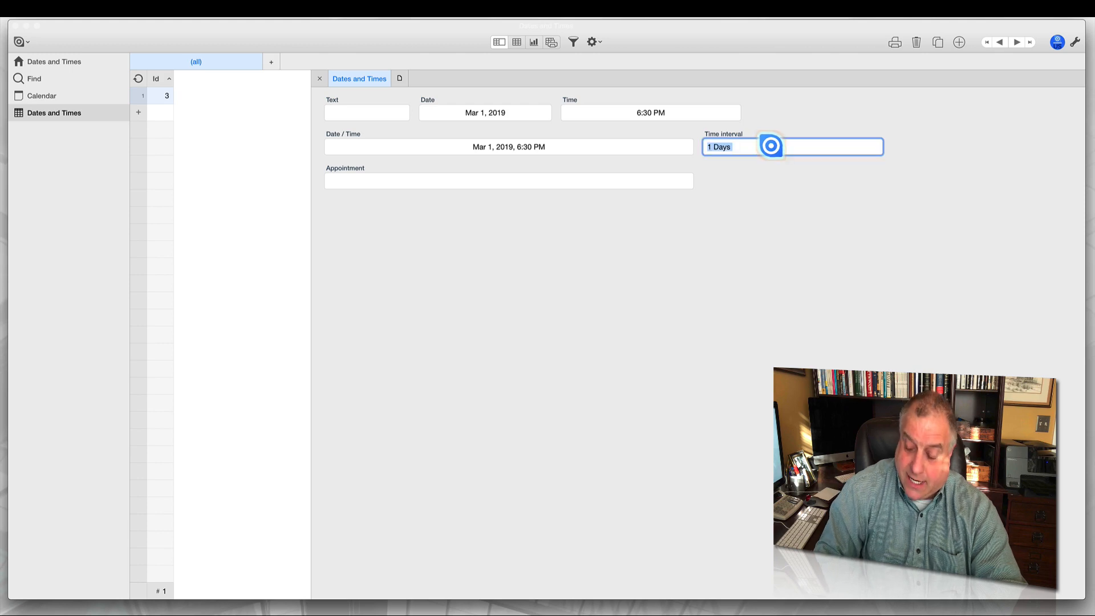
pyautogui.write('72')
pyautogui.press('Return')
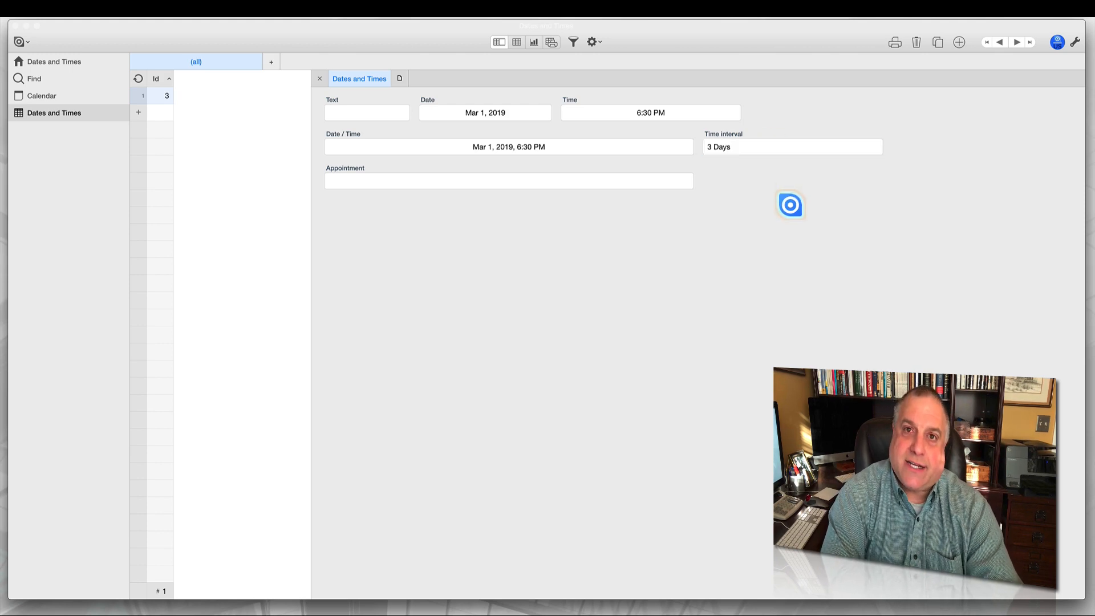
# Step: Replace the Time interval field's value with 60 and close the empty Appointment field's calendar
pyautogui.click(753, 147)
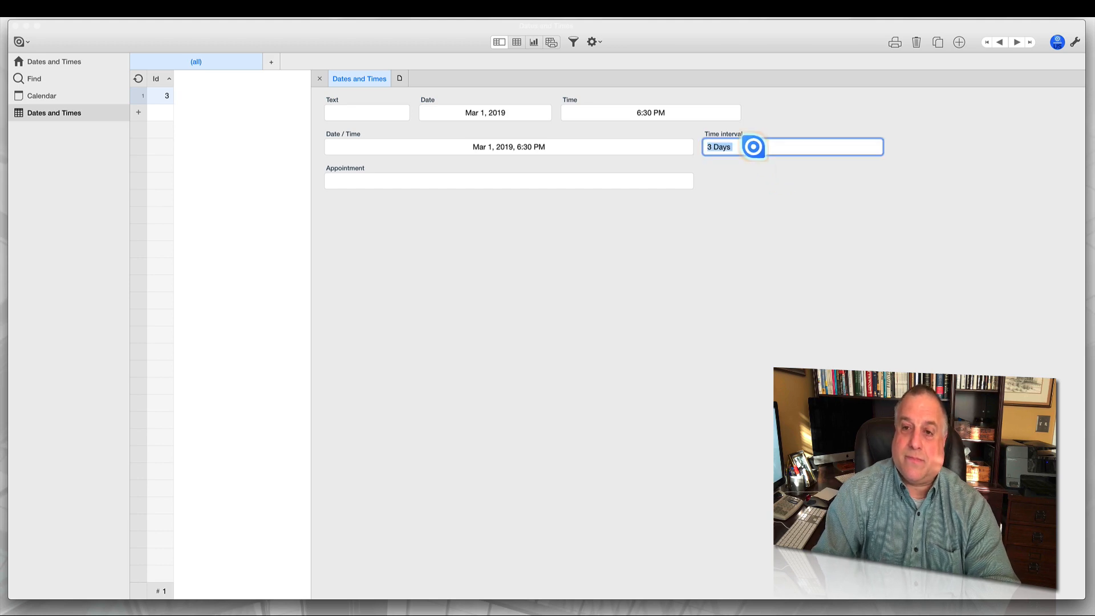
pyautogui.write('60')
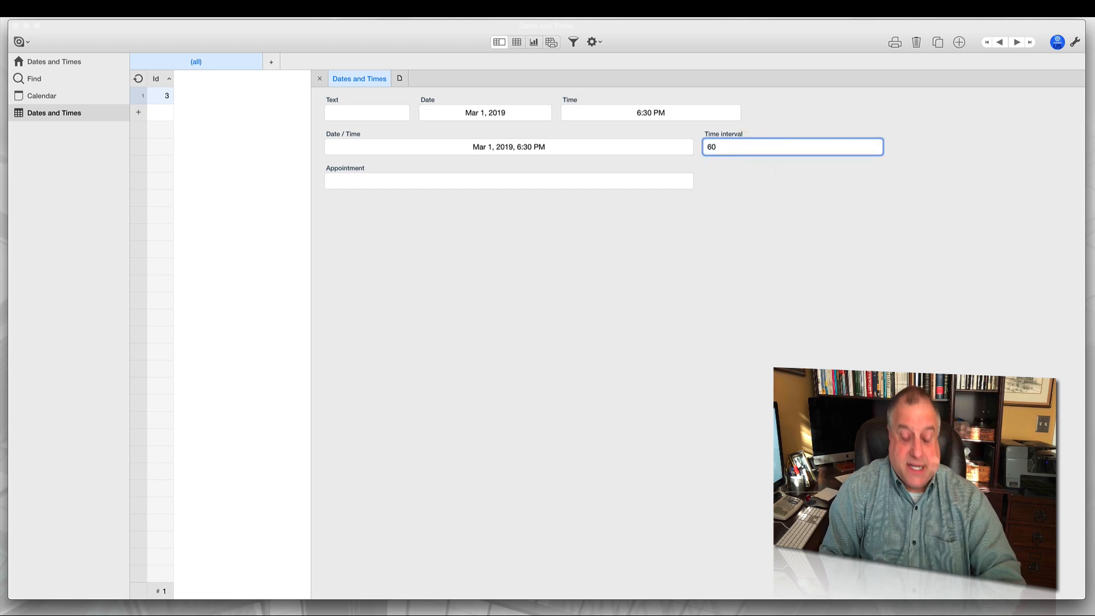
pyautogui.click(509, 181)
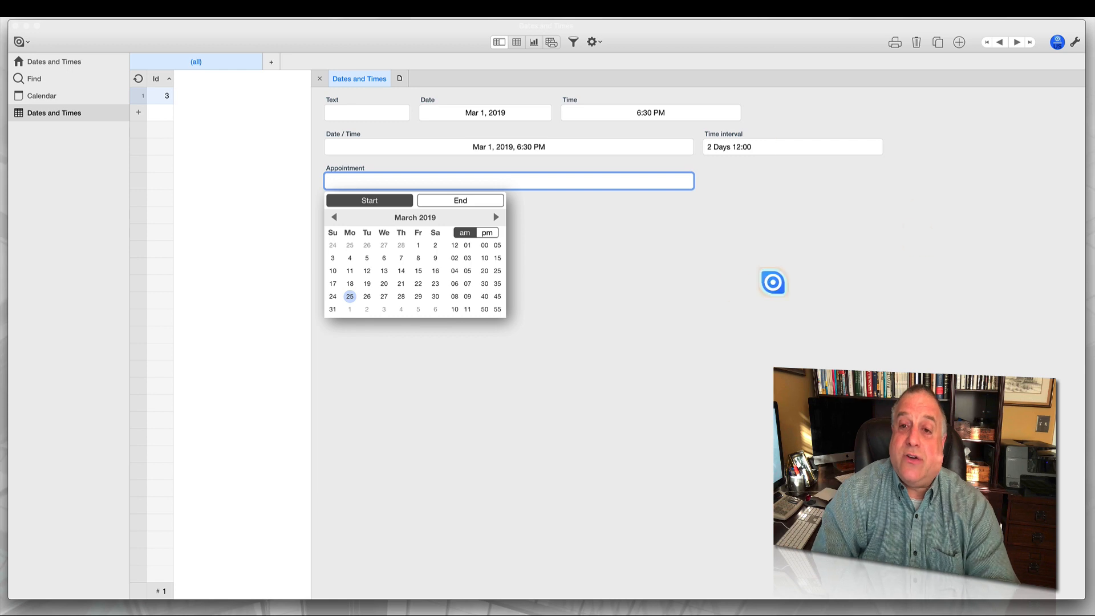
pyautogui.click(722, 292)
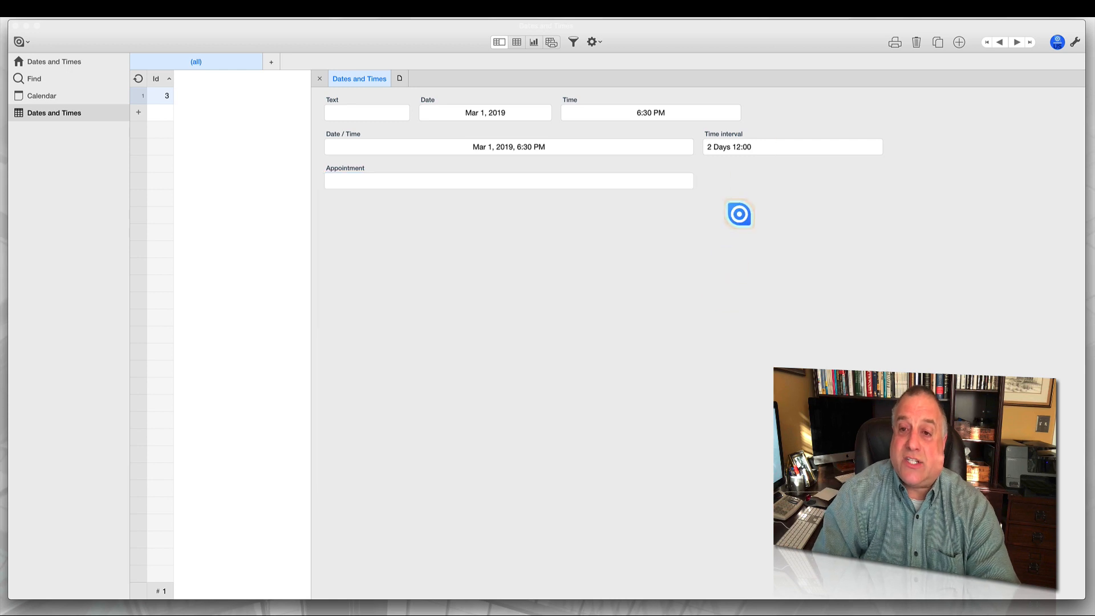
# Step: Replace the Time interval field's value with 94
pyautogui.click(759, 149)
pyautogui.write('94')
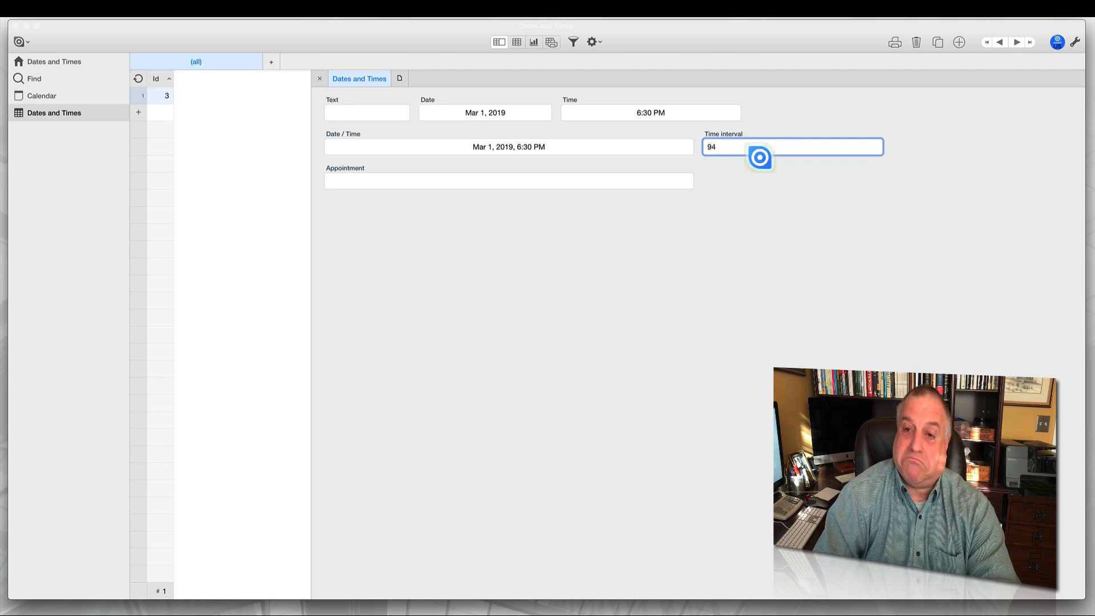
pyautogui.click(662, 264)
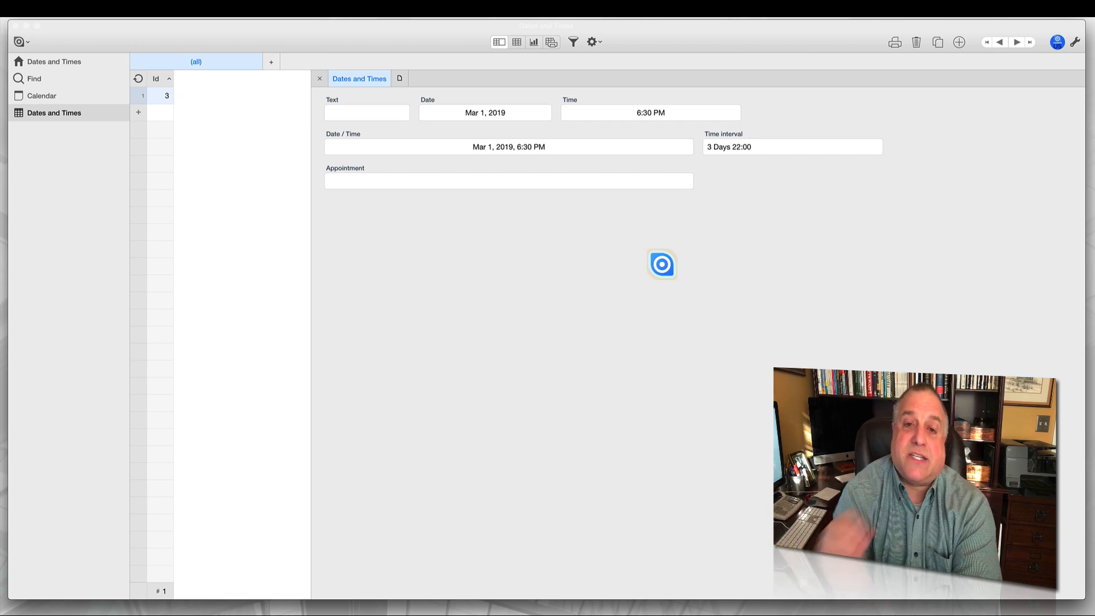
# Step: Set the Time interval field to 2 and check it alongside the Date field
pyautogui.click(719, 148)
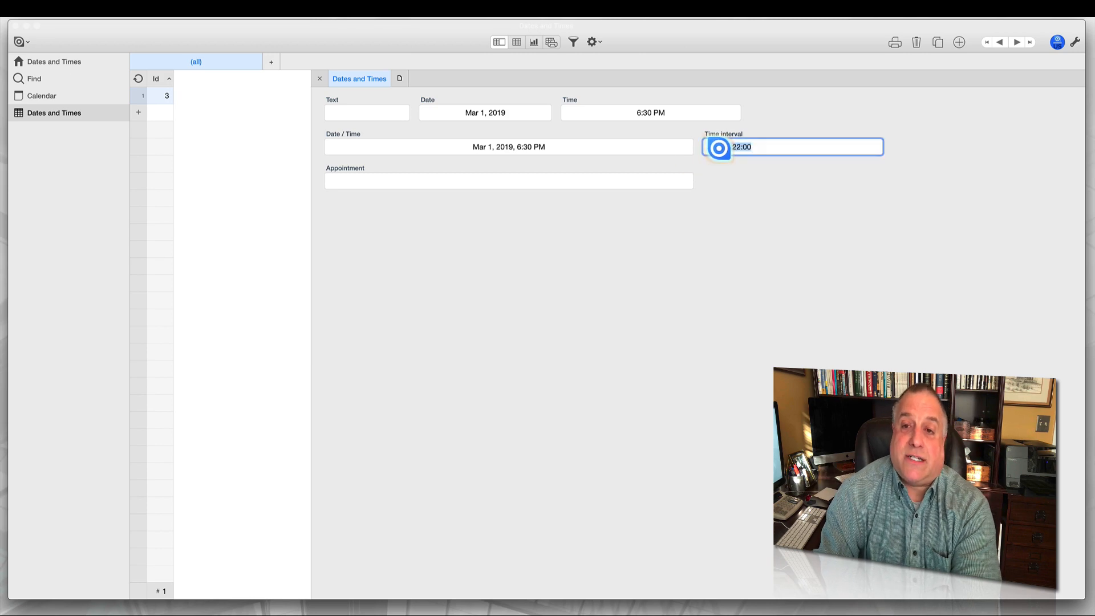
pyautogui.write('2')
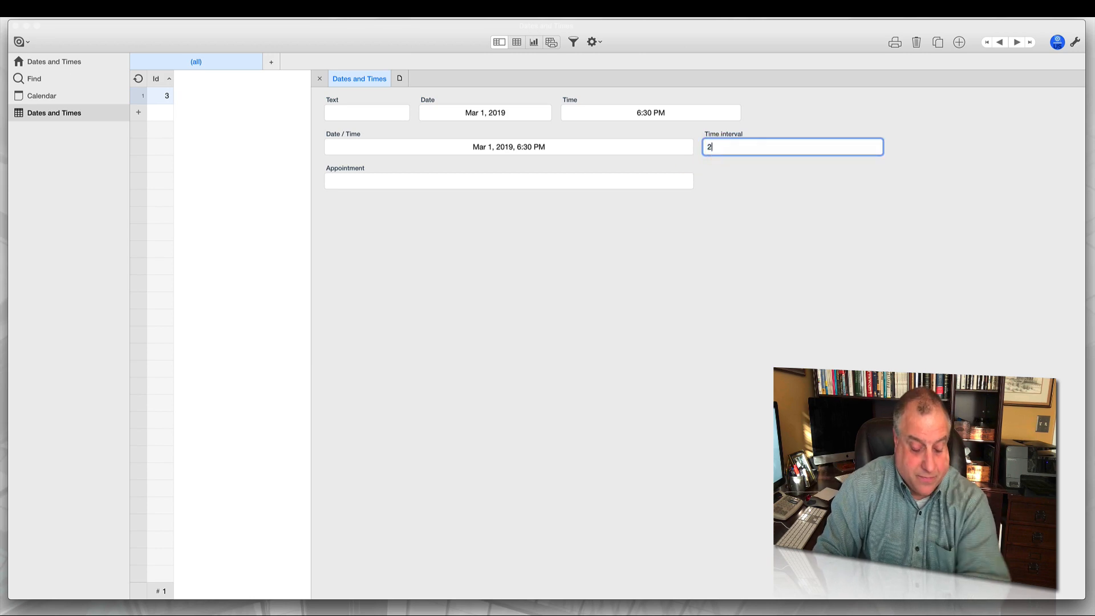
pyautogui.press('Tab')
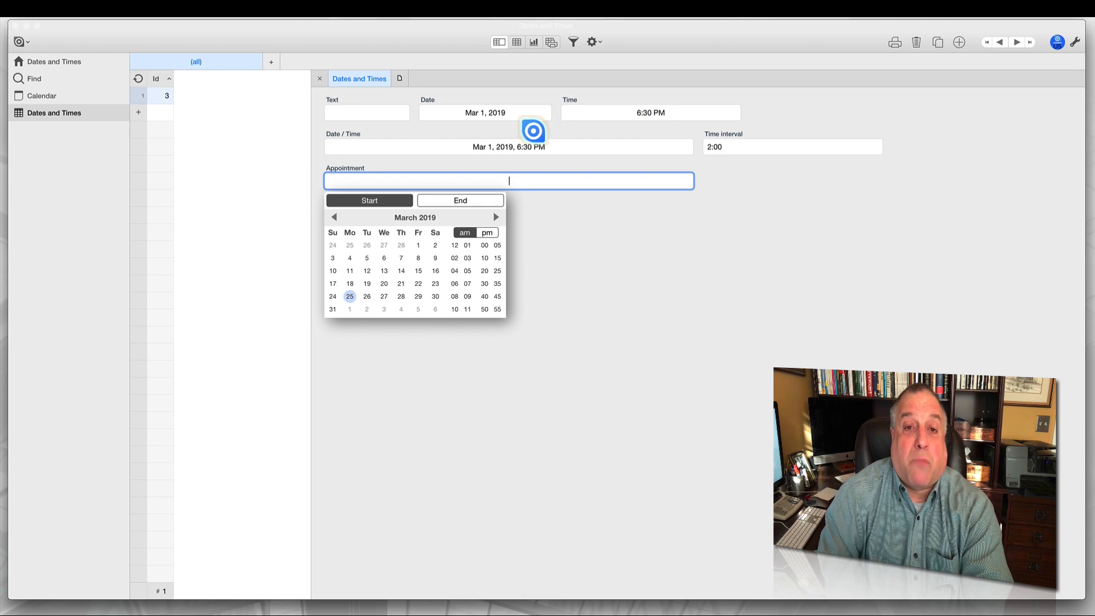
pyautogui.click(521, 113)
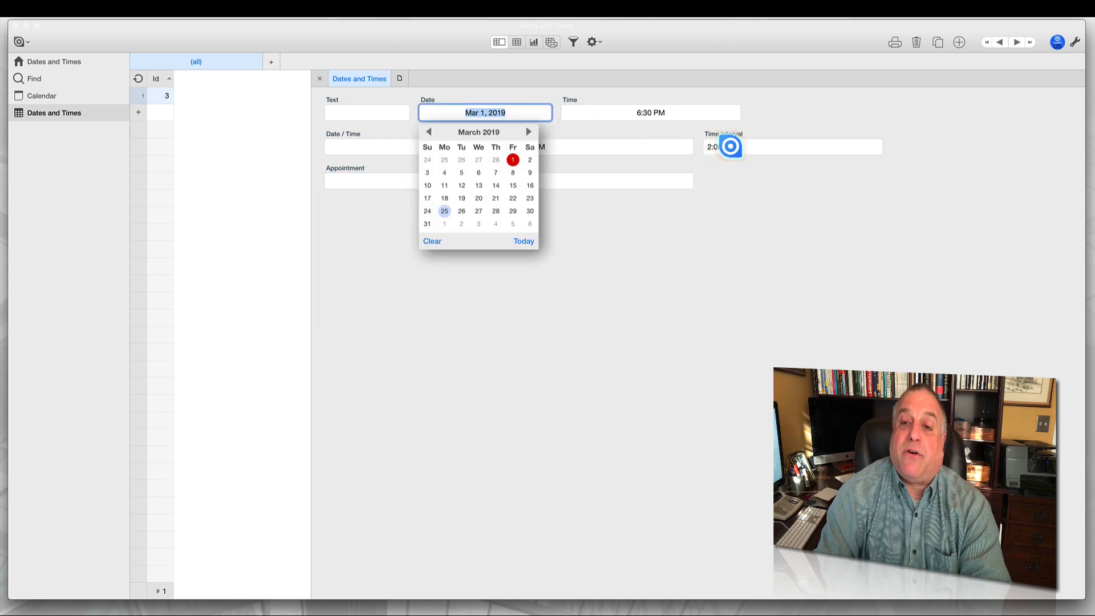
pyautogui.click(730, 147)
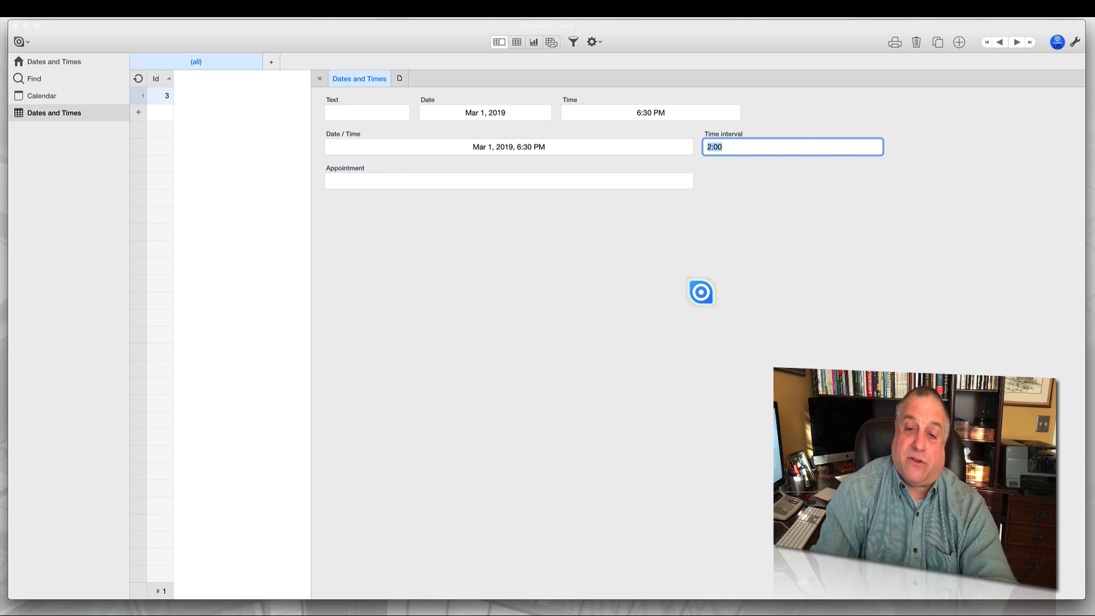
# Step: Open the empty Appointment field's calendar and switch between its Start and End settings, finishing on Start
pyautogui.click(504, 181)
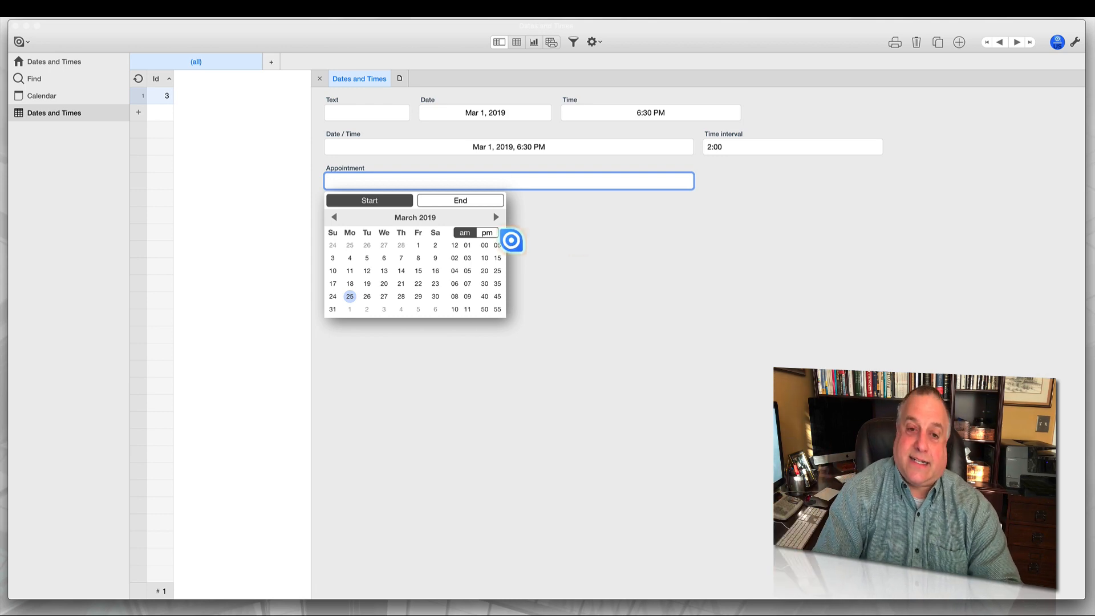
pyautogui.click(457, 199)
pyautogui.click(386, 200)
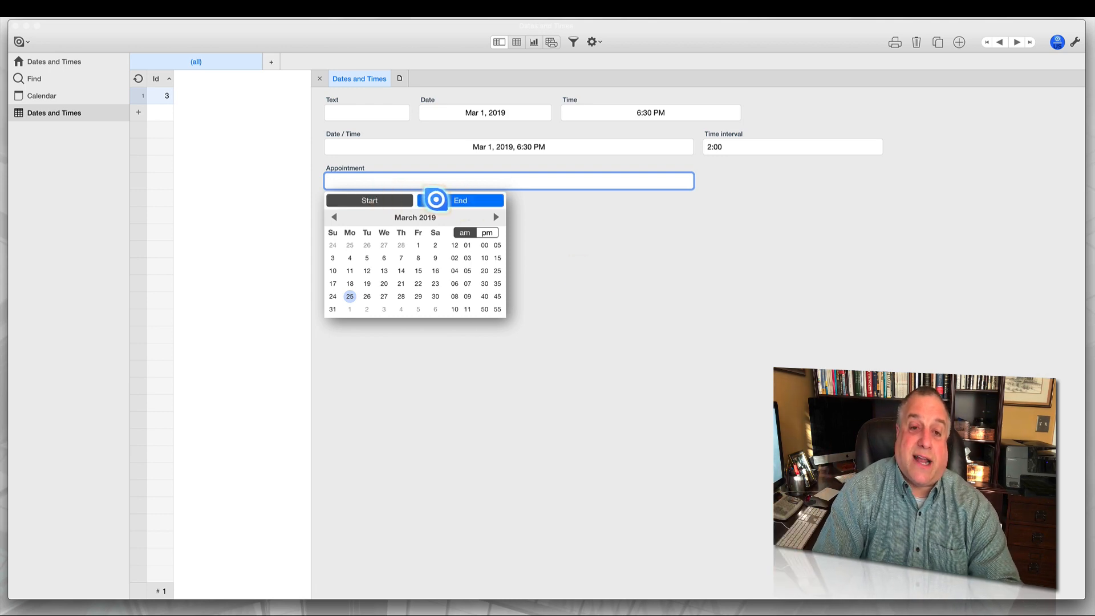
pyautogui.click(439, 200)
pyautogui.click(396, 200)
pyautogui.click(448, 200)
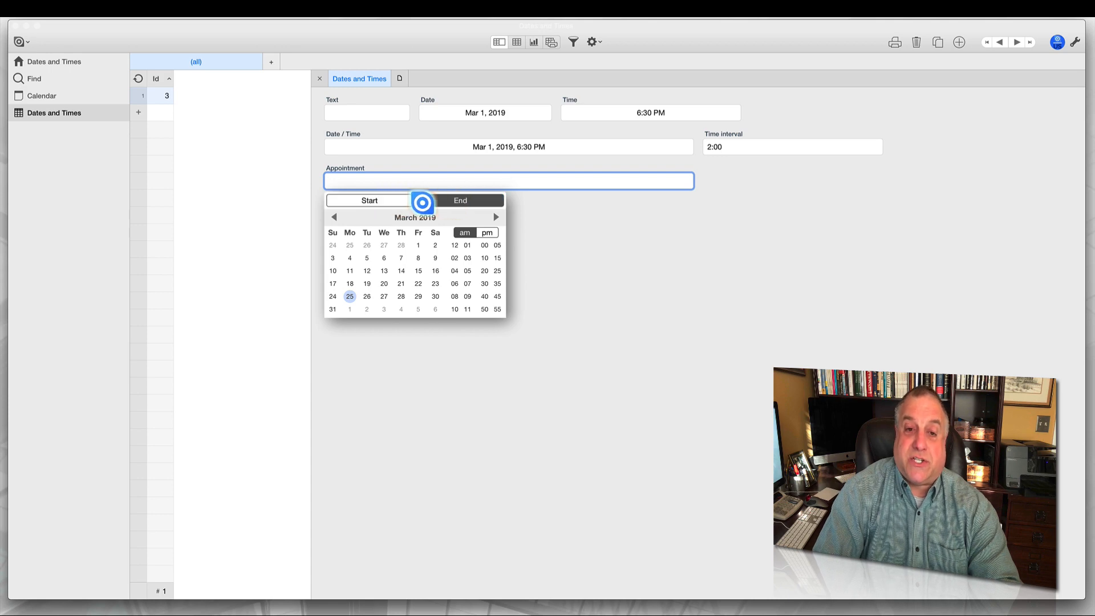
pyautogui.click(386, 200)
pyautogui.click(435, 200)
pyautogui.click(402, 201)
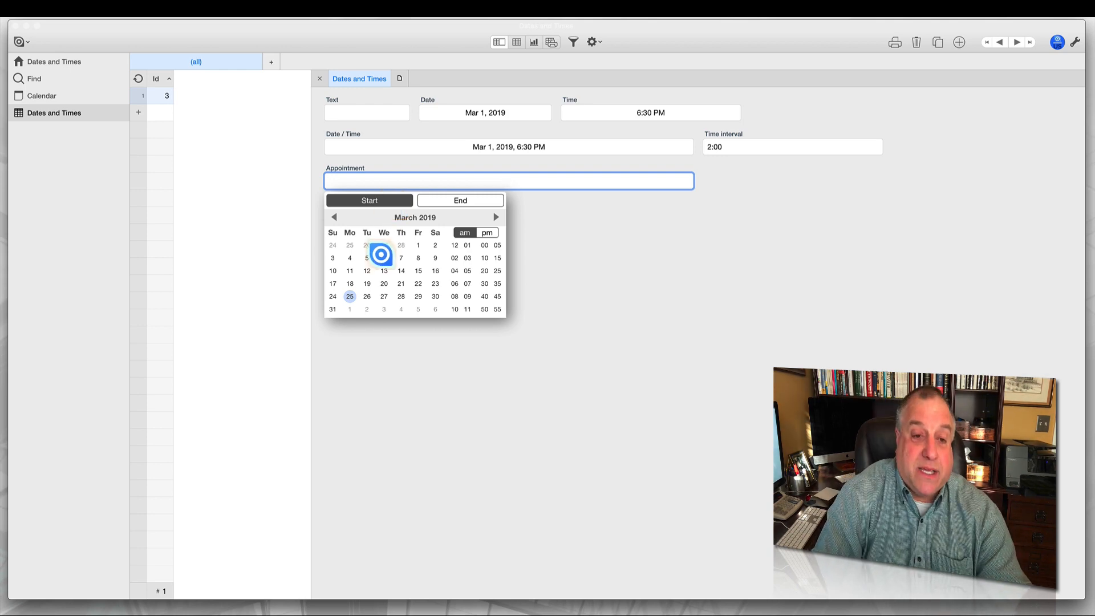
# Step: Set the Appointment field to Mar 26, 2019, from 2:00 PM to 3:30 PM
pyautogui.click(367, 296)
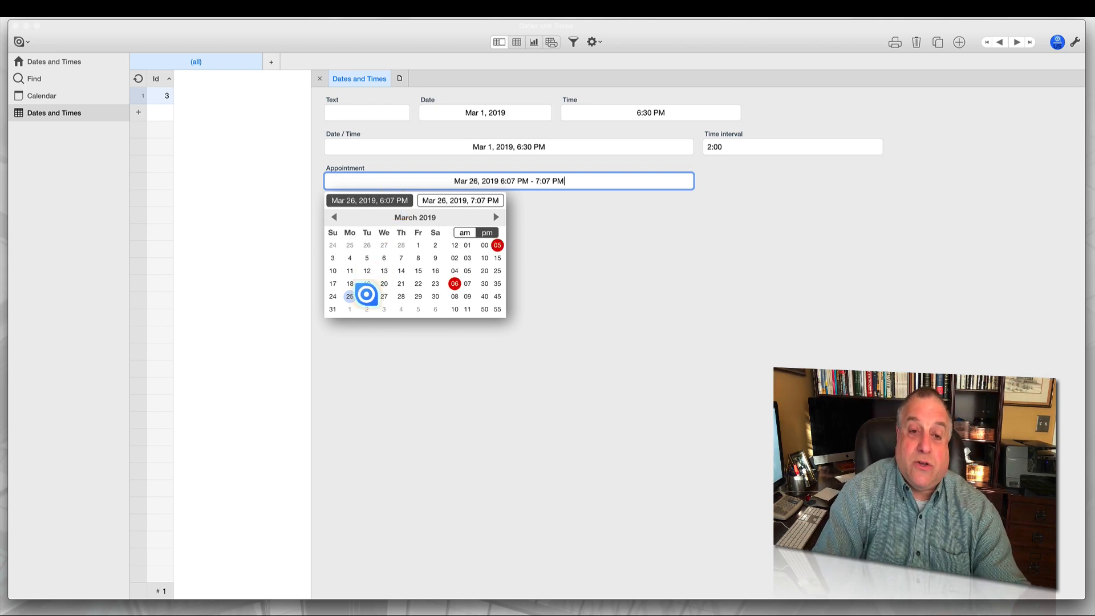
pyautogui.click(455, 258)
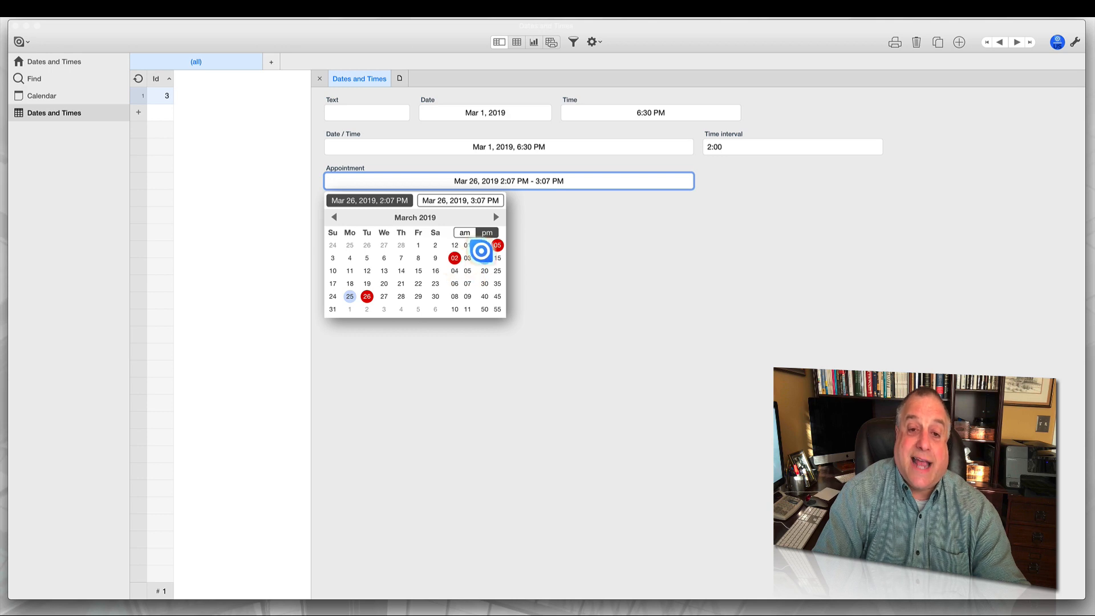
pyautogui.click(484, 245)
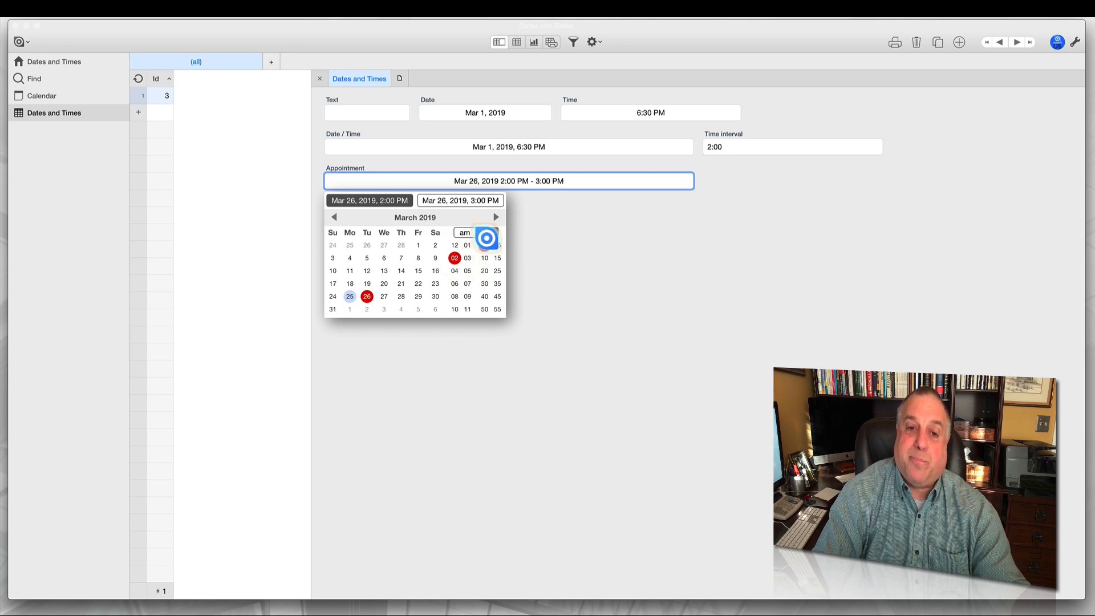
pyautogui.click(455, 203)
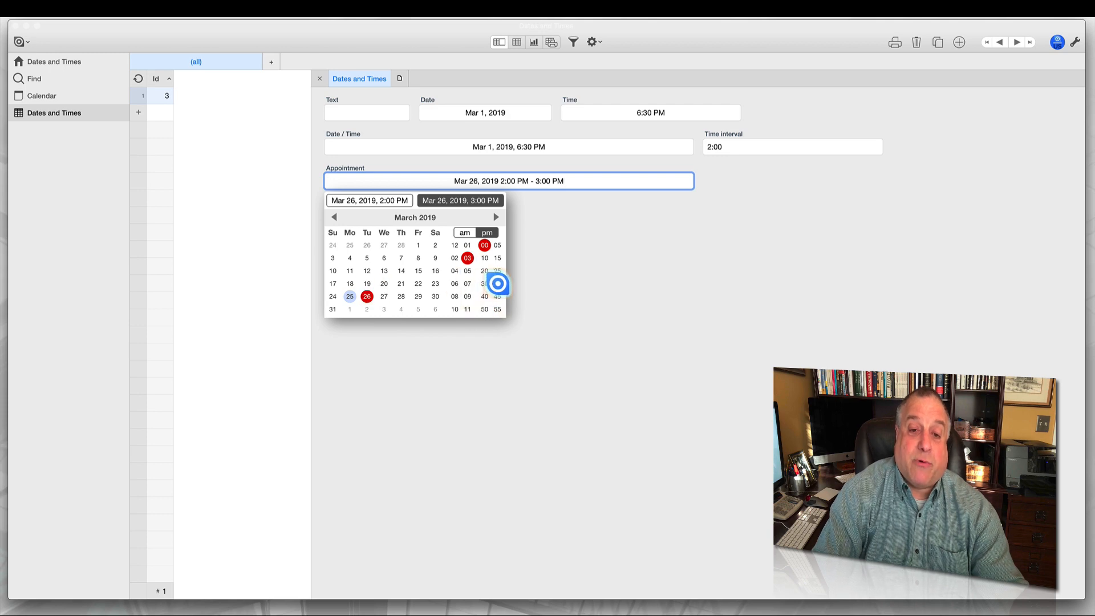
pyautogui.click(486, 284)
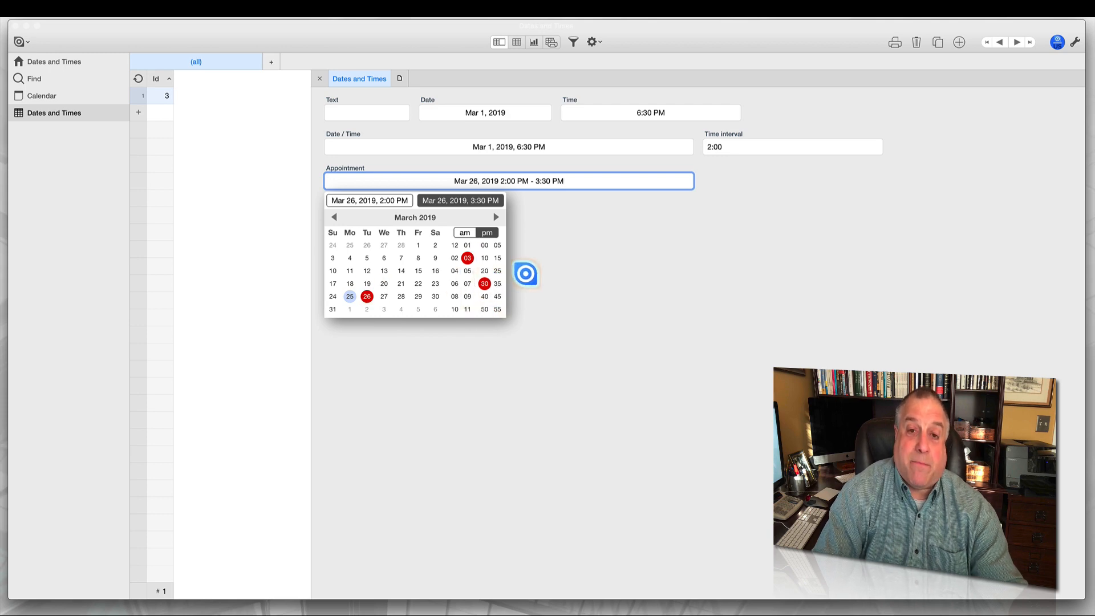
pyautogui.click(526, 274)
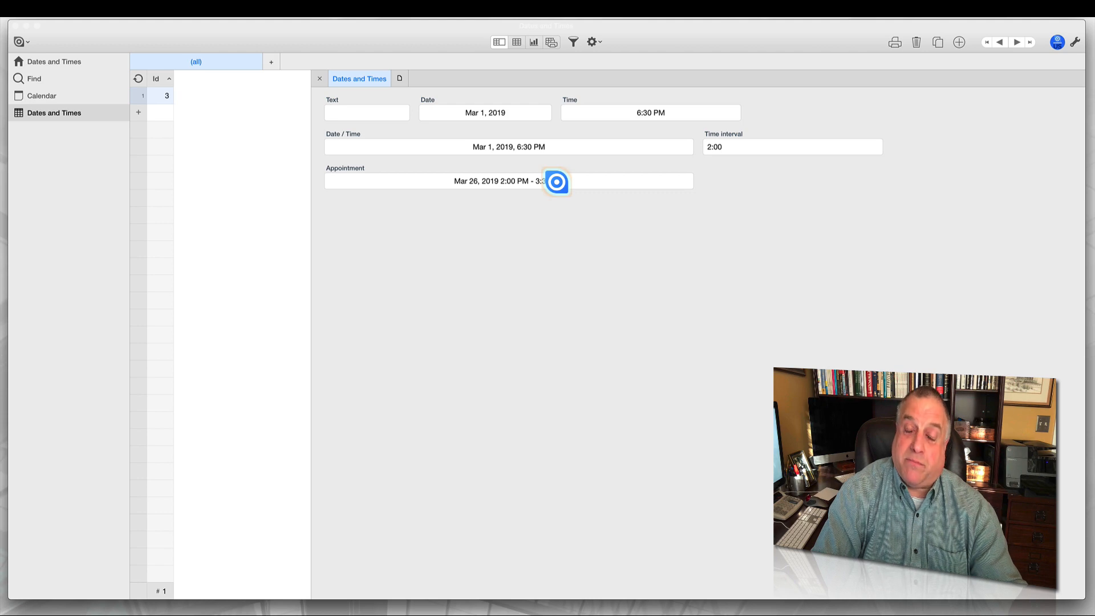
# Step: Set the Appointment's end date to Mar 28, 2019, and reopen the field to check the multi-day range
pyautogui.click(495, 181)
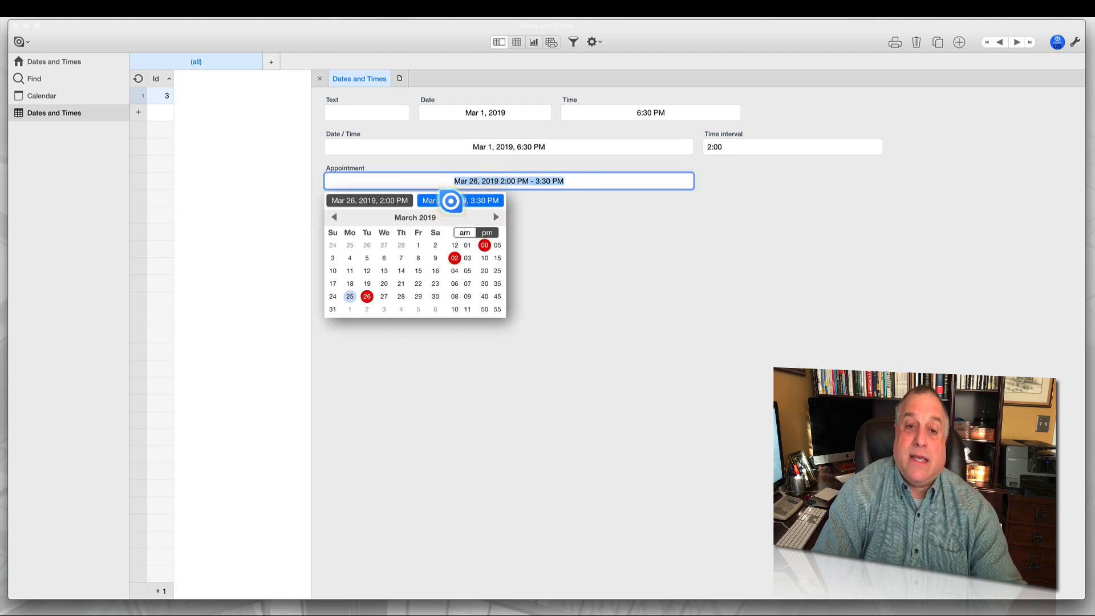
pyautogui.click(453, 200)
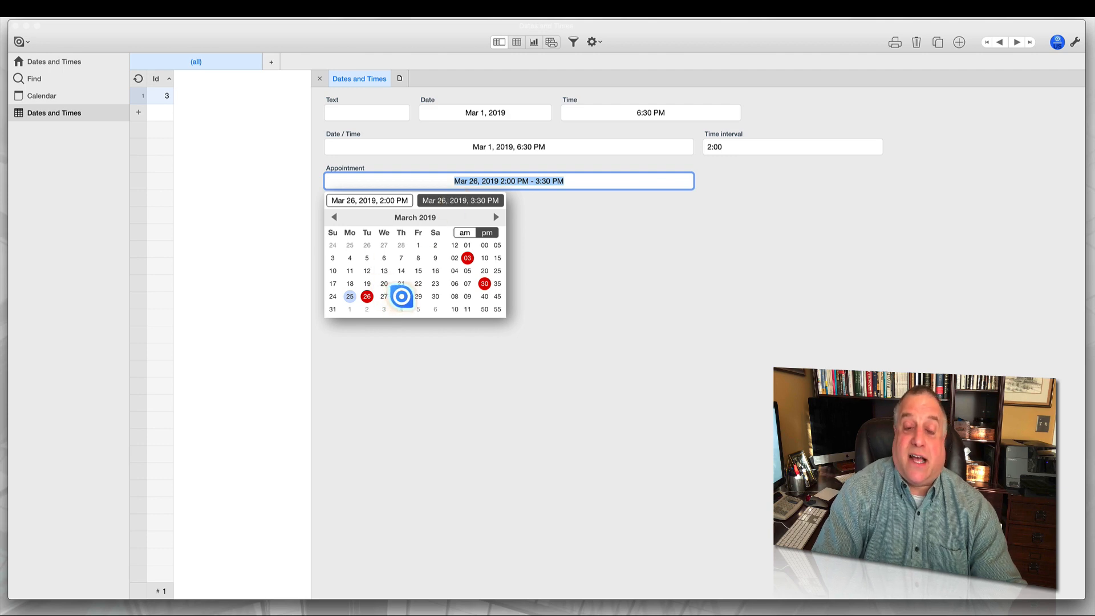
pyautogui.click(402, 297)
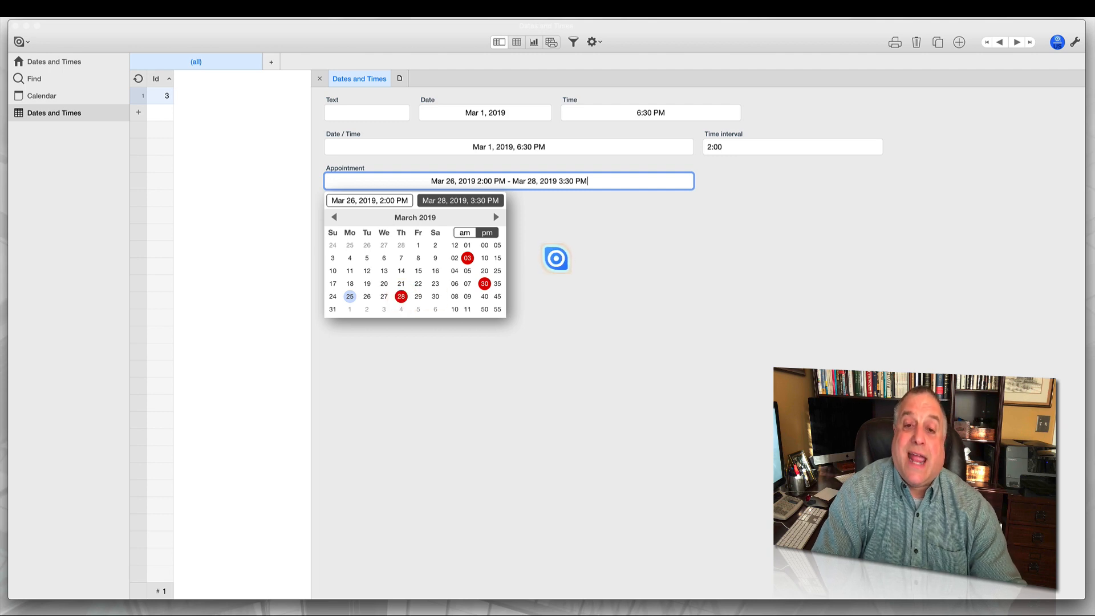
pyautogui.click(556, 257)
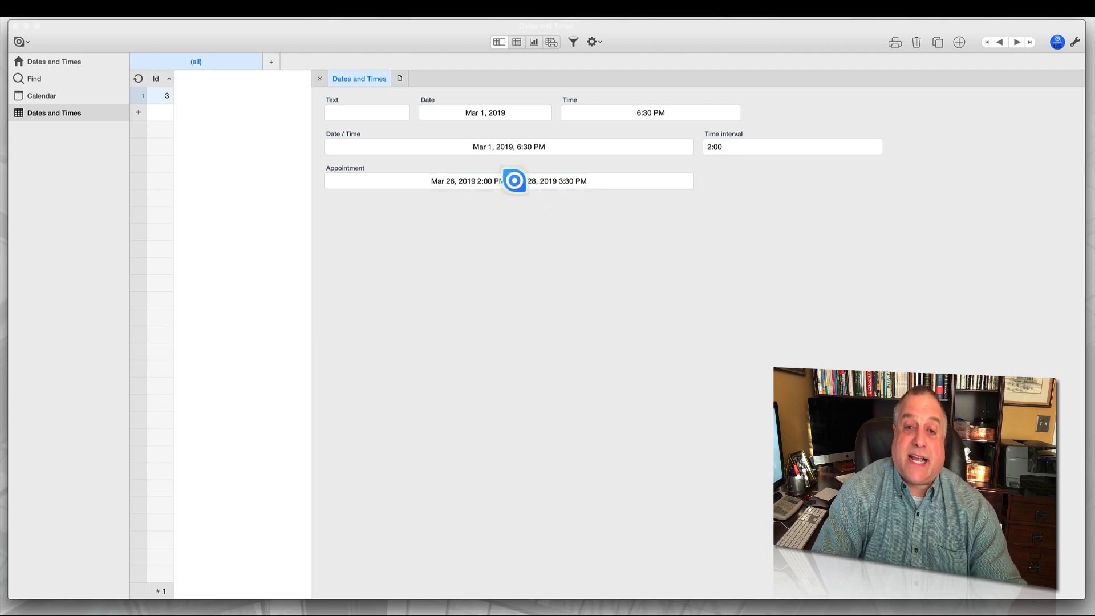
pyautogui.moveTo(524, 181); pyautogui.dragTo(556, 181)
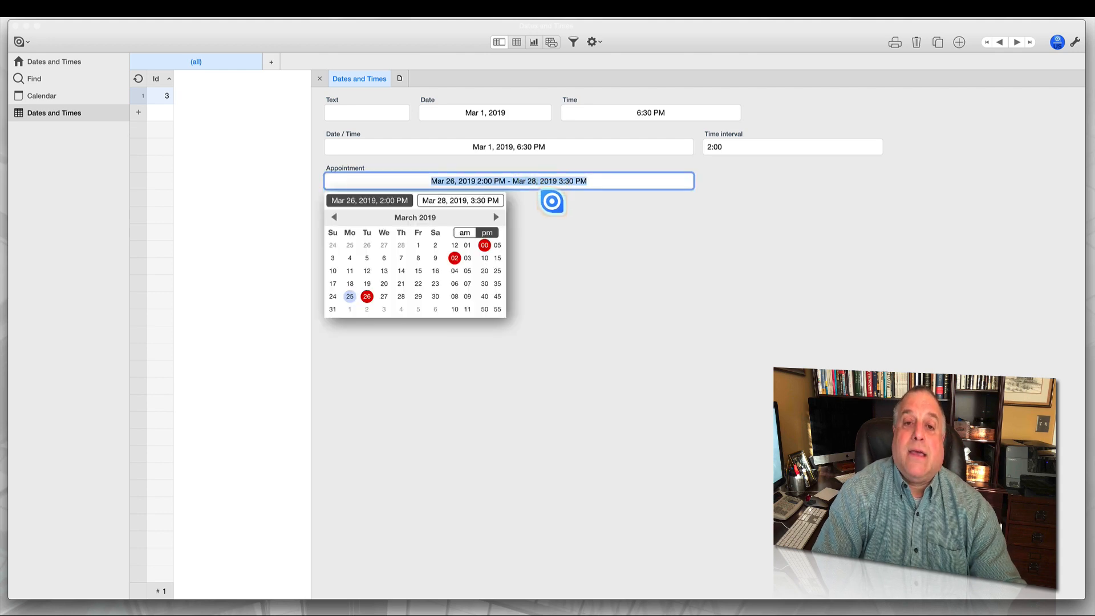
pyautogui.click(553, 201)
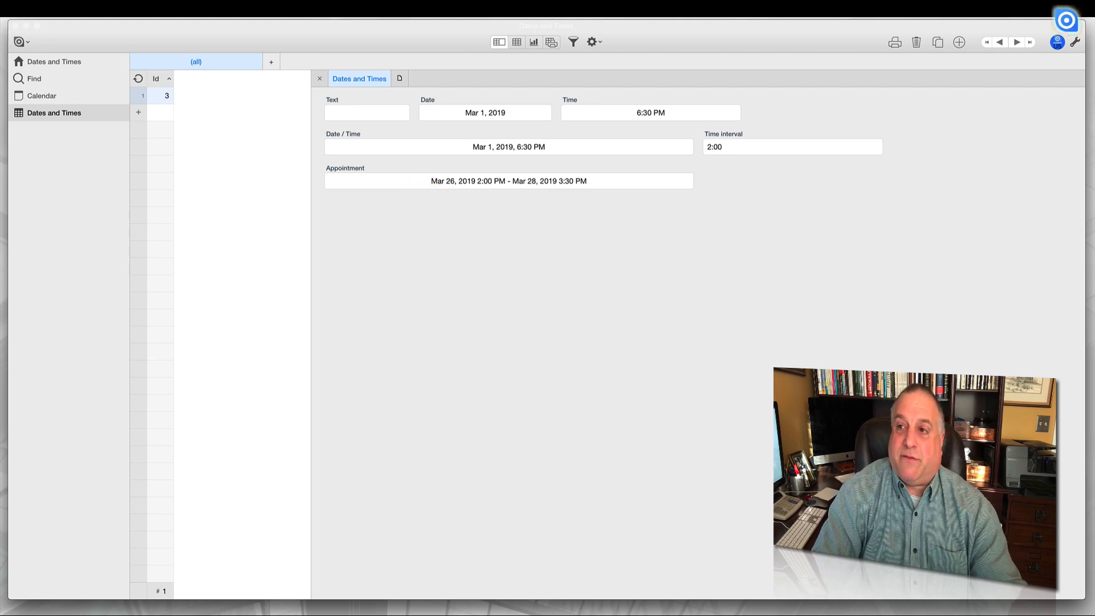
# Step: Enter form editing mode, examine the Appointment field's layout and width, and leave editing mode
pyautogui.click(1075, 42)
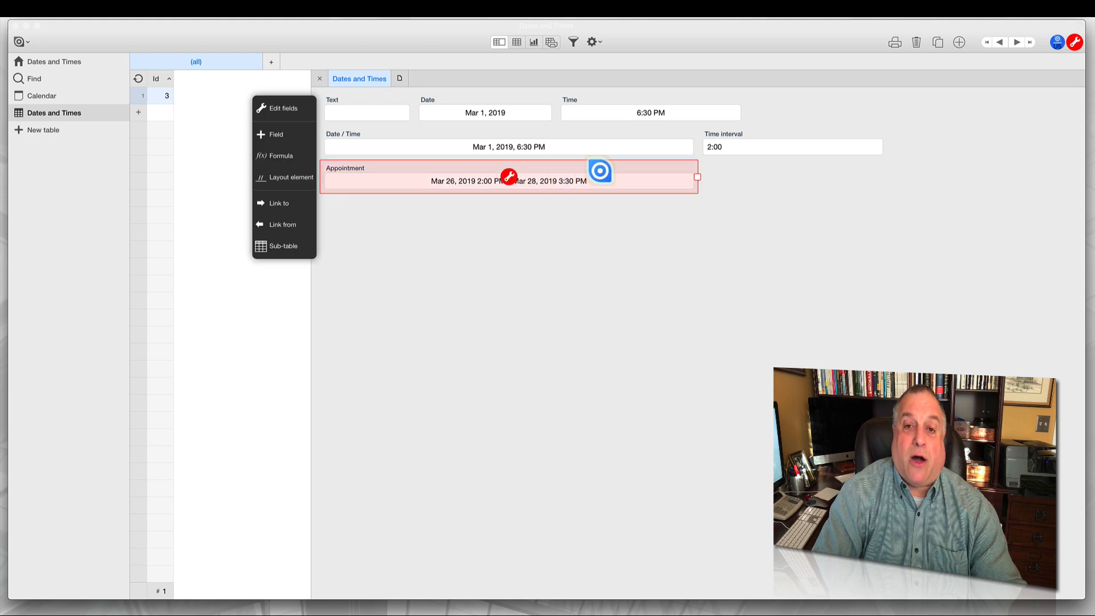
pyautogui.moveTo(697, 177)
pyautogui.mouseDown()
pyautogui.moveTo(460, 180)
pyautogui.moveTo(782, 193)
pyautogui.moveTo(1055, 168)
pyautogui.moveTo(804, 189)
pyautogui.moveTo(584, 187)
pyautogui.moveTo(696, 184)
pyautogui.mouseUp()
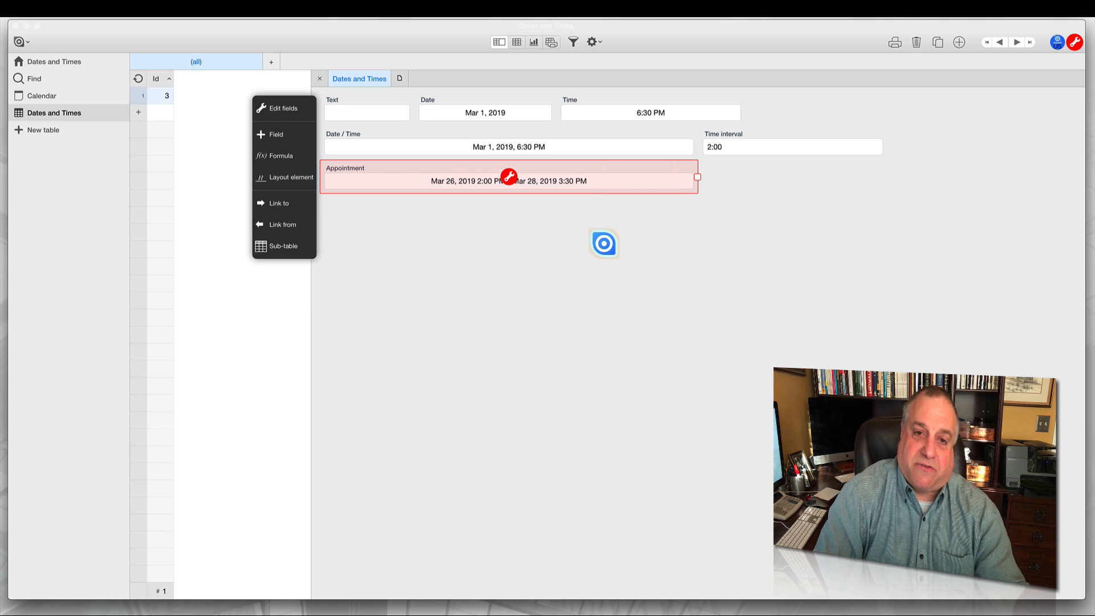
pyautogui.click(604, 246)
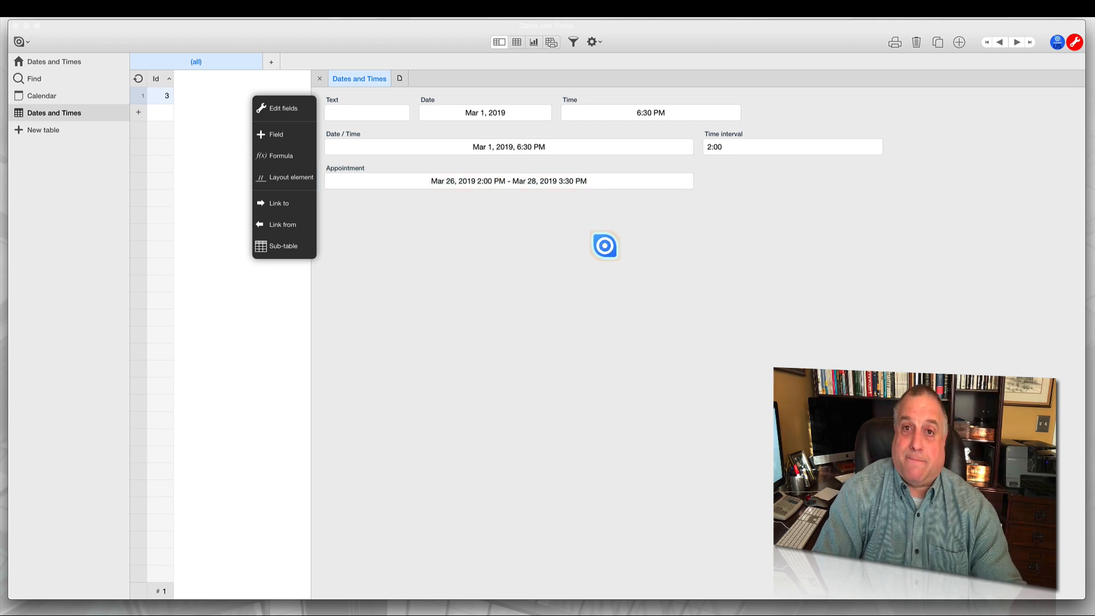
pyautogui.click(1073, 43)
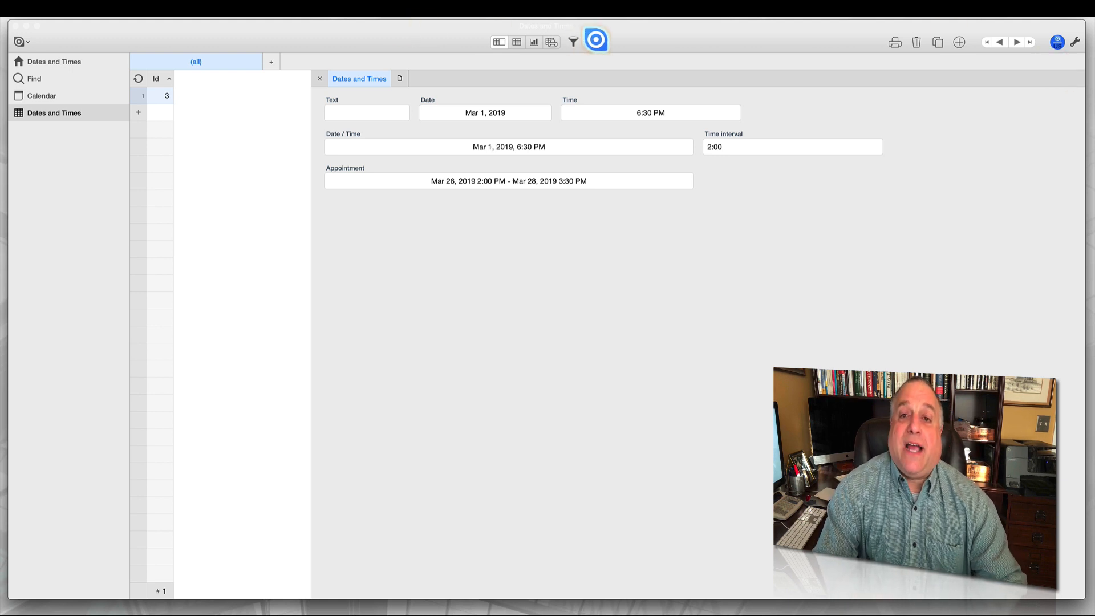
# Step: Open the Date field's settings in the table's field list and examine its Required, Default value, More options and Show in calendar settings
pyautogui.click(595, 40)
pyautogui.click(594, 58)
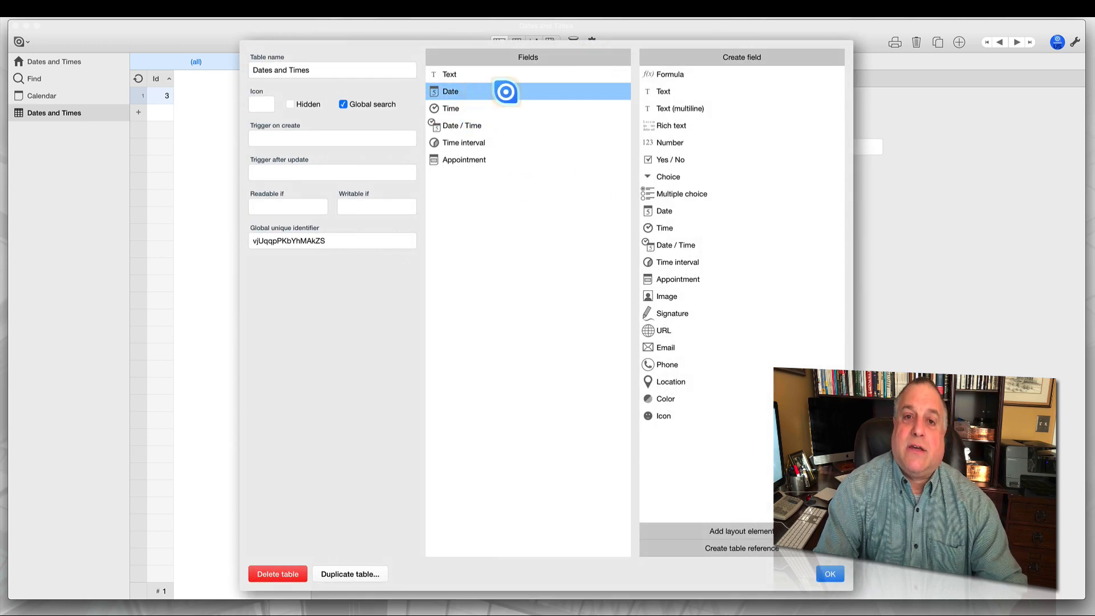
pyautogui.click(511, 93)
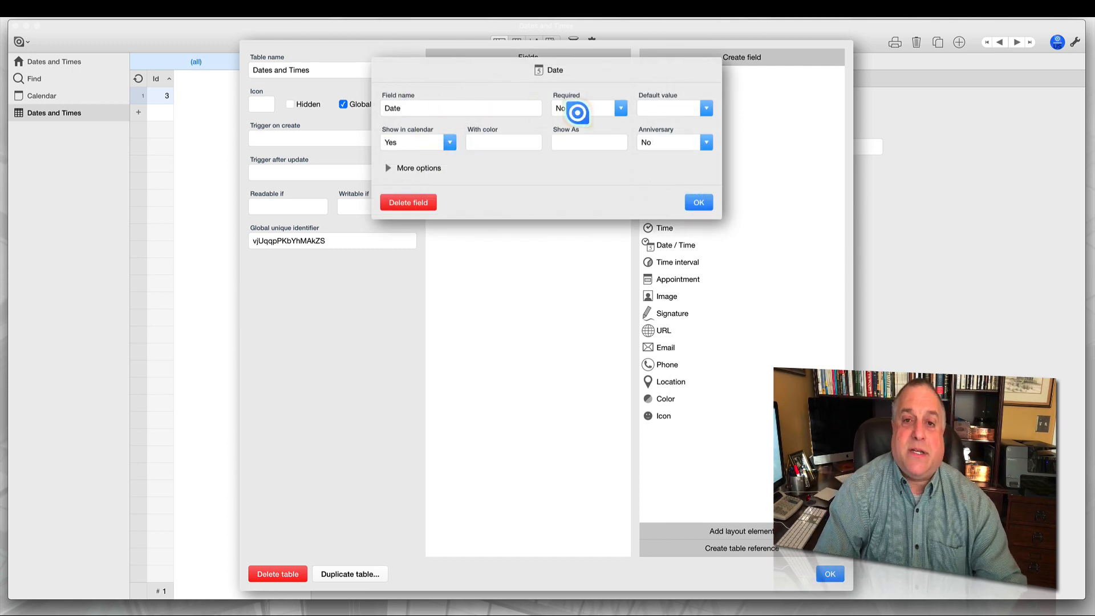
pyautogui.click(578, 110)
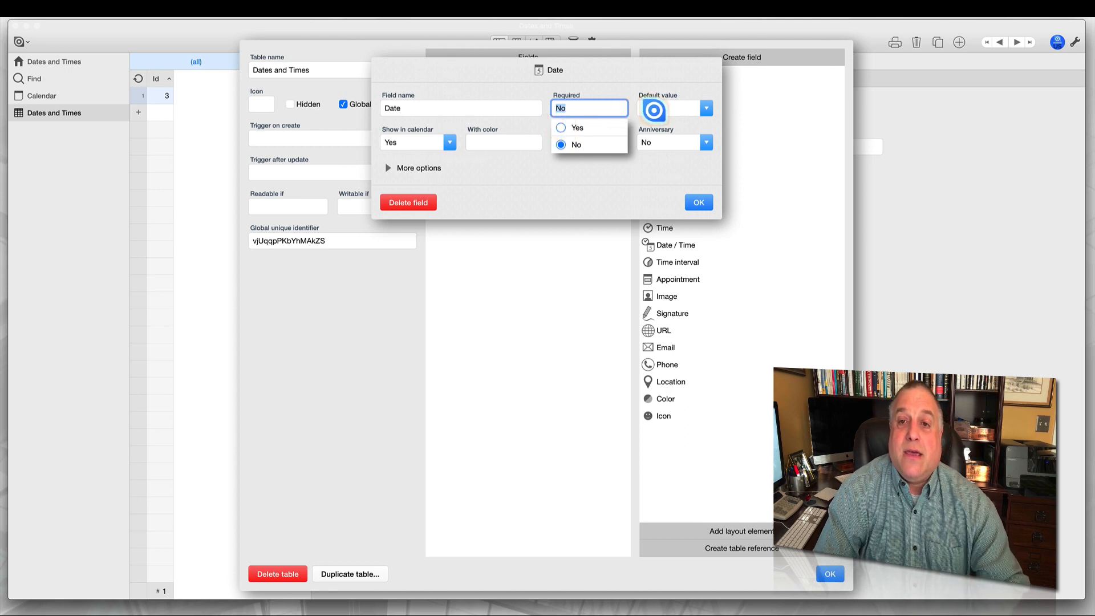
pyautogui.click(650, 108)
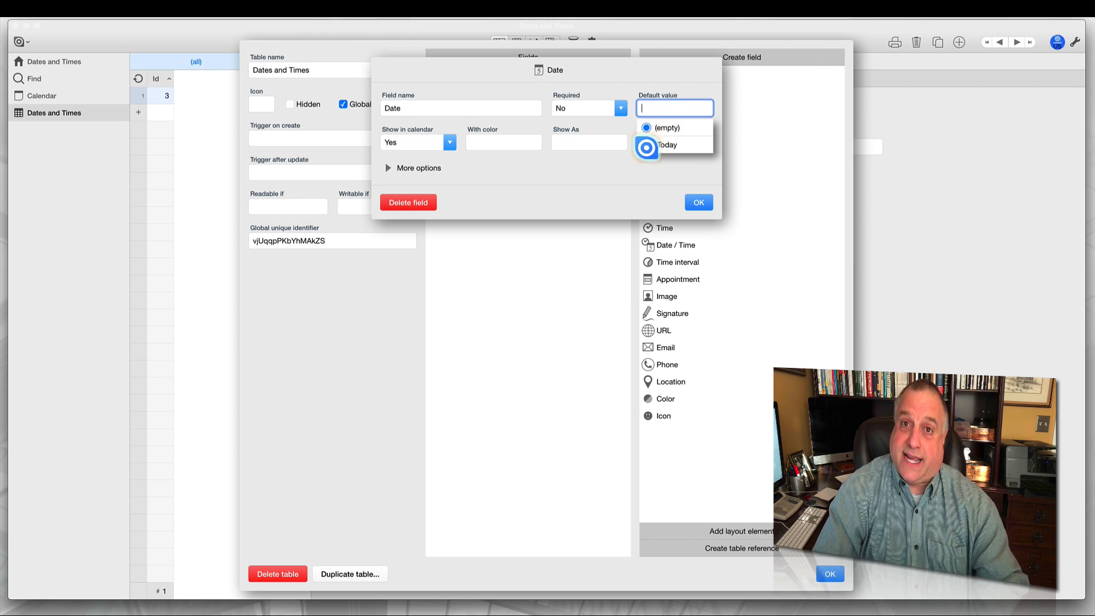
pyautogui.click(529, 166)
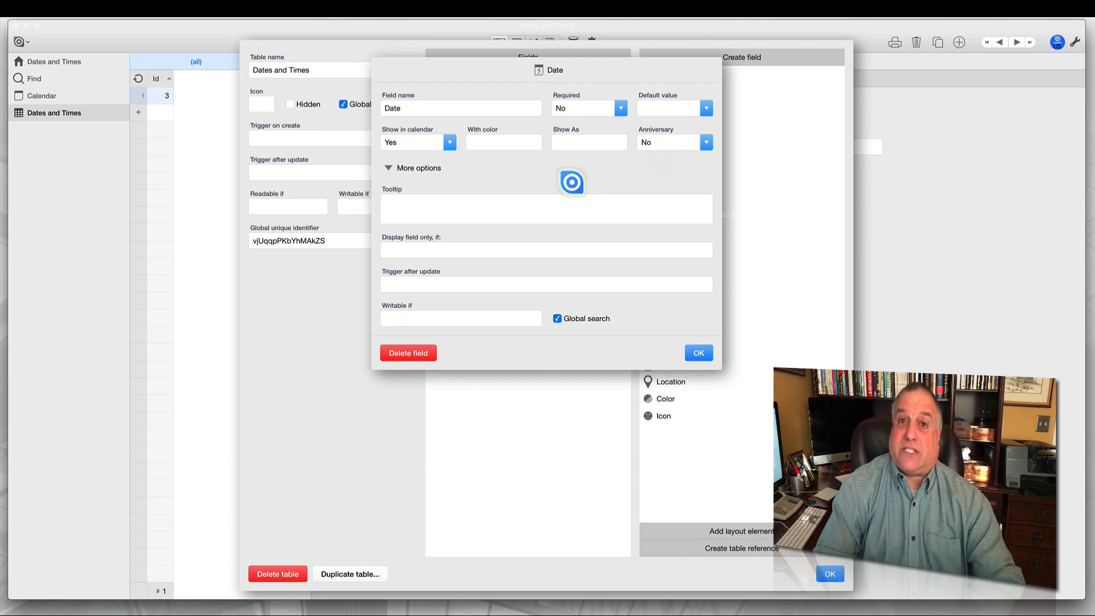
pyautogui.click(449, 144)
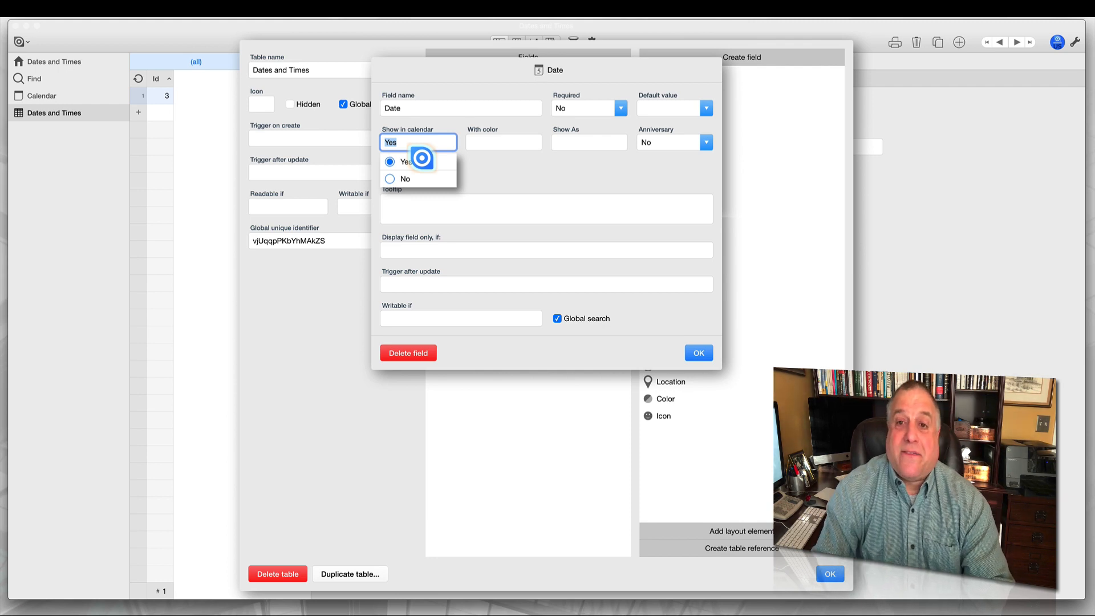
pyautogui.click(504, 171)
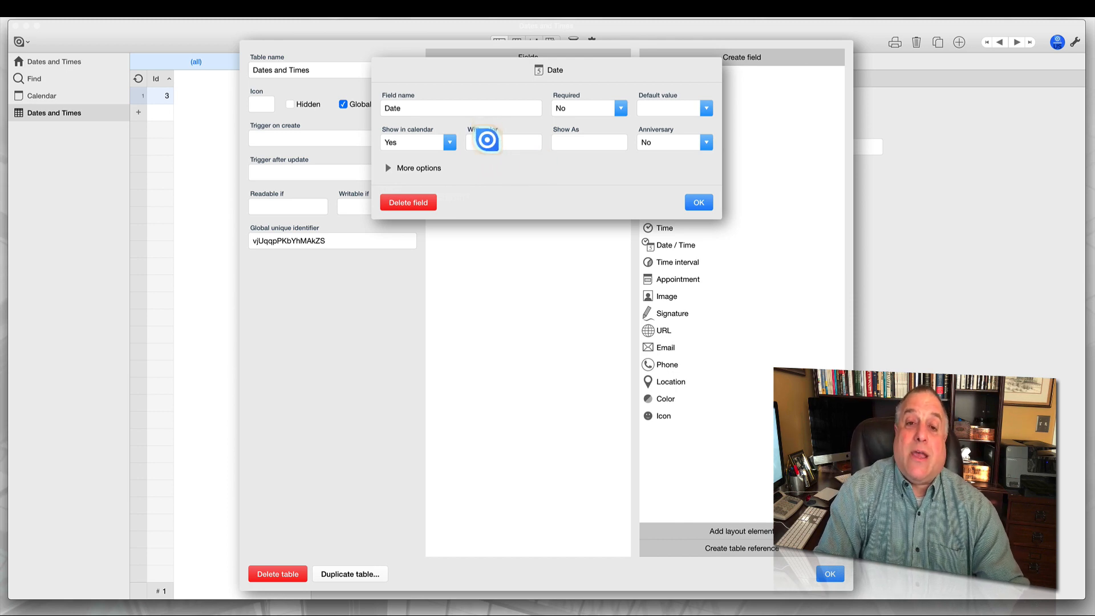
# Step: Set the Date field's calendar color to the turquoise-green preset and confirm the field settings
pyautogui.click(486, 140)
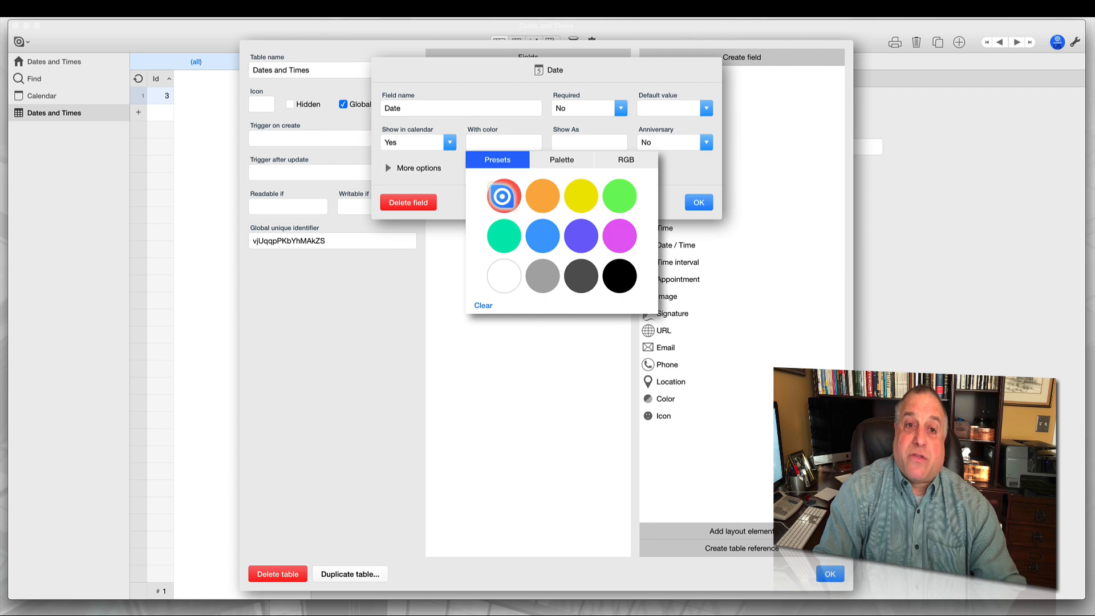
pyautogui.click(499, 239)
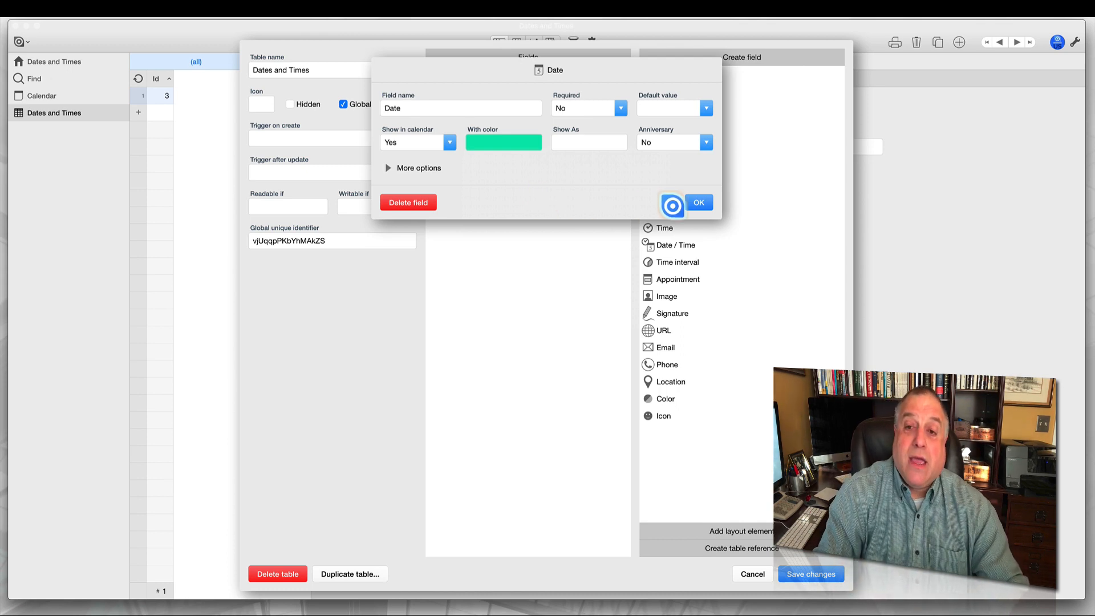
pyautogui.click(696, 203)
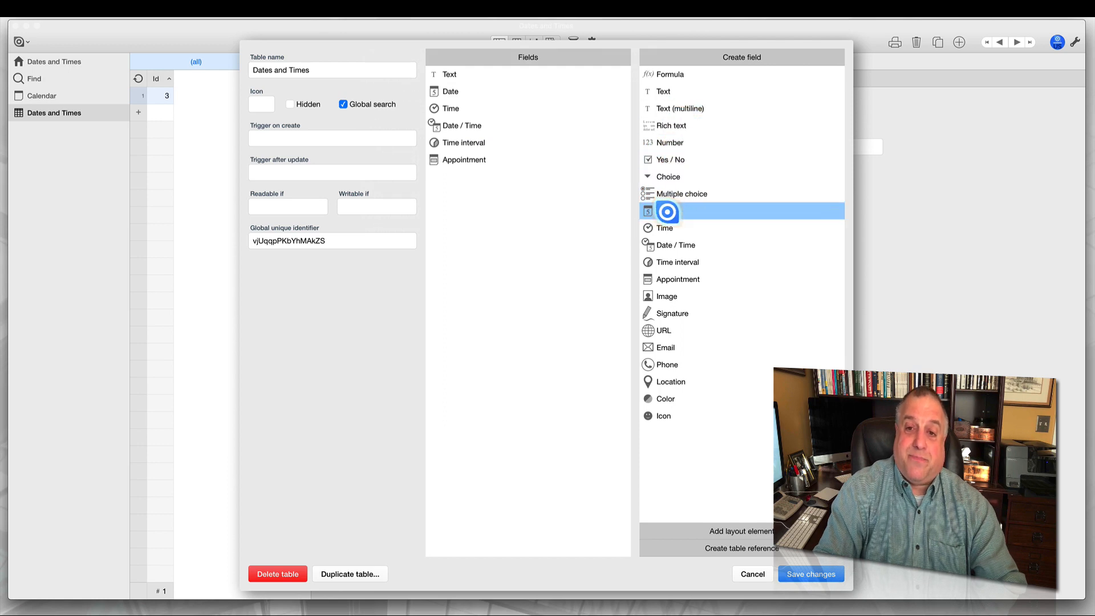
# Step: Add a second date field directly below Date with the red preset as its calendar color, and save the table changes
pyautogui.moveTo(665, 213); pyautogui.dragTo(485, 107)
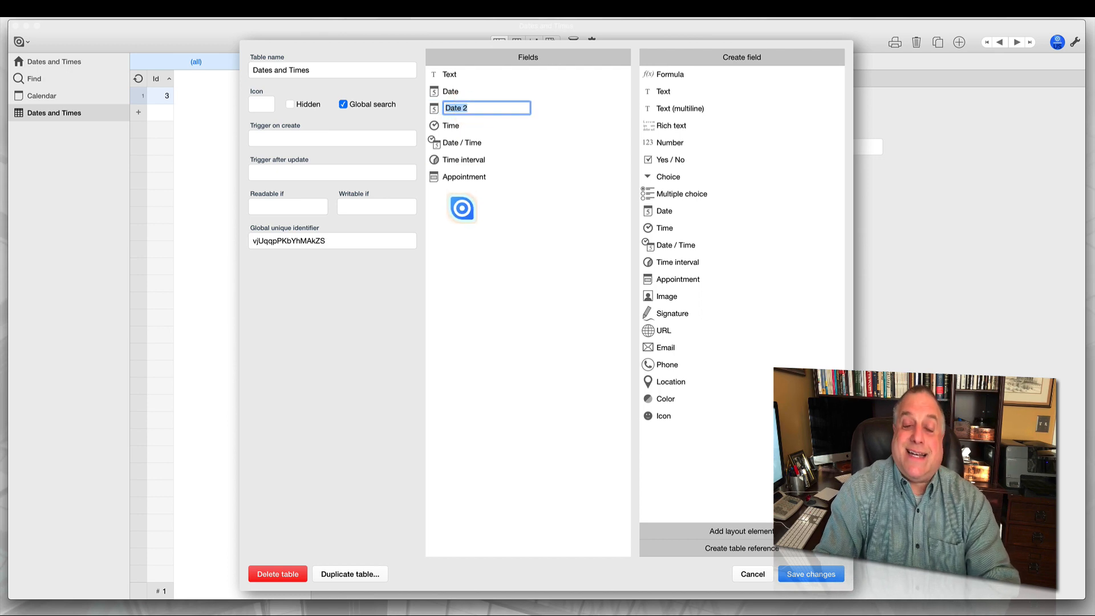
pyautogui.press('Return')
pyautogui.click(440, 108)
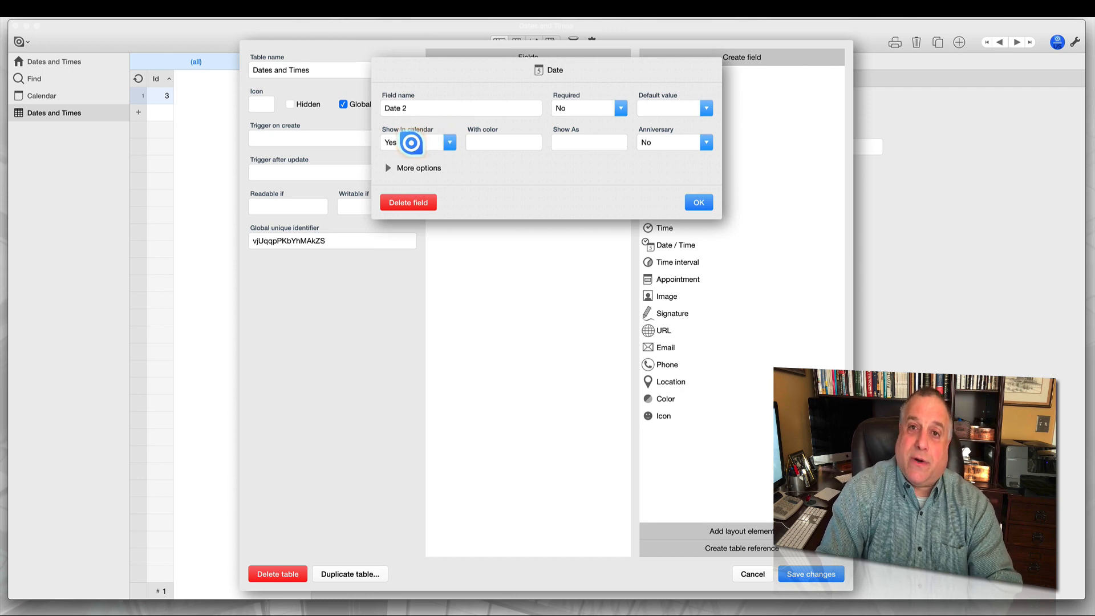
pyautogui.click(489, 142)
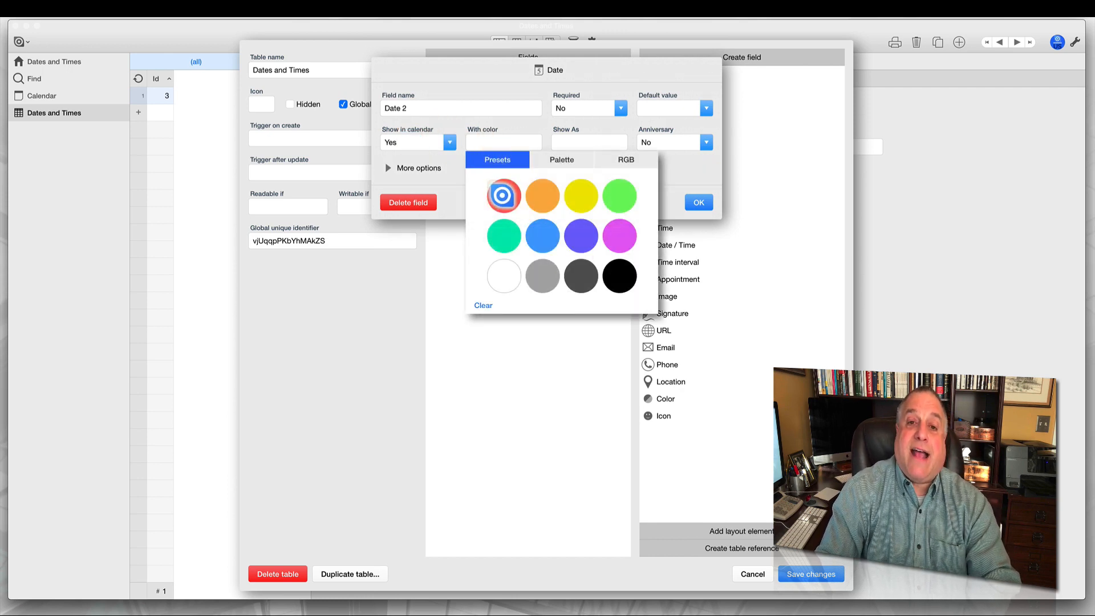
pyautogui.click(502, 196)
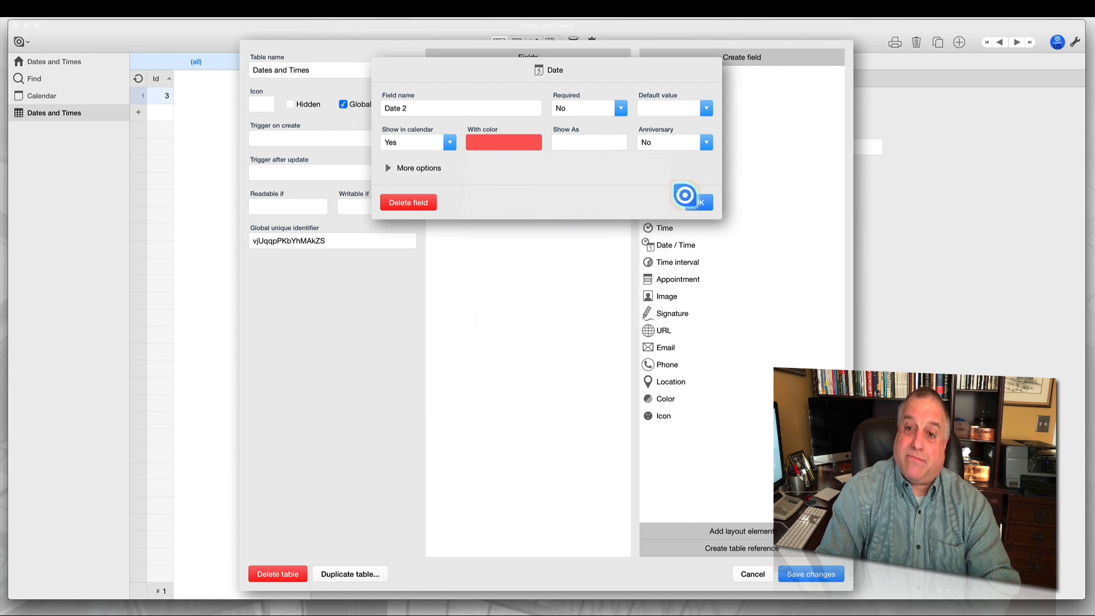
pyautogui.click(687, 200)
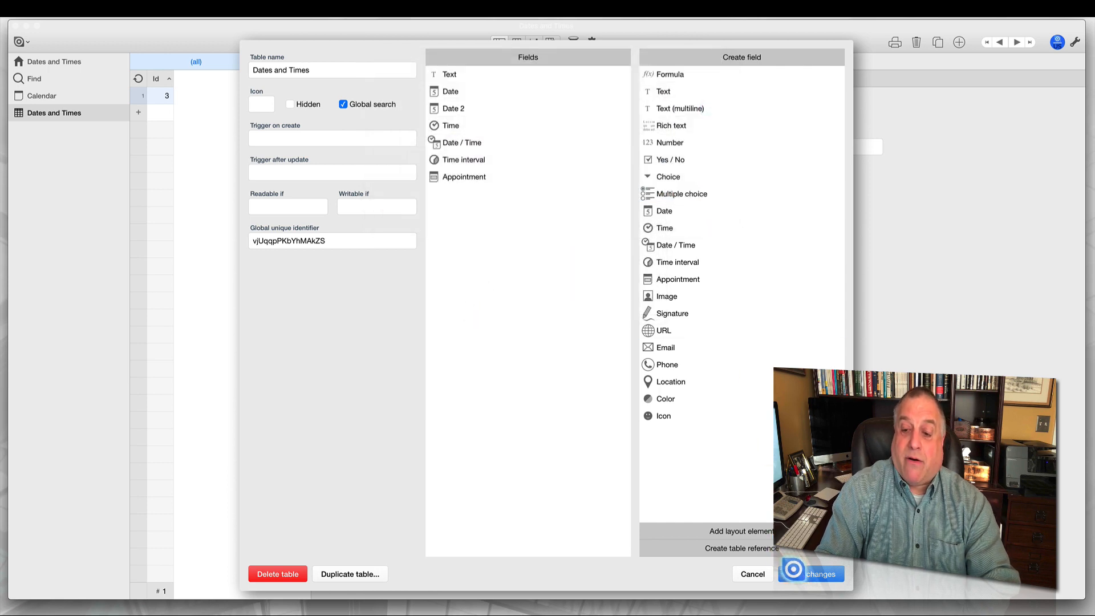
pyautogui.click(793, 569)
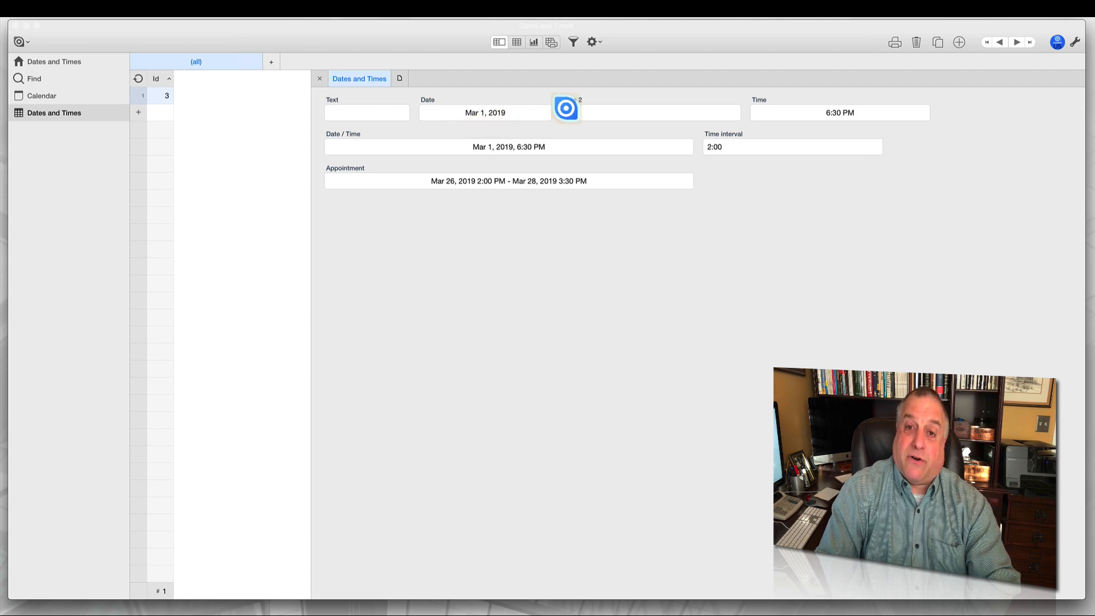
# Step: Set the record's Date 2 field to Mar 22, 2019
pyautogui.click(578, 112)
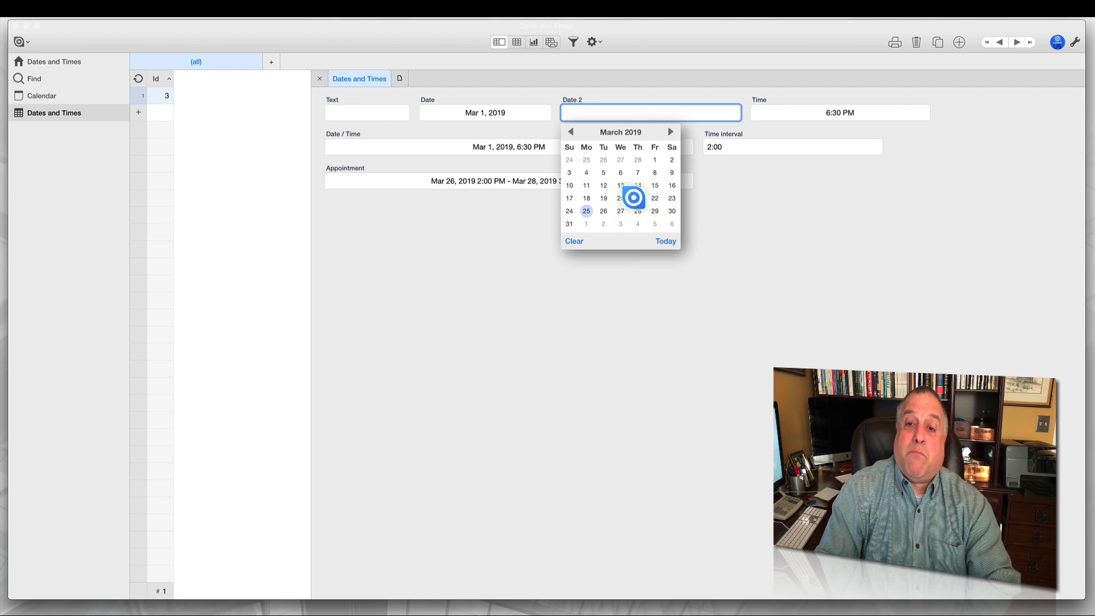
pyautogui.click(653, 198)
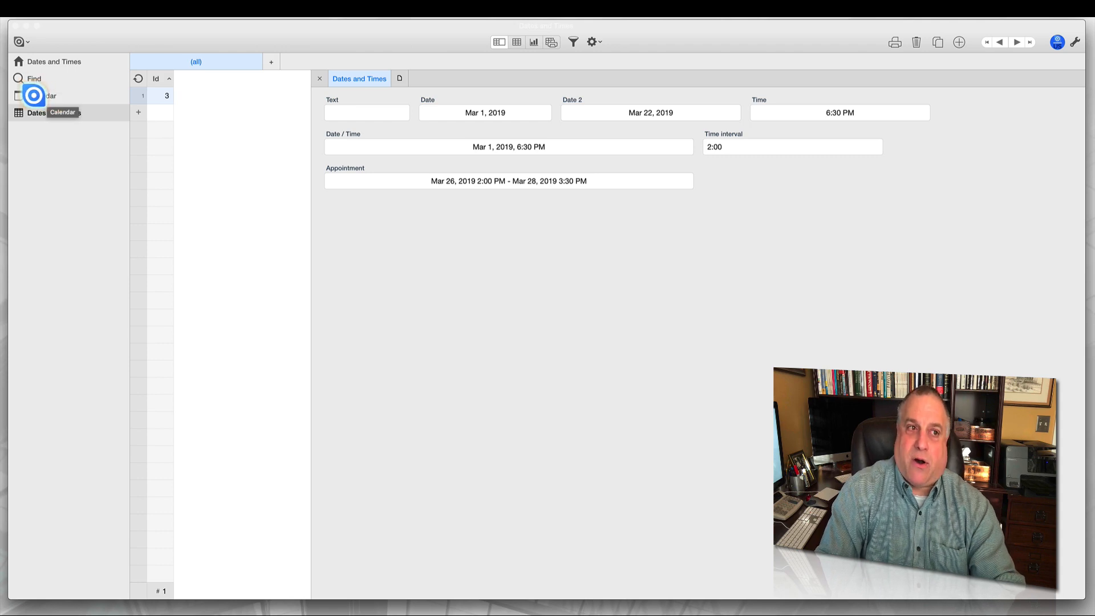
# Step: Collapse the sidebar, open the calendar to examine the colored March 2019 entries, and restore the sidebar
pyautogui.moveTo(127, 95); pyautogui.dragTo(12, 100)
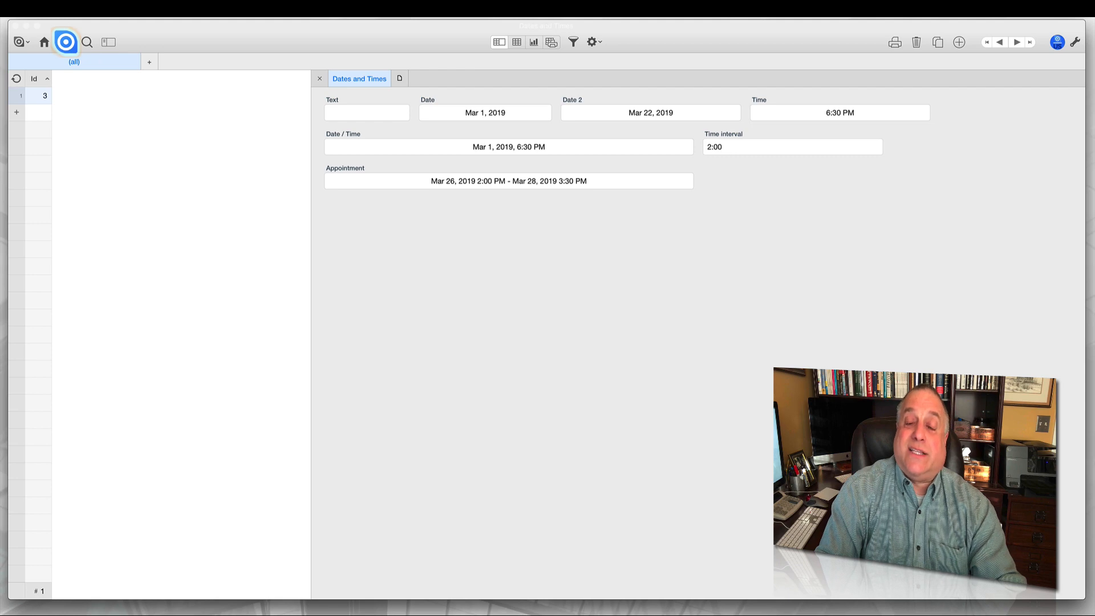
pyautogui.click(65, 41)
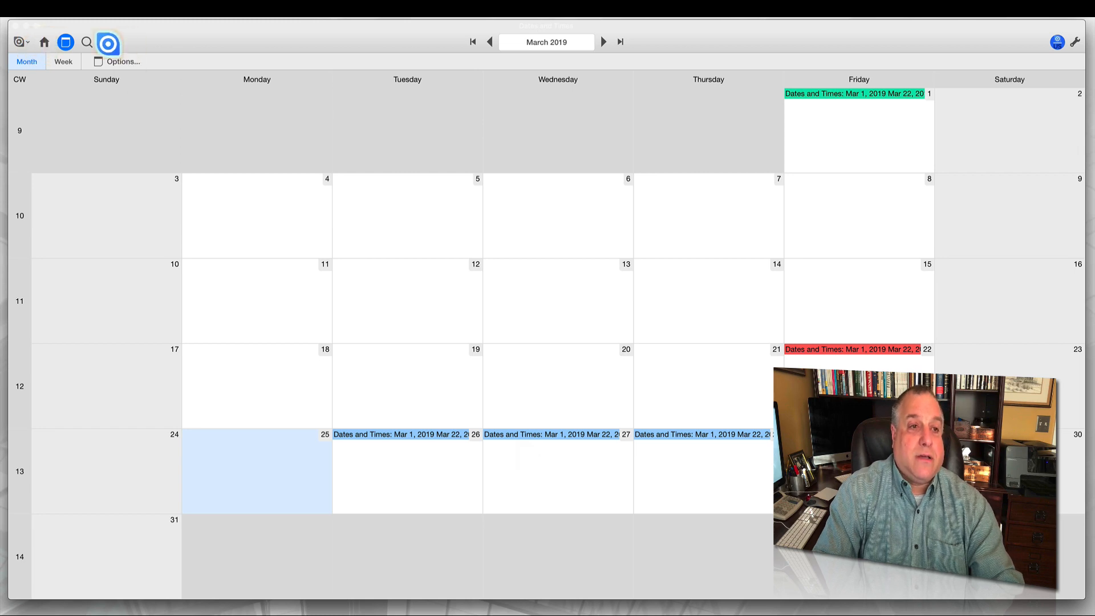
pyautogui.click(108, 42)
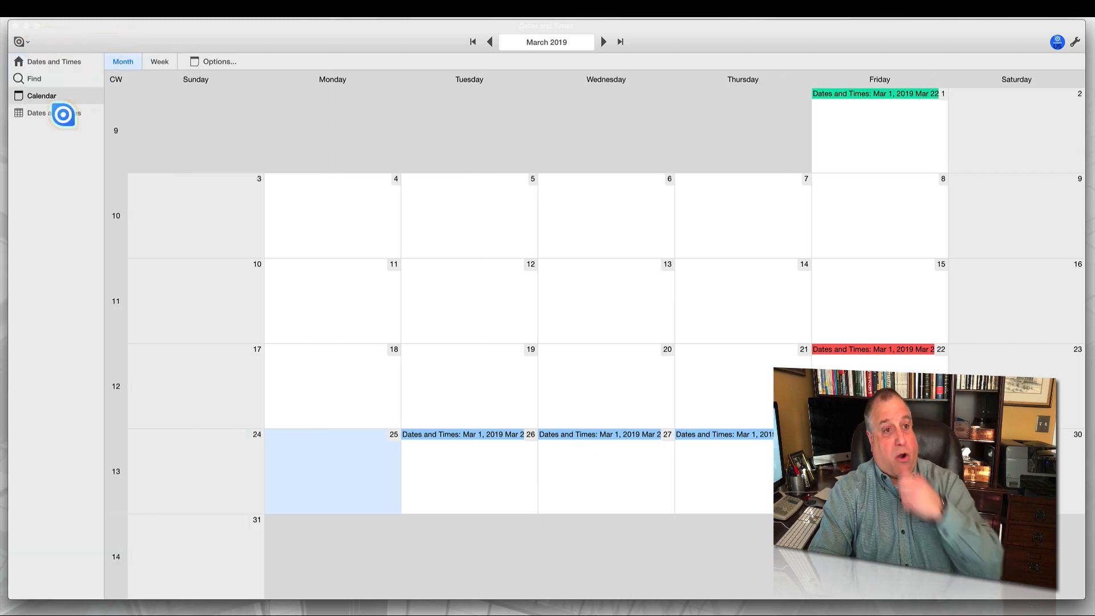
# Step: Return to the Dates and Times table, enter form editing mode, and widen the Text field to about three times its width
pyautogui.click(61, 113)
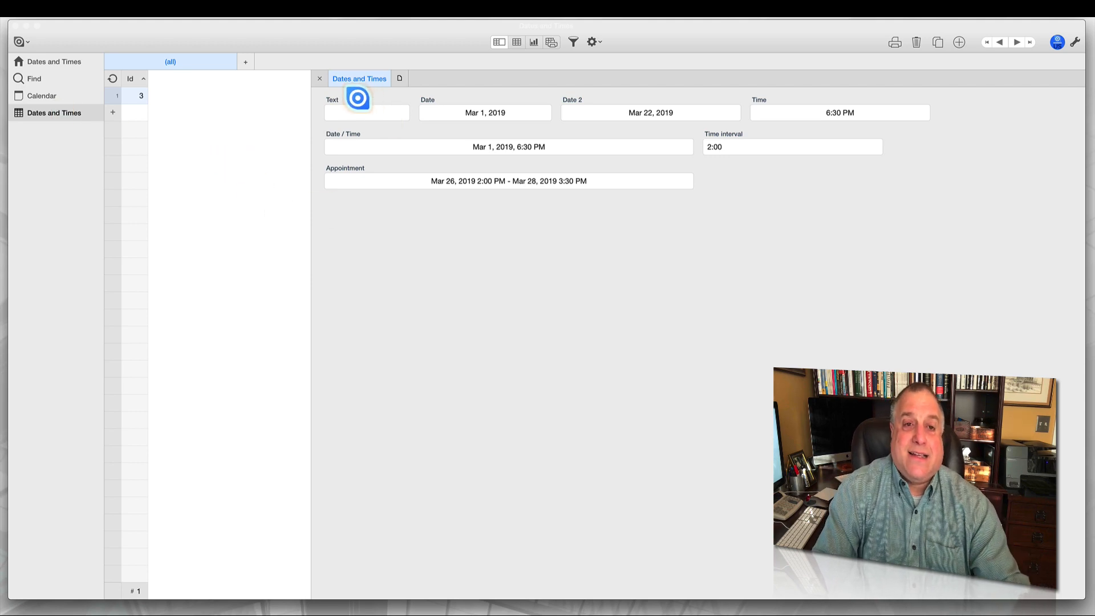
pyautogui.click(1076, 40)
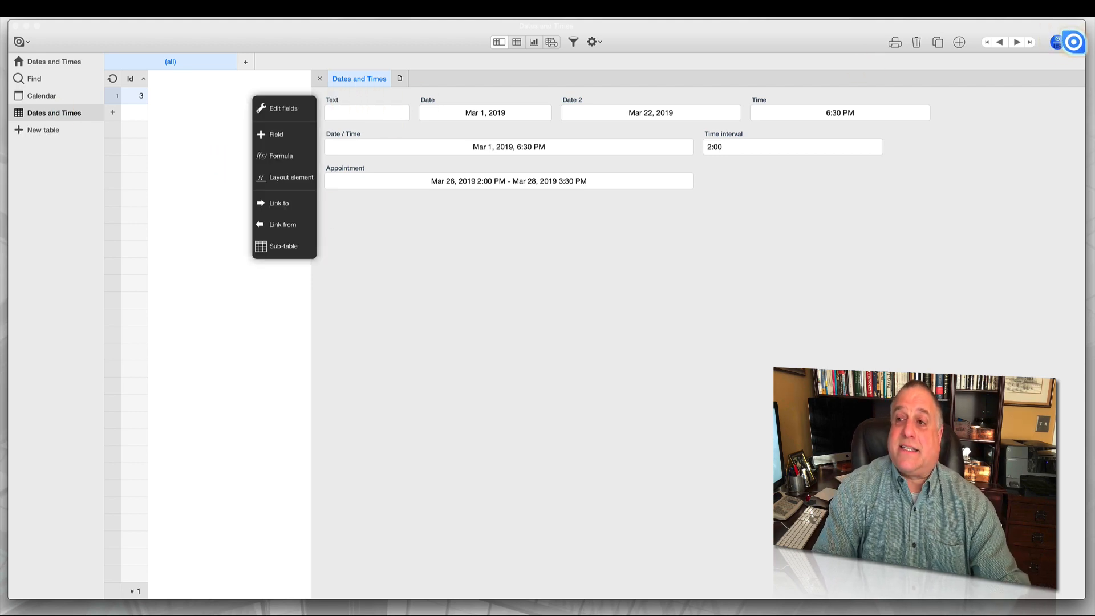
pyautogui.click(360, 103)
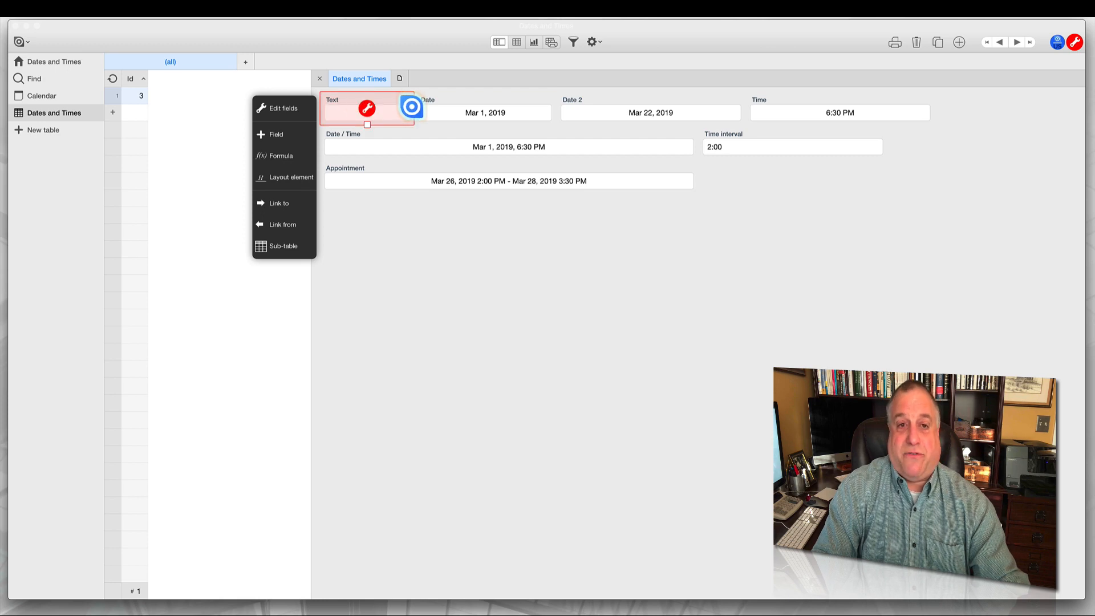
pyautogui.moveTo(414, 108); pyautogui.dragTo(578, 100)
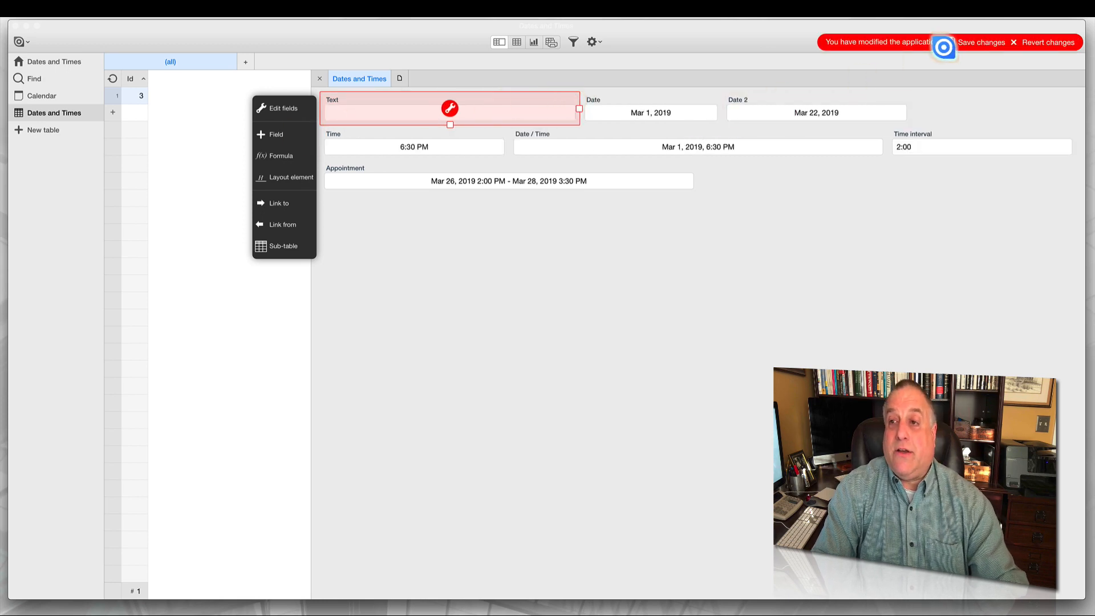
# Step: Add a second text field to the form, place it right after Text, and widen it slightly
pyautogui.click(266, 133)
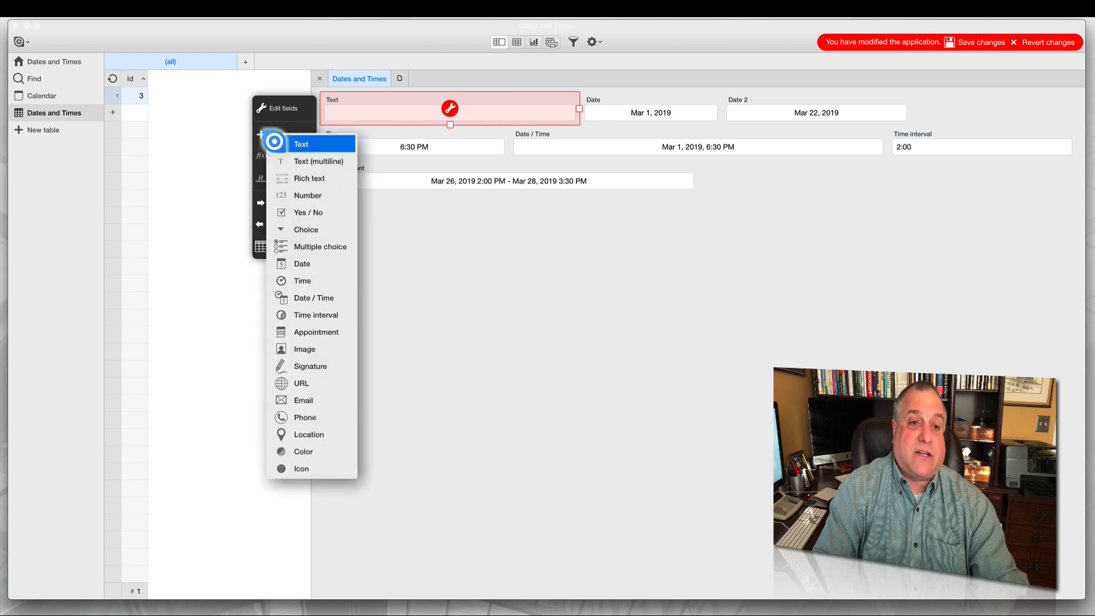
pyautogui.click(274, 143)
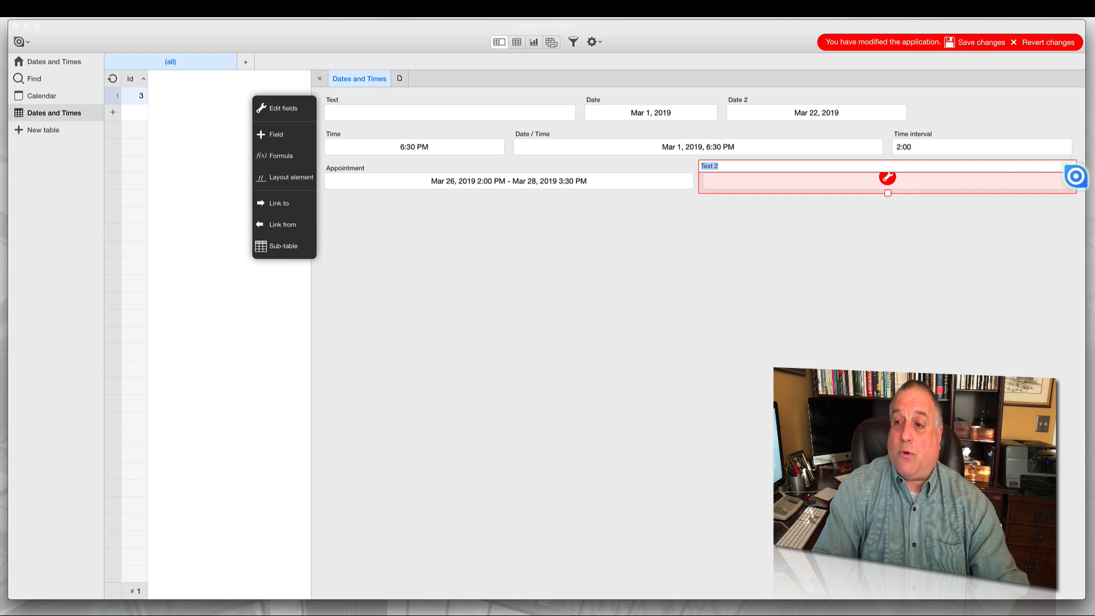
pyautogui.moveTo(1071, 176); pyautogui.dragTo(738, 100)
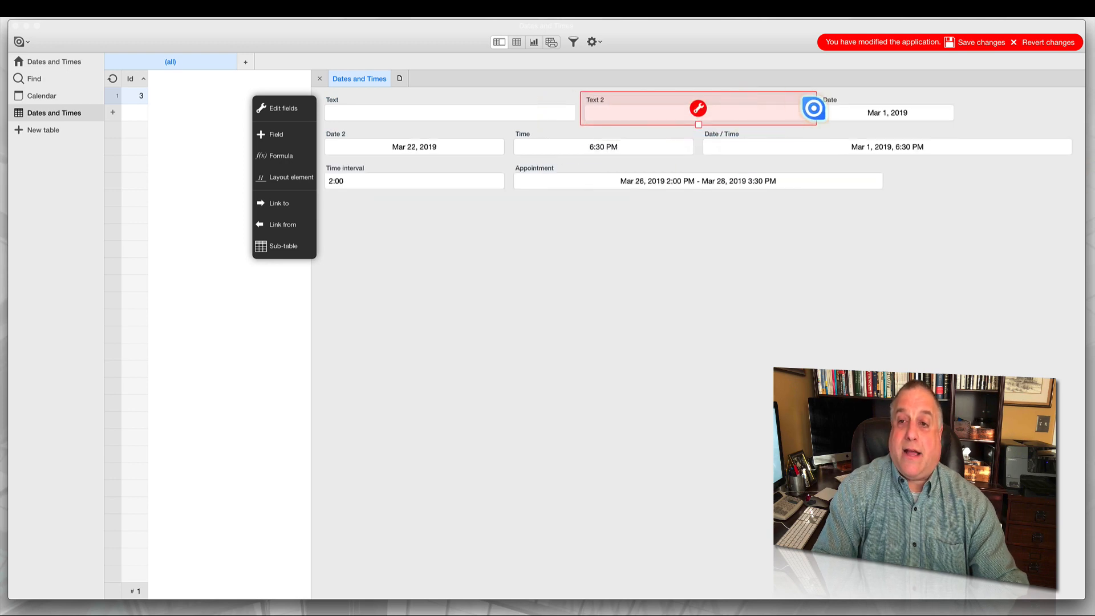
pyautogui.moveTo(816, 108); pyautogui.dragTo(863, 108)
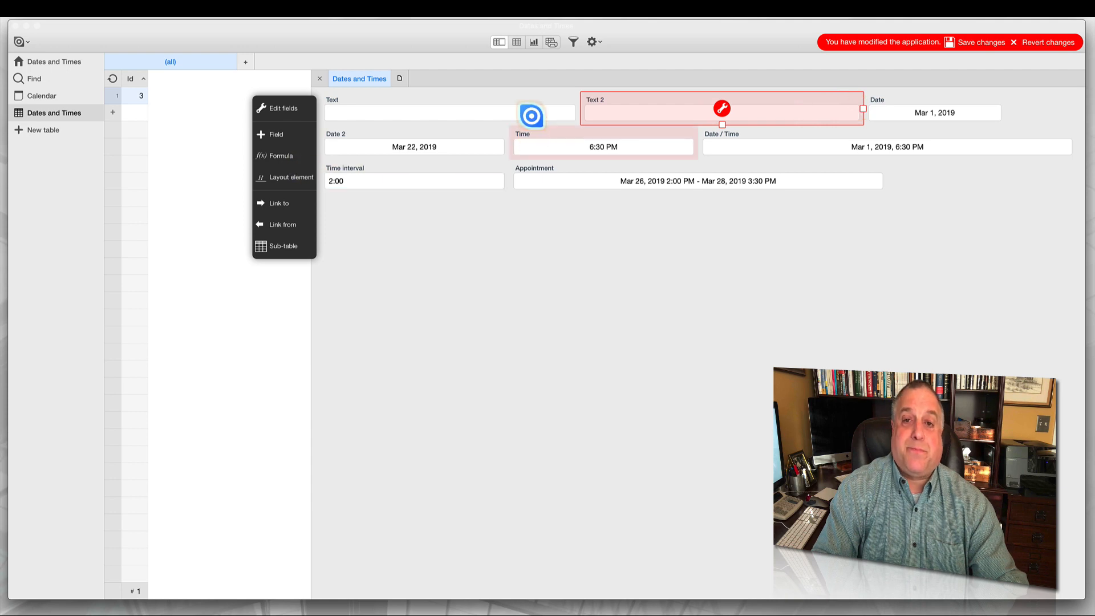
# Step: Widen Text and Text 2 to equal widths so that the two fields fill the first form row
pyautogui.click(511, 98)
pyautogui.moveTo(577, 109); pyautogui.dragTo(651, 107)
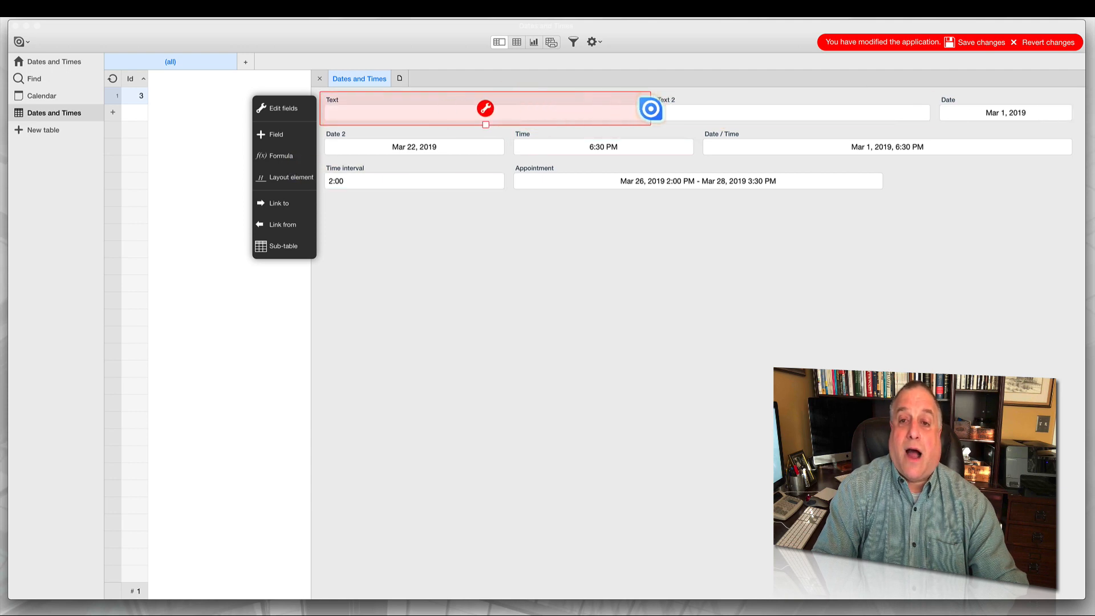
pyautogui.click(690, 102)
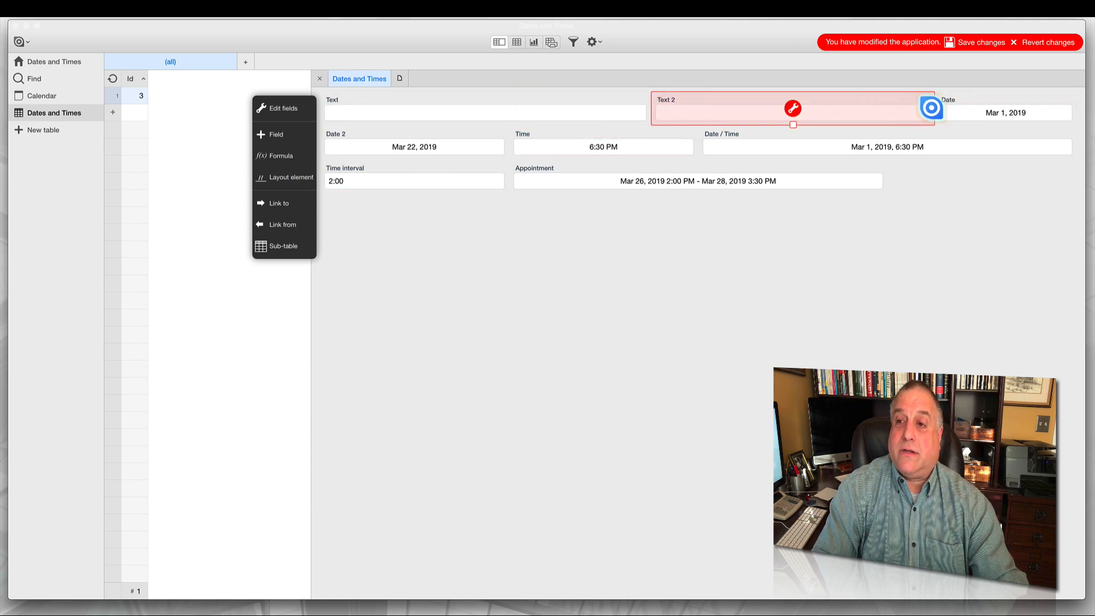
pyautogui.moveTo(930, 109); pyautogui.dragTo(981, 109)
# Step: Widen Date and Date 2 to match the widths of the text fields above them
pyautogui.click(422, 133)
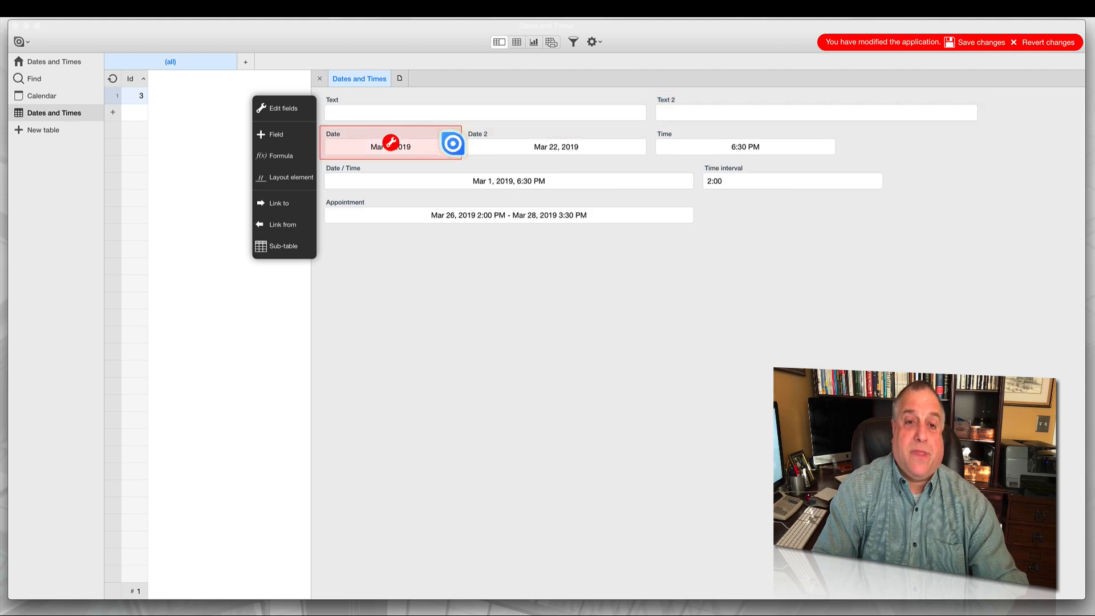
pyautogui.moveTo(456, 142); pyautogui.dragTo(647, 127)
pyautogui.click(690, 129)
pyautogui.moveTo(847, 133); pyautogui.dragTo(970, 126)
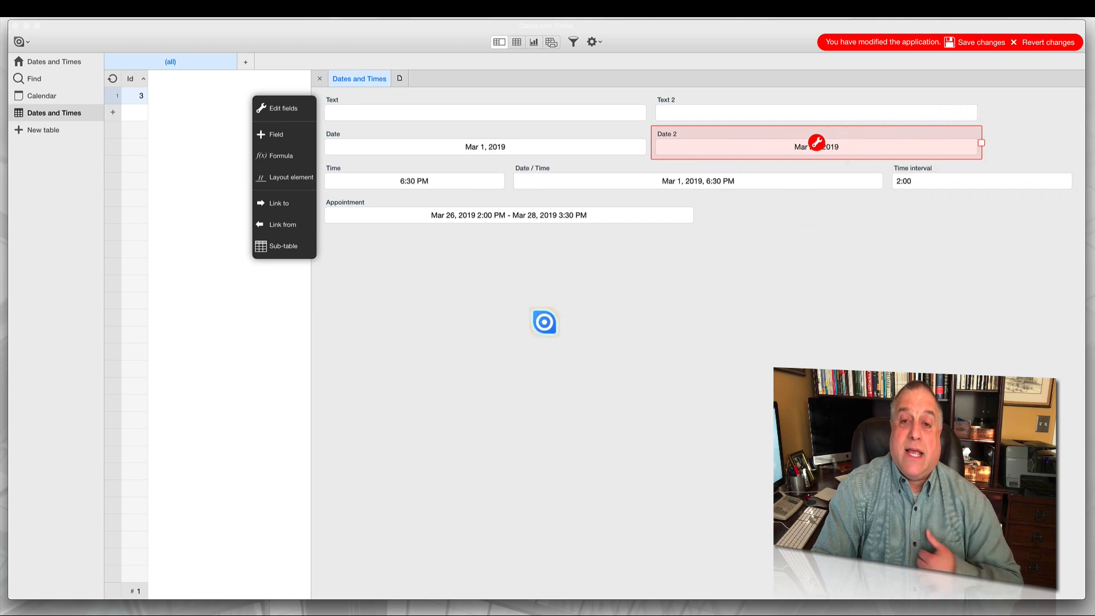
# Step: Enter "Invoice #21230 Received $1500" in the Text field of the record
pyautogui.click(546, 321)
pyautogui.click(457, 206)
pyautogui.click(436, 110)
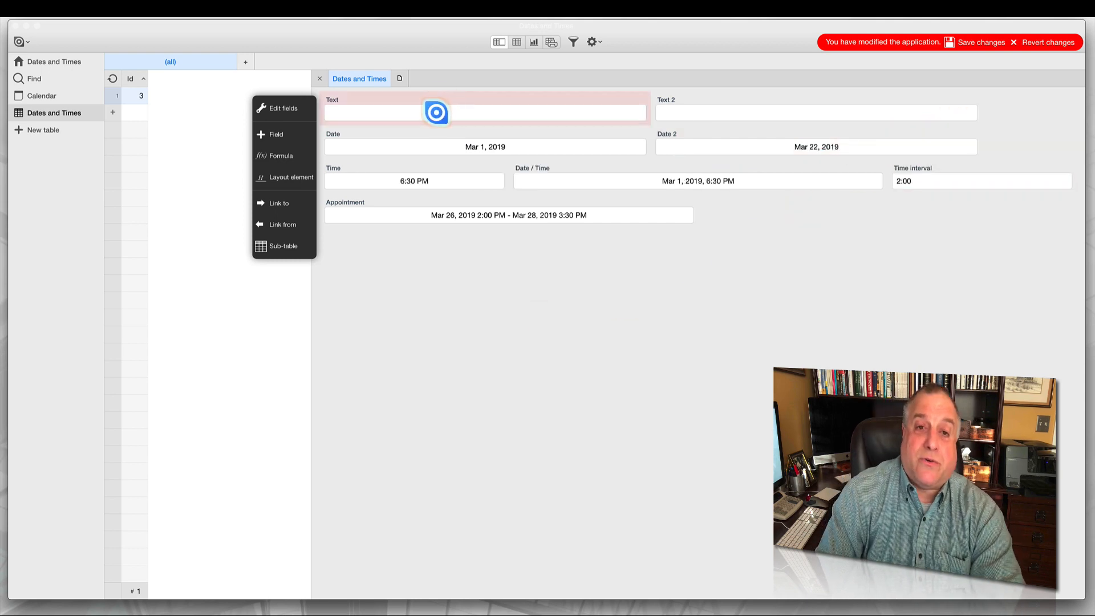
pyautogui.write('Invoice #21230 Paid')
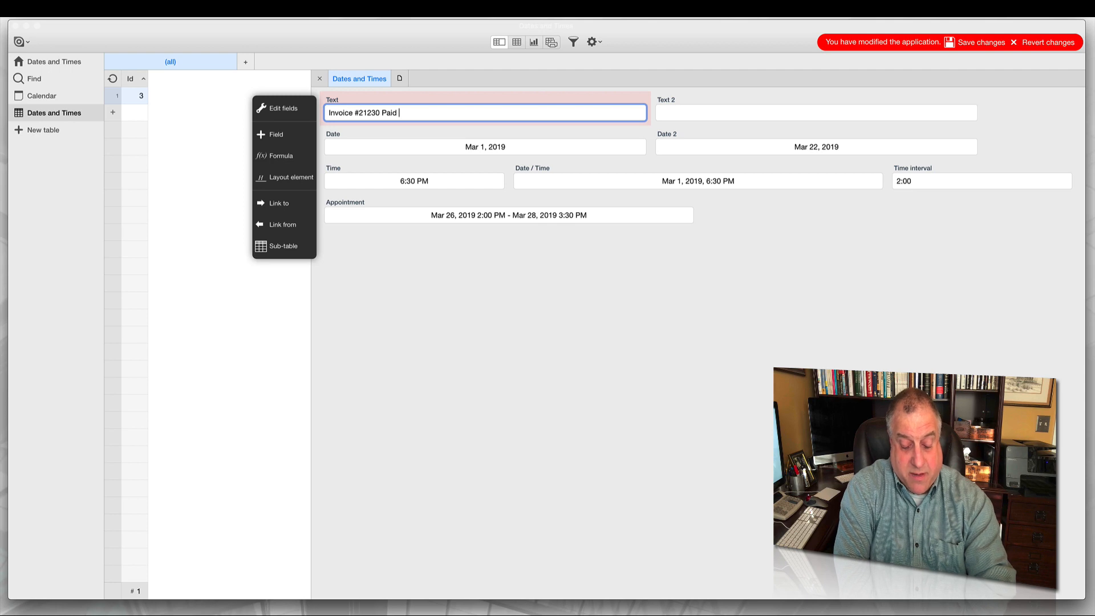
pyautogui.write('500')
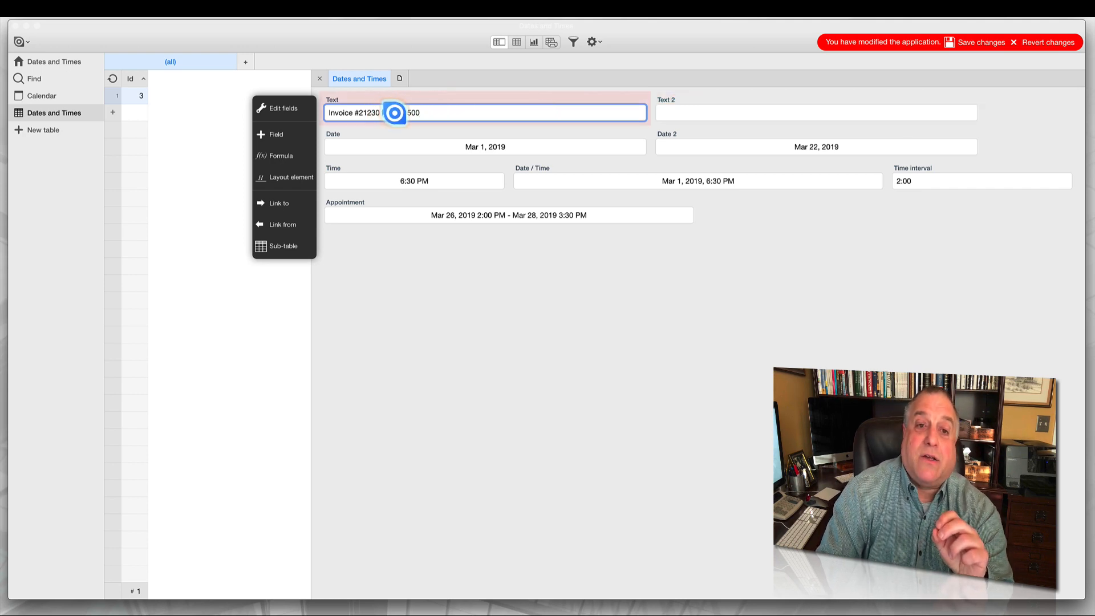
pyautogui.write('Received')
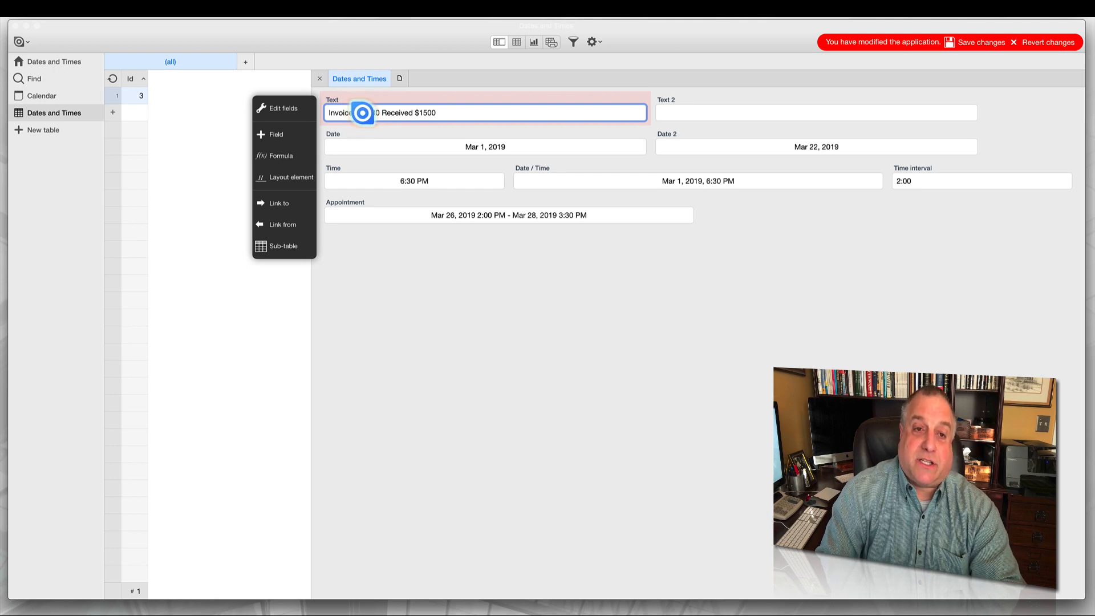
pyautogui.moveTo(375, 115); pyautogui.dragTo(379, 115)
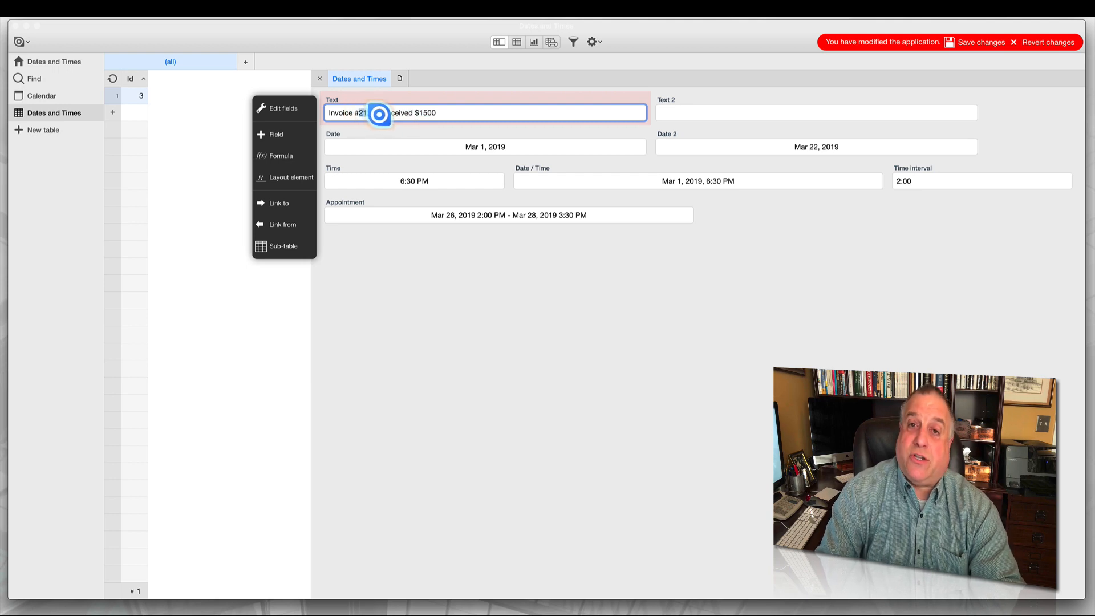
pyautogui.click(702, 112)
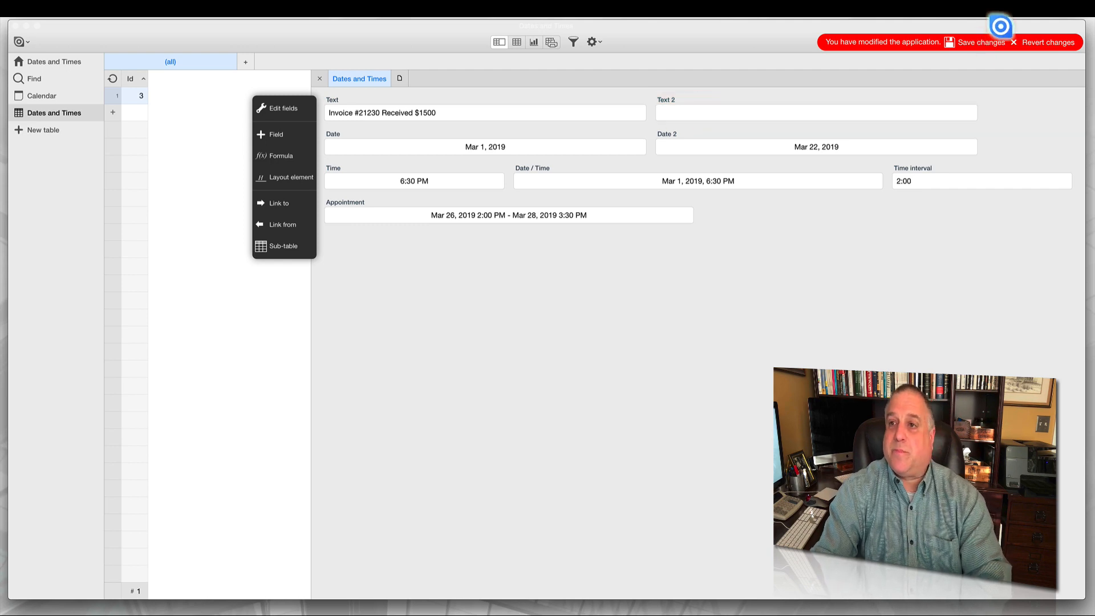
# Step: Save the application changes, leave form editing mode, and enter "#98745 Payment Due $785" in the Text 2 field
pyautogui.click(1025, 40)
pyautogui.click(1074, 42)
pyautogui.click(685, 113)
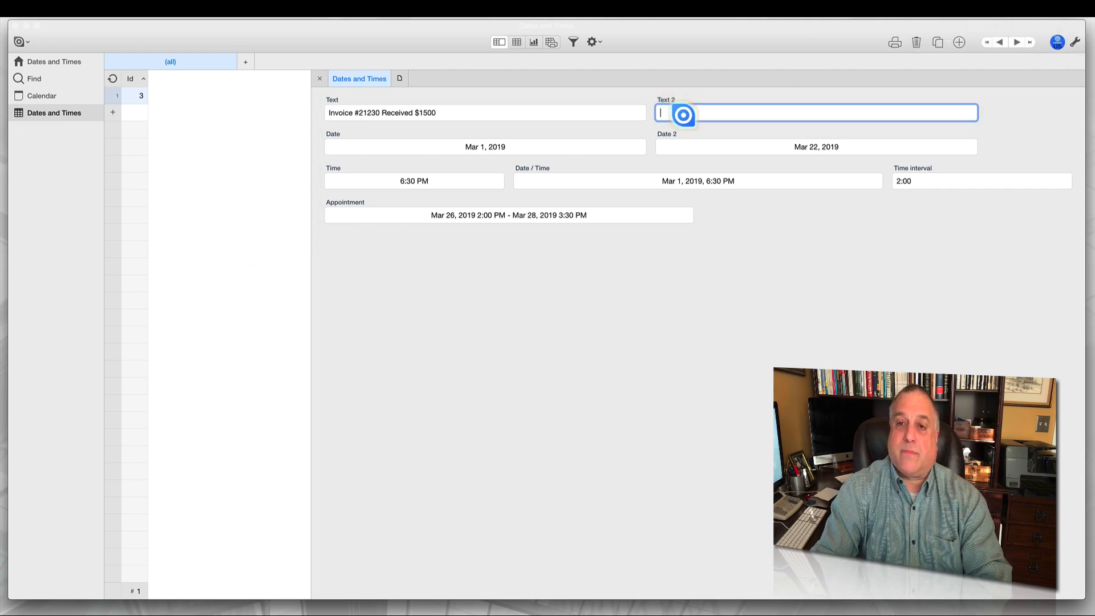
pyautogui.write('#')
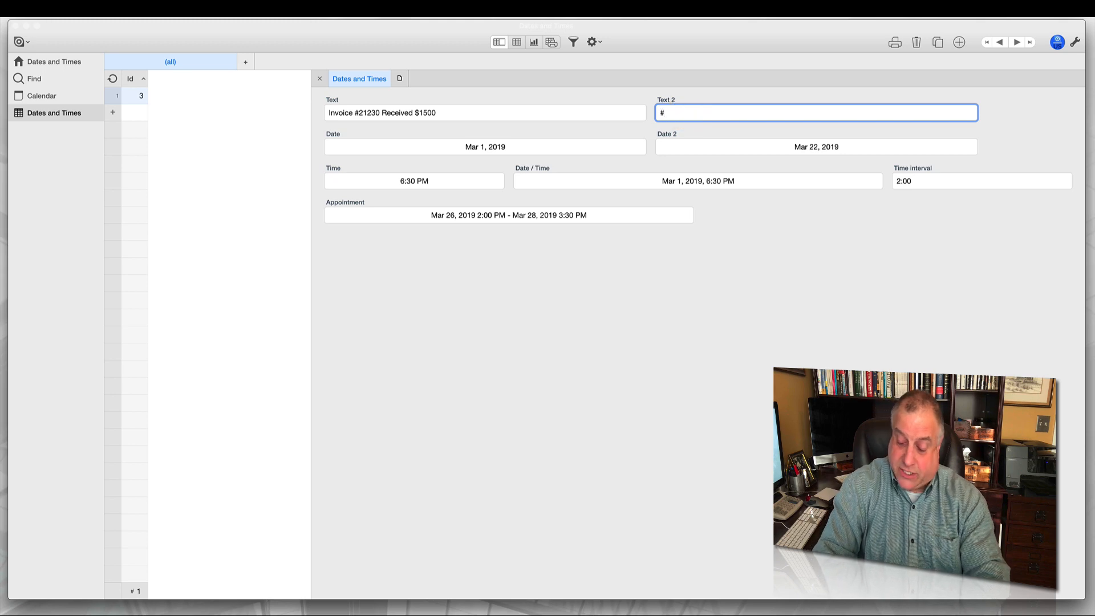
pyautogui.write('98745 Payment Due $785')
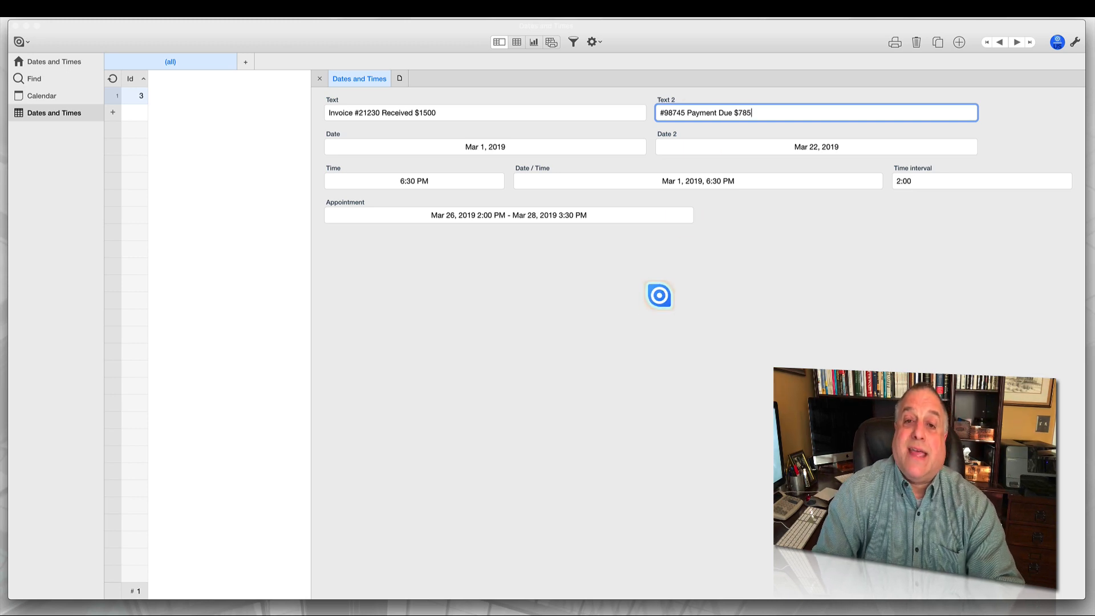
pyautogui.click(641, 303)
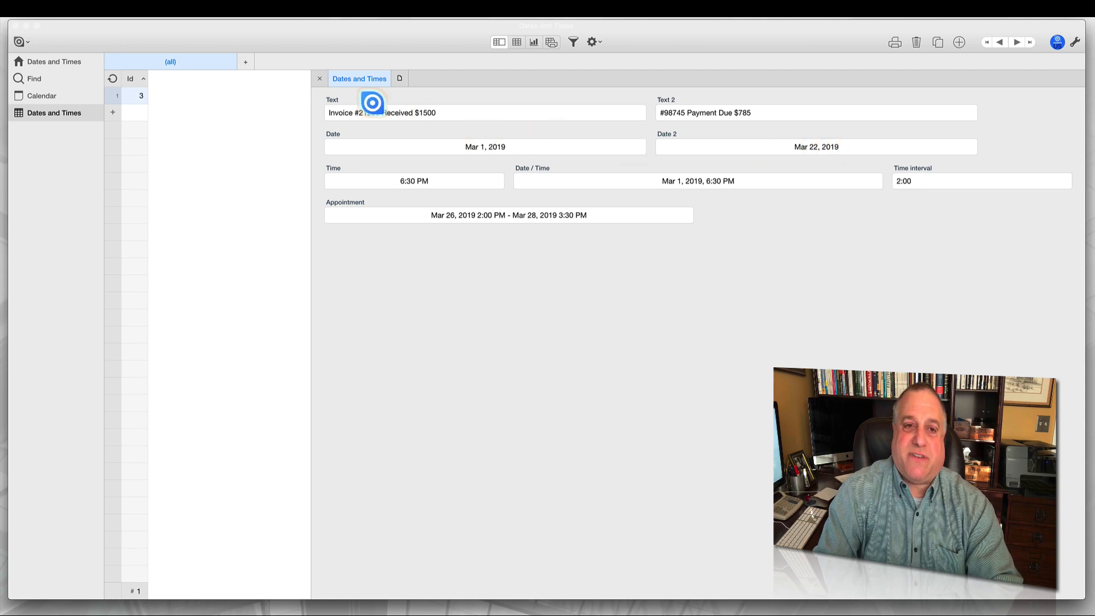
# Step: Re-enter form editing mode and rename the Text field as "Accounts Receivable Cash Receipt Transaction"
pyautogui.click(1074, 42)
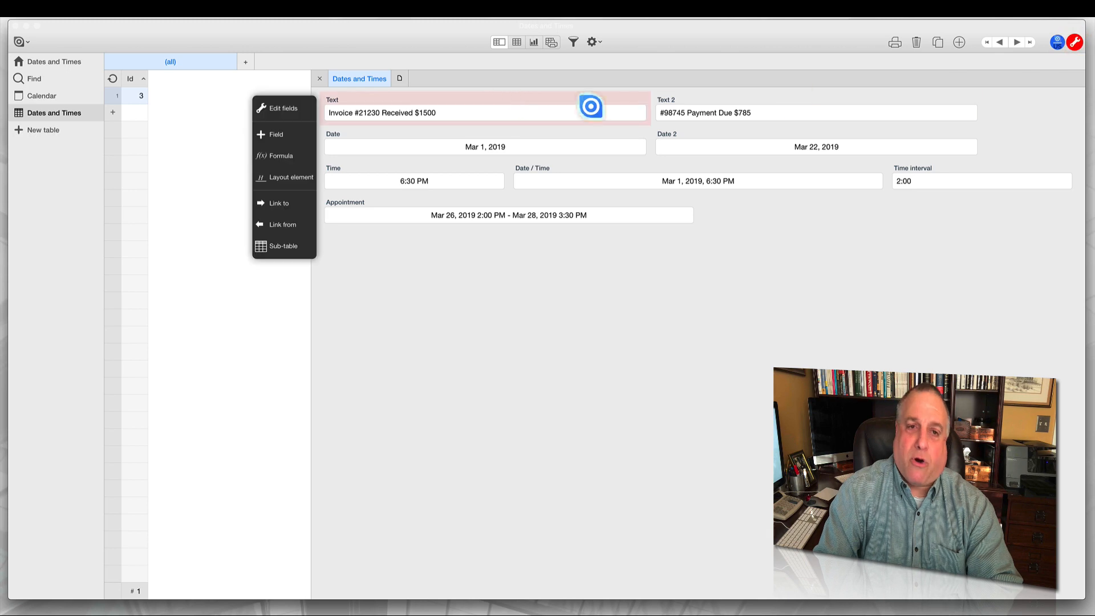
pyautogui.click(345, 98)
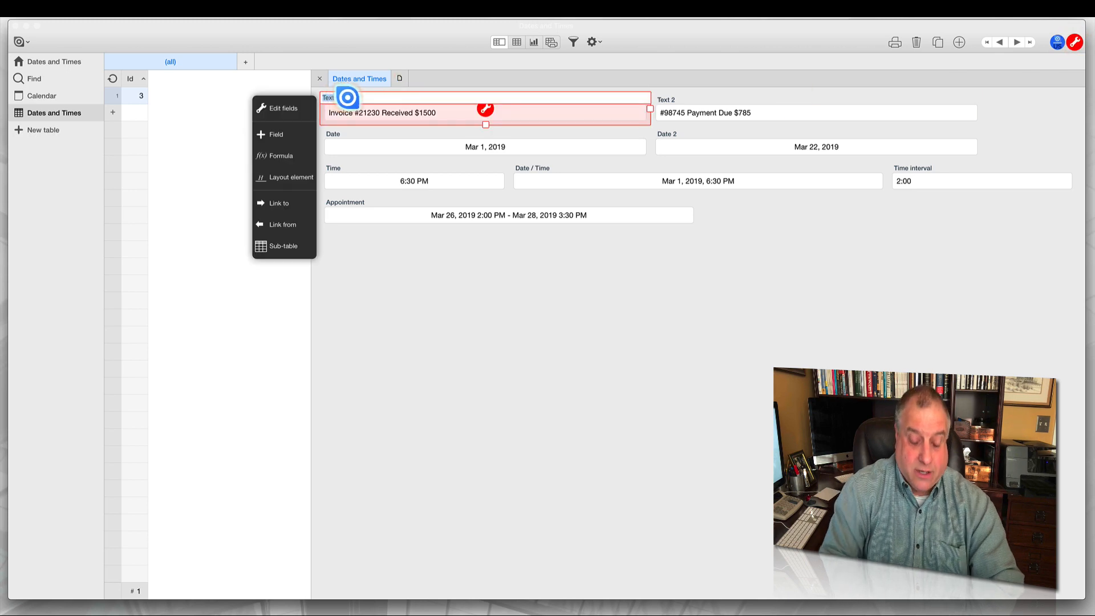
pyautogui.write('A')
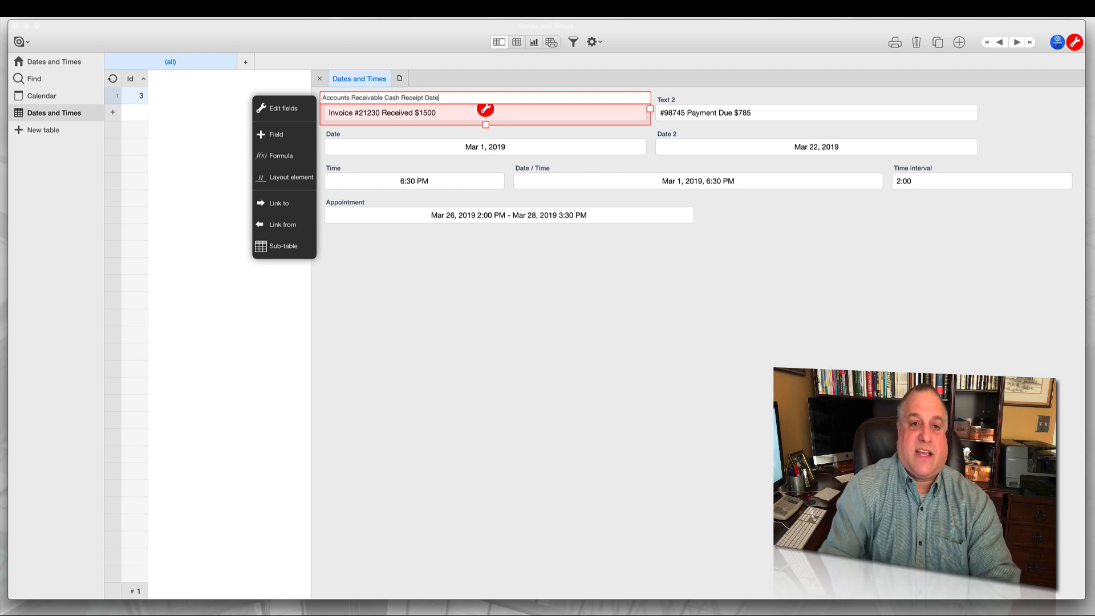
pyautogui.press('BackSpace')
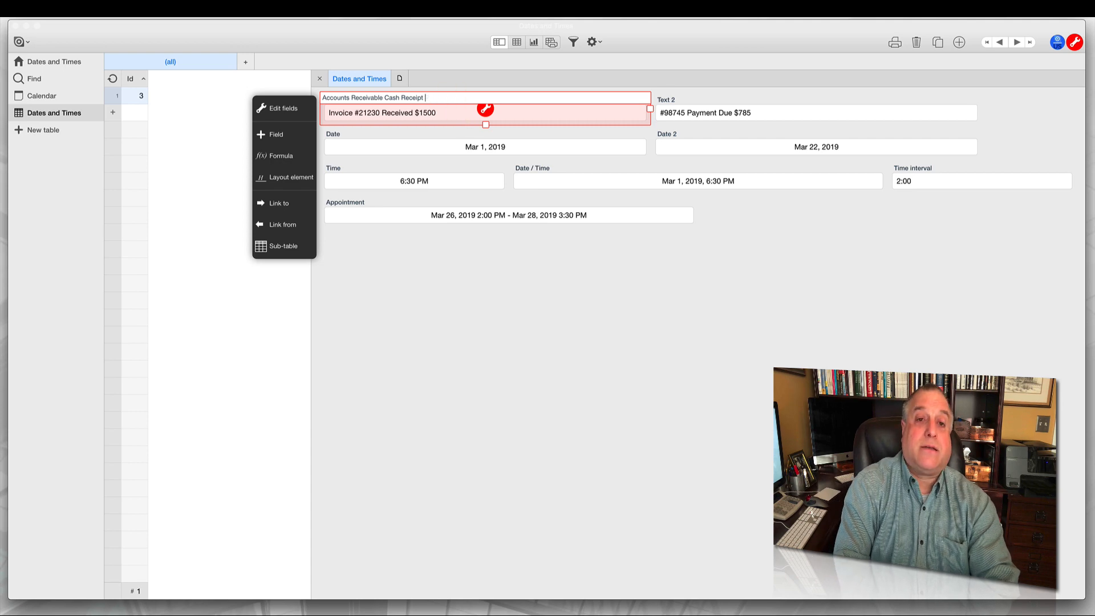
pyautogui.press('Return')
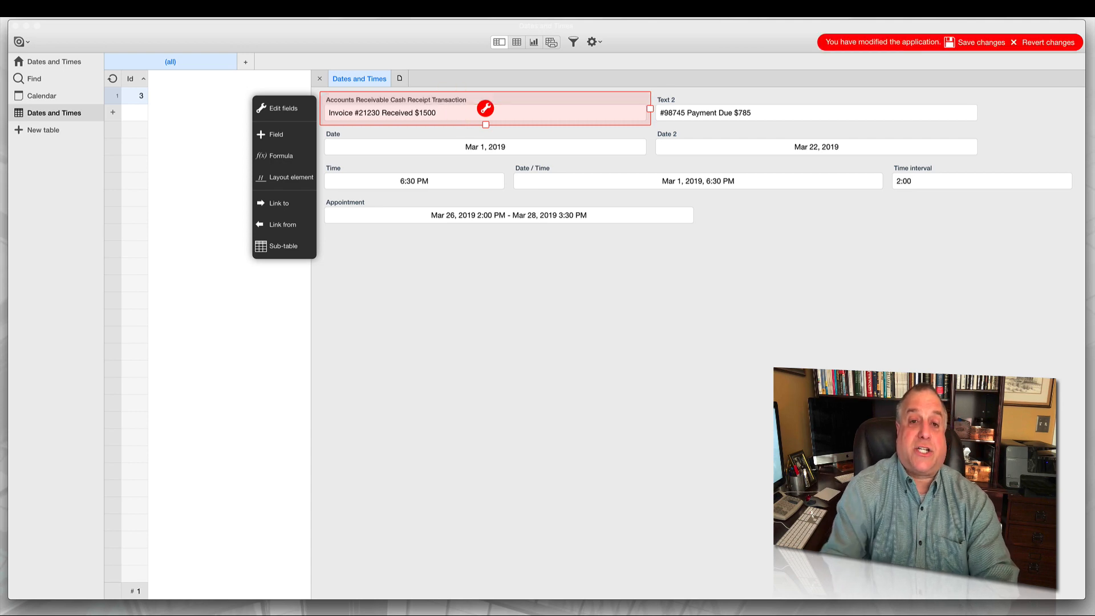
# Step: Rename the Text 2 field as "Accounts Payable Cash Disbursement Transaction"
pyautogui.click(691, 97)
pyautogui.click(679, 98)
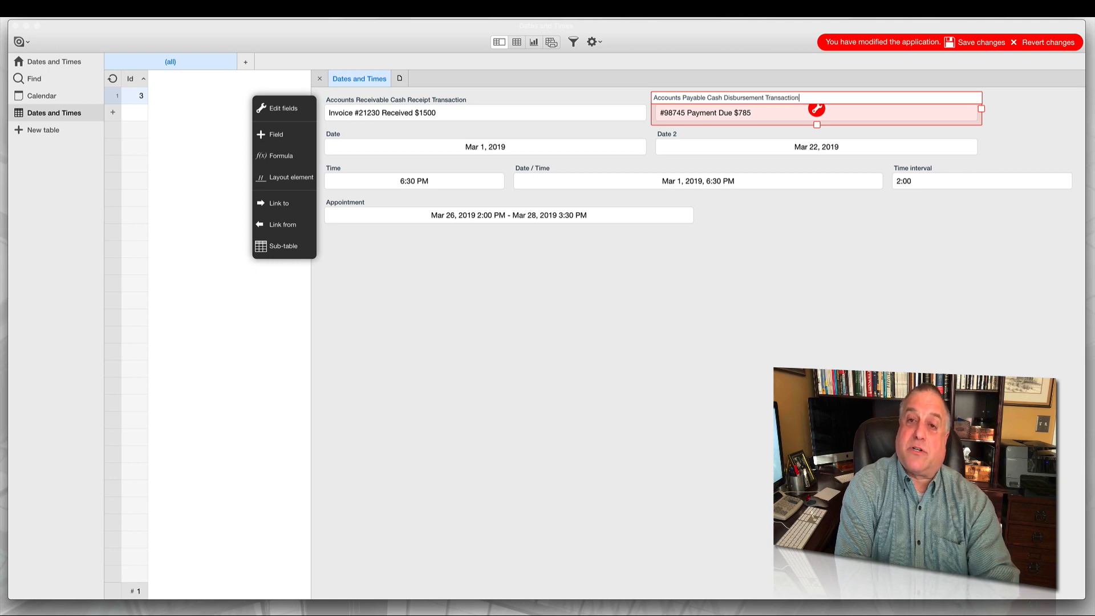
pyautogui.press('Return')
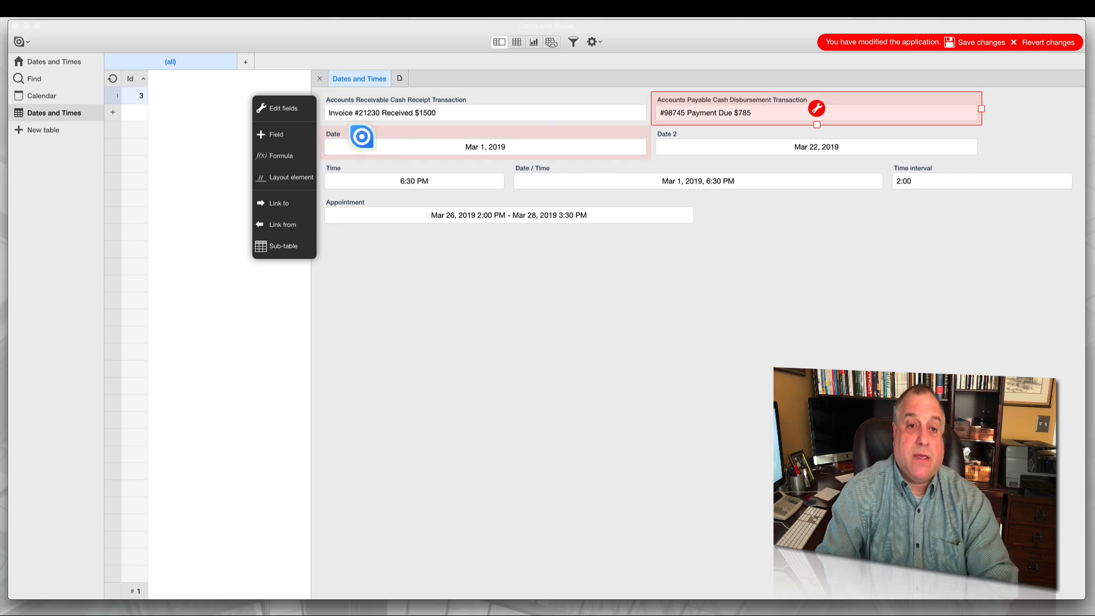
# Step: Open the settings of the Date field and rename it as "Customer Payment Receipt Date"
pyautogui.click(360, 134)
pyautogui.click(483, 143)
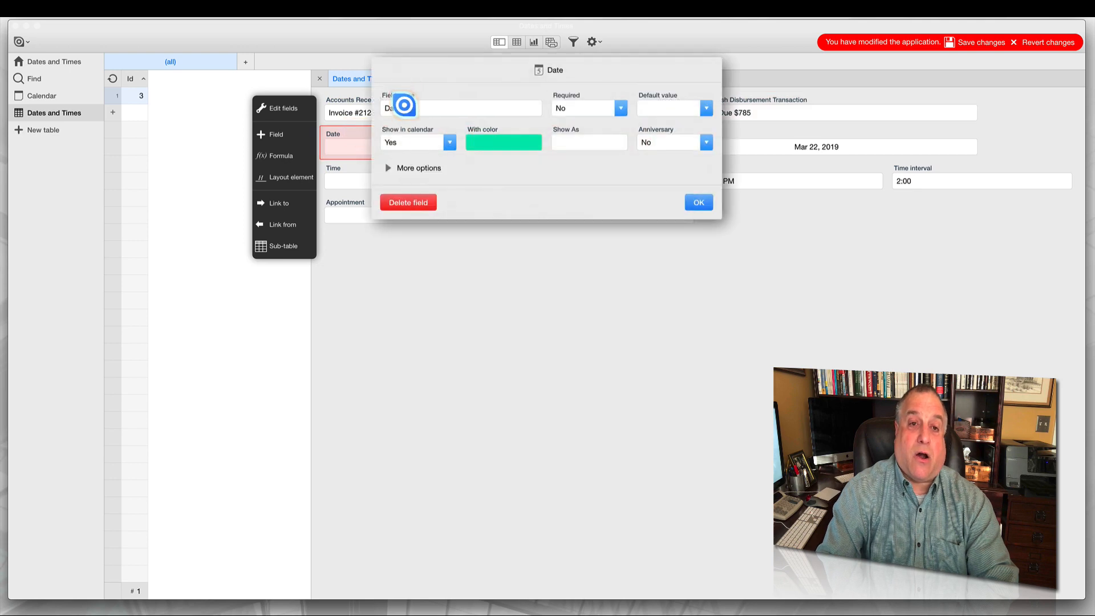
pyautogui.doubleClick(400, 109)
pyautogui.write('Customer Payment Receip')
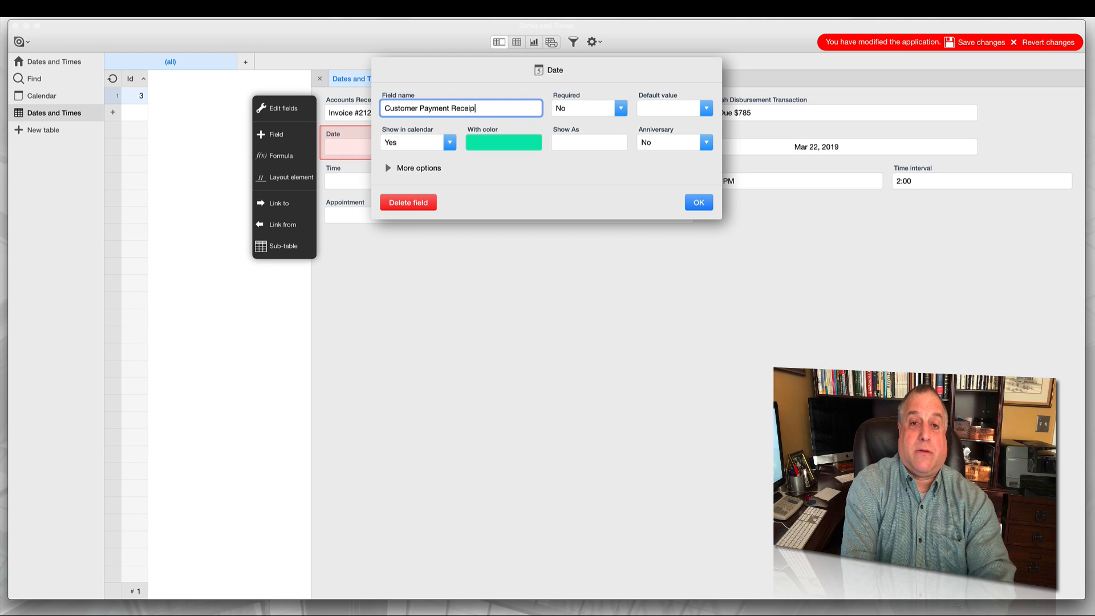
pyautogui.write('t Date')
pyautogui.press('Tab')
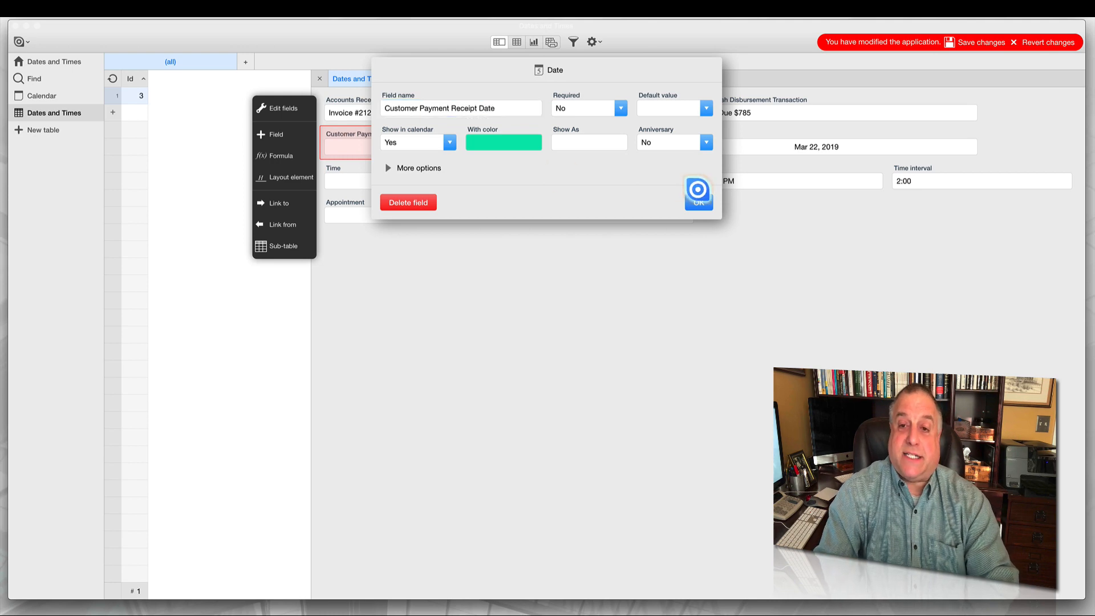
pyautogui.click(699, 202)
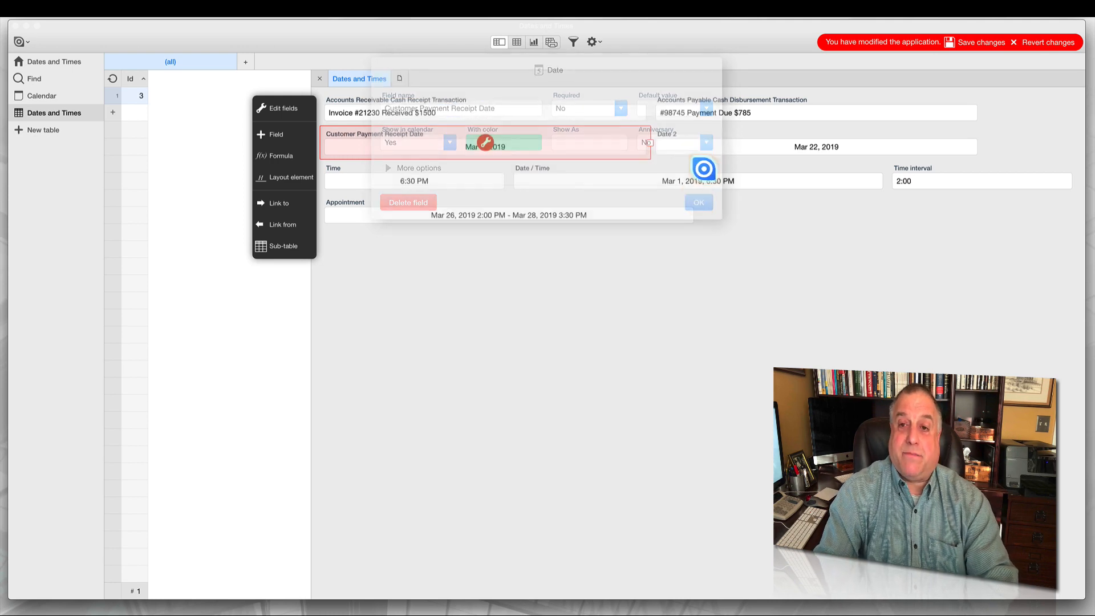
# Step: Rename the Date 2 field as "Vendor Payment Disbursement Date" in its settings, and deselect it
pyautogui.click(817, 143)
pyautogui.doubleClick(422, 109)
pyautogui.write('Vendor Payment Disbur')
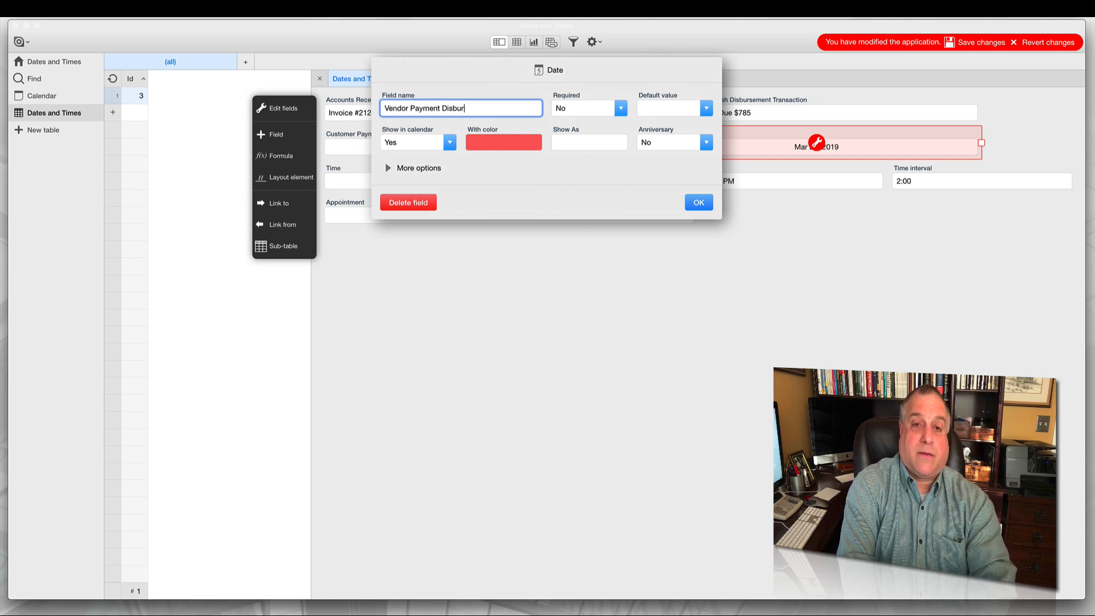
pyautogui.write('sement Date')
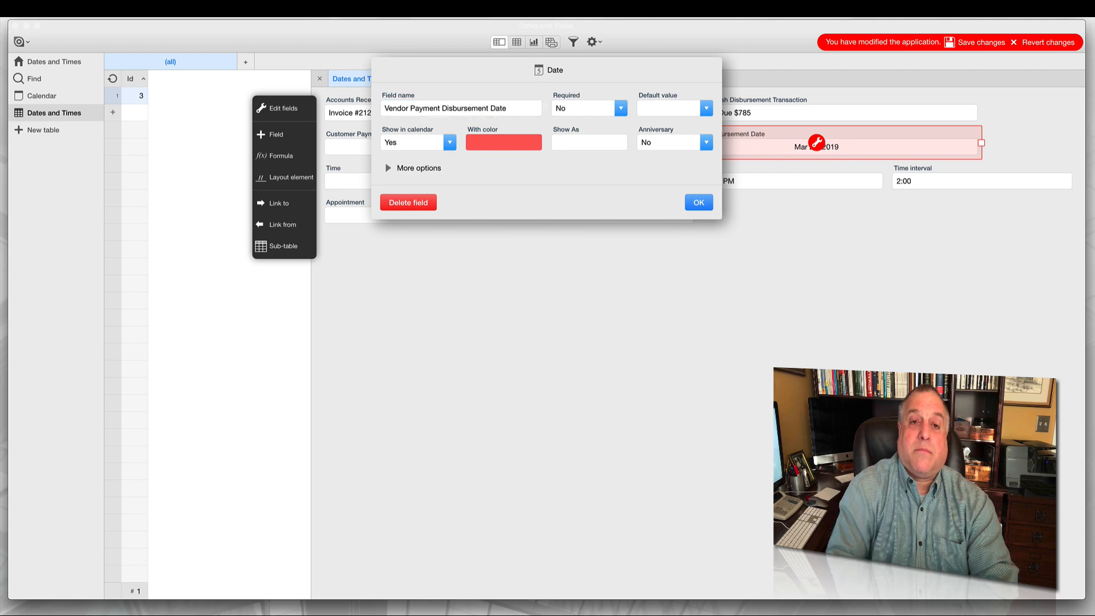
pyautogui.click(698, 202)
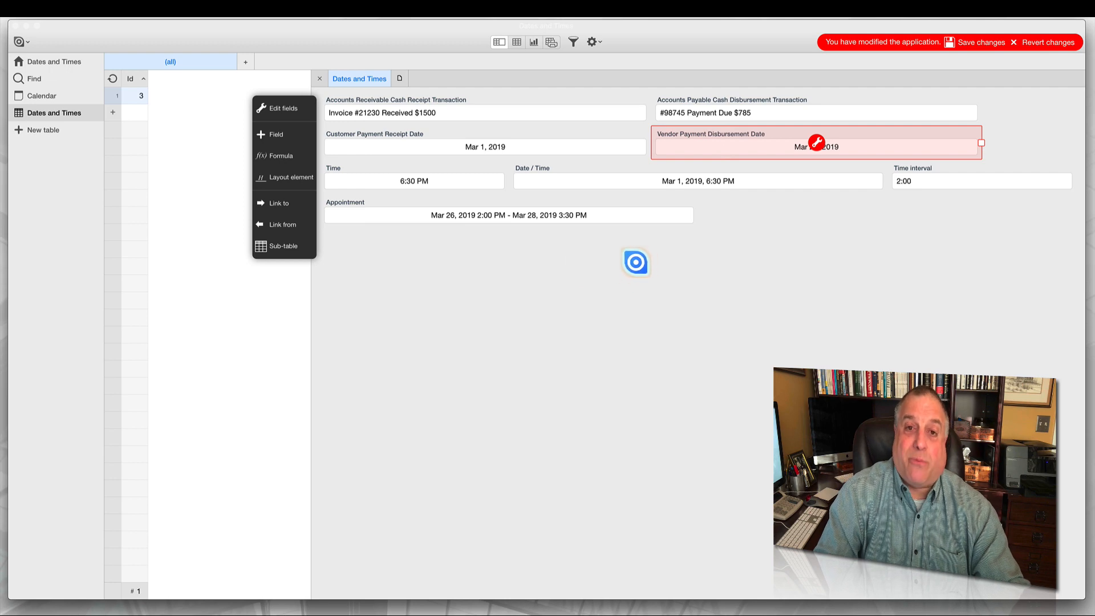
pyautogui.click(634, 262)
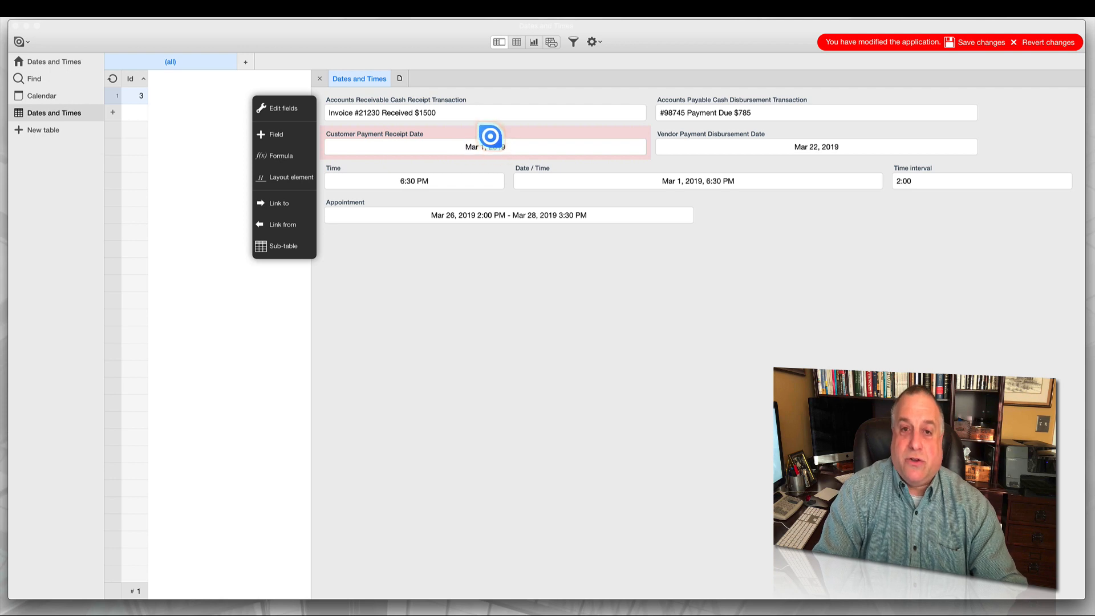
# Step: Review the calendar settings of Customer Payment Receipt Date and examine the entry labels in the March 2019 calendar
pyautogui.click(486, 143)
pyautogui.doubleClick(486, 143)
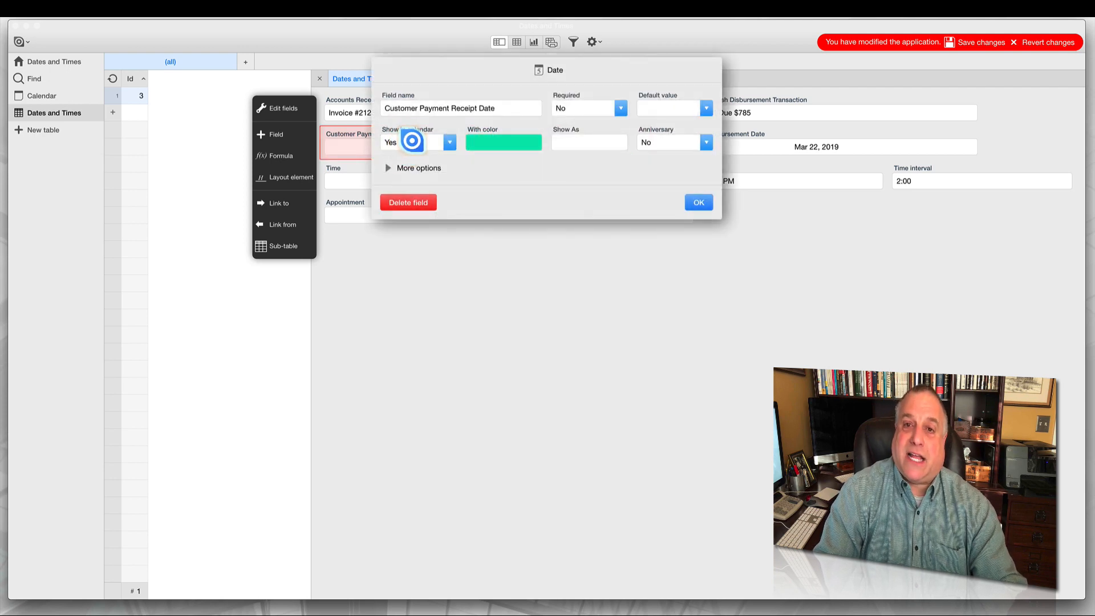
pyautogui.click(685, 203)
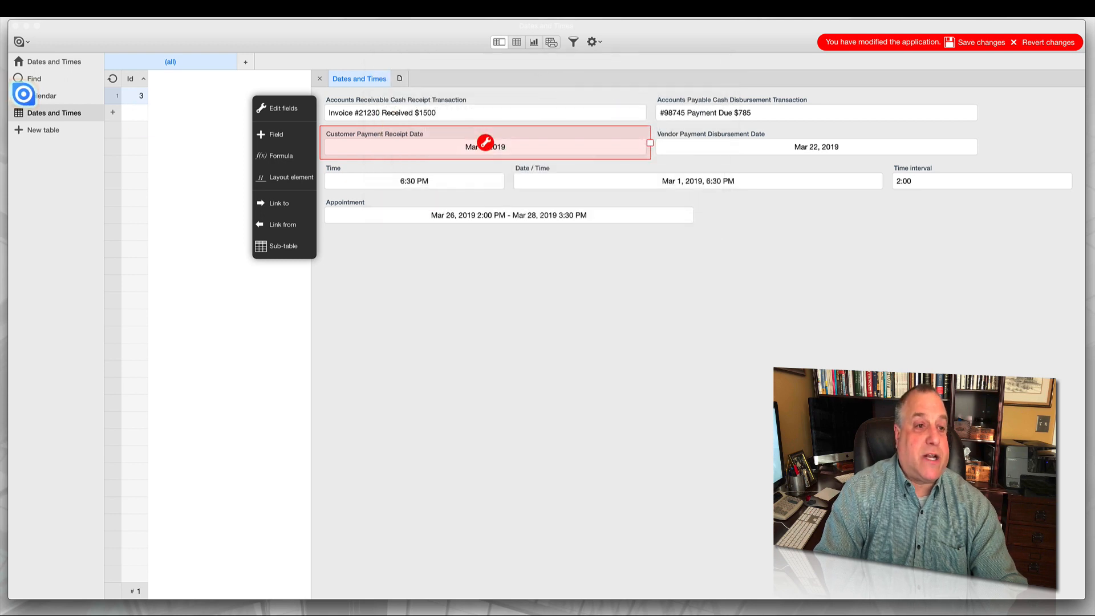
pyautogui.click(23, 94)
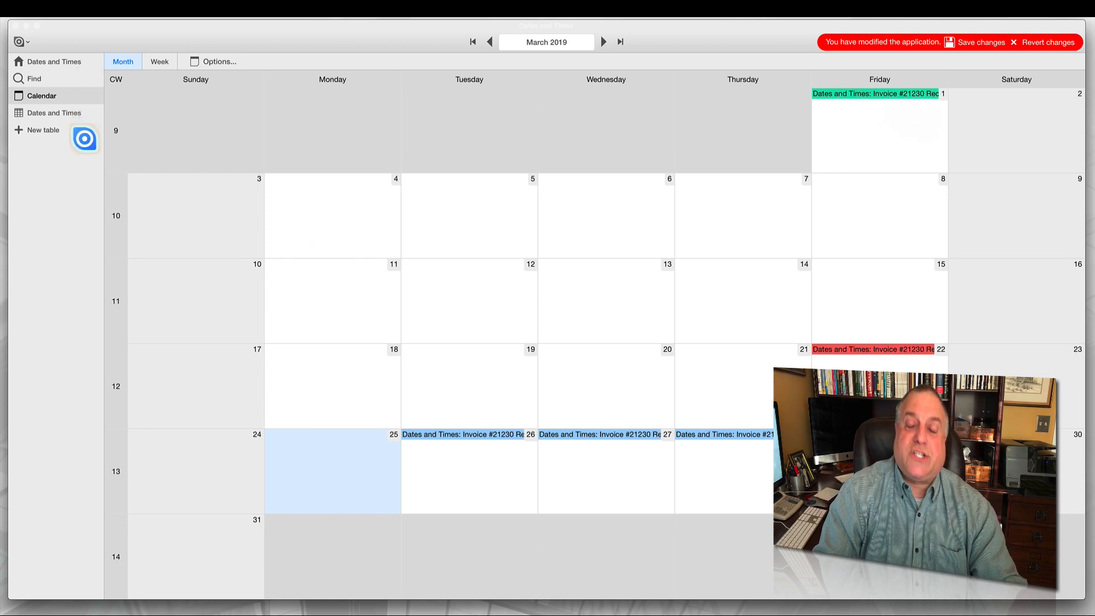
# Step: Return to the Dates and Times table and recheck the Show in calendar setting of Customer Payment Receipt Date
pyautogui.click(44, 113)
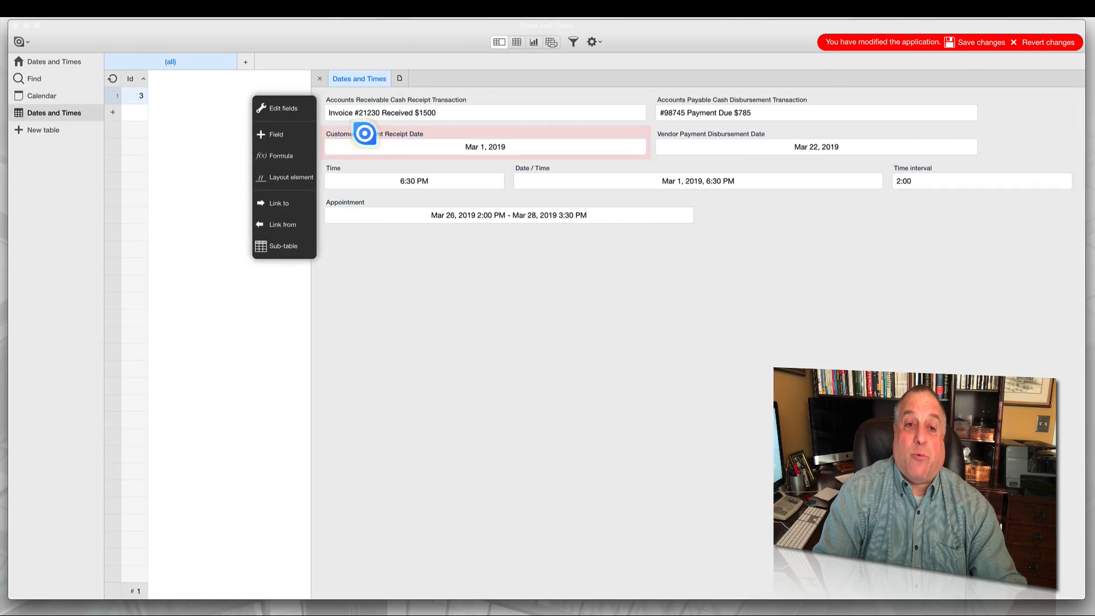
pyautogui.click(484, 143)
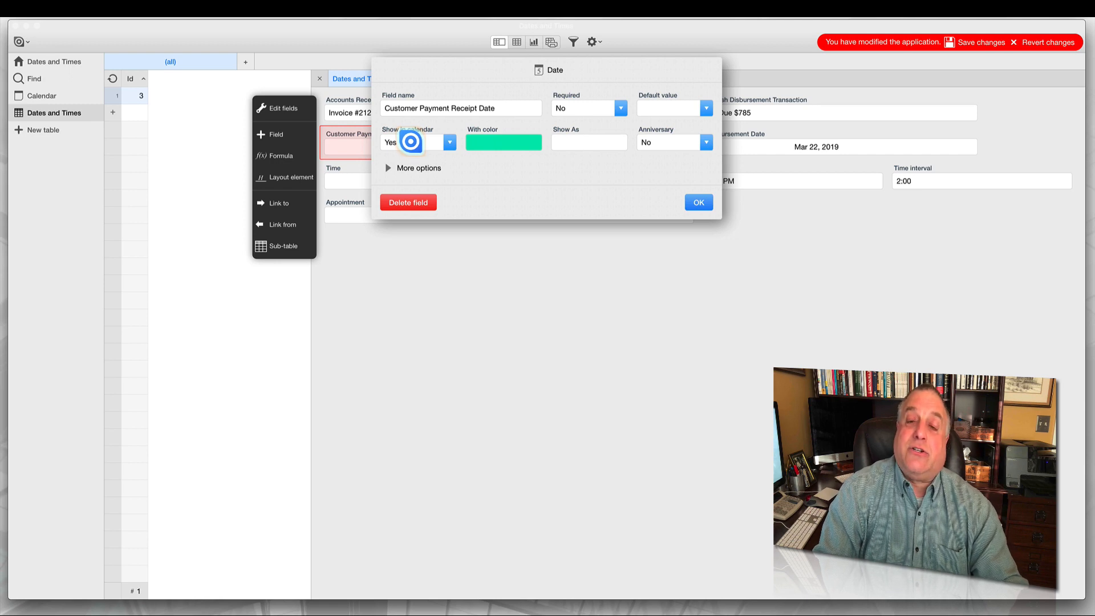
pyautogui.click(411, 285)
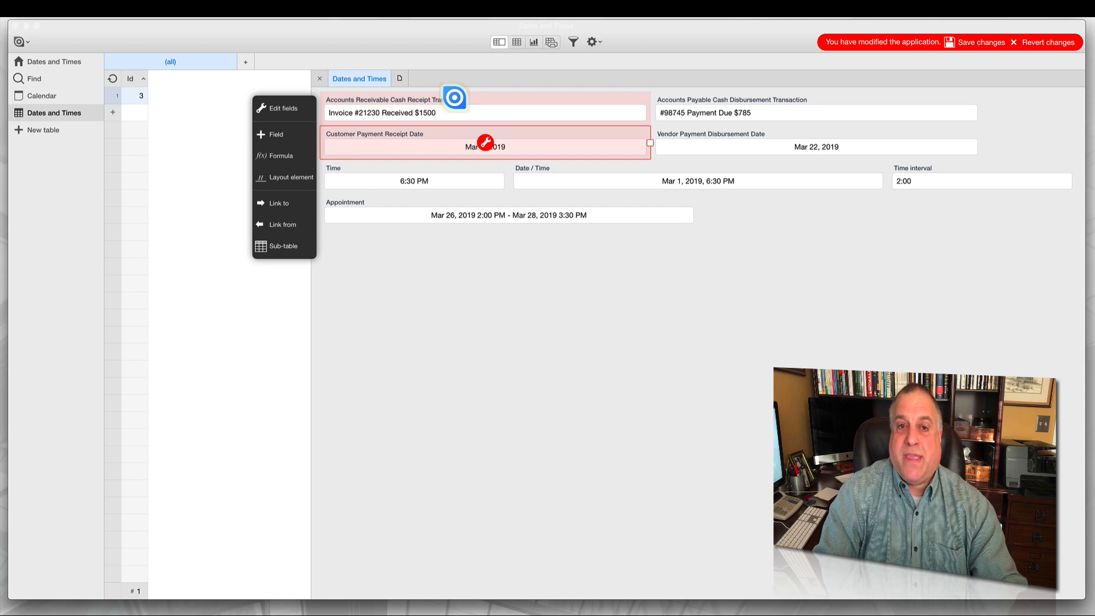
# Step: Clear the contents of both cash transaction text fields and check the resulting entry labels in the calendar
pyautogui.click(445, 113)
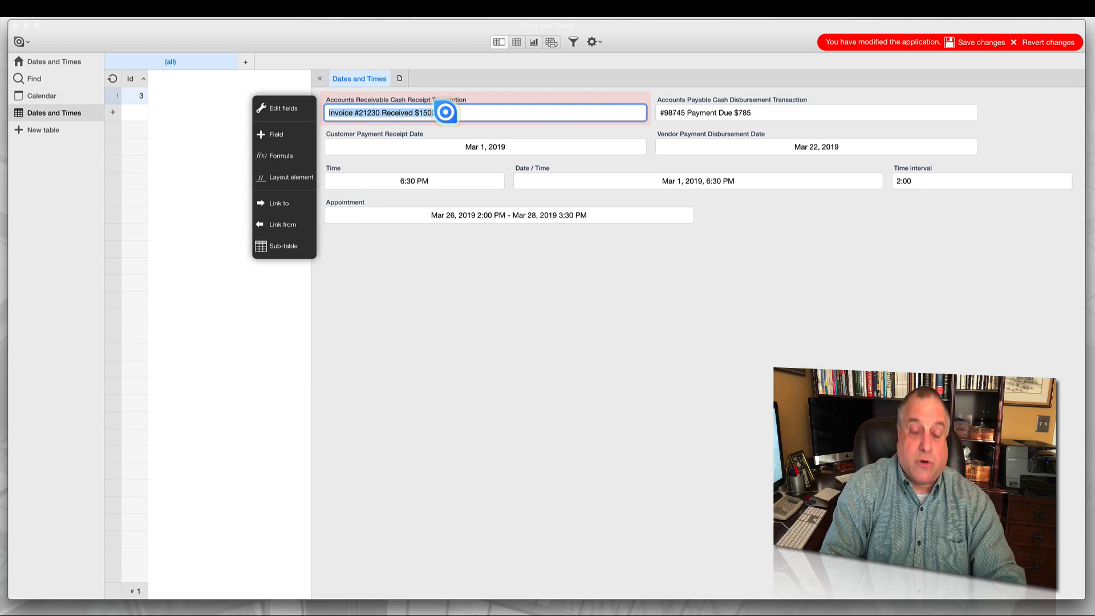
pyautogui.press('BackSpace')
pyautogui.press('Tab')
pyautogui.press('BackSpace')
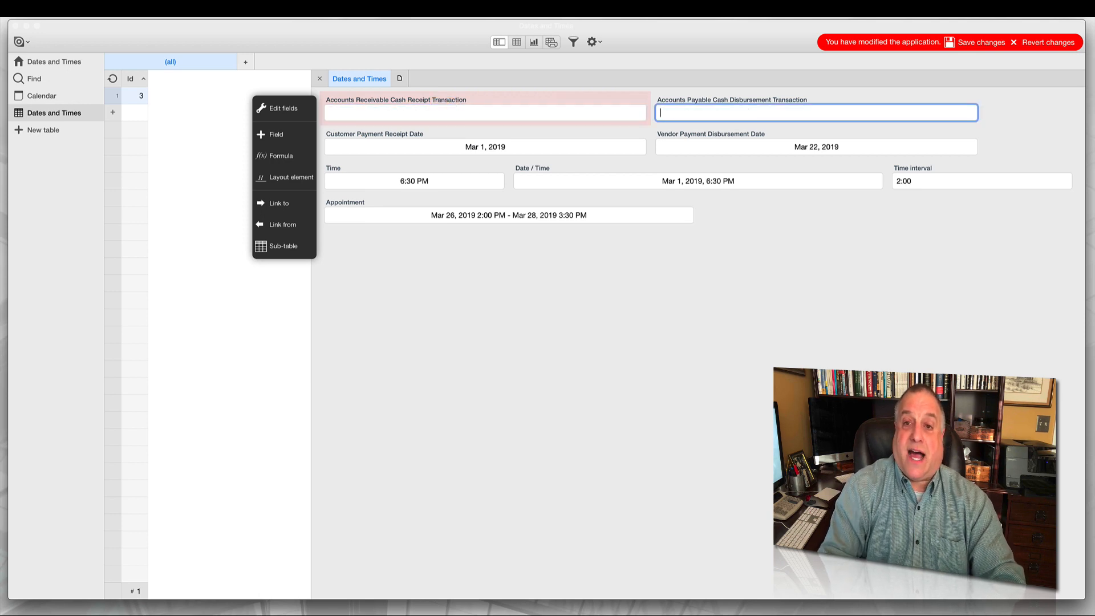
pyautogui.press('Tab')
pyautogui.click(478, 330)
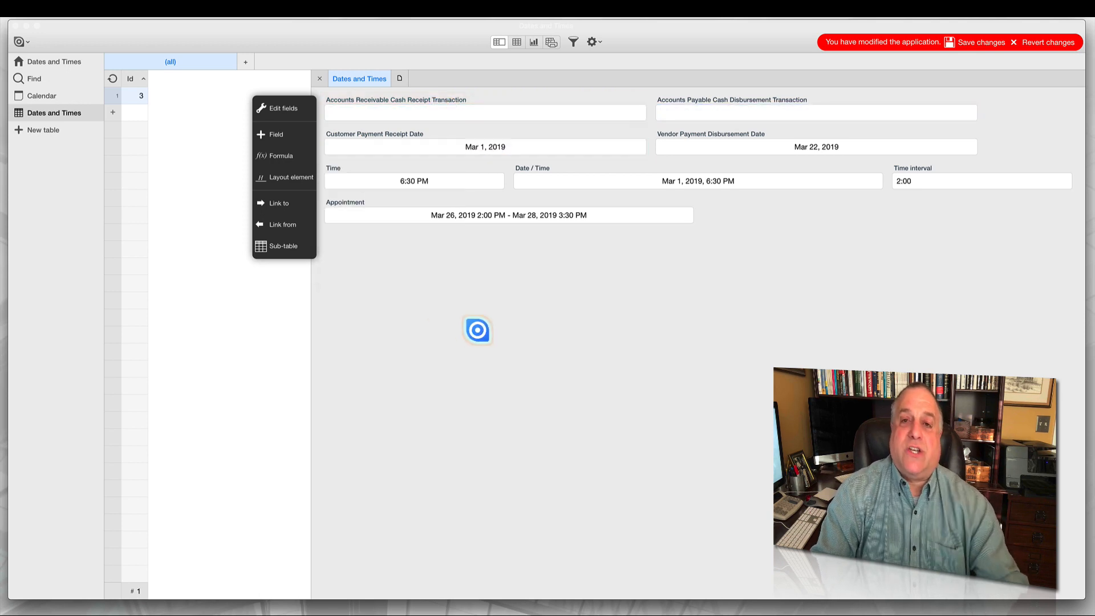
pyautogui.click(45, 93)
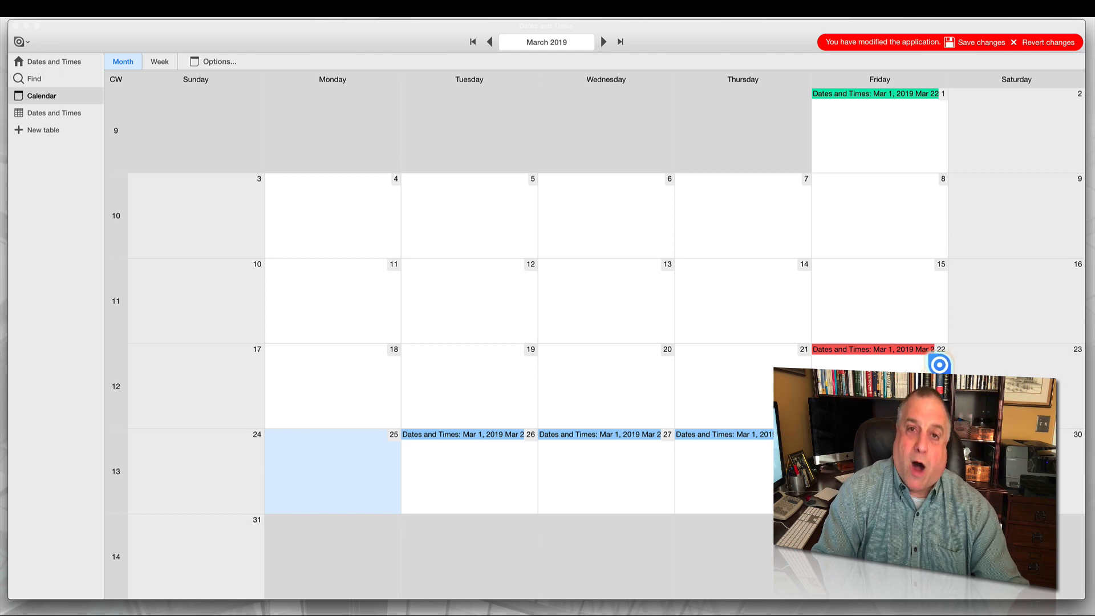
# Step: In the Dates and Times record, enter "Customer Receipt $2400" as the receivable transaction and "Vendor Payment $1200" as the payable transaction
pyautogui.click(52, 113)
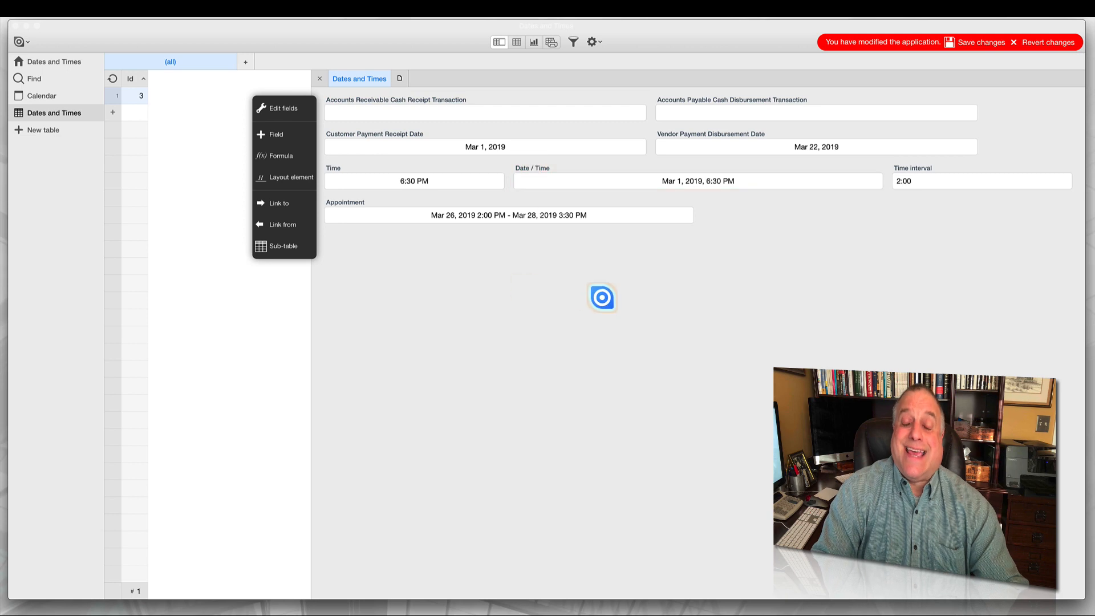
pyautogui.click(513, 150)
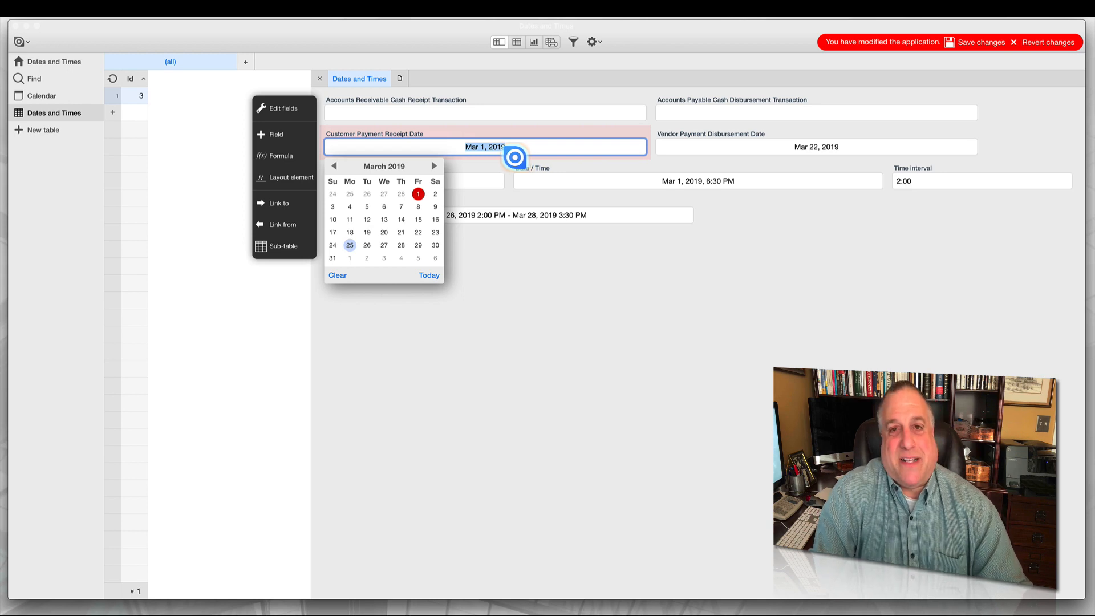
pyautogui.click(485, 116)
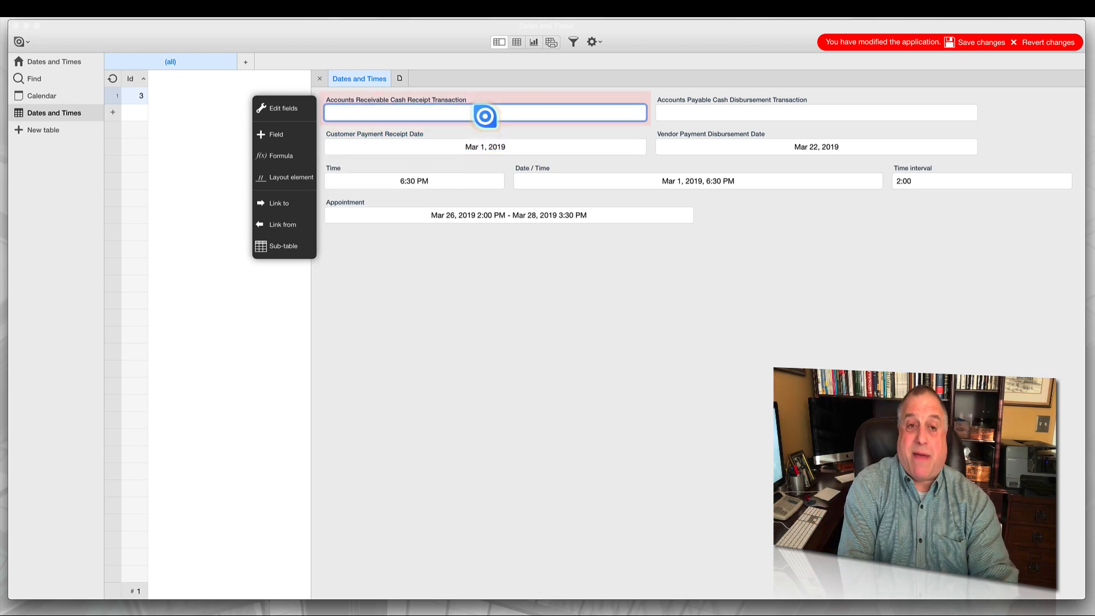
pyautogui.write('Customer Pay')
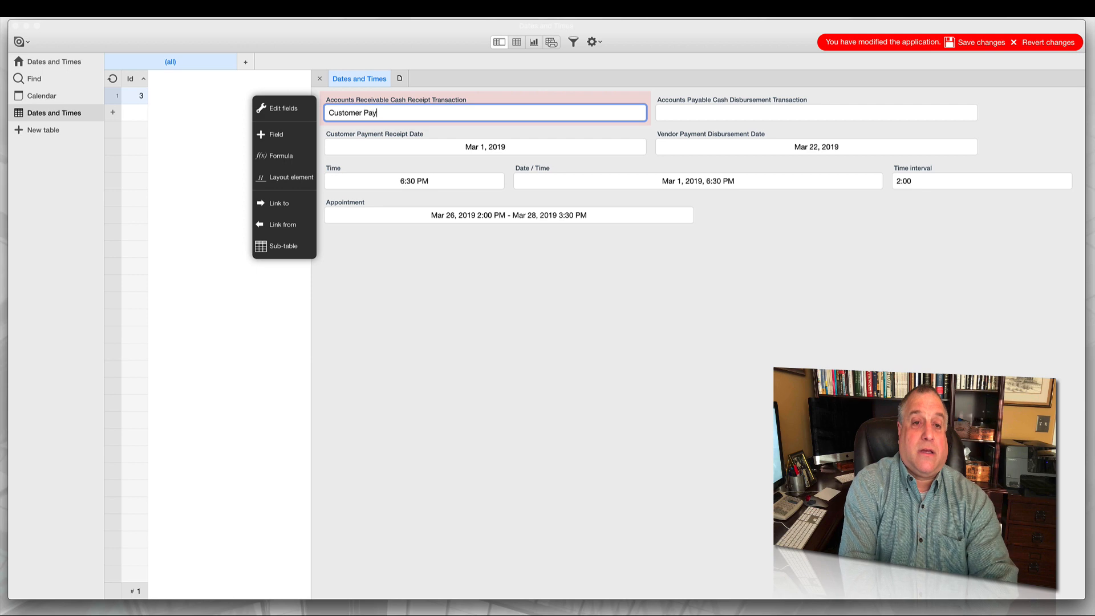
pyautogui.write('me')
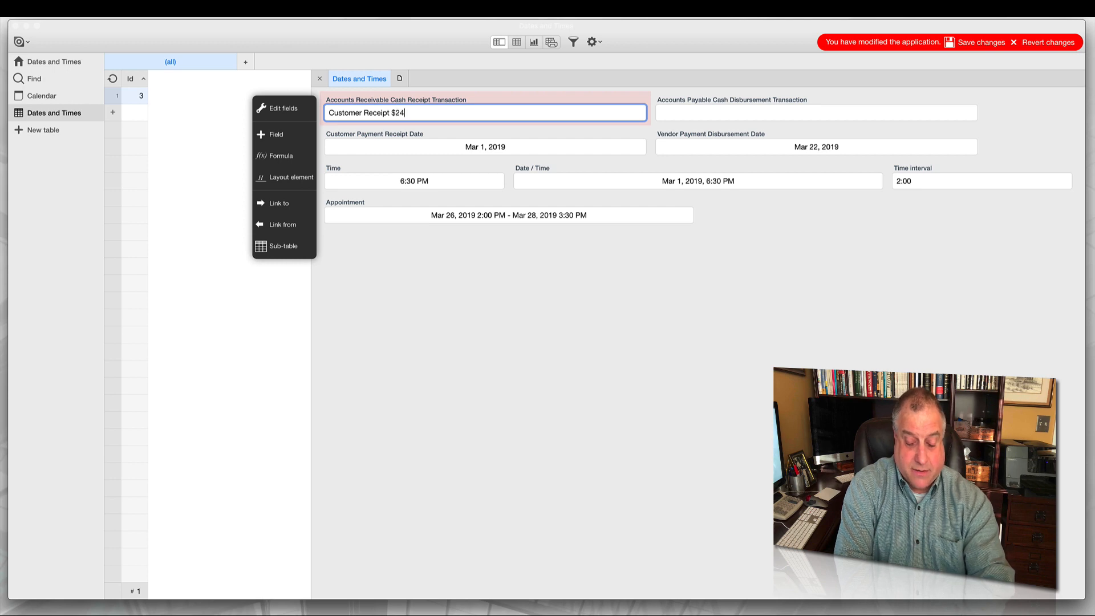
pyautogui.click(679, 111)
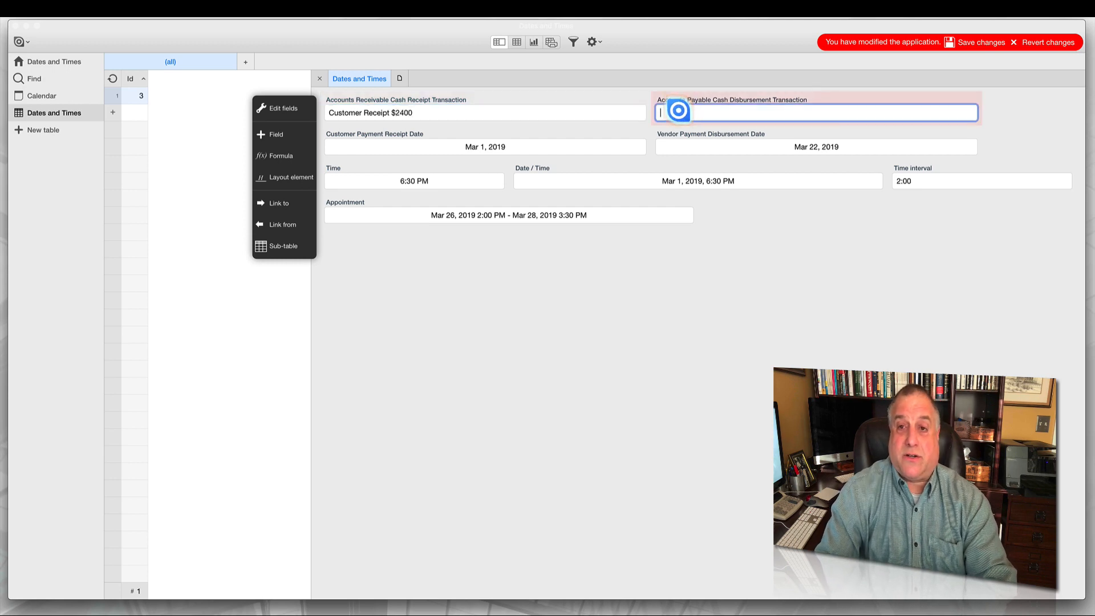
pyautogui.write('Vendor Payment $1200')
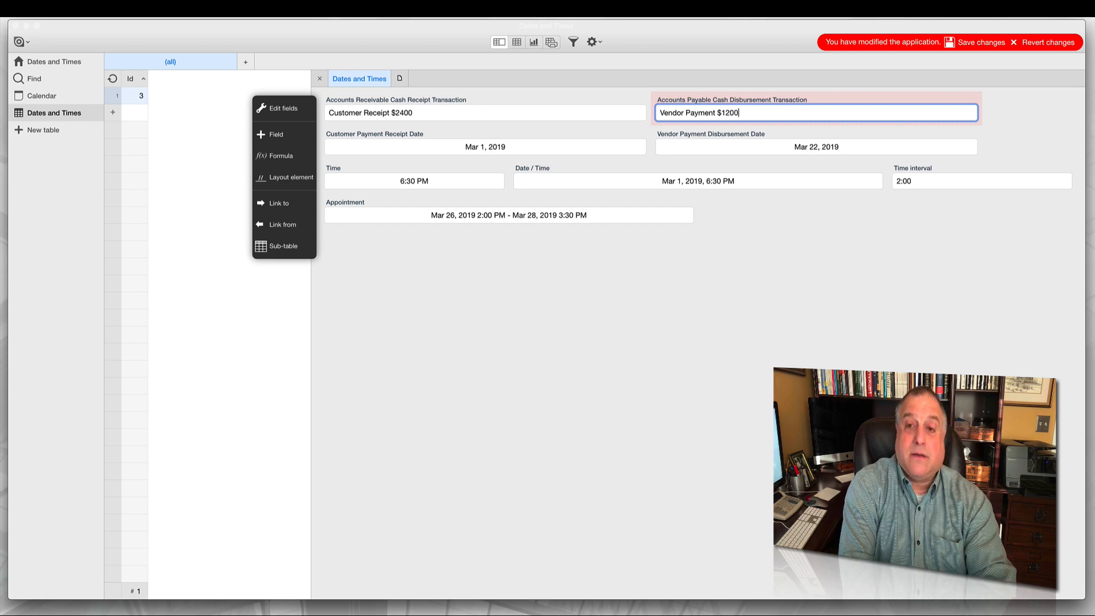
pyautogui.click(572, 281)
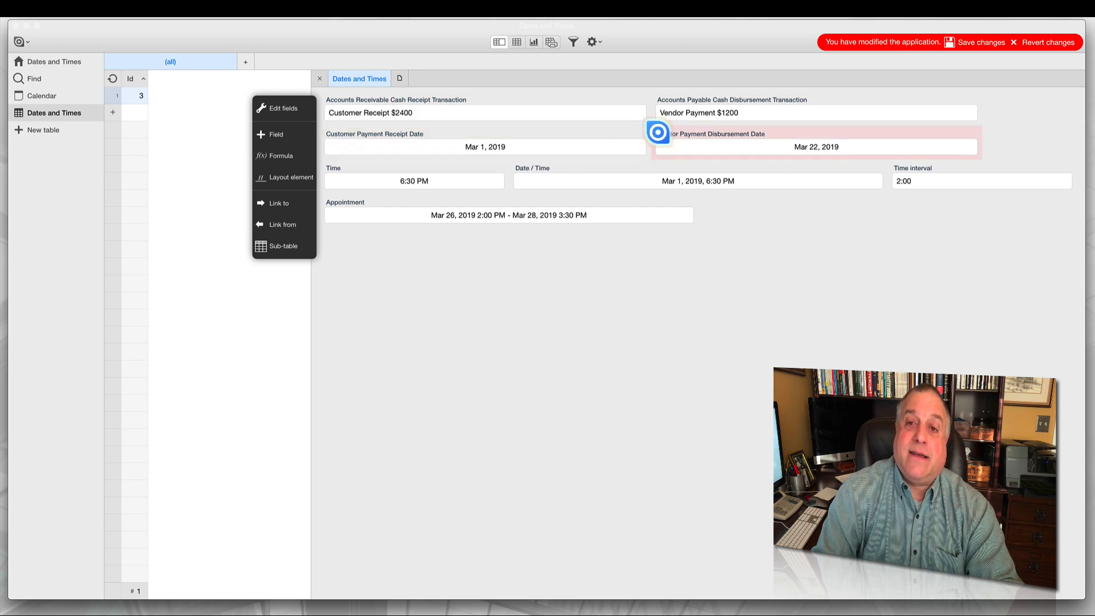
# Step: Set the Show As formula of Customer Payment Receipt Date to the 'Accounts Receivable Cash Receipt Transaction' field
pyautogui.click(514, 146)
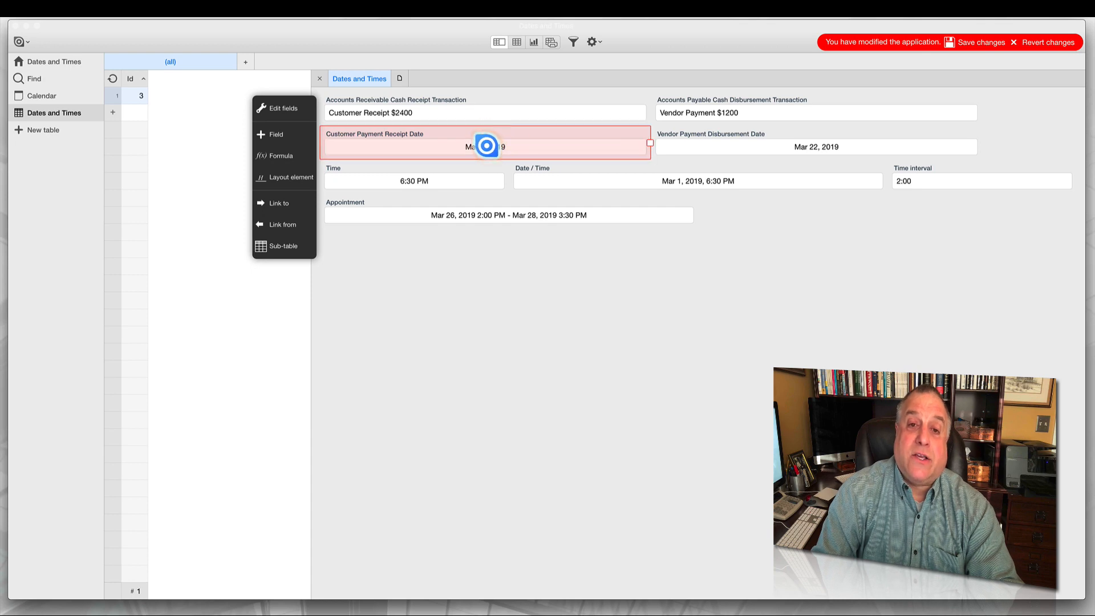
pyautogui.click(486, 143)
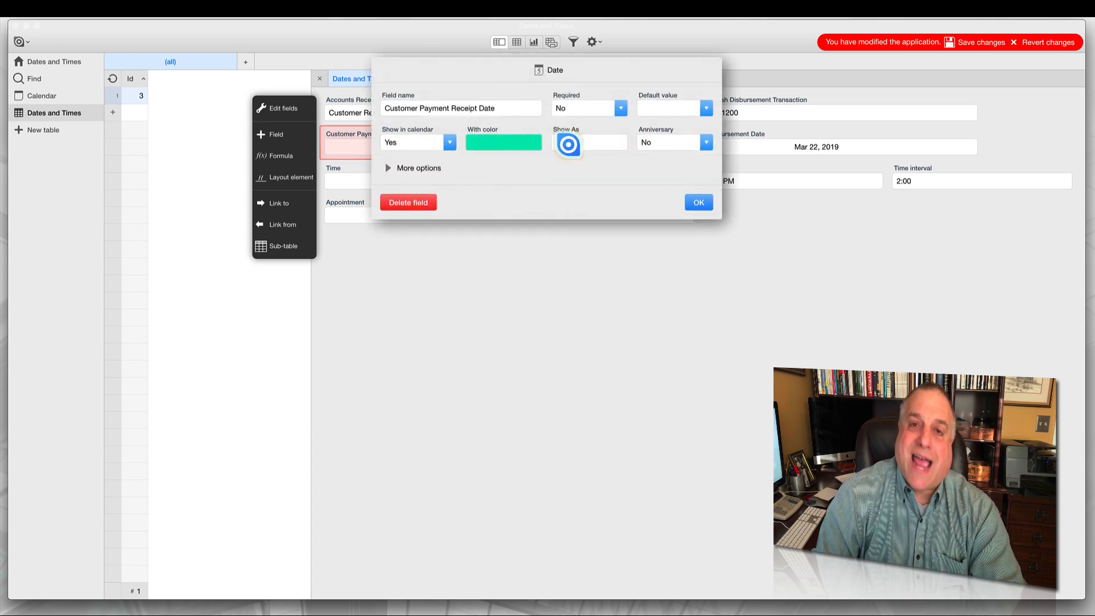
pyautogui.click(401, 143)
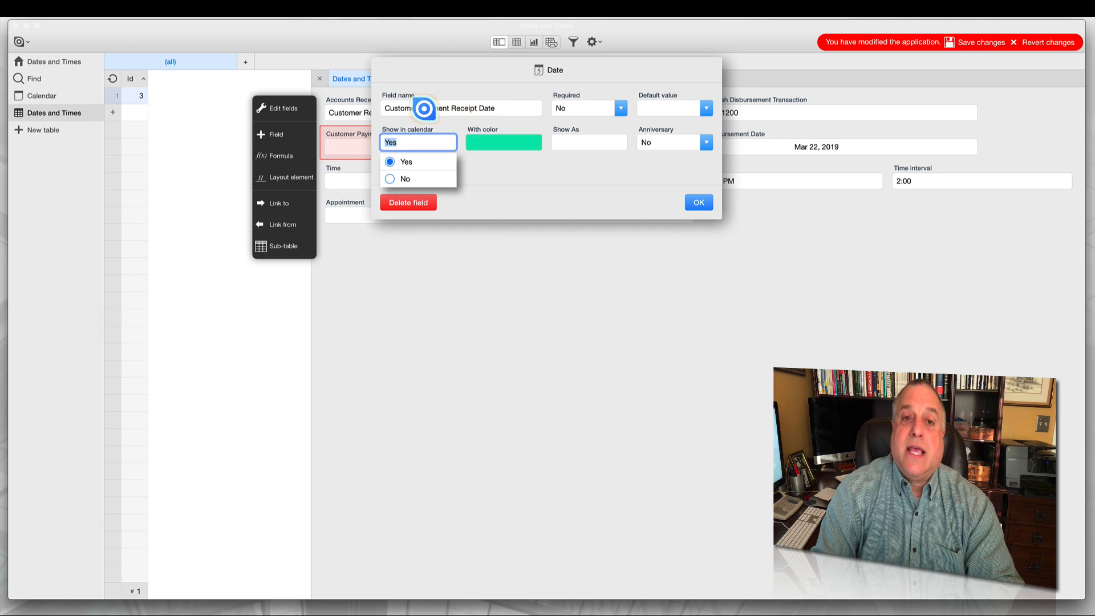
pyautogui.moveTo(383, 108); pyautogui.dragTo(506, 112)
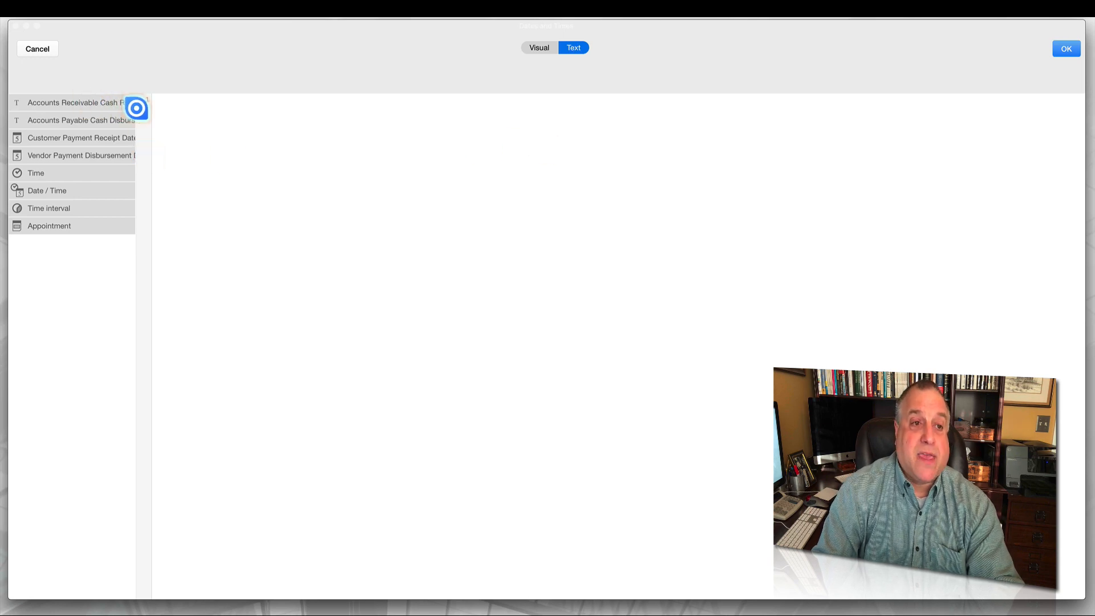
pyautogui.doubleClick(93, 103)
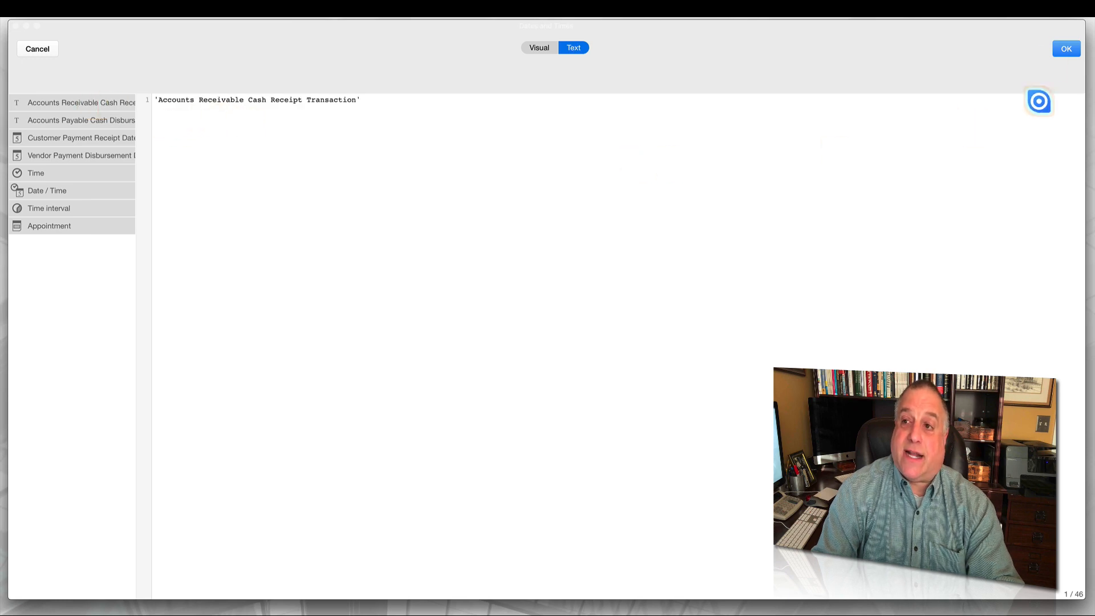
pyautogui.click(1059, 48)
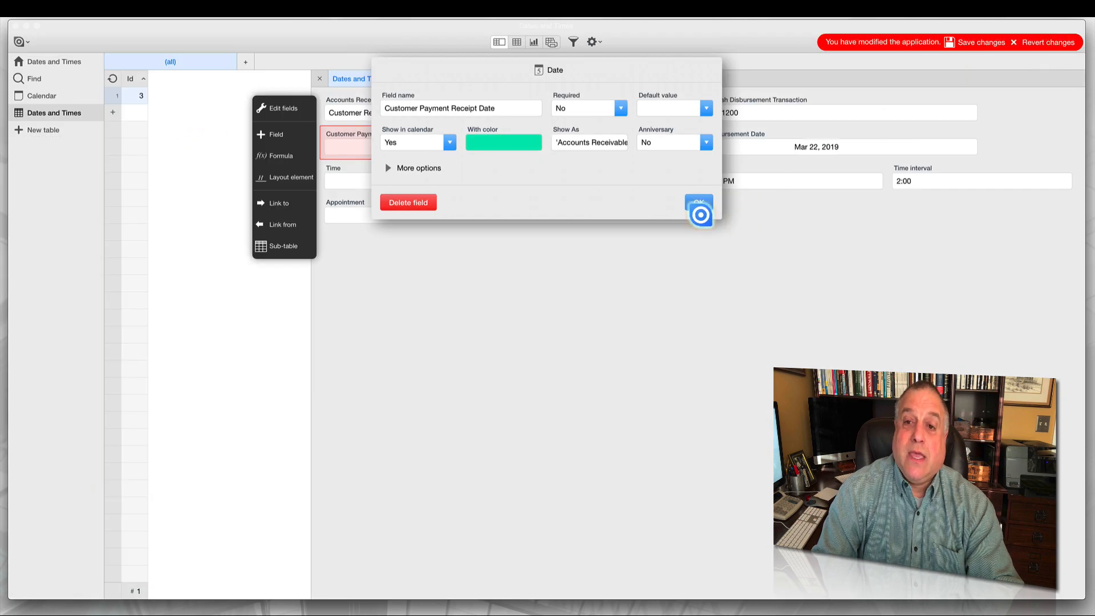
pyautogui.click(698, 203)
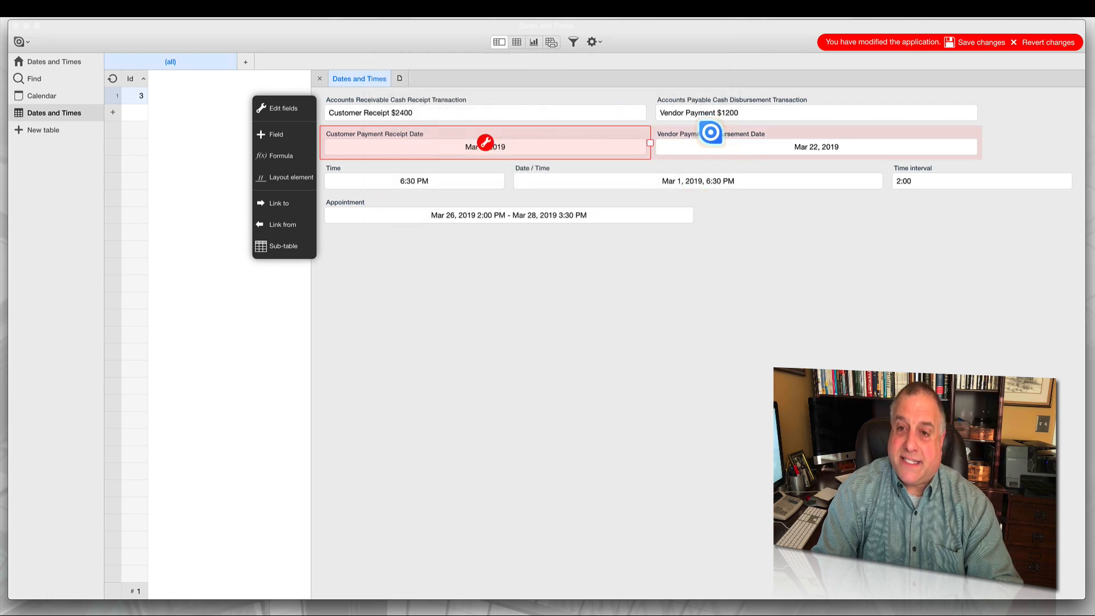
# Step: Set the Show As formula of Vendor Payment Disbursement Date to the 'Accounts Payable Cash Disbursement Transaction' field
pyautogui.click(817, 143)
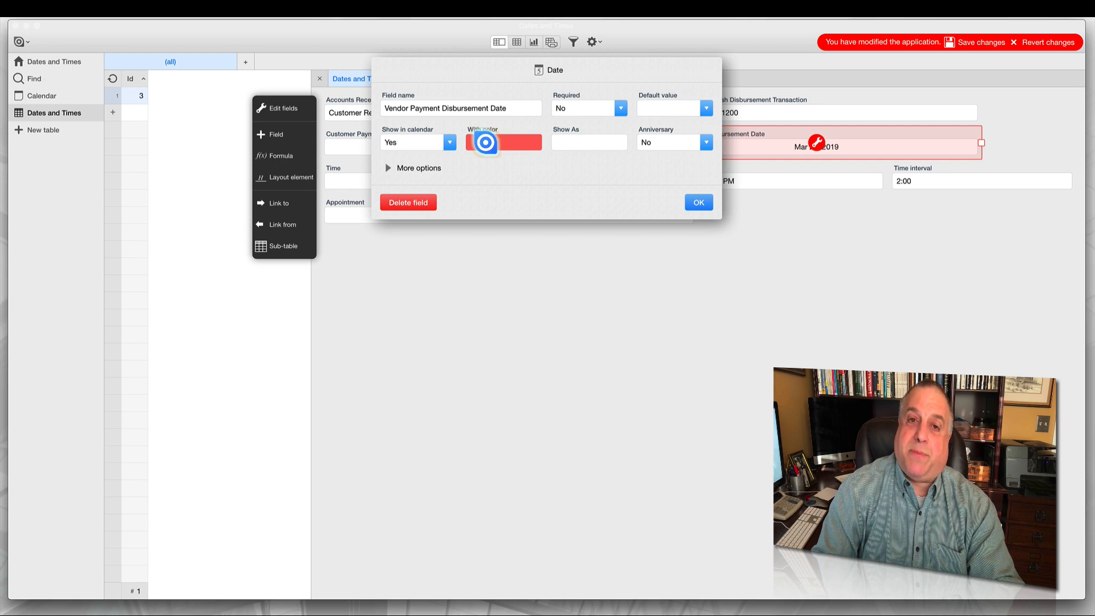
pyautogui.click(583, 145)
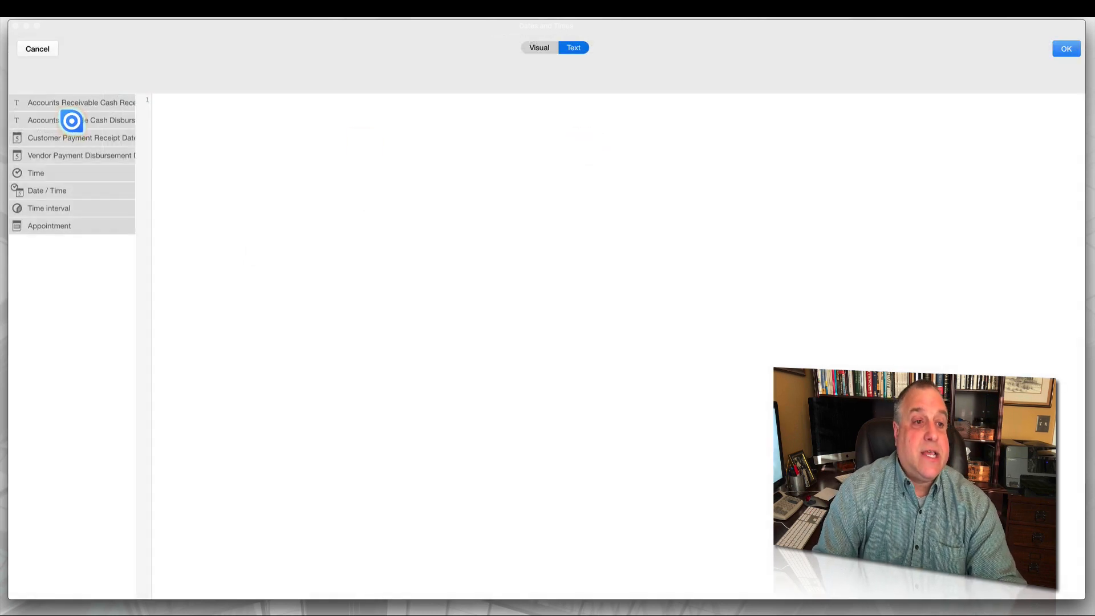
pyautogui.doubleClick(72, 121)
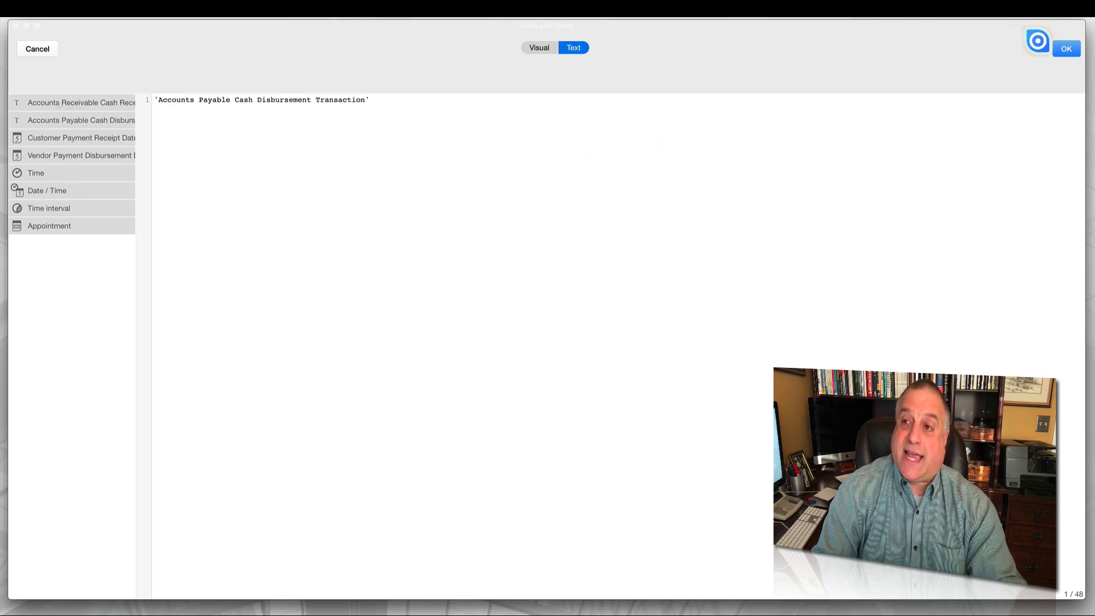
pyautogui.click(1064, 49)
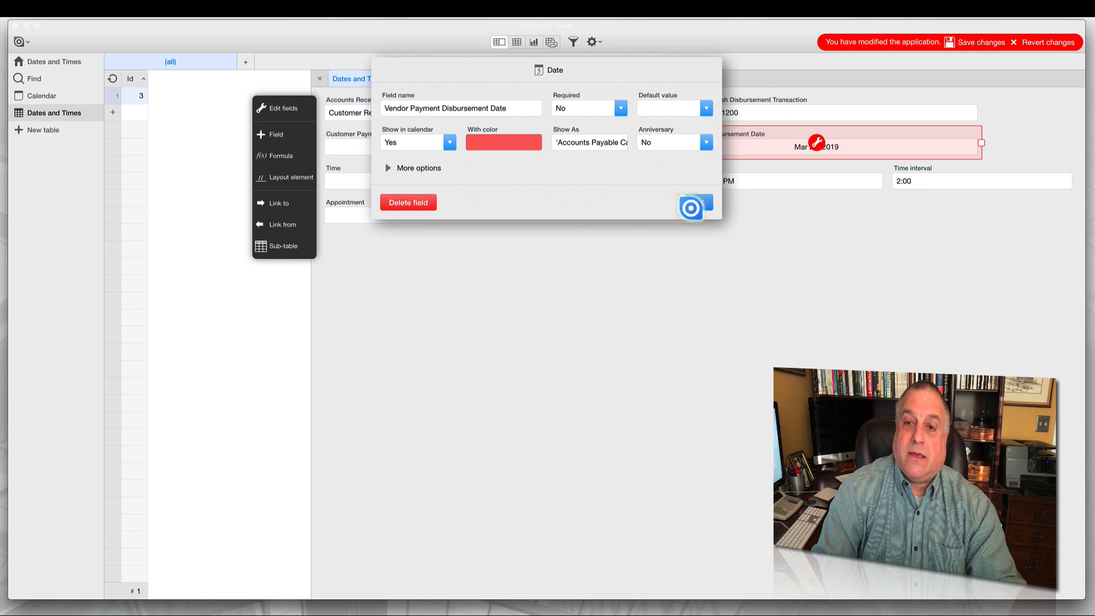
pyautogui.click(697, 203)
# Step: Shorten the two transaction entries to "Customer Rec $2400" and "Vendor Pay $1200"
pyautogui.click(373, 113)
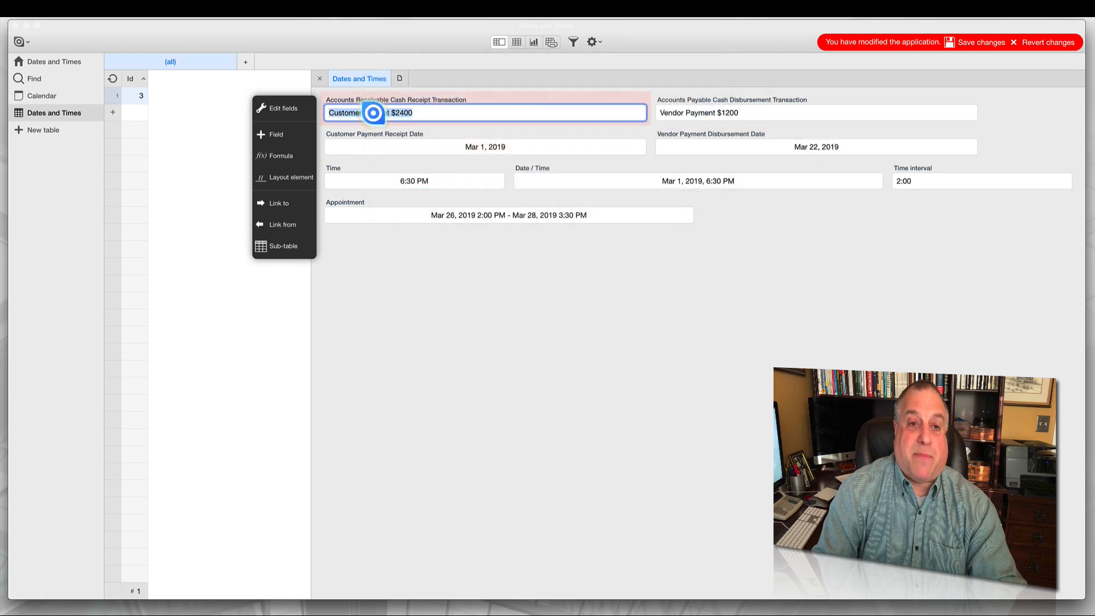
pyautogui.write('Rec')
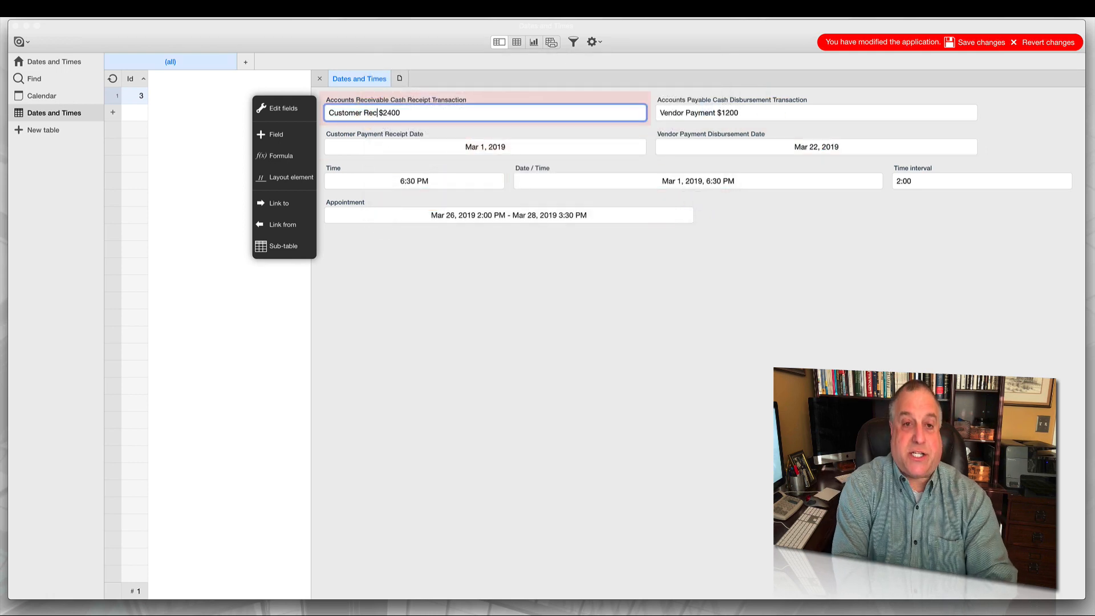
pyautogui.click(697, 113)
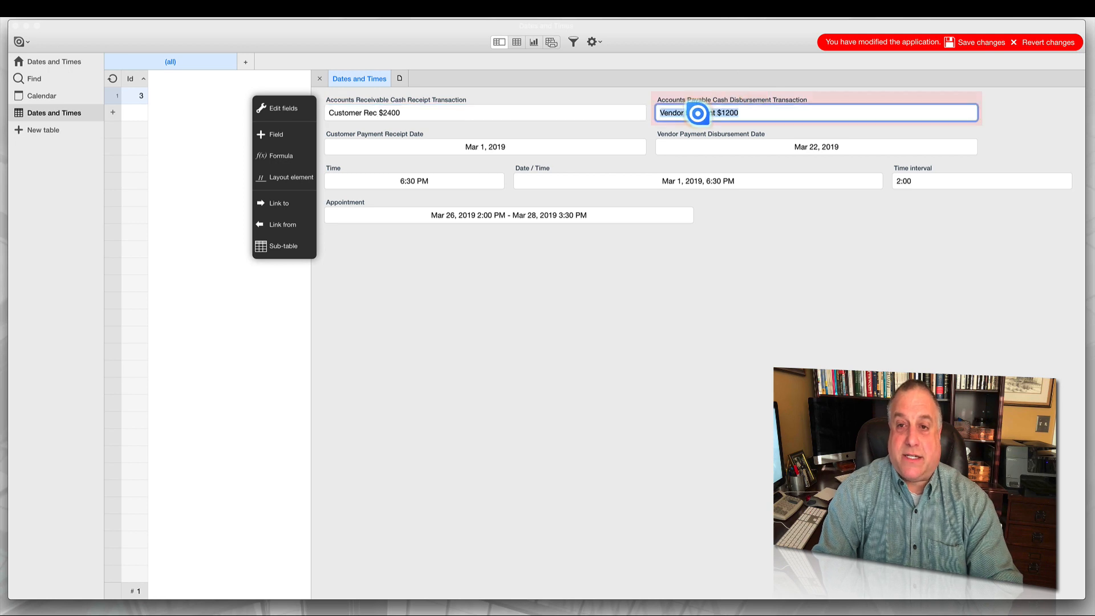
pyautogui.click(696, 113)
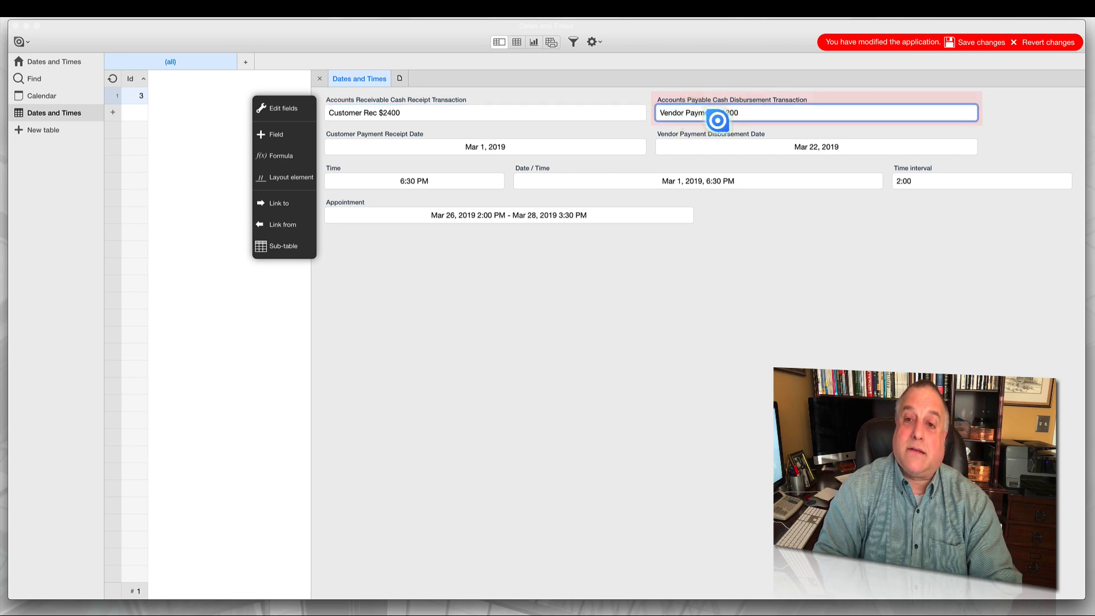
pyautogui.press('Delete')
pyautogui.press('Delete')
pyautogui.press('Delete')
pyautogui.press('Delete')
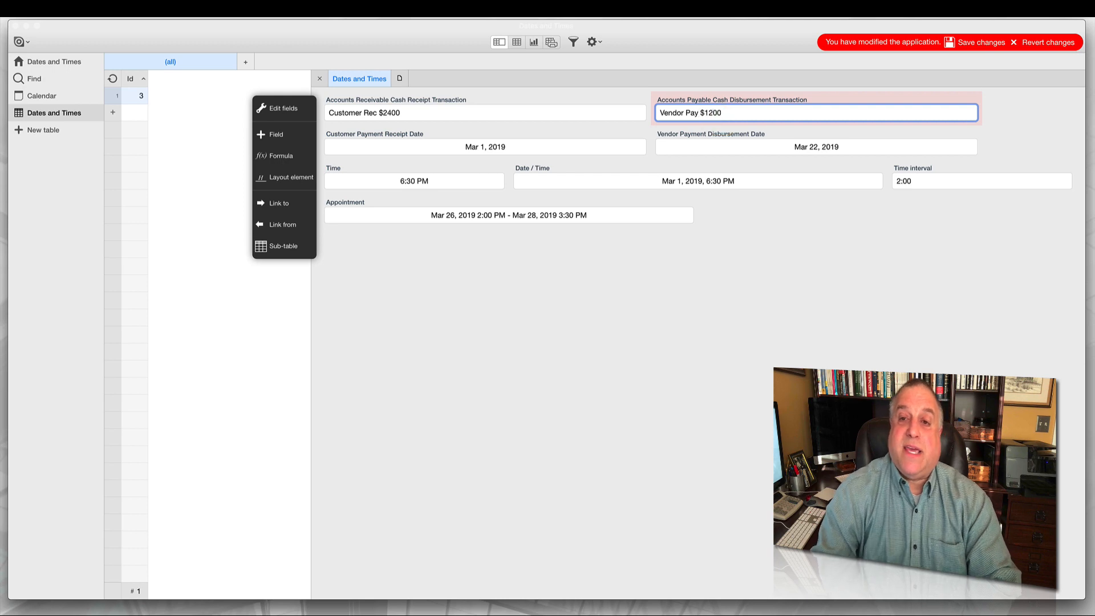
pyautogui.click(631, 262)
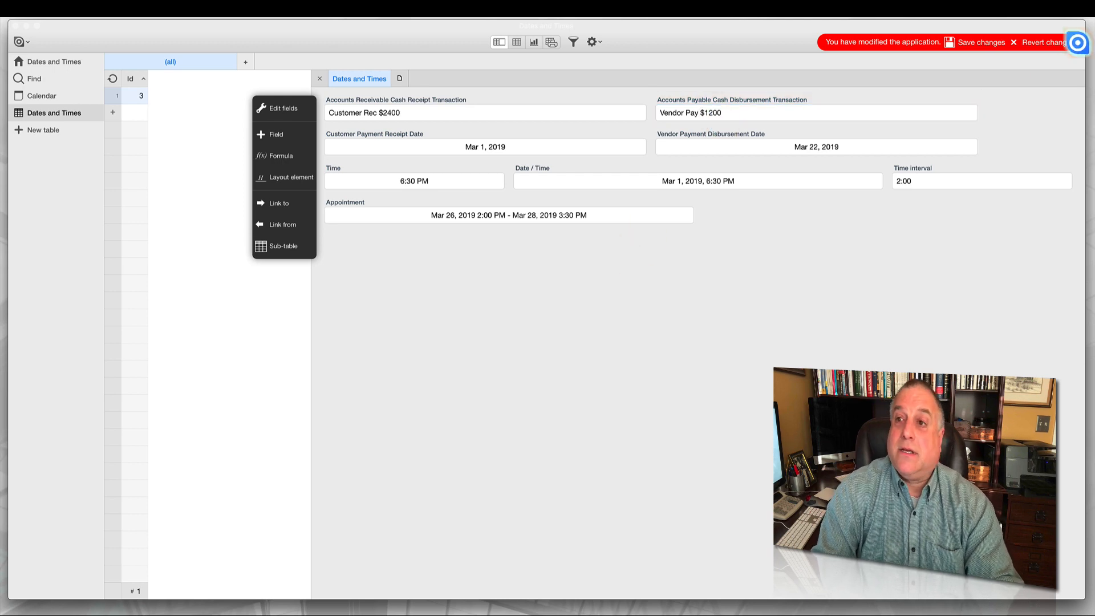
# Step: Save the application changes, leave edit mode, and check the entry labels in the March 2019 calendar
pyautogui.click(967, 41)
pyautogui.click(1076, 41)
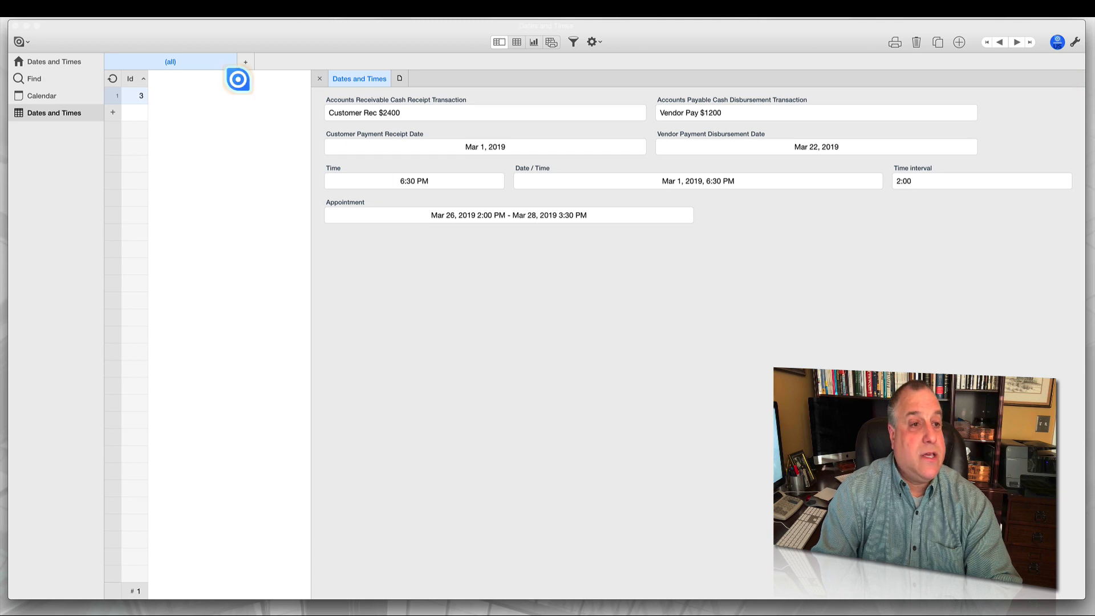
pyautogui.click(45, 96)
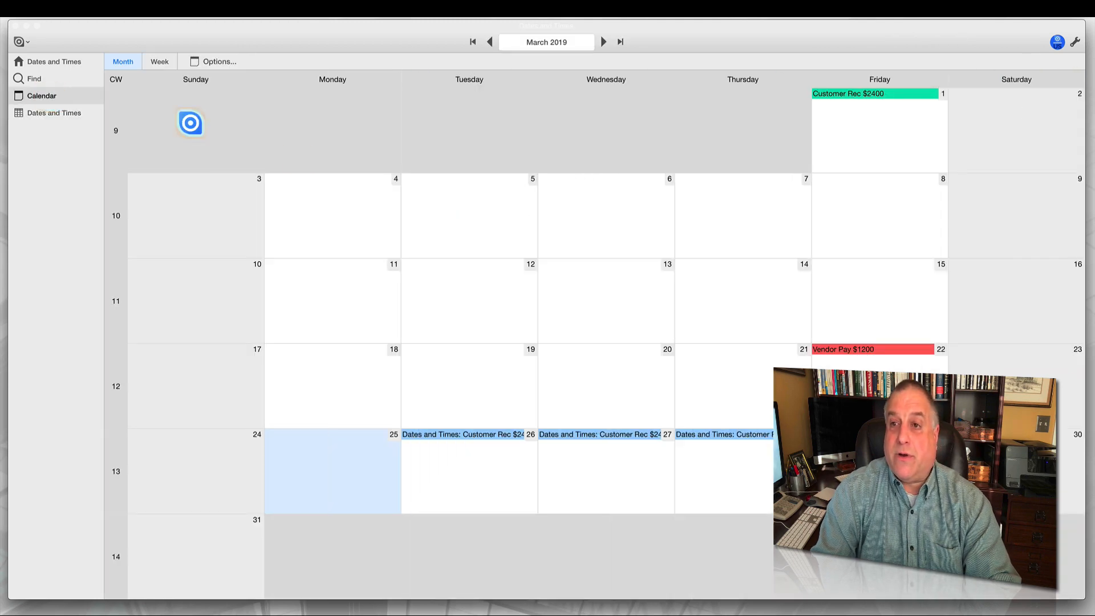
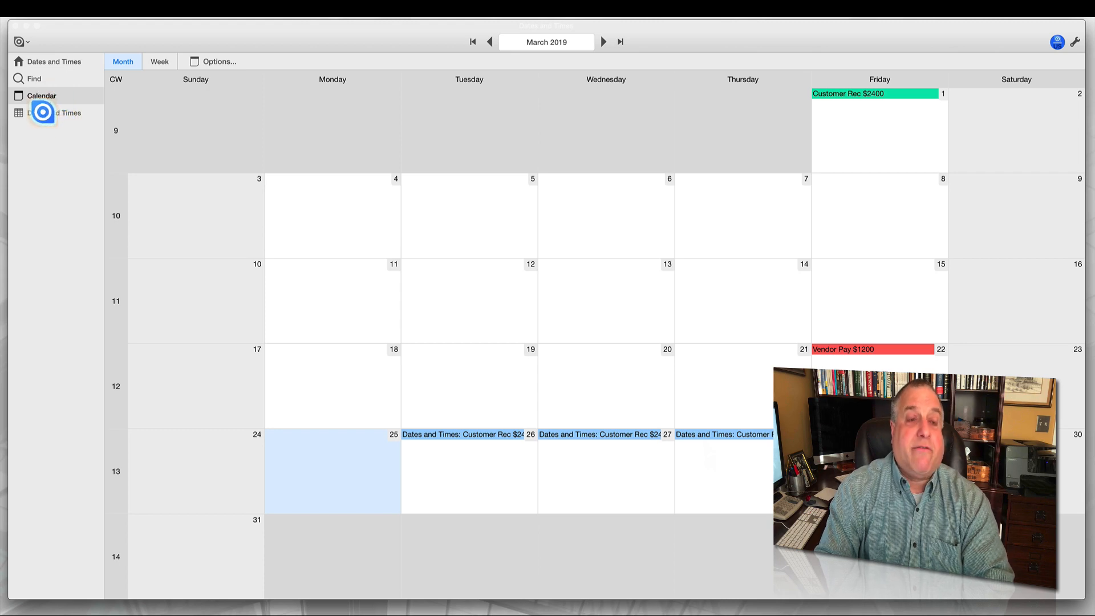
# Step: Return to the Dates and Times table, close the open record, and create a new blank record
pyautogui.click(43, 112)
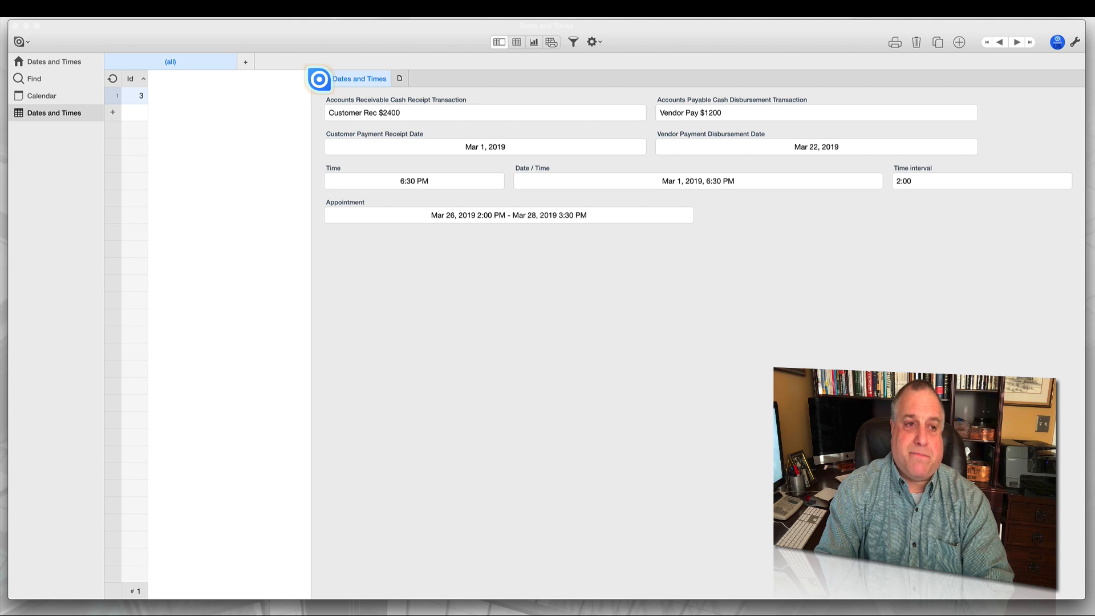
pyautogui.click(319, 80)
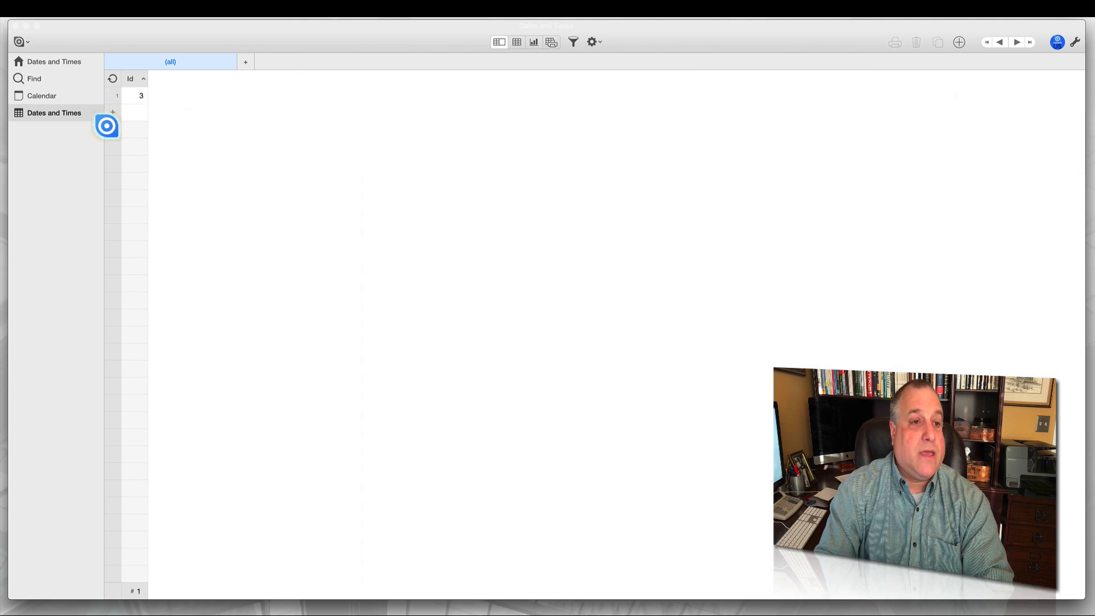
pyautogui.click(132, 113)
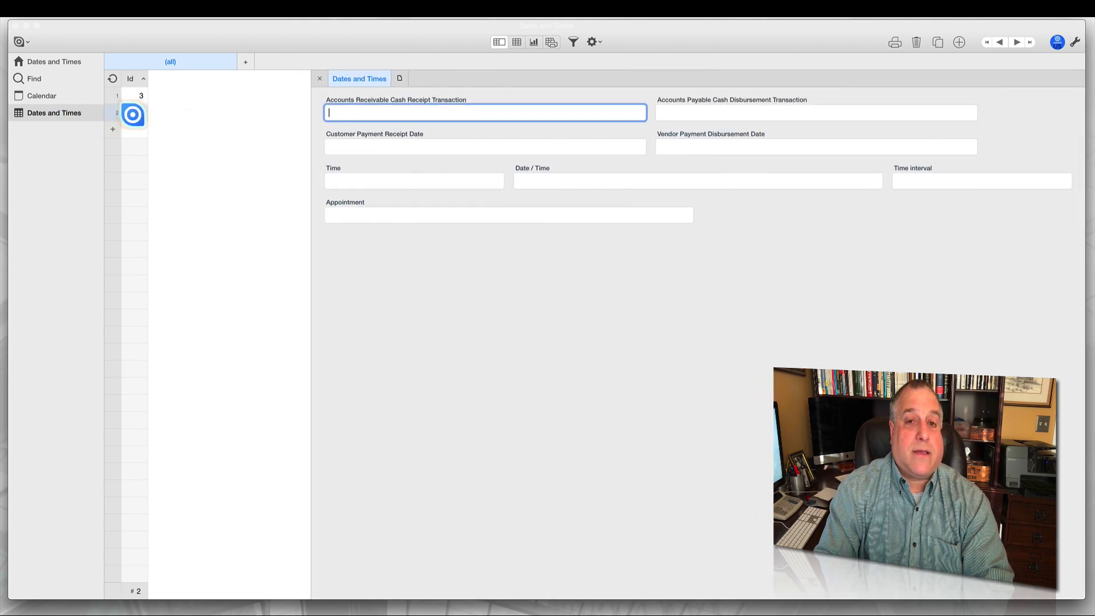
pyautogui.click(348, 97)
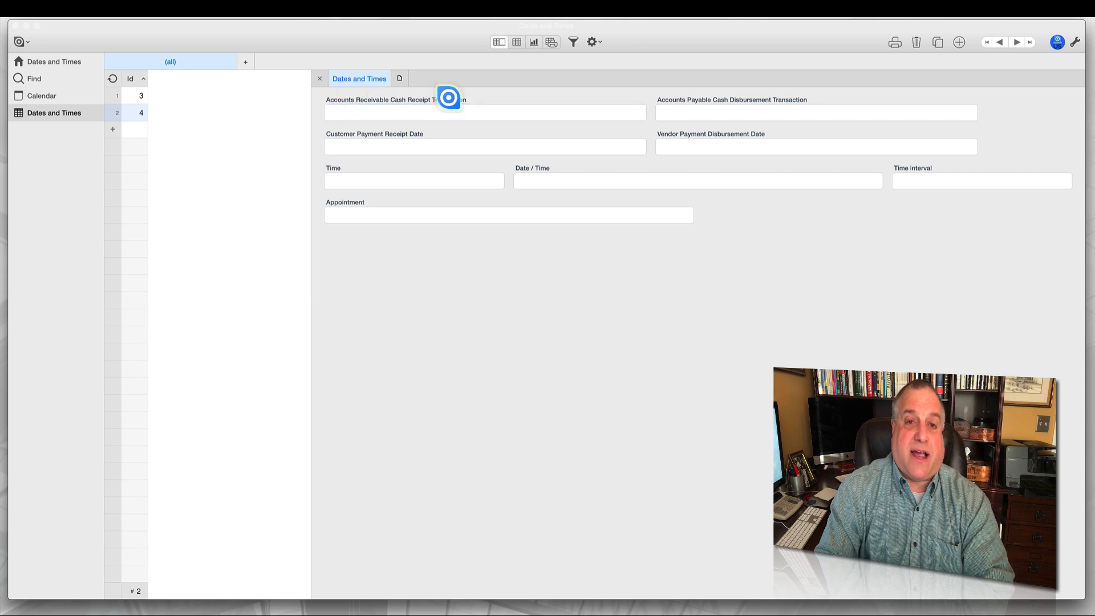
# Step: Enter edit mode and rename the Accounts Receivable Cash Receipt Transaction field as "Regular Football Game"
pyautogui.click(1075, 42)
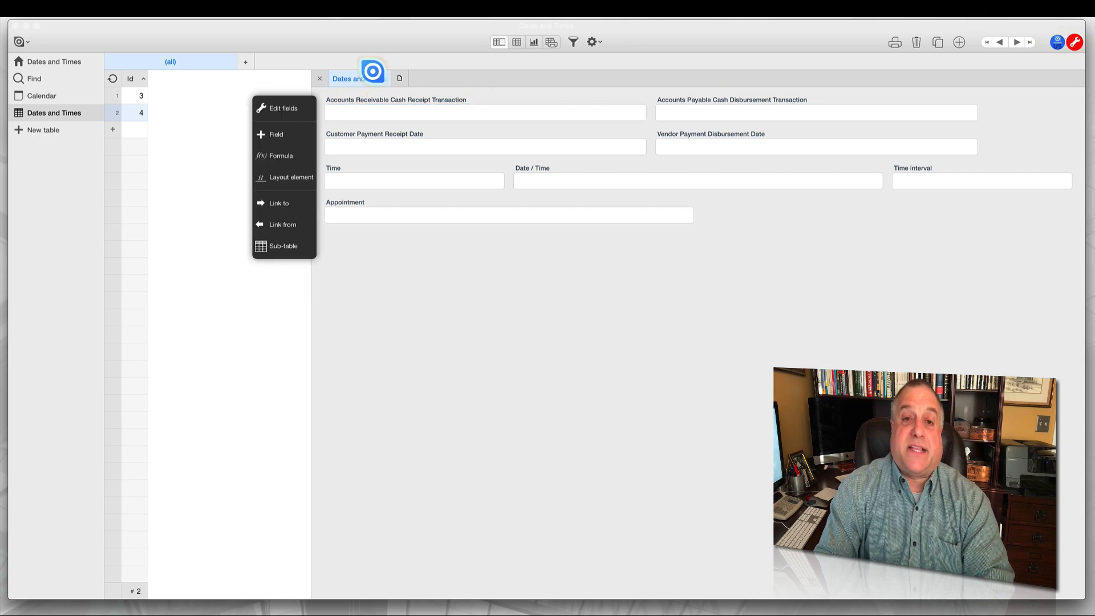
pyautogui.click(395, 97)
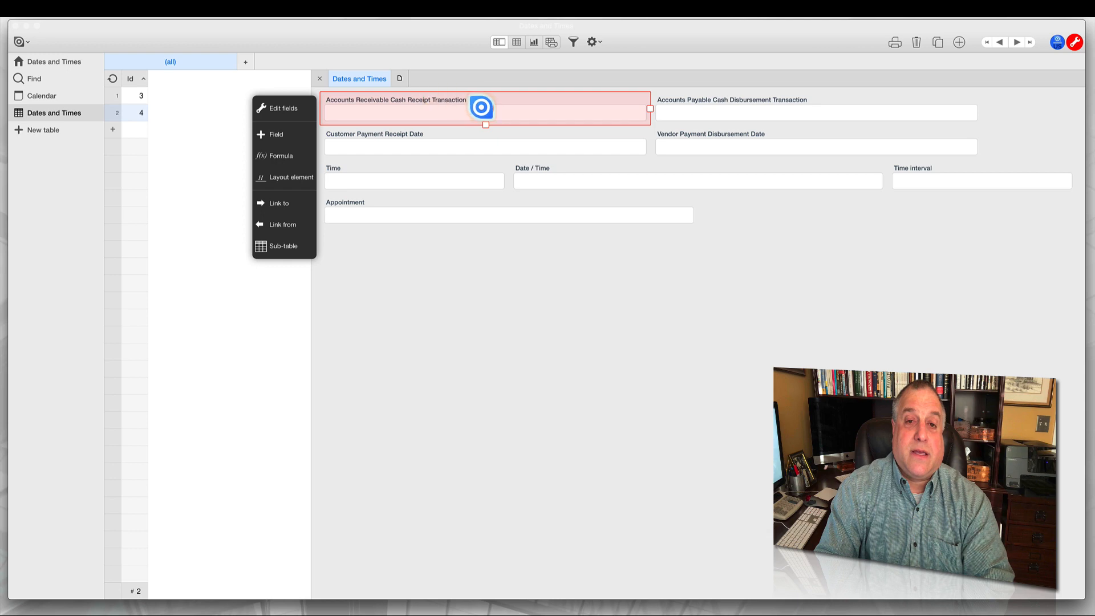
pyautogui.click(484, 107)
pyautogui.tripleClick(448, 107)
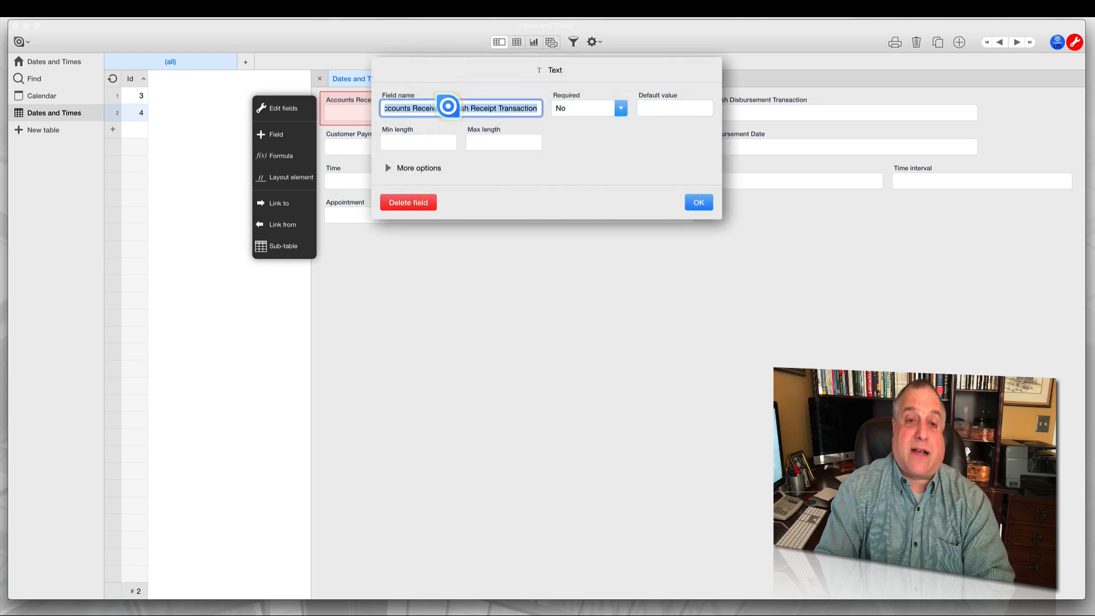
pyautogui.write('Regbuarl')
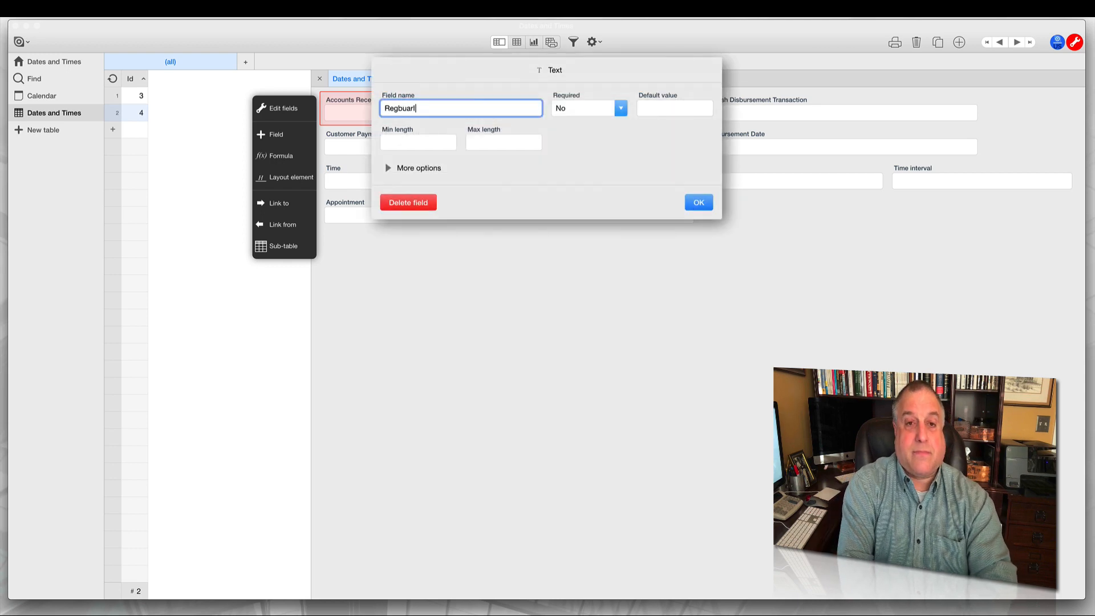
pyautogui.press('BackSpace')
pyautogui.press('BackSpace')
pyautogui.press('BackSpace')
pyautogui.press('BackSpace')
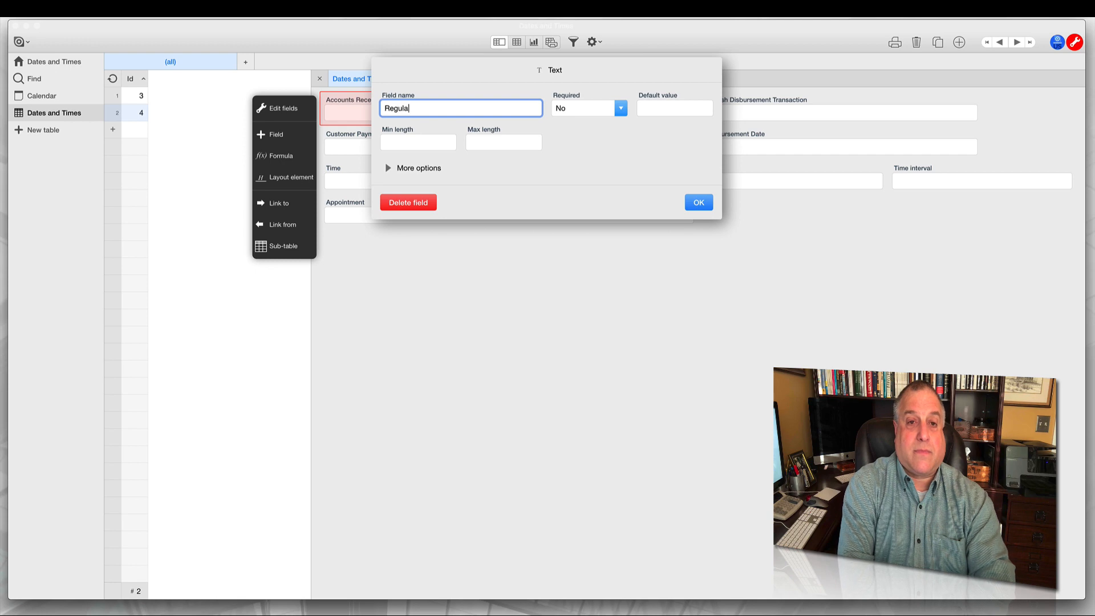
pyautogui.write('ular Football Game')
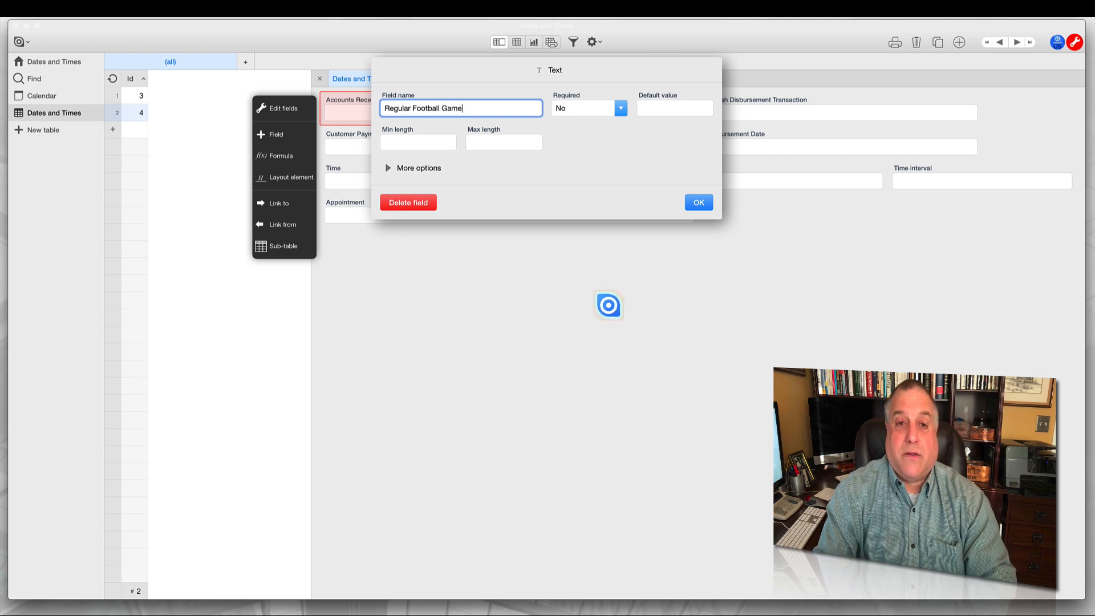
pyautogui.press('Return')
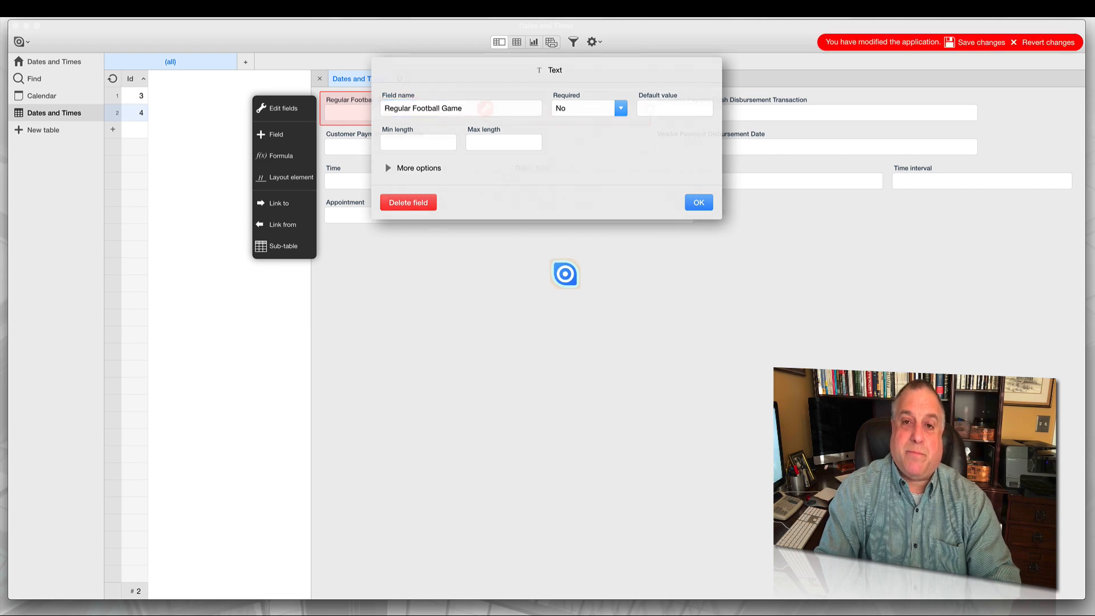
# Step: Rename the Accounts Payable Cash Disbursement Transaction field as "Championship Games", and save the application changes to leave edit mode
pyautogui.click(816, 109)
pyautogui.tripleClick(493, 107)
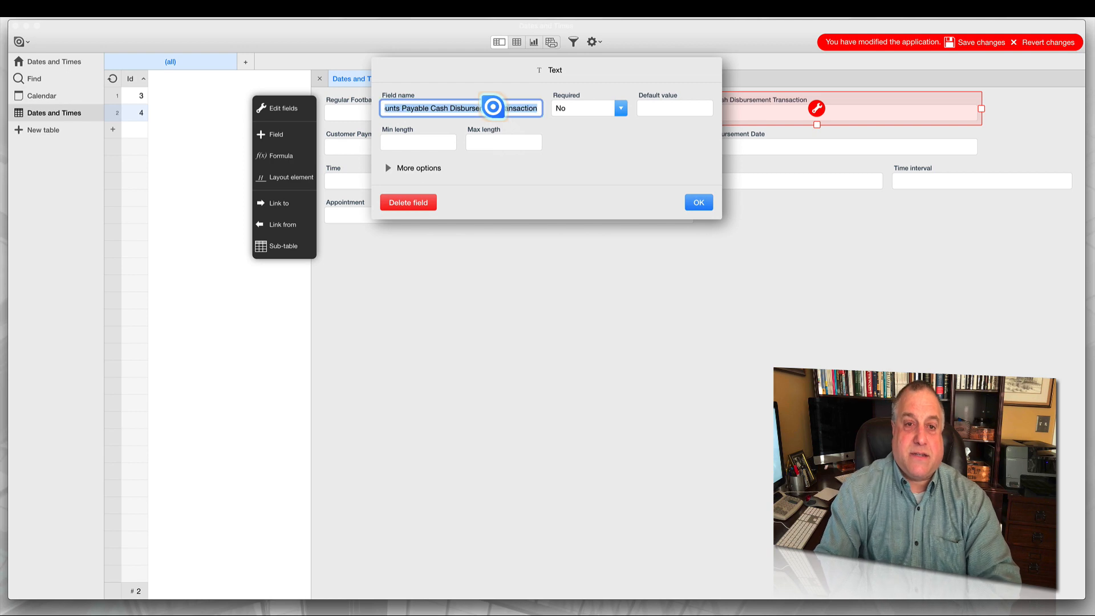
pyautogui.write('Chmap')
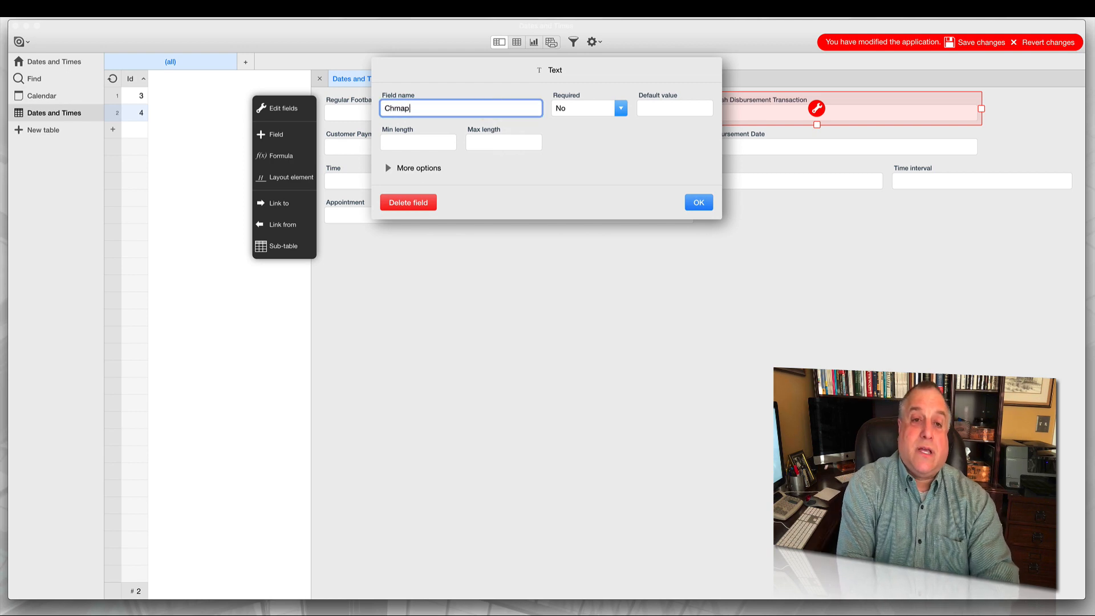
pyautogui.write('onship Games')
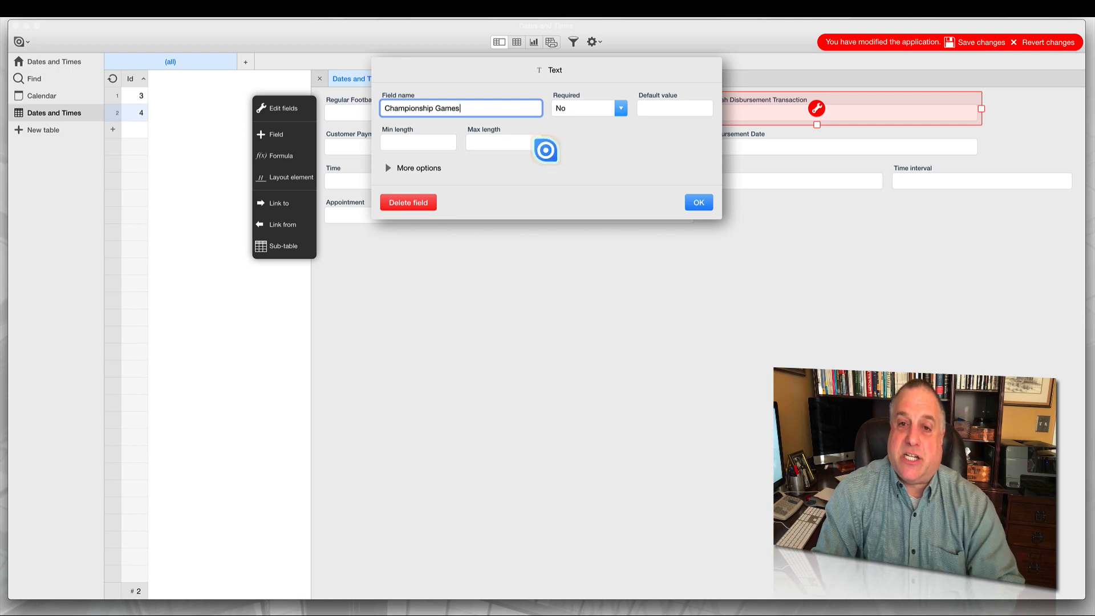
pyautogui.click(696, 202)
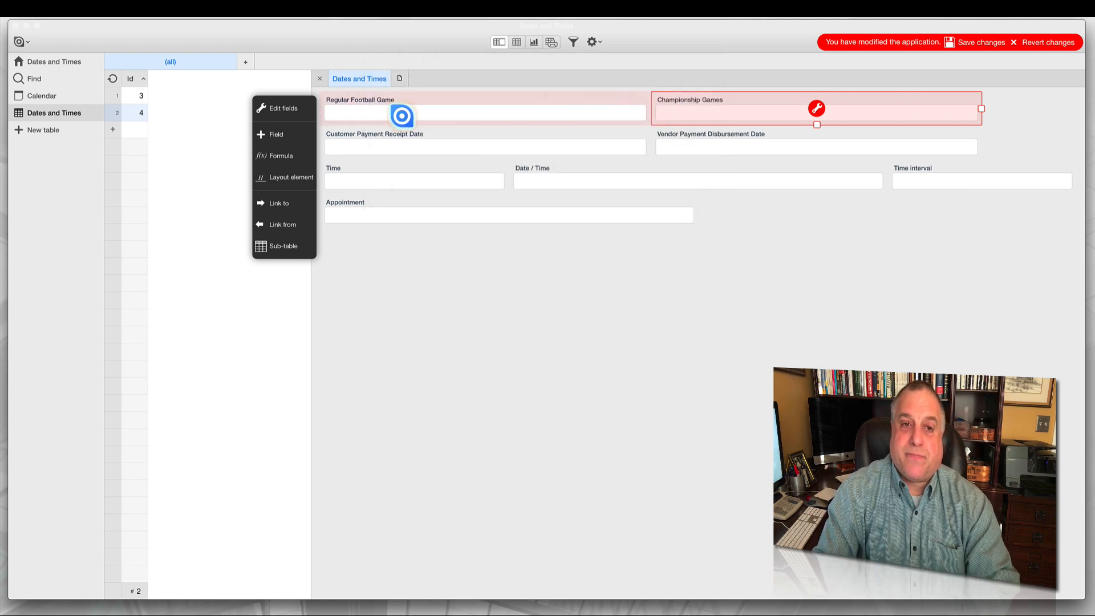
pyautogui.click(961, 42)
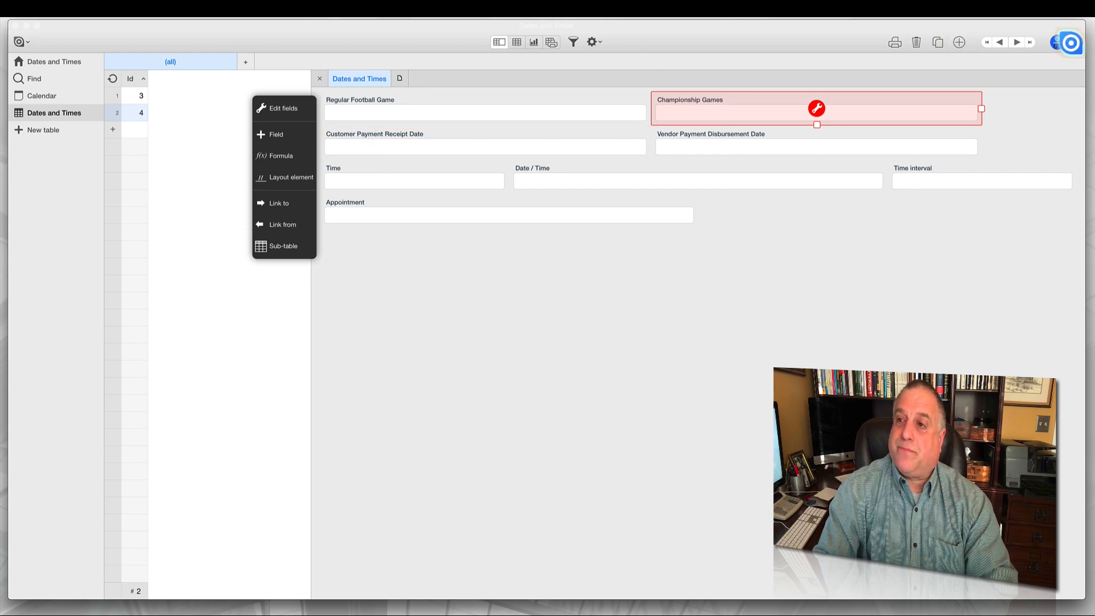
pyautogui.click(1073, 43)
# Step: Enter "vs. Edmonton" as the Regular Football Game and set Customer Payment Receipt Date to Jan 8, 2019
pyautogui.click(486, 114)
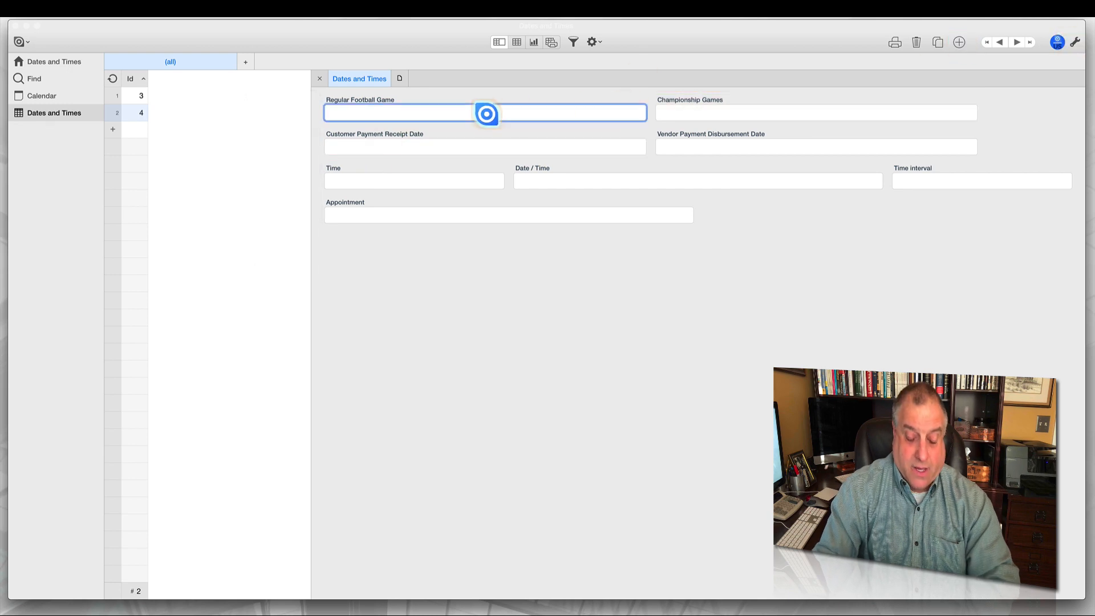
pyautogui.write('v')
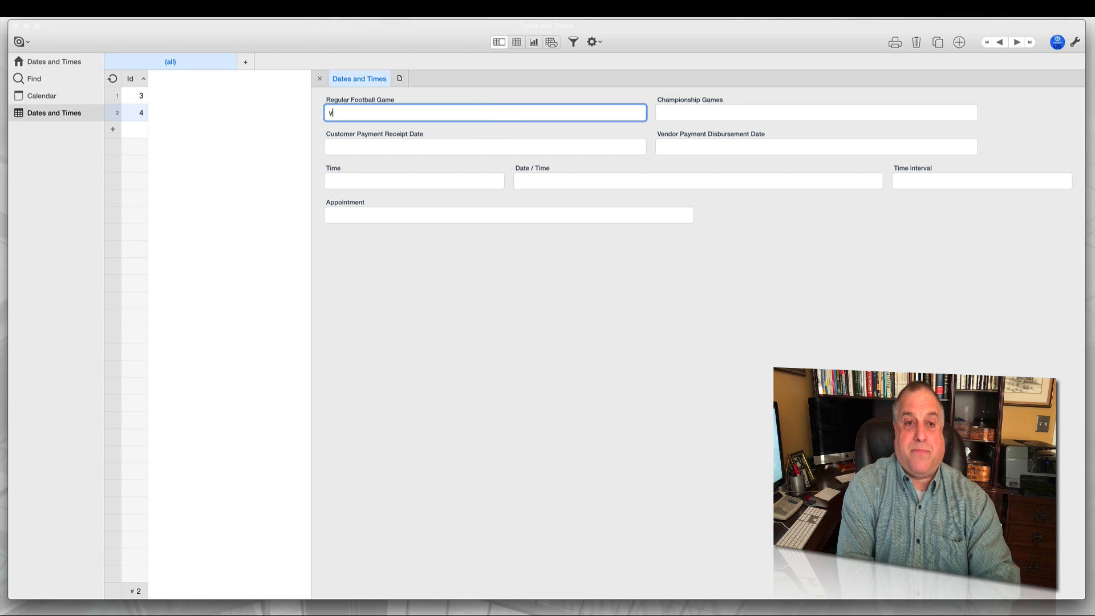
pyautogui.write('s. Edmonton')
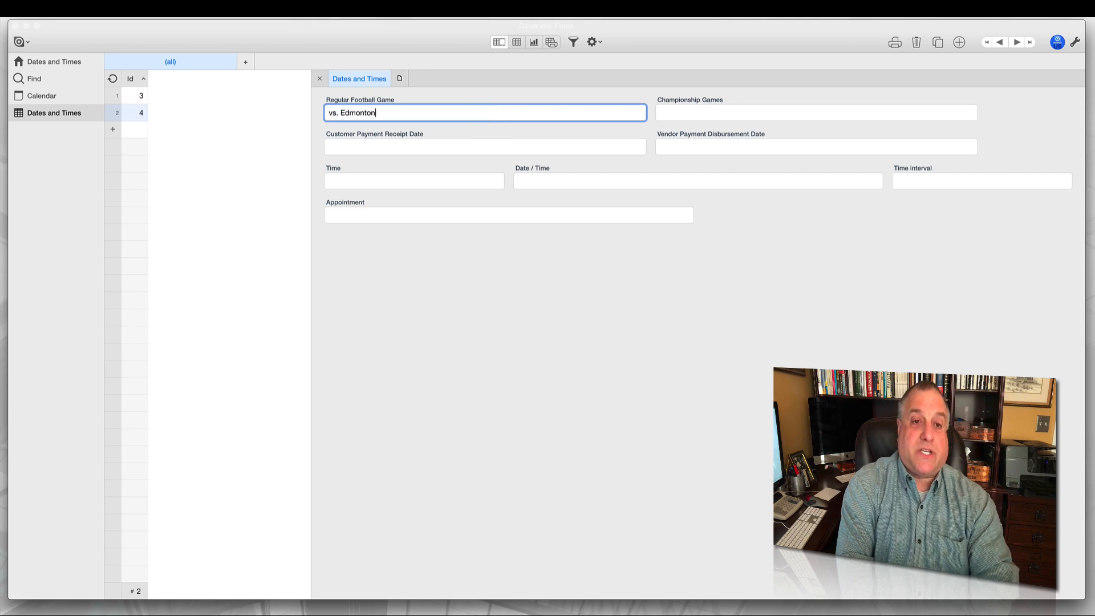
pyautogui.click(481, 150)
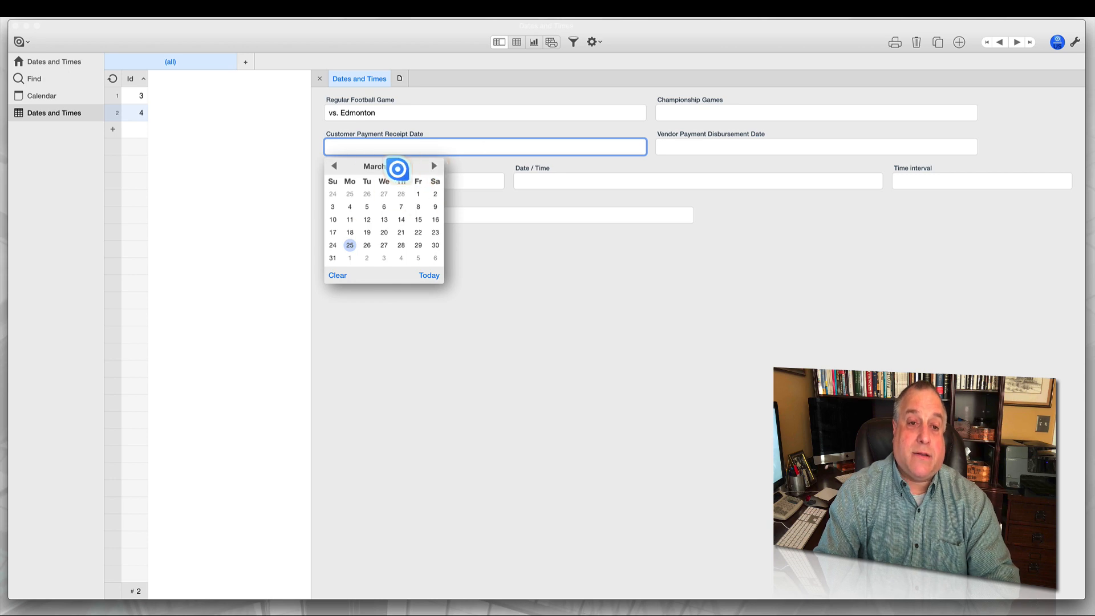
pyautogui.click(335, 165)
pyautogui.click(335, 165)
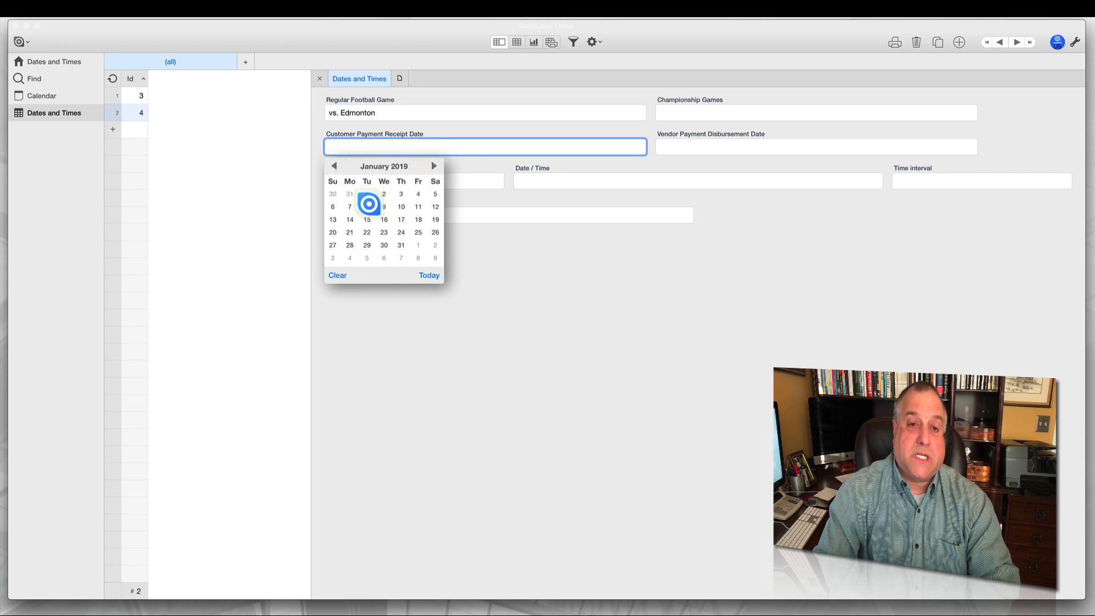
pyautogui.click(368, 205)
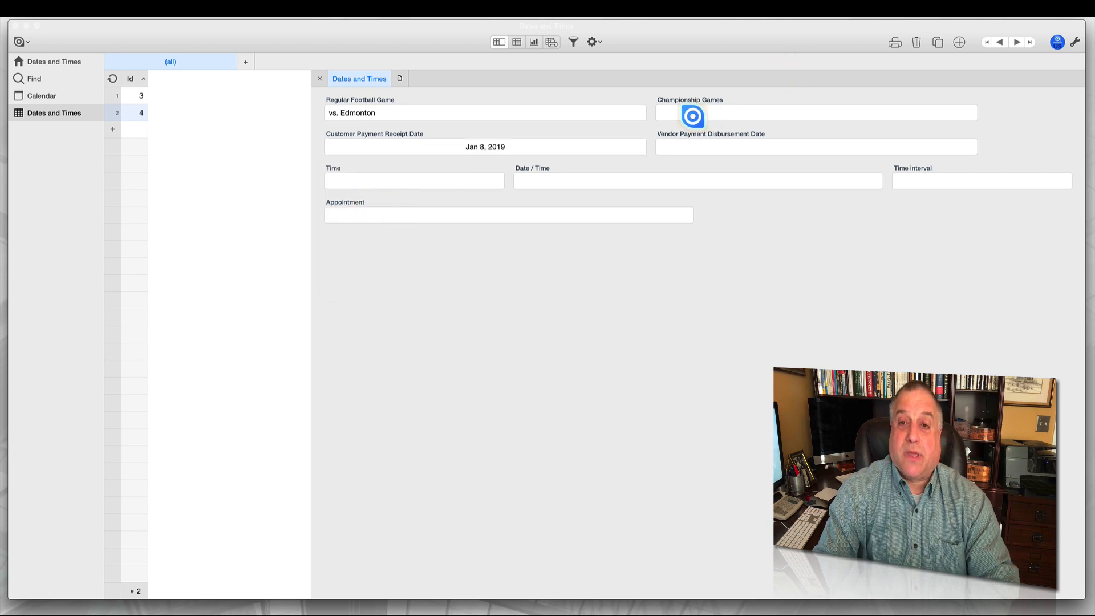
# Step: Enter "vs. Allentown" under Championship Games and set Vendor Payment Disbursement Date to Apr 24, 2019
pyautogui.click(689, 113)
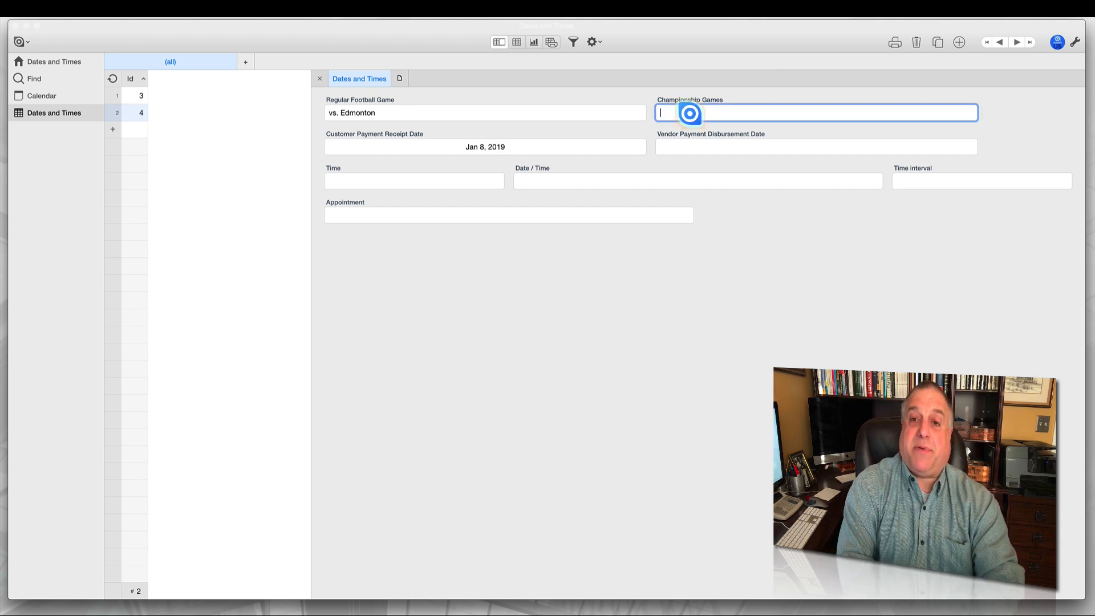
pyautogui.write('vs')
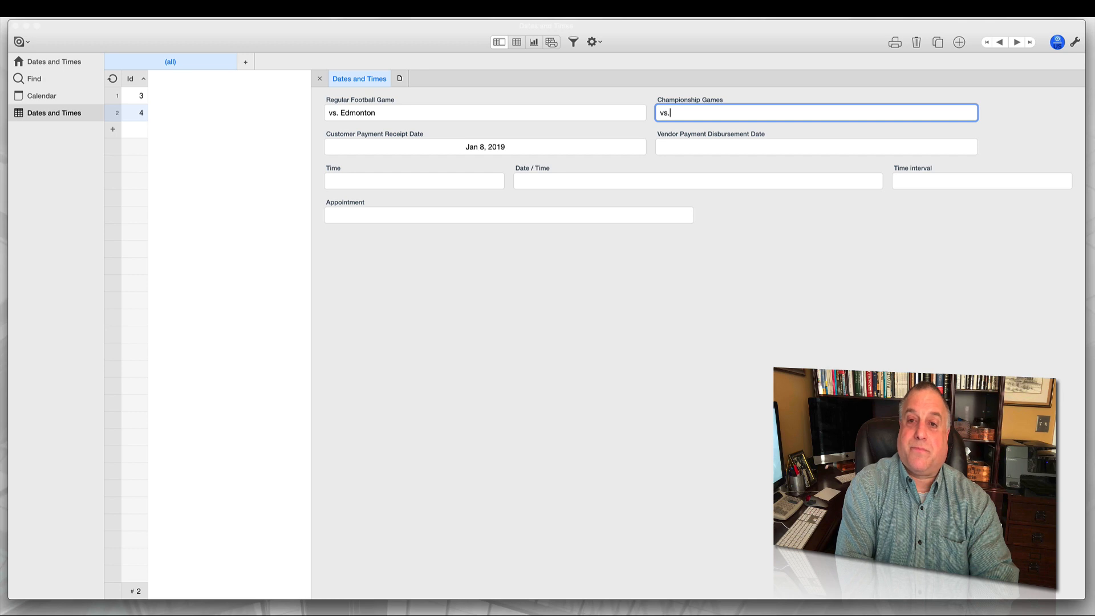
pyautogui.write('. Allent')
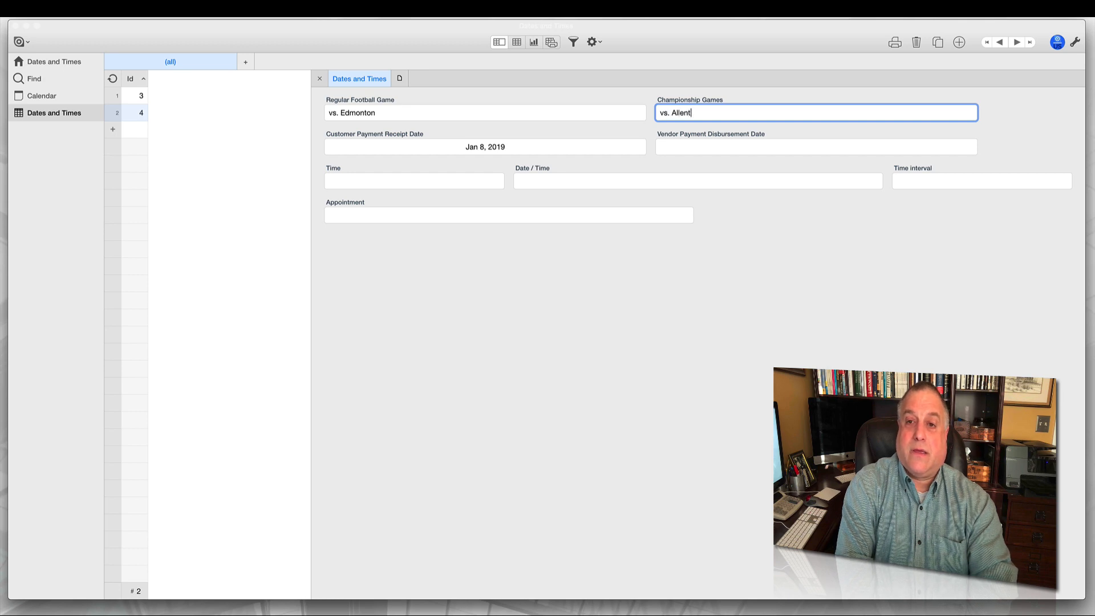
pyautogui.write('own')
pyautogui.click(686, 146)
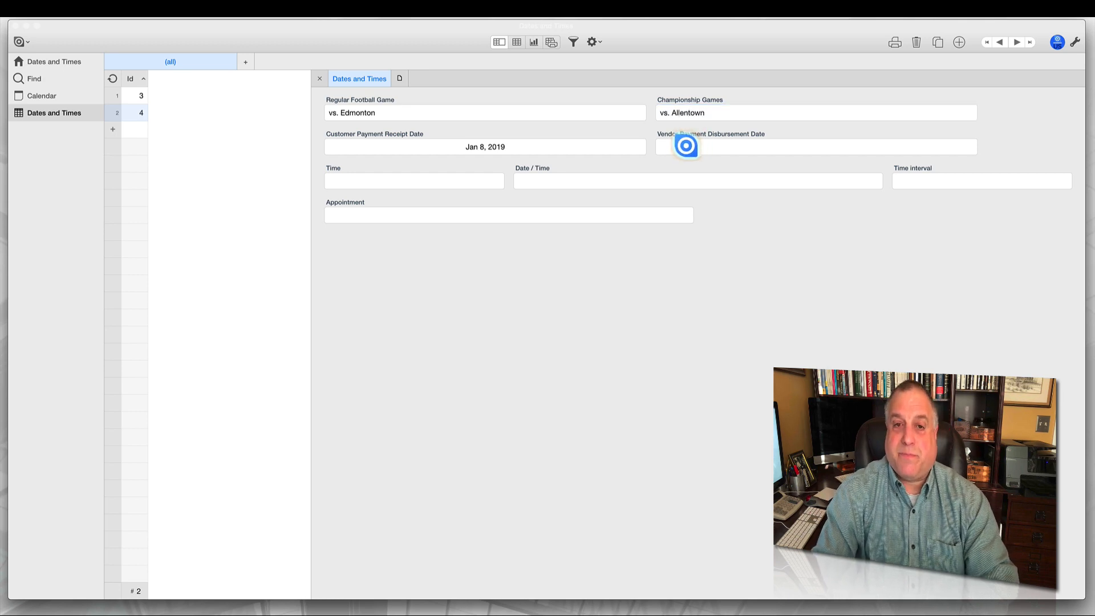
pyautogui.click(765, 166)
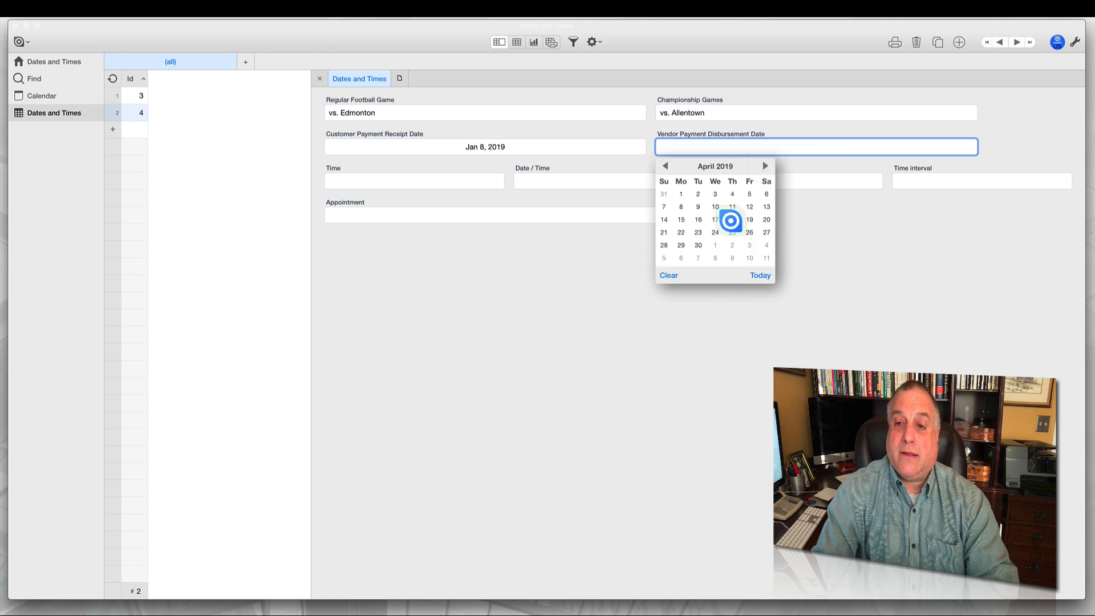
pyautogui.click(714, 233)
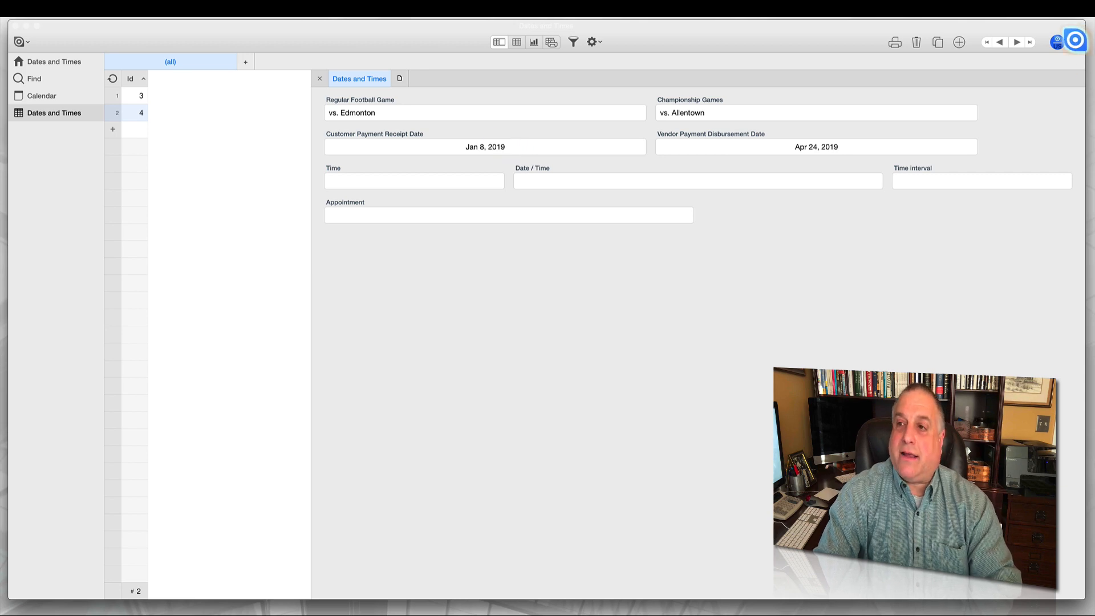
# Step: Return to edit mode and set the calendar color of the Customer Payment Receipt Date field to blue
pyautogui.click(1075, 40)
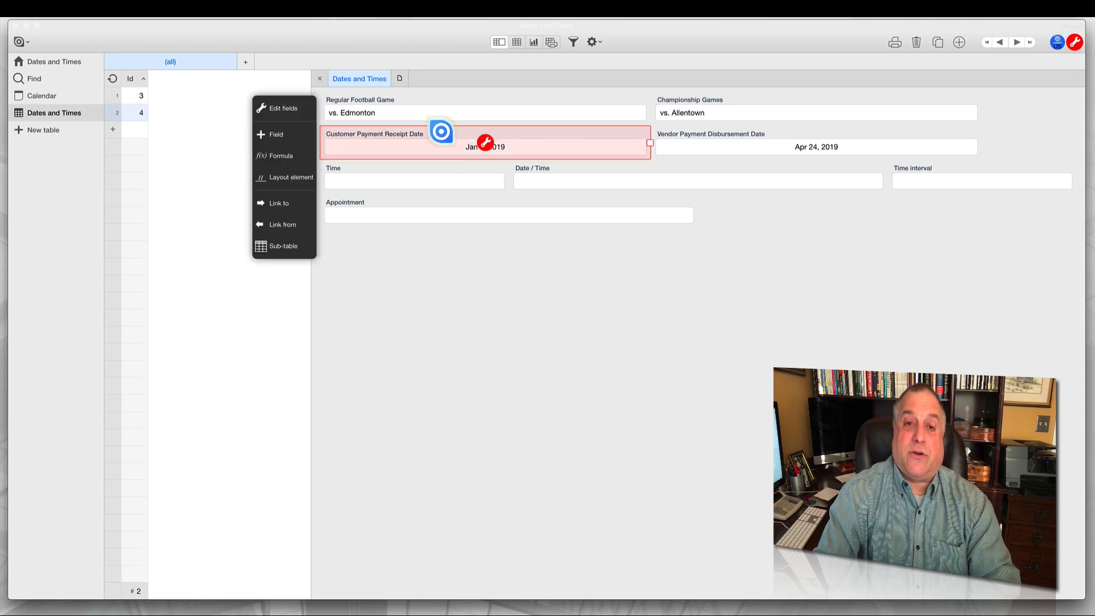
pyautogui.click(484, 142)
pyautogui.click(496, 141)
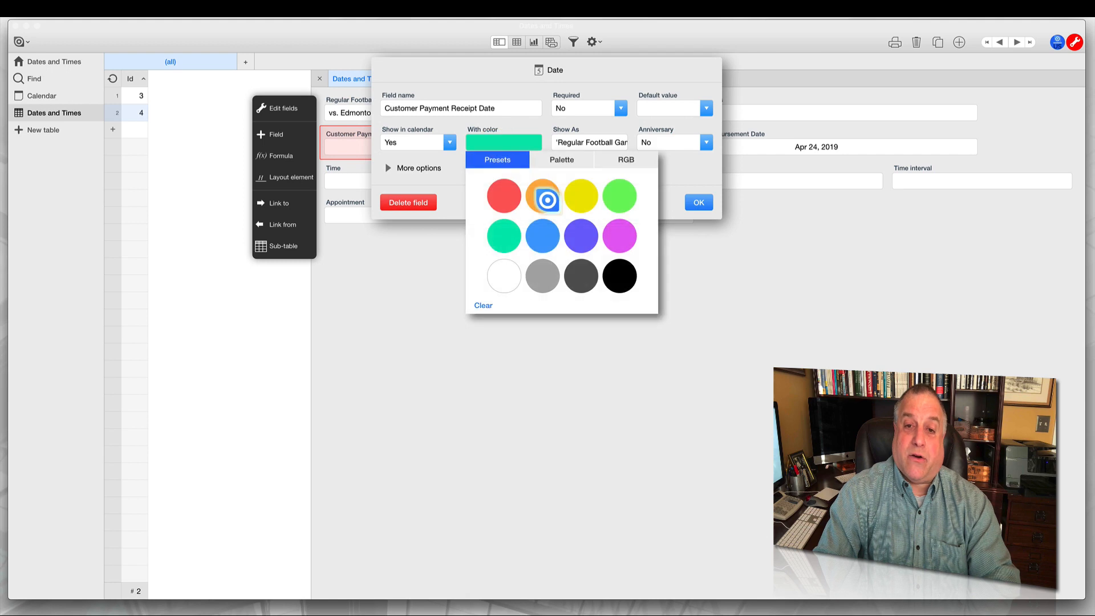
pyautogui.click(542, 235)
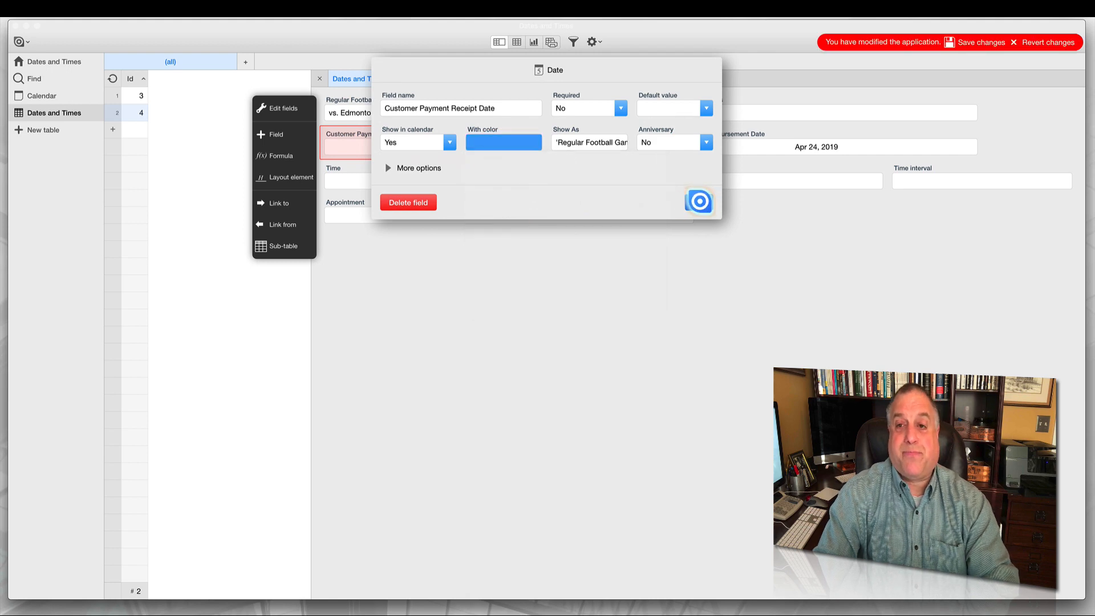
pyautogui.click(700, 201)
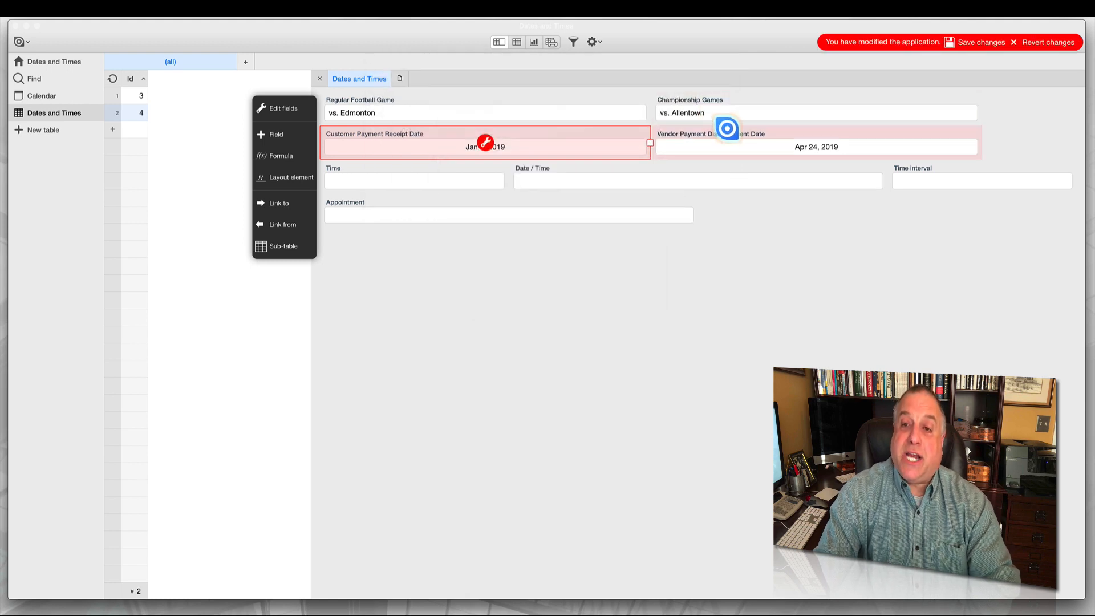
# Step: Set the calendar color of the Vendor Payment Disbursement Date field to the bright green preset
pyautogui.click(736, 134)
pyautogui.click(816, 141)
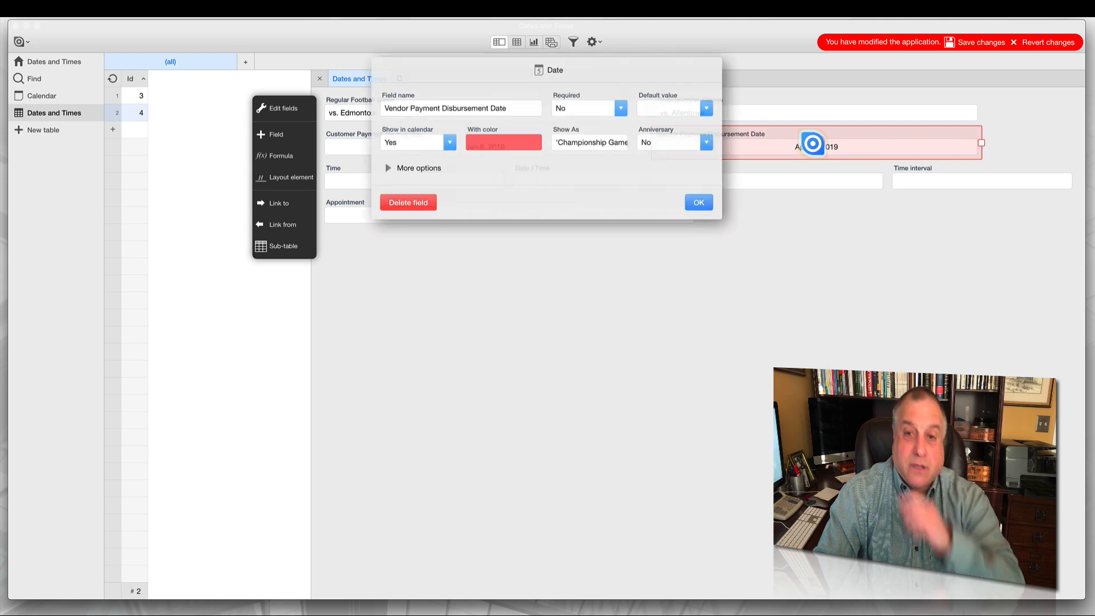
pyautogui.click(477, 138)
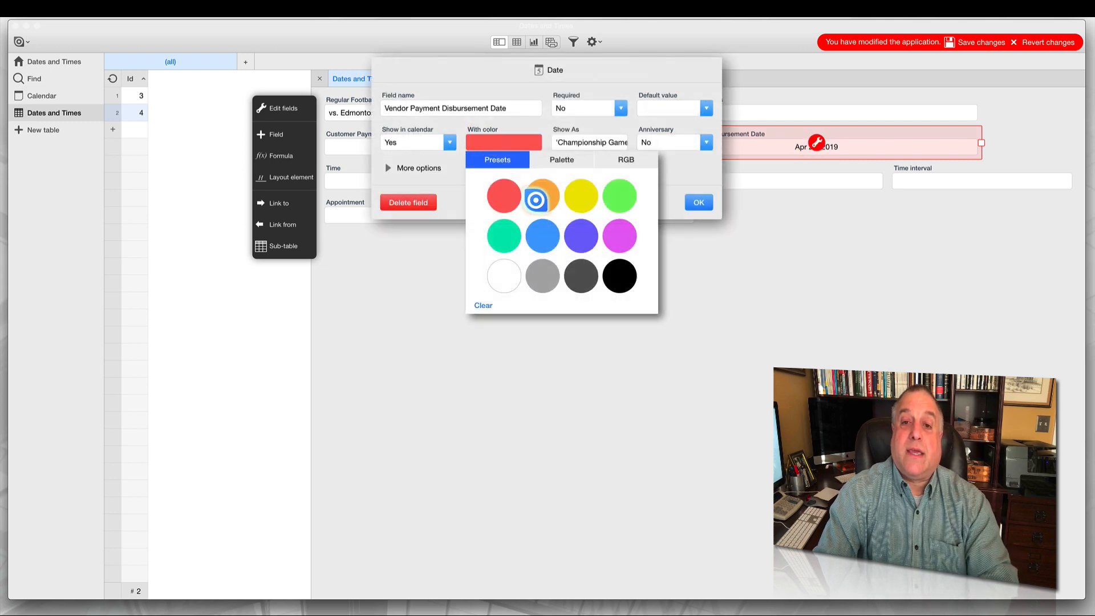
pyautogui.click(615, 196)
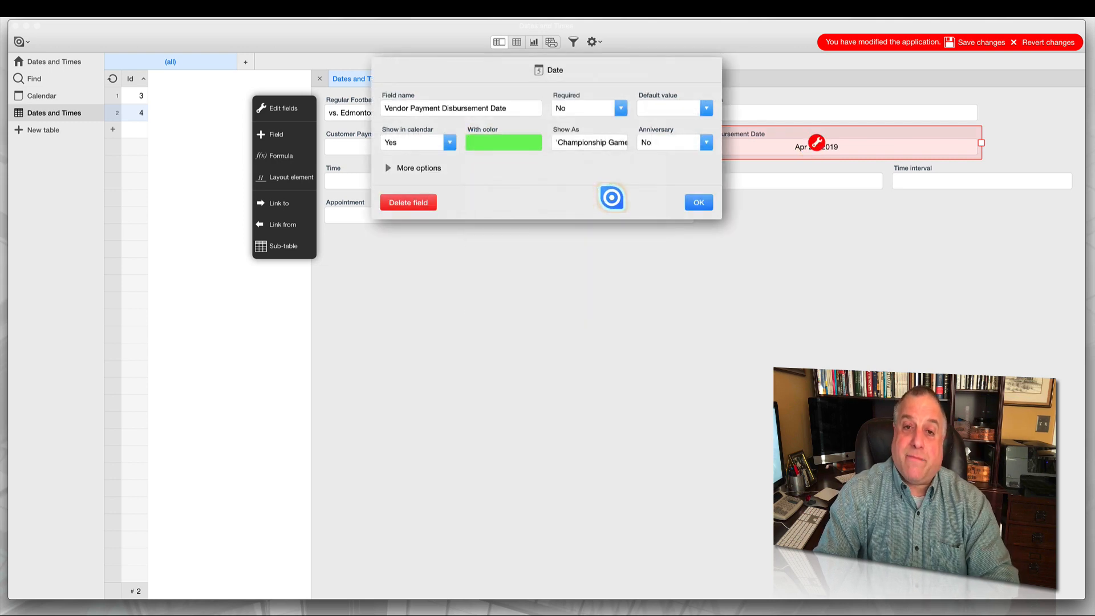
pyautogui.click(699, 202)
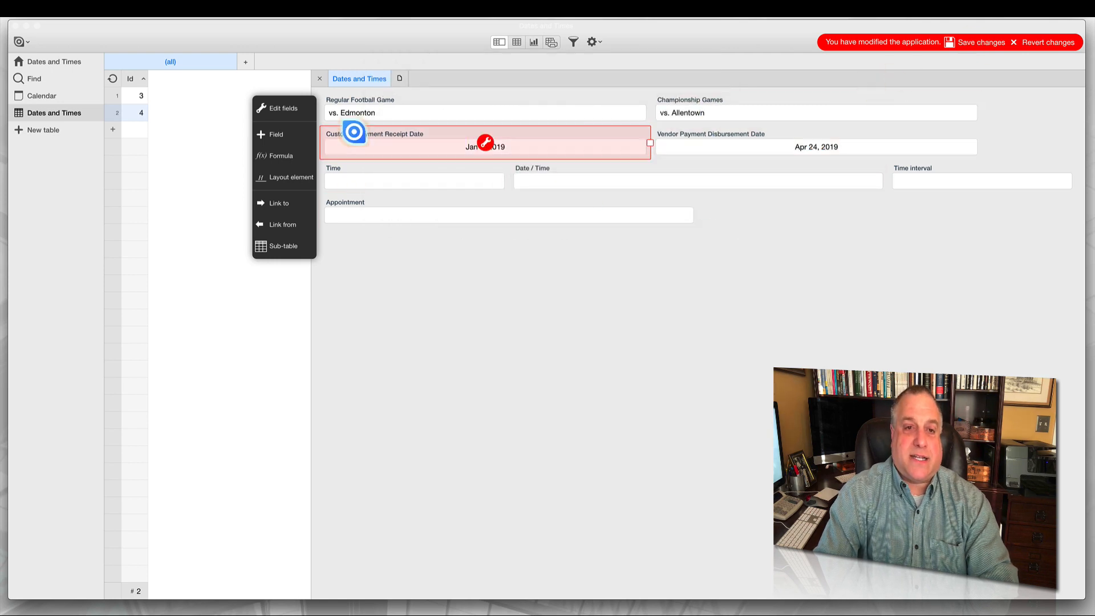
# Step: Rename the Customer Payment Receipt Date field as "Regular Game Date"
pyautogui.click(485, 143)
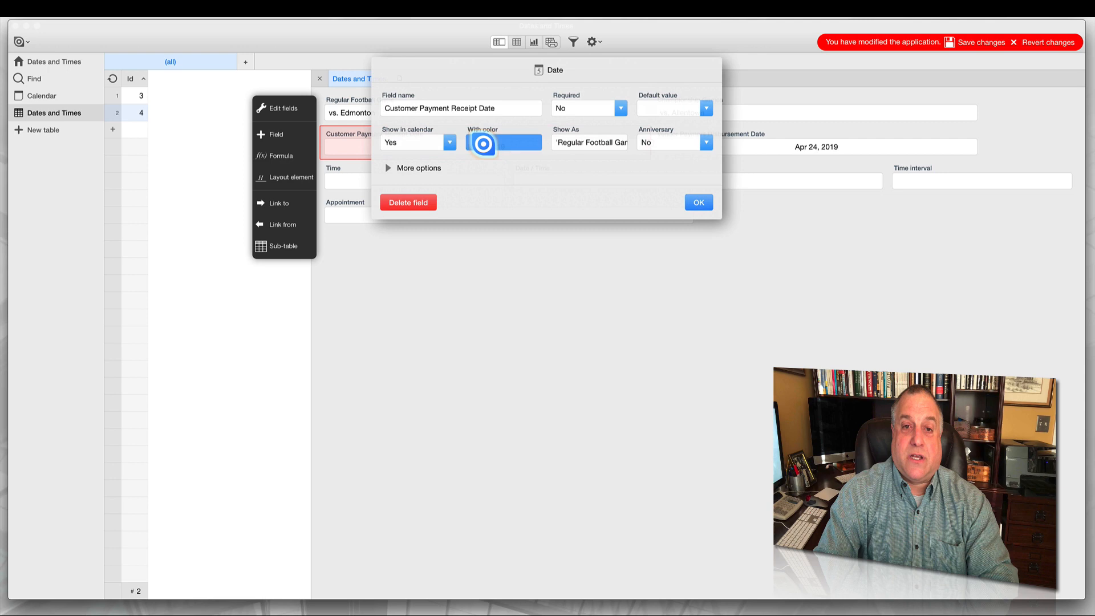
pyautogui.tripleClick(468, 108)
pyautogui.write('Reg')
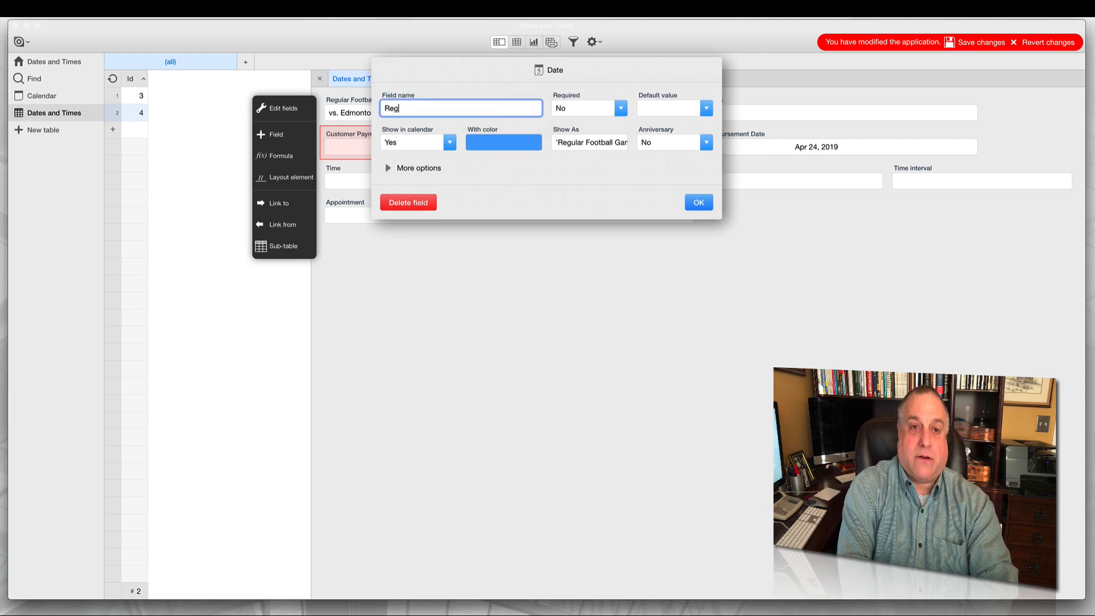
pyautogui.write('ular Game Date')
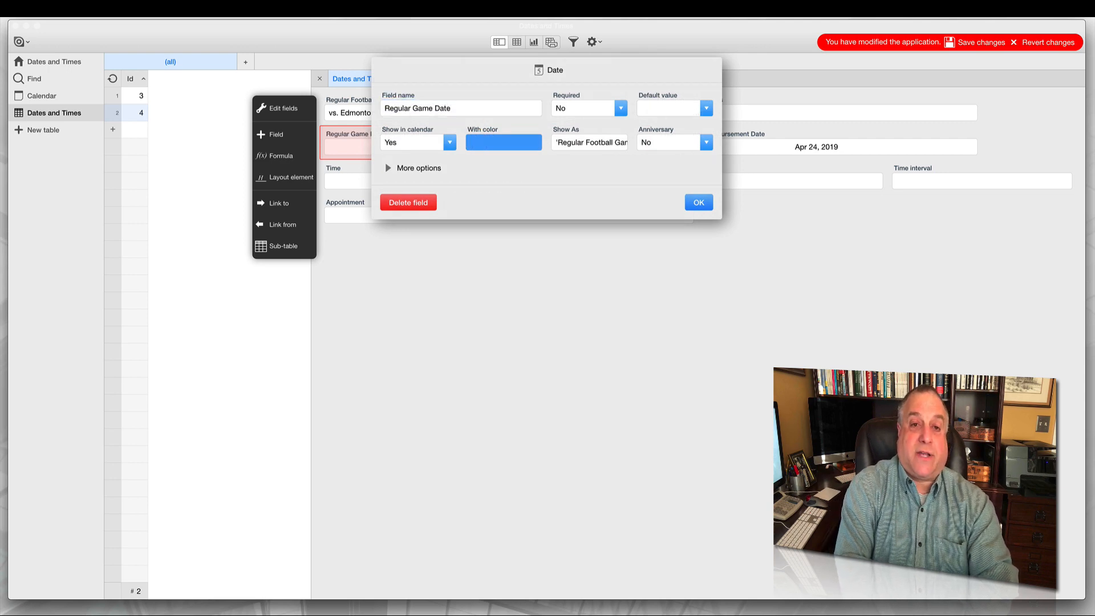
# Step: Rename the Vendor Payment Disbursement Date field as "Championship Game Date", save the changes and leave edit mode
pyautogui.click(705, 203)
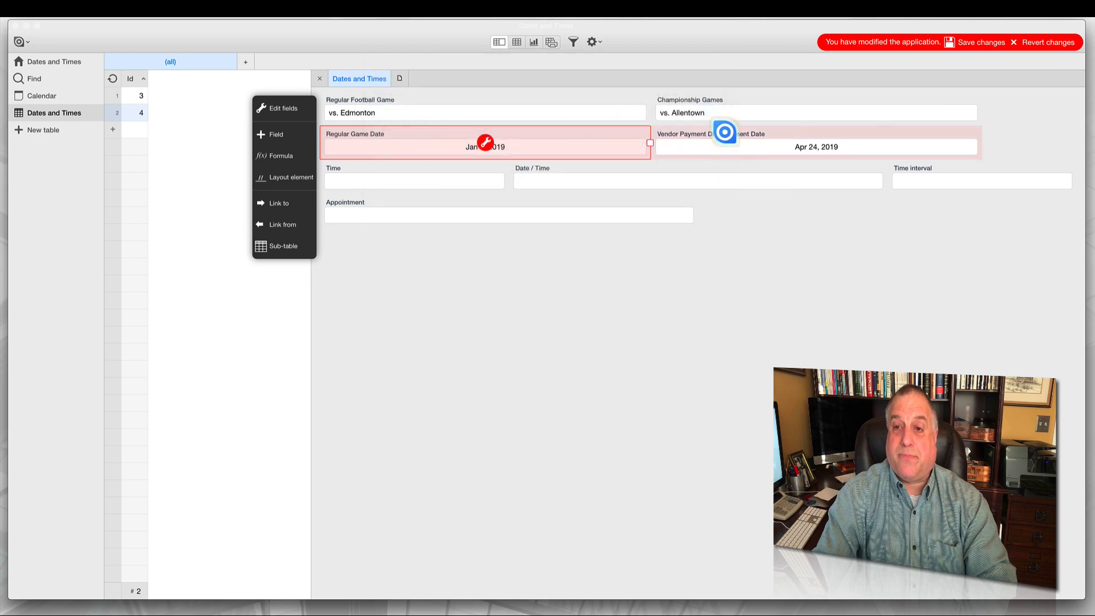
pyautogui.click(725, 132)
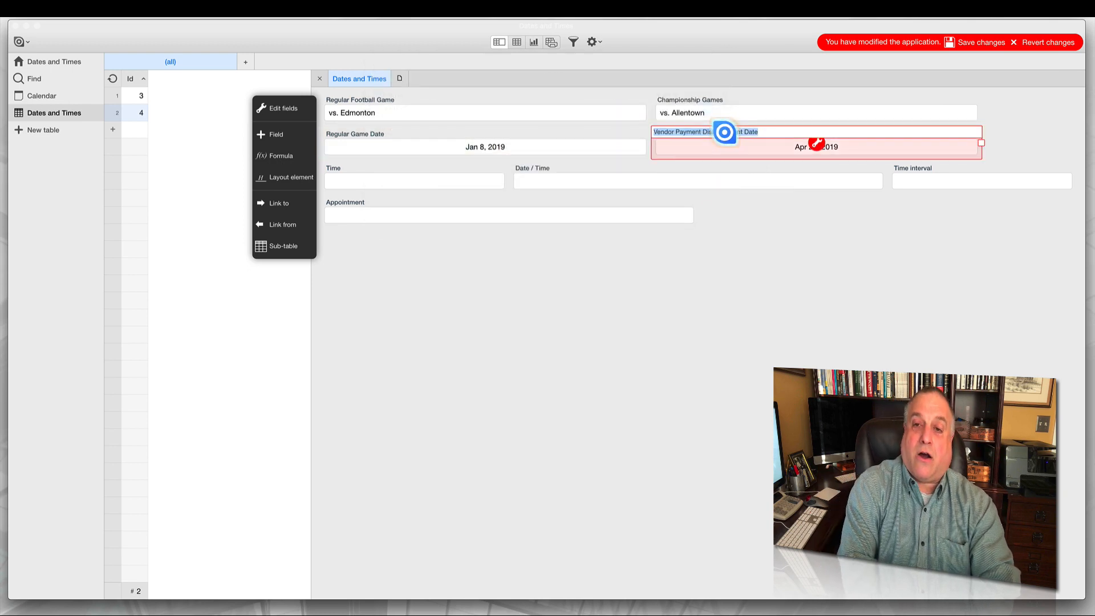
pyautogui.write('Champ')
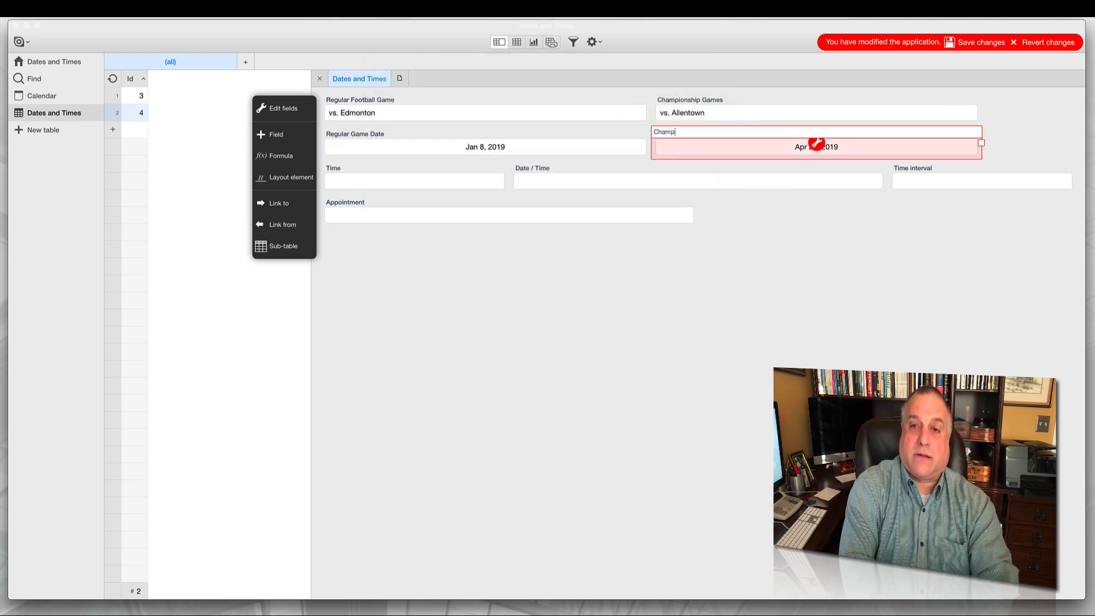
pyautogui.write('ionship G')
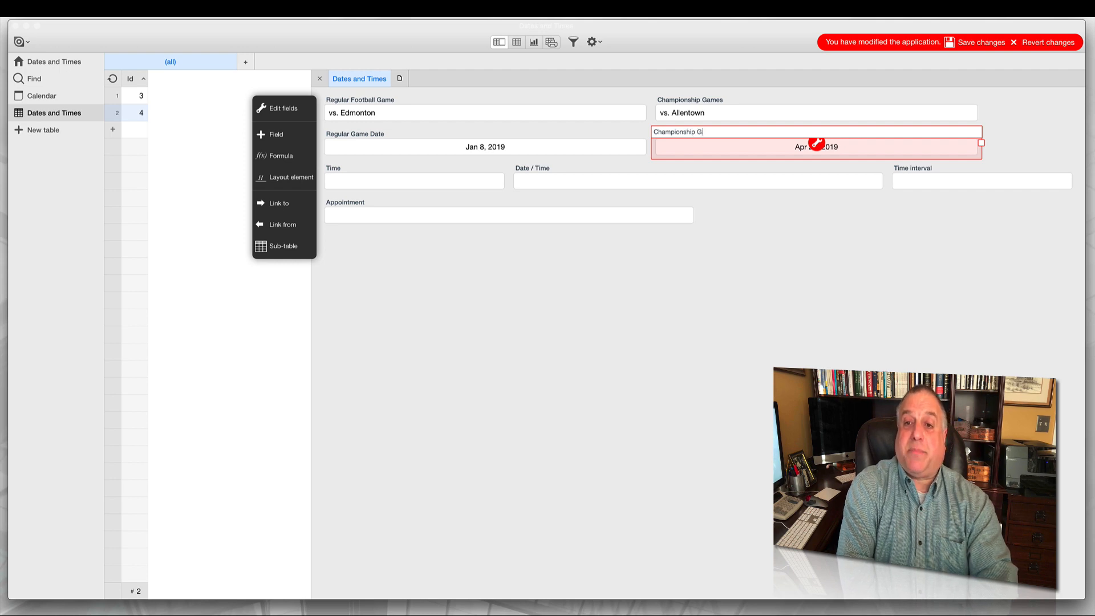
pyautogui.write('ame Date')
pyautogui.click(742, 286)
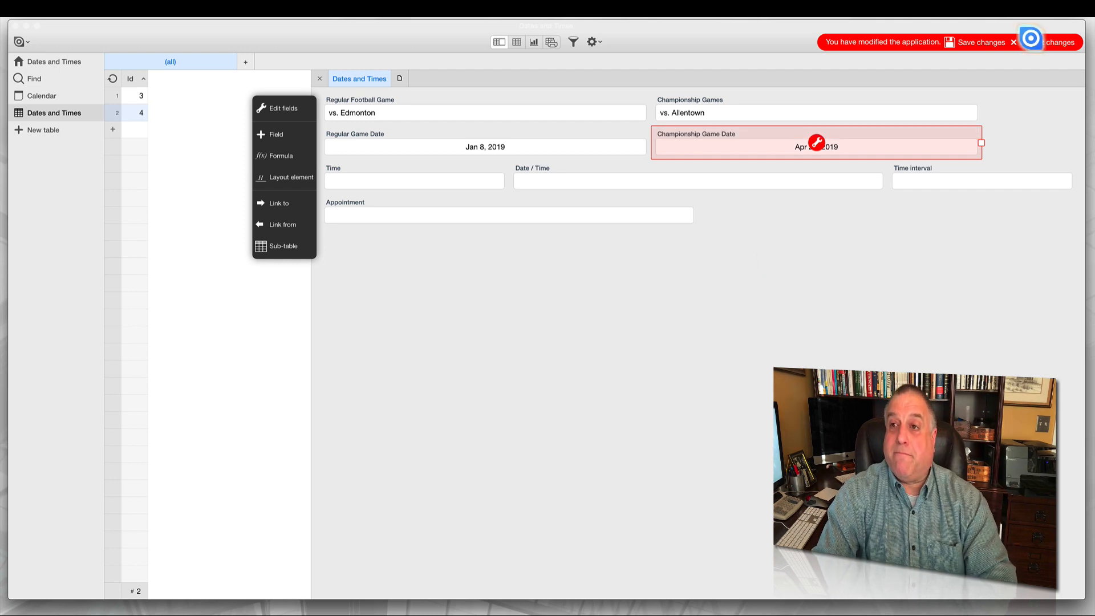
pyautogui.click(977, 41)
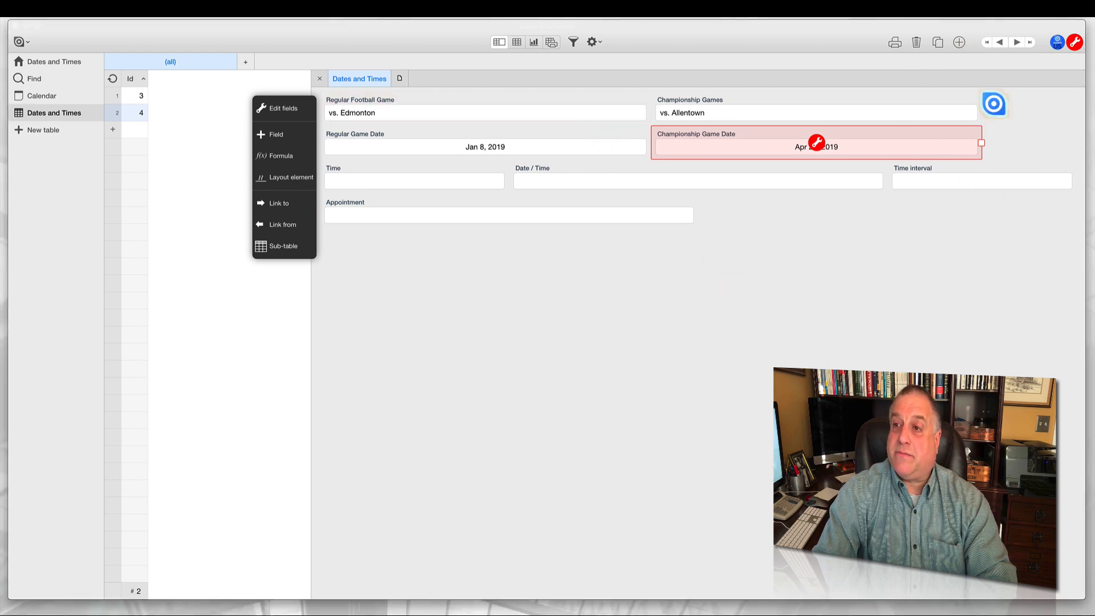
pyautogui.click(1074, 42)
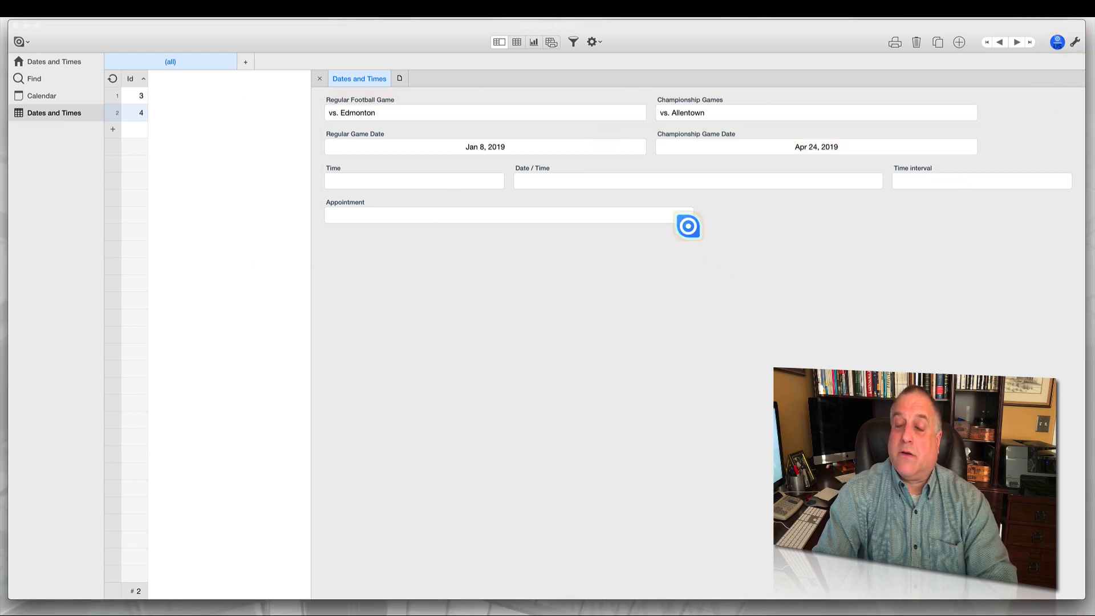
# Step: Examine the football game entries in the calendar for January and April 2019
pyautogui.click(38, 95)
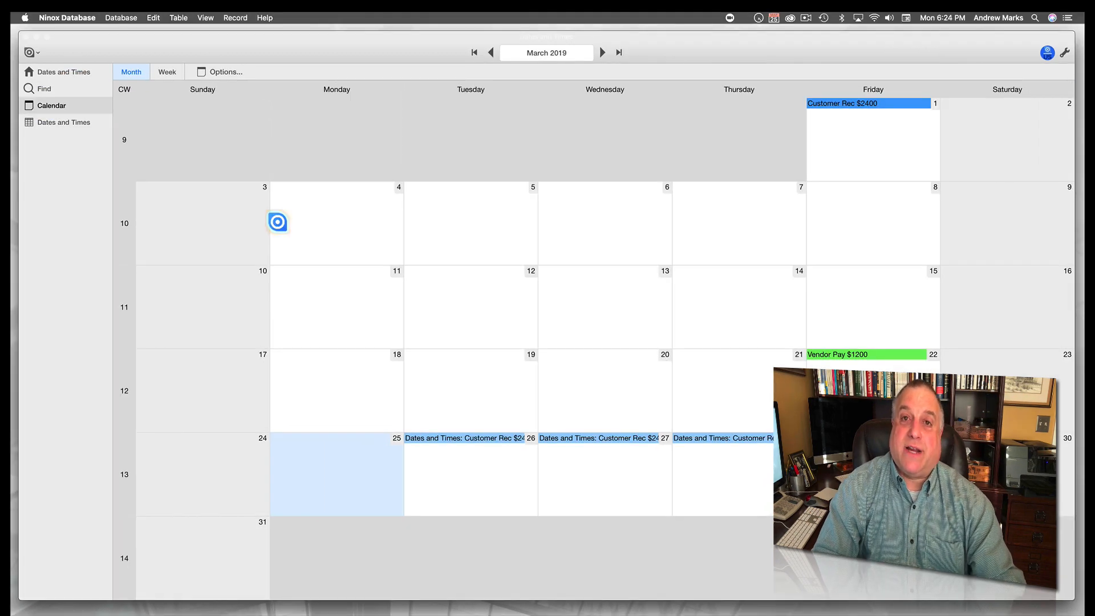
pyautogui.click(490, 52)
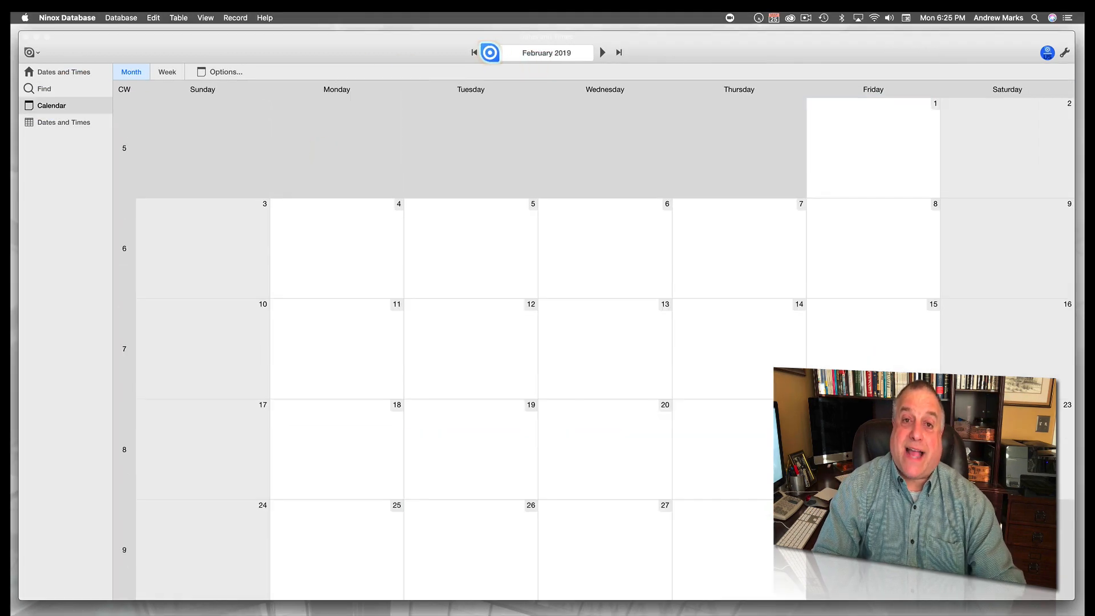
pyautogui.click(490, 52)
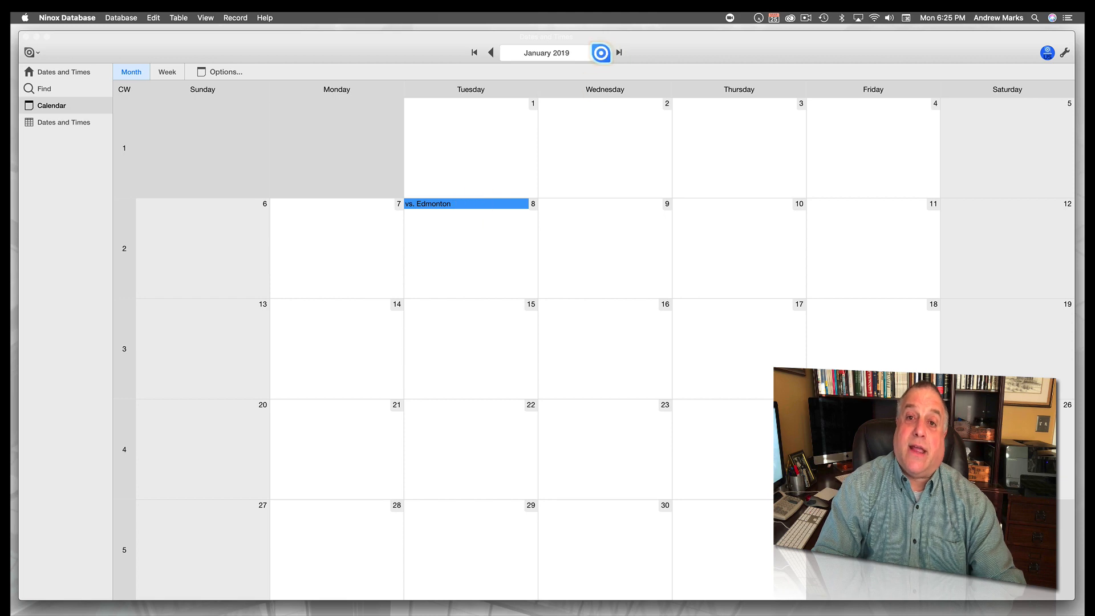
pyautogui.click(601, 52)
pyautogui.click(601, 53)
pyautogui.click(602, 53)
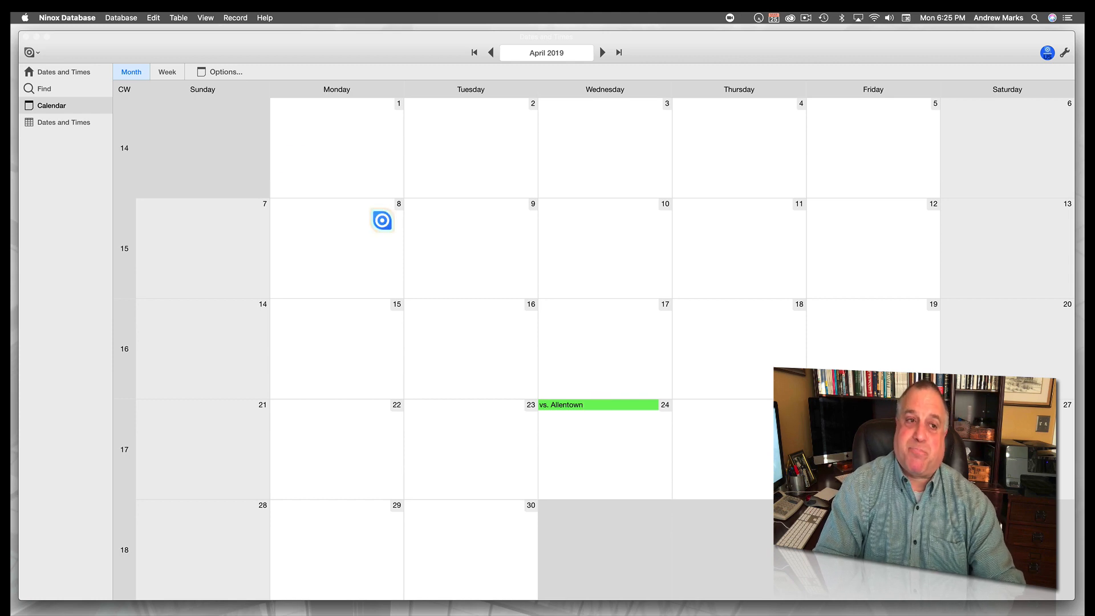
# Step: Return to the Dates and Times table in edit mode and review the Show As formula of the Regular Game Date field
pyautogui.click(57, 122)
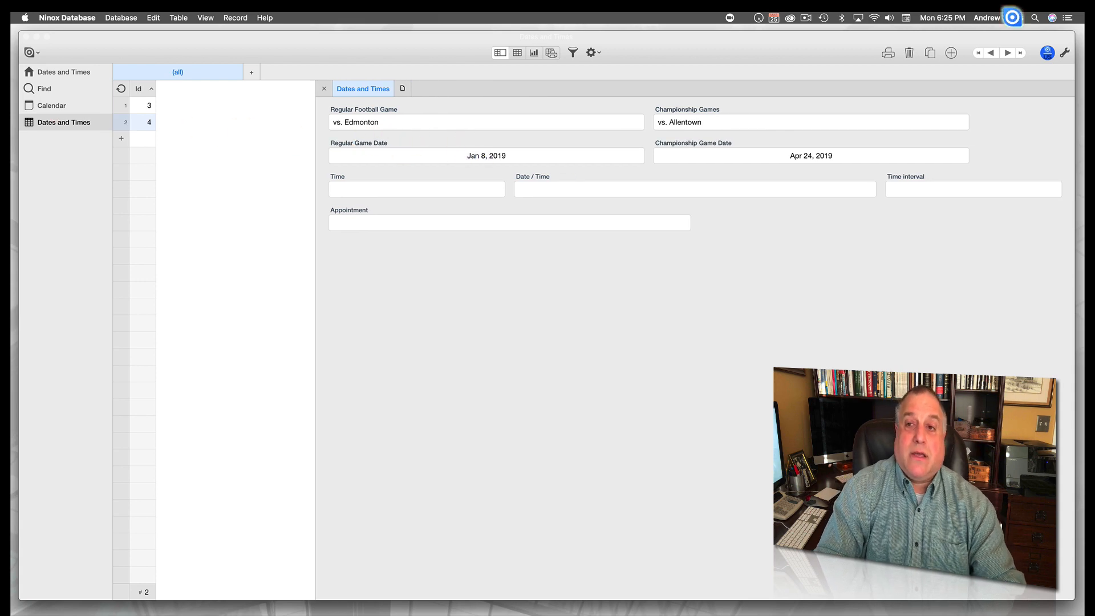
pyautogui.click(1065, 53)
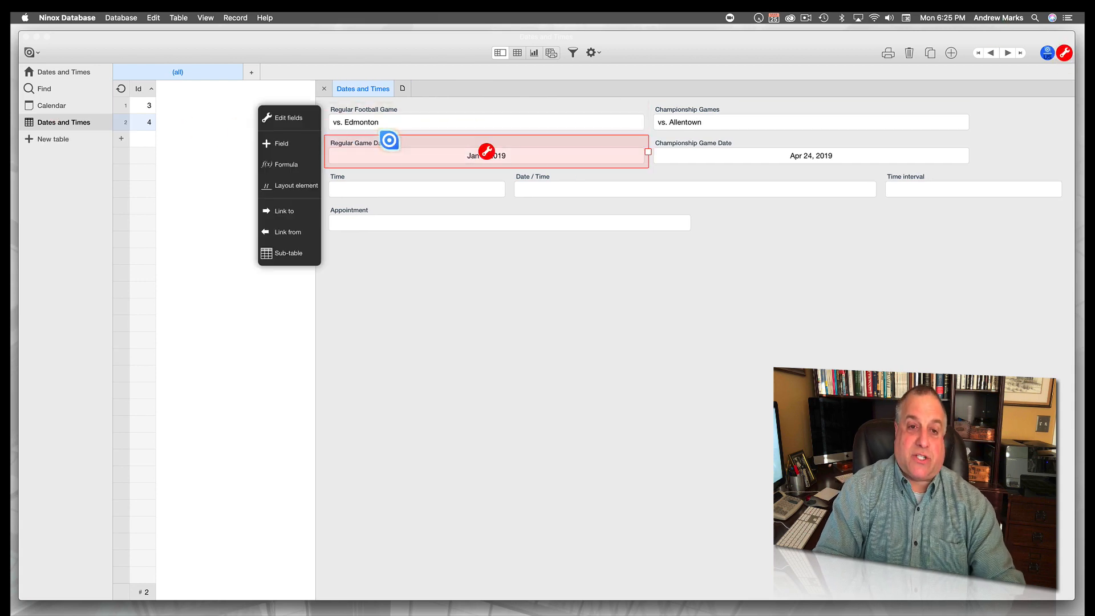
pyautogui.click(485, 151)
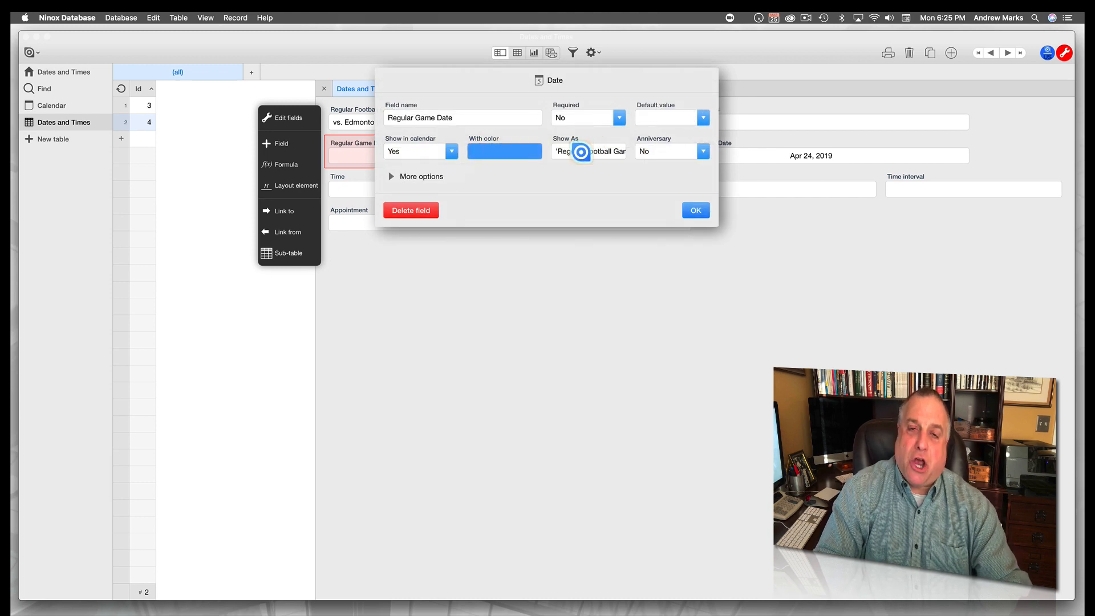
pyautogui.click(582, 152)
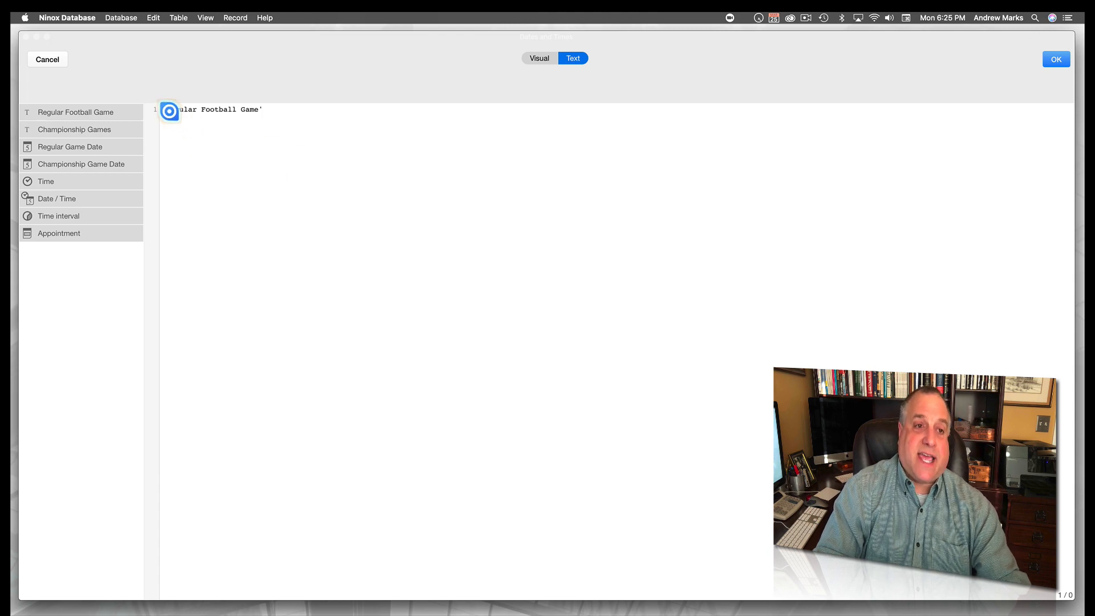
pyautogui.moveTo(165, 110); pyautogui.dragTo(262, 110)
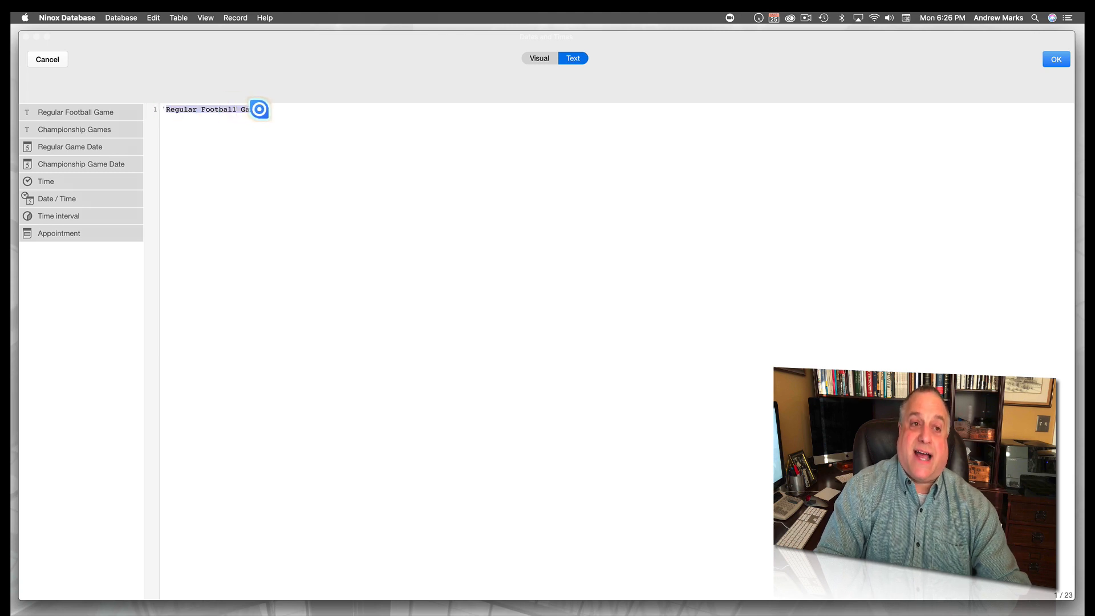
pyautogui.click(49, 61)
pyautogui.click(465, 150)
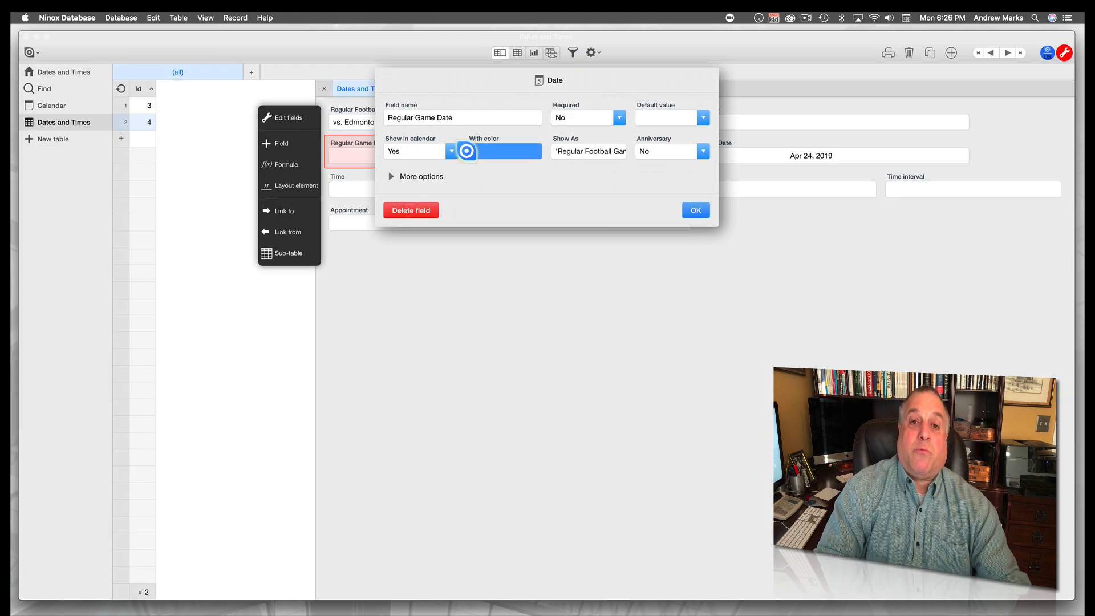
pyautogui.click(384, 264)
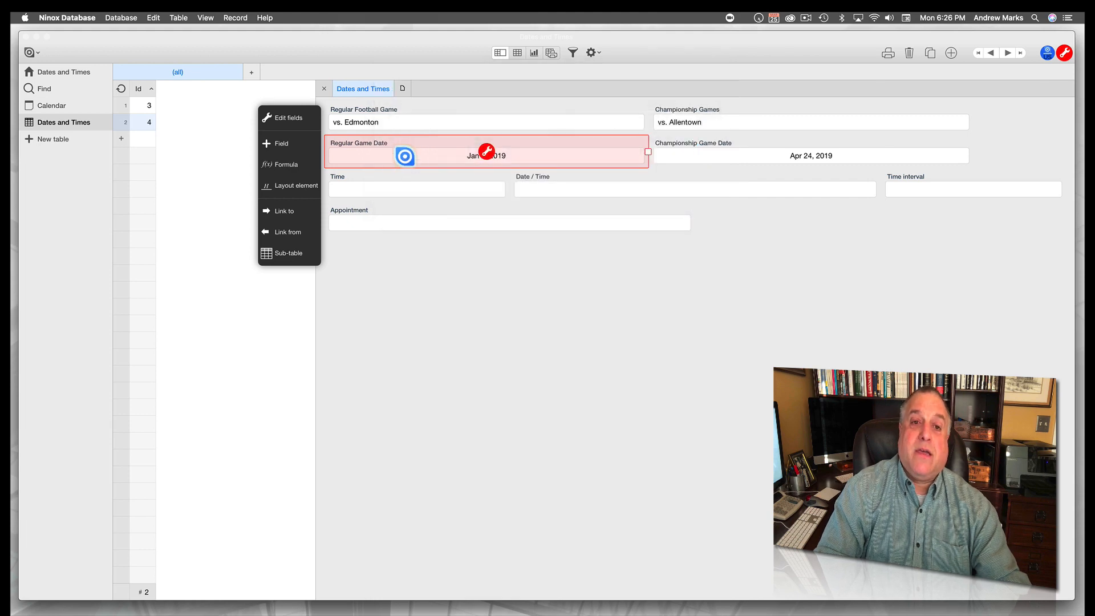
# Step: Review the Show As formula of the Championship Game Date field
pyautogui.click(759, 139)
pyautogui.click(809, 150)
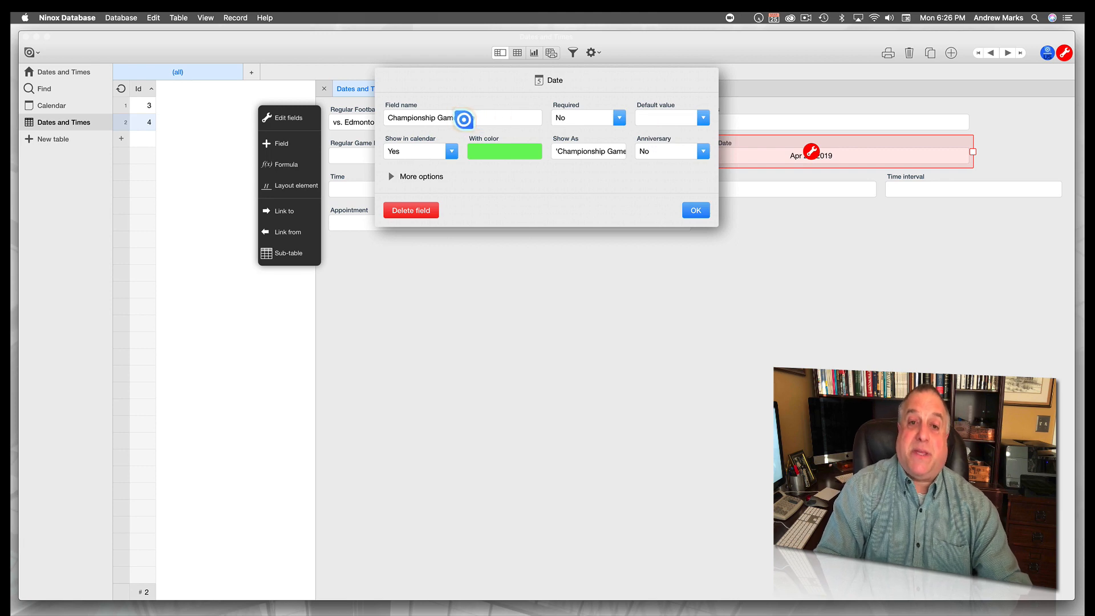
pyautogui.click(560, 150)
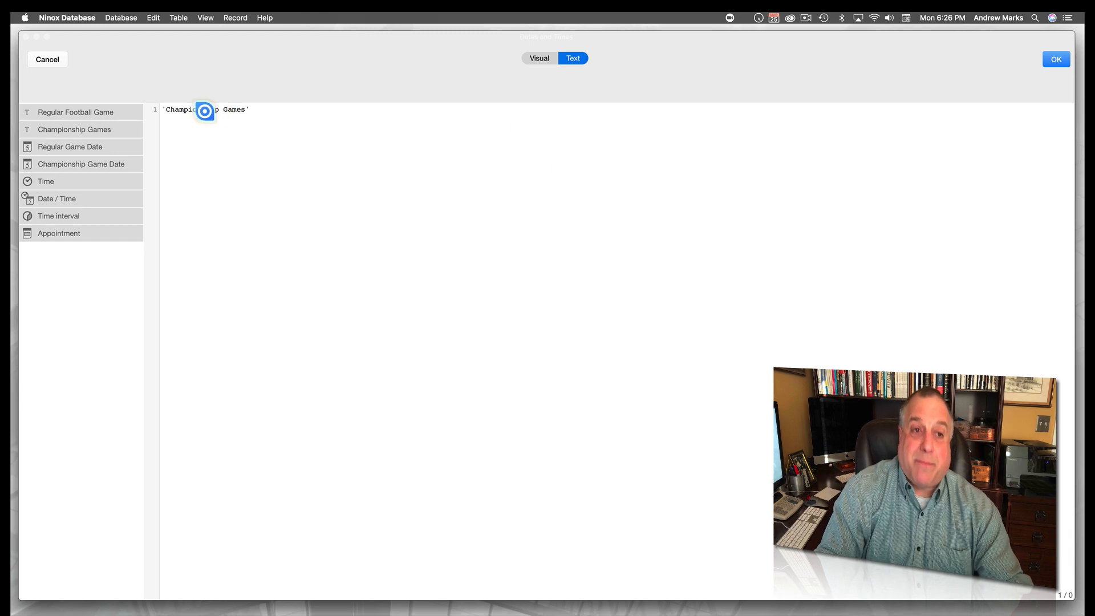
pyautogui.click(1056, 59)
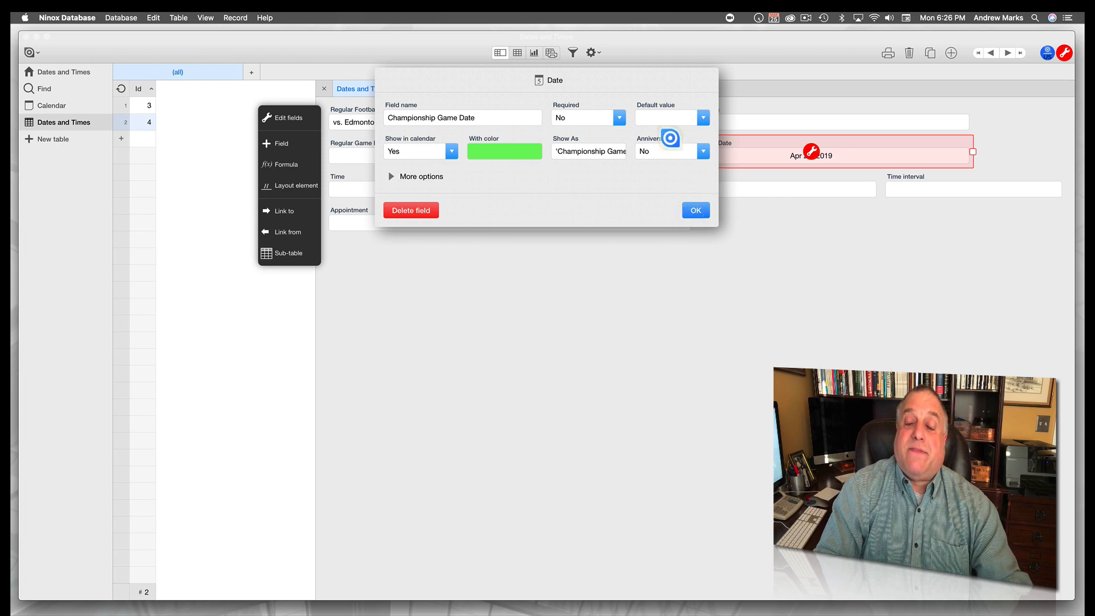
# Step: Set Anniversary to Yes for the Championship Game Date field and save the changes
pyautogui.click(704, 151)
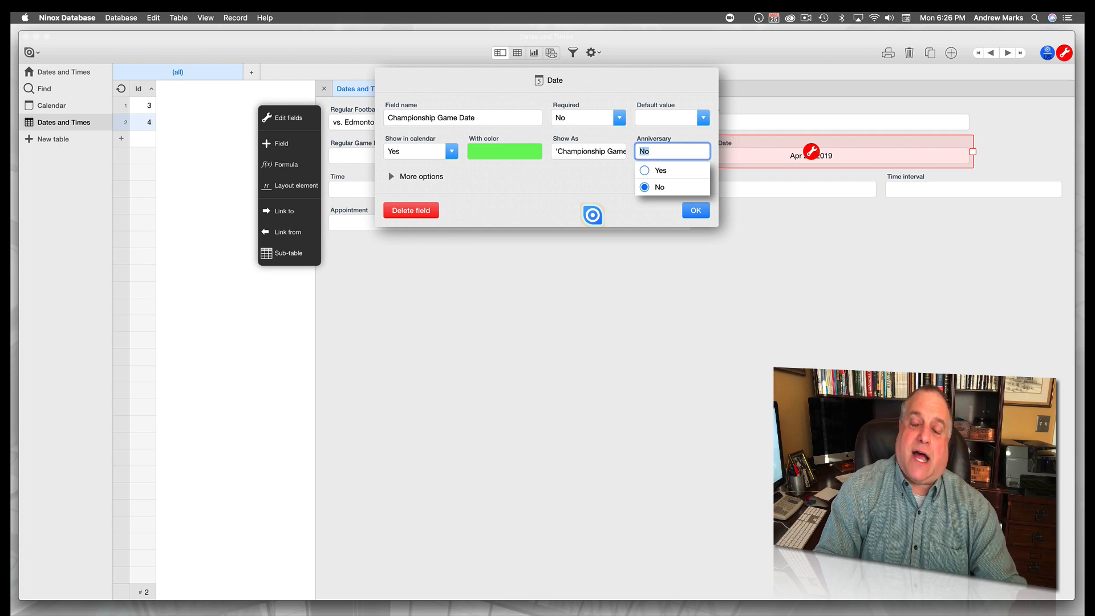
pyautogui.click(591, 212)
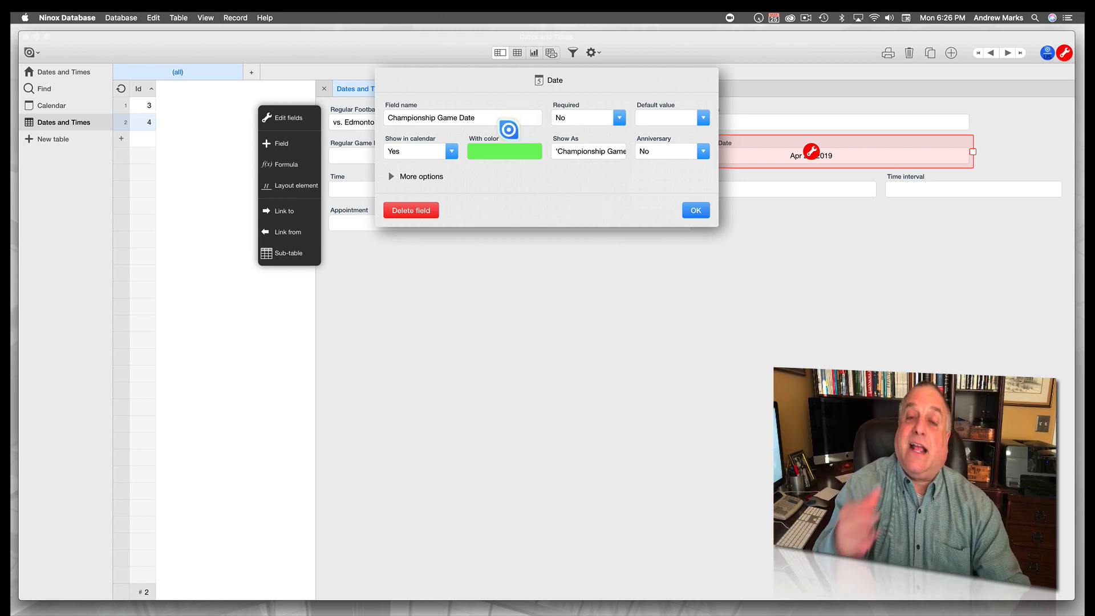
pyautogui.click(655, 153)
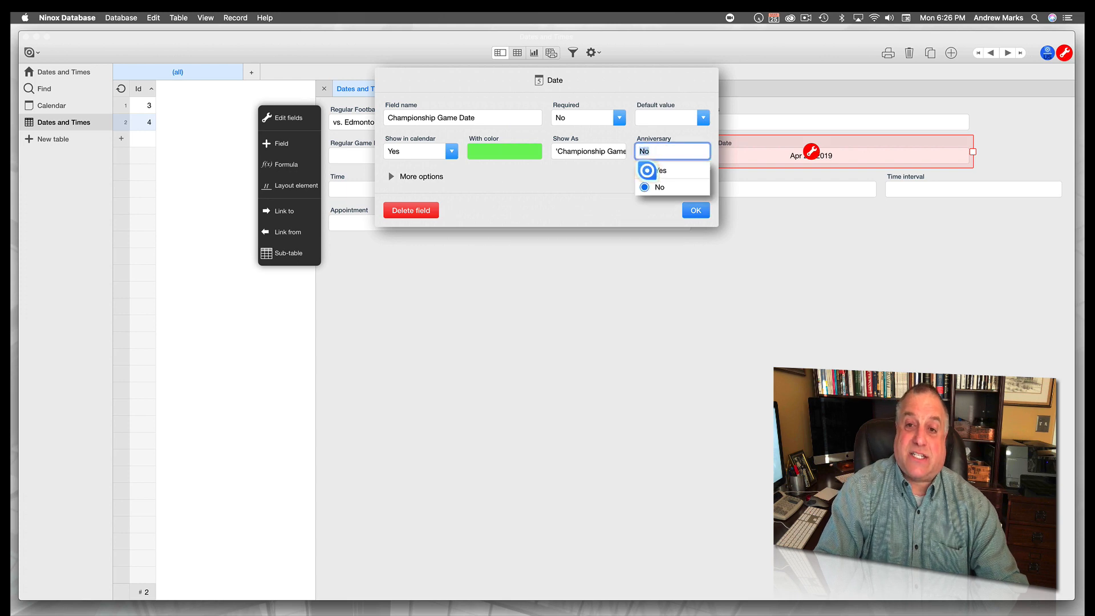
pyautogui.click(654, 169)
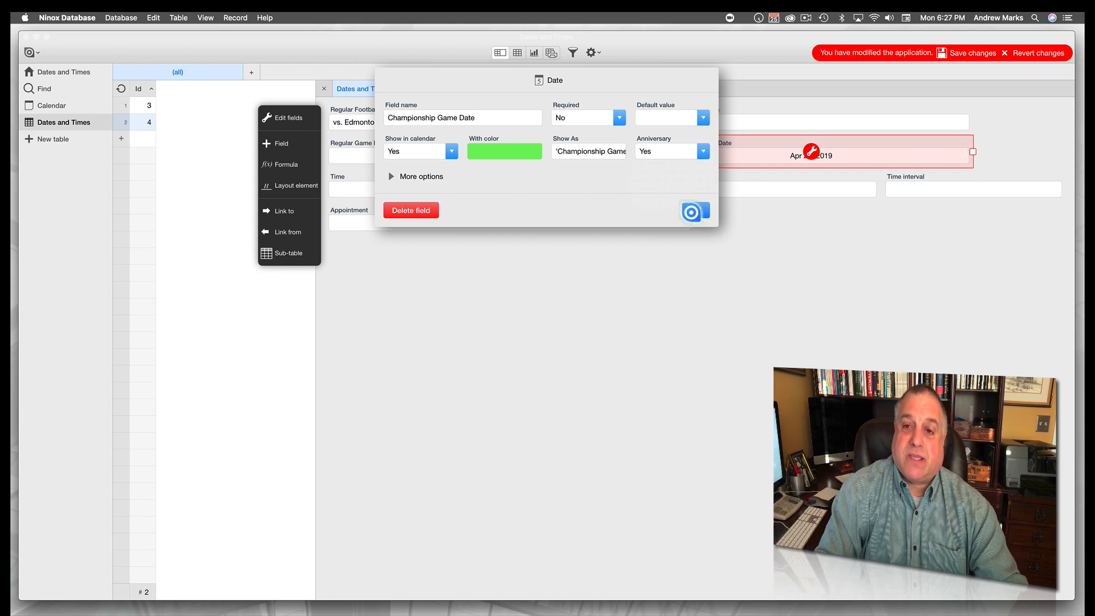
pyautogui.click(695, 210)
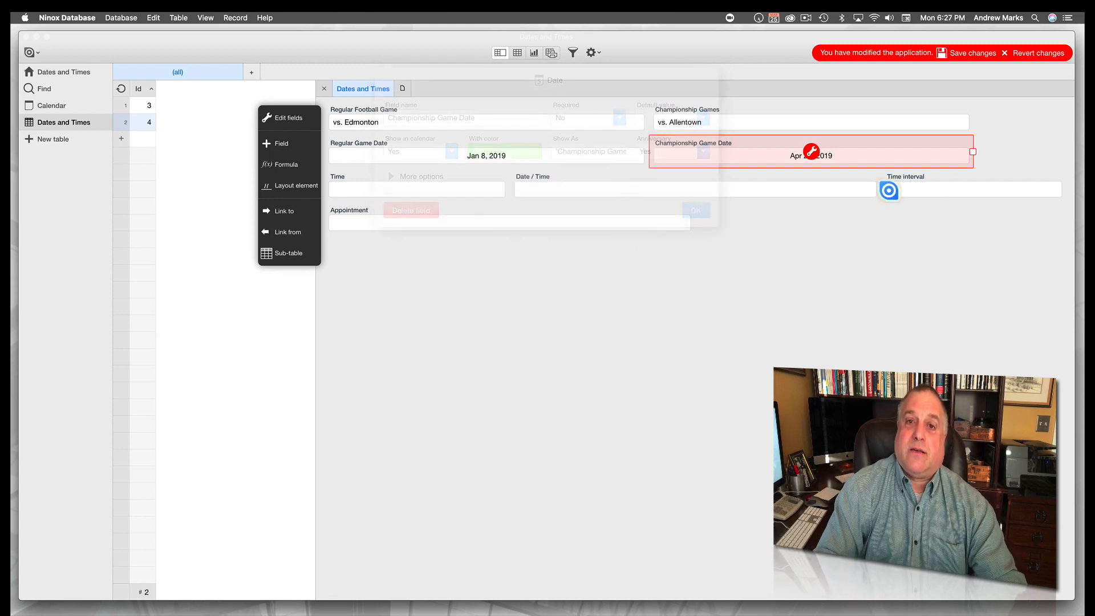
pyautogui.click(966, 54)
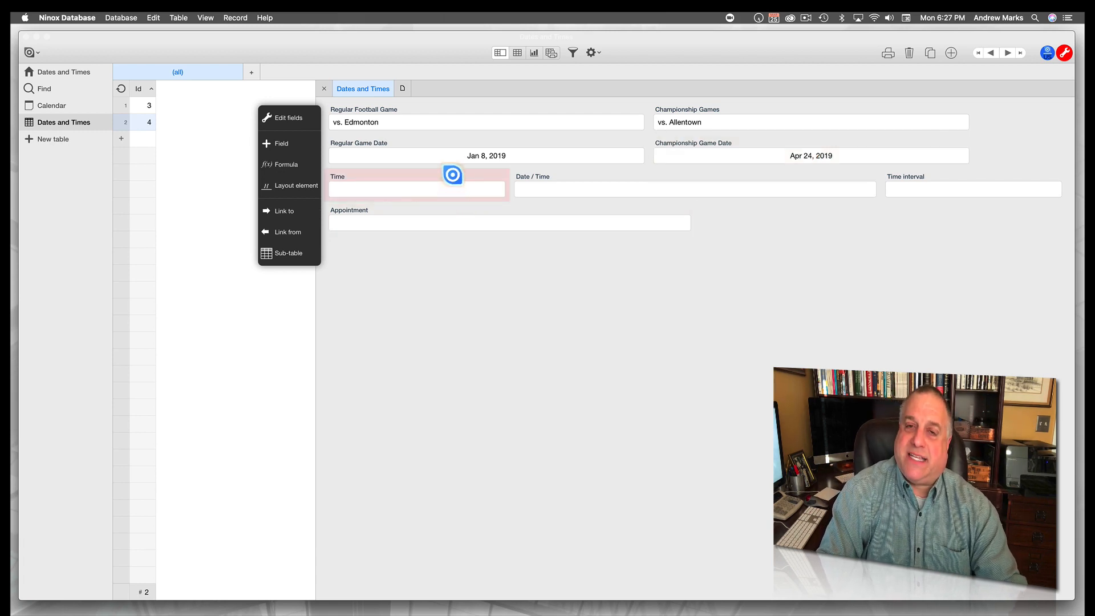
# Step: Check the March 2019 calendar and return to the Dates and Times table
pyautogui.click(453, 175)
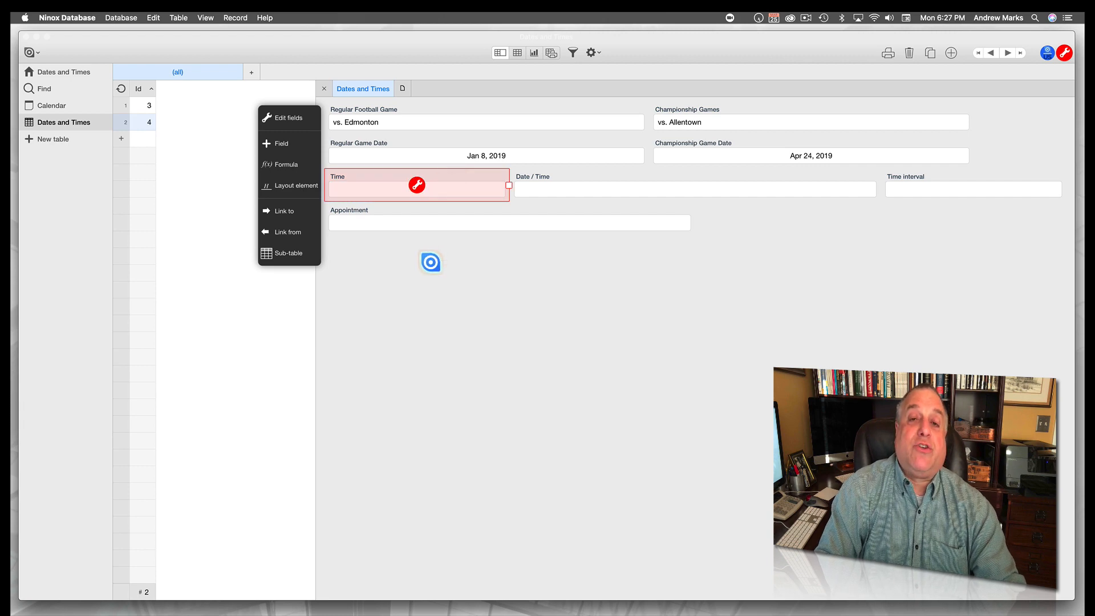
pyautogui.click(430, 262)
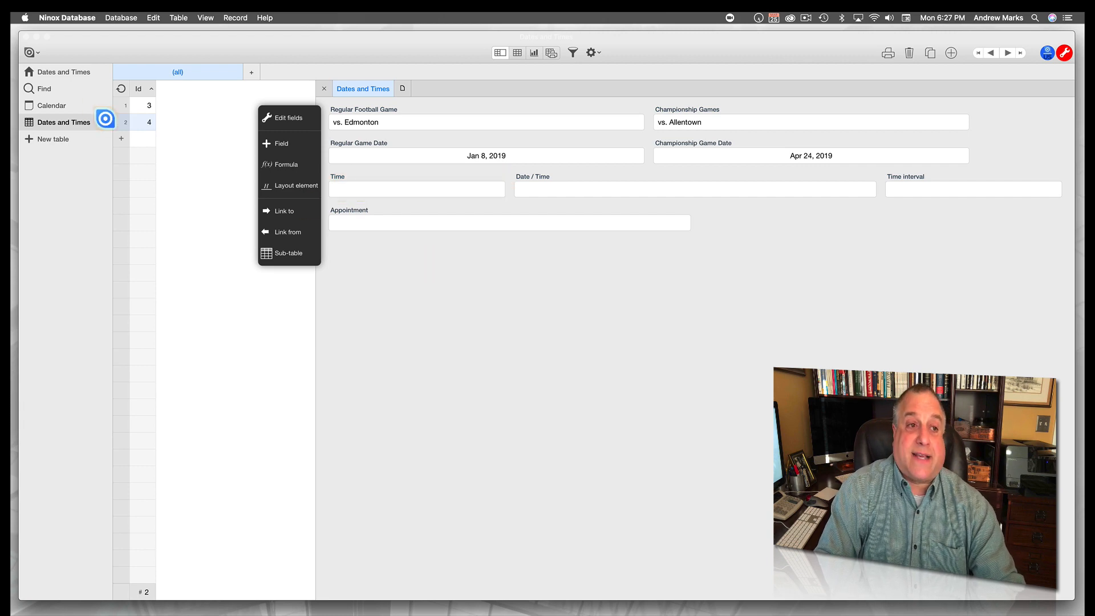
pyautogui.click(51, 105)
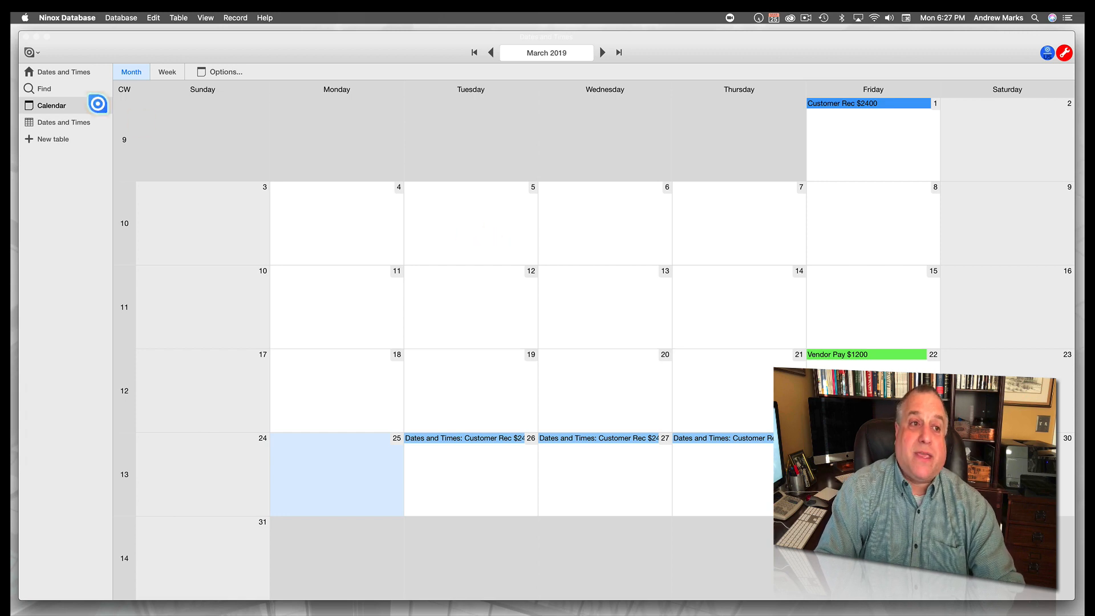
pyautogui.click(36, 121)
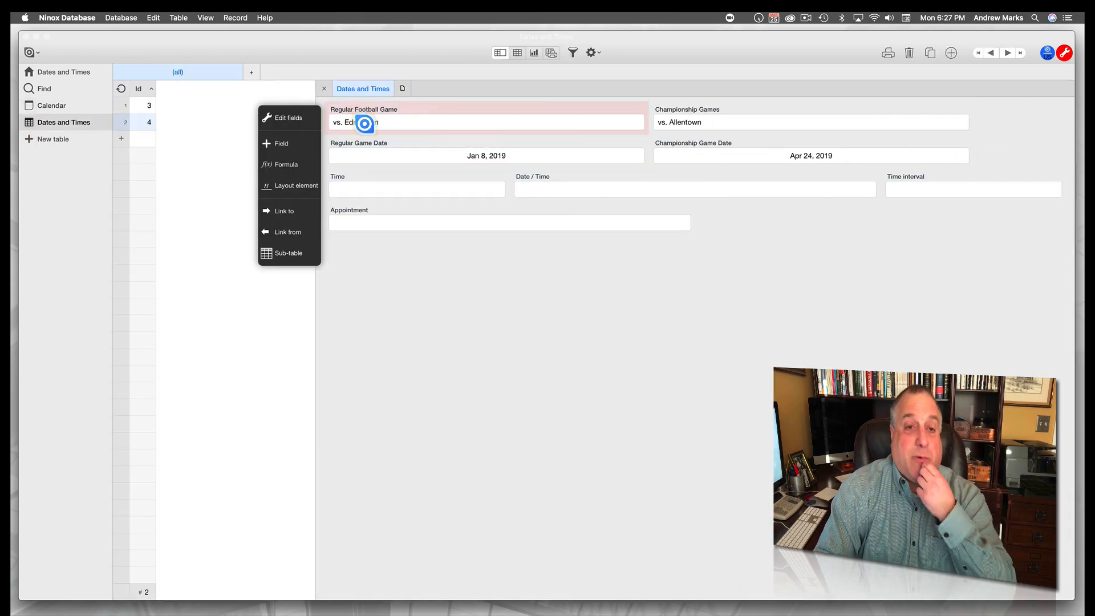
# Step: Duplicate record 3 and change the copy's Regular Football Game entry to "Customer Rec $8250"
pyautogui.click(140, 105)
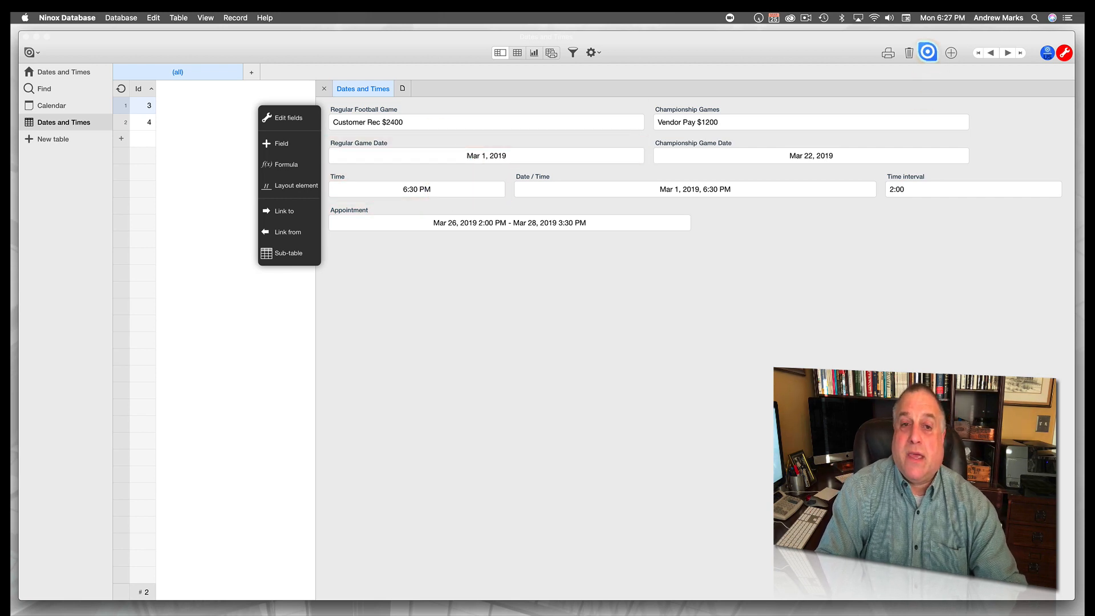
pyautogui.click(930, 53)
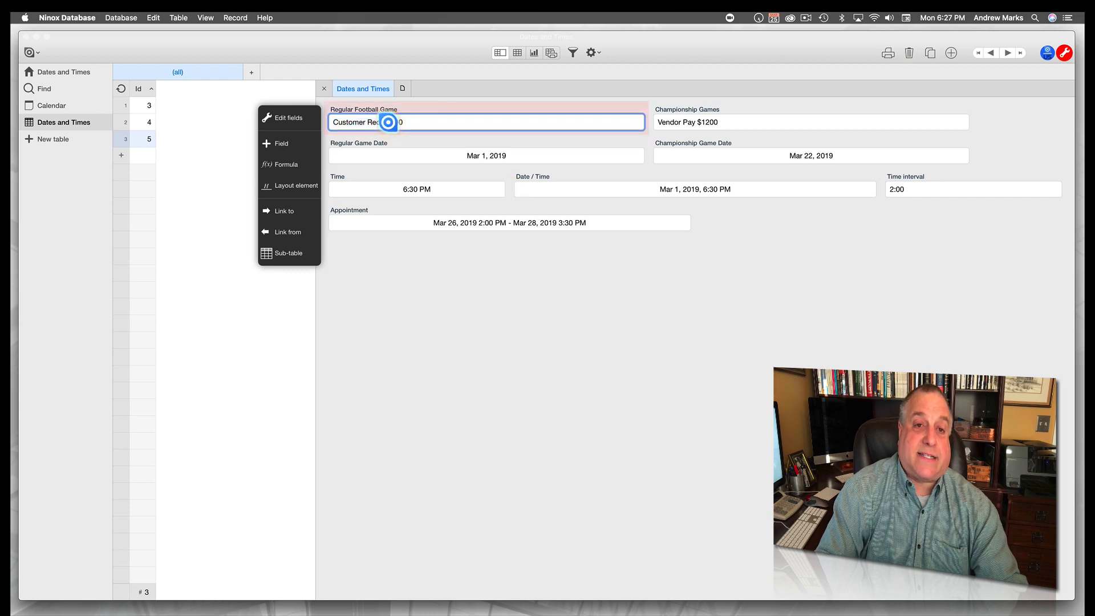
pyautogui.moveTo(385, 122); pyautogui.dragTo(406, 121)
pyautogui.write('$825')
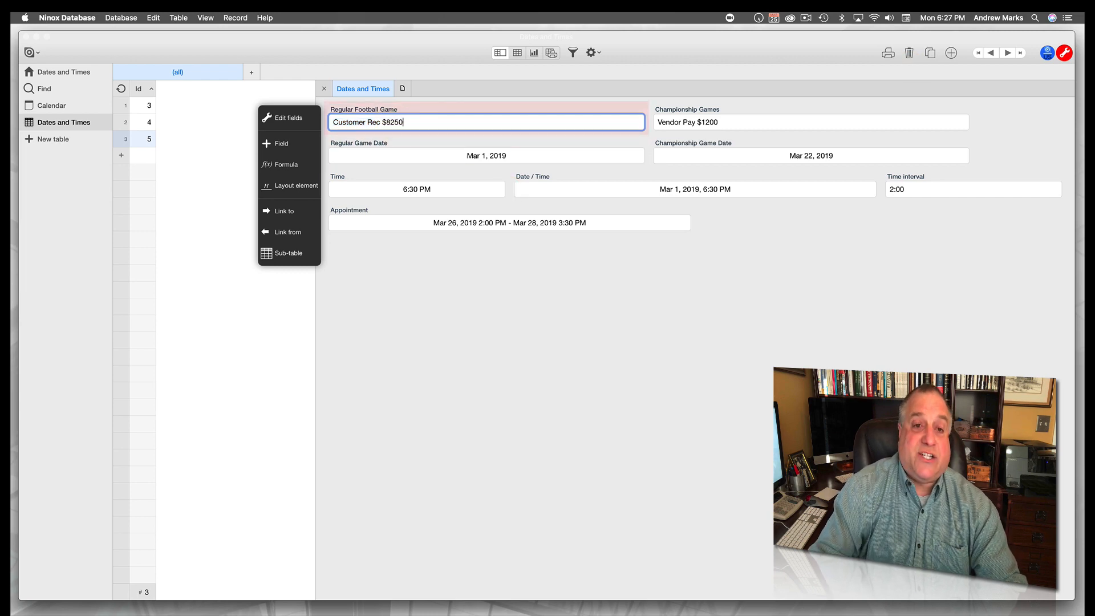
pyautogui.click(406, 185)
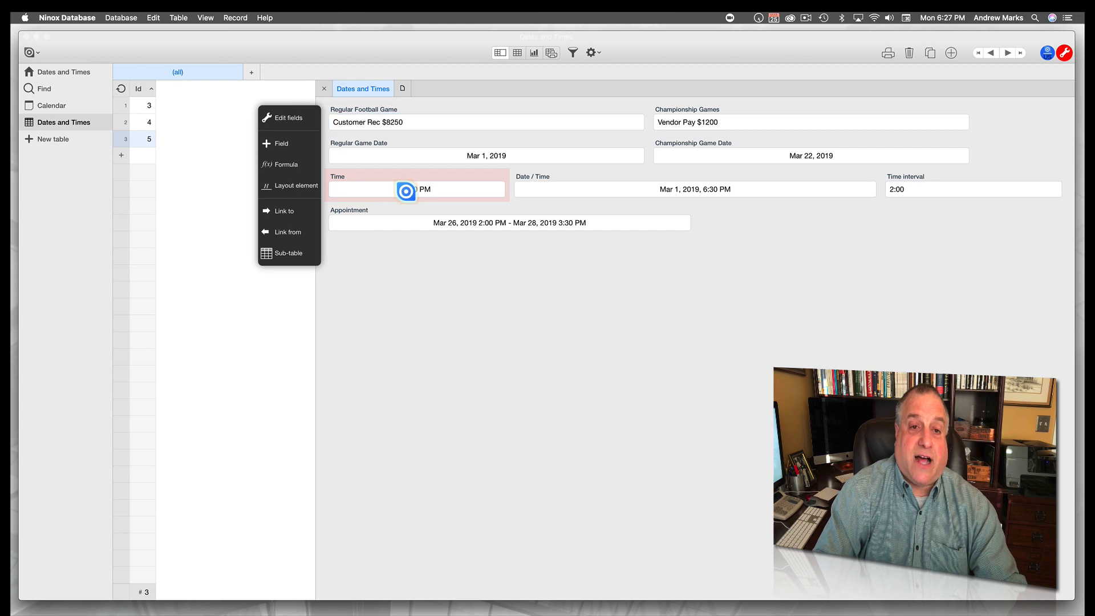
# Step: Set the Time field of the duplicated record to 4:30 AM
pyautogui.click(337, 243)
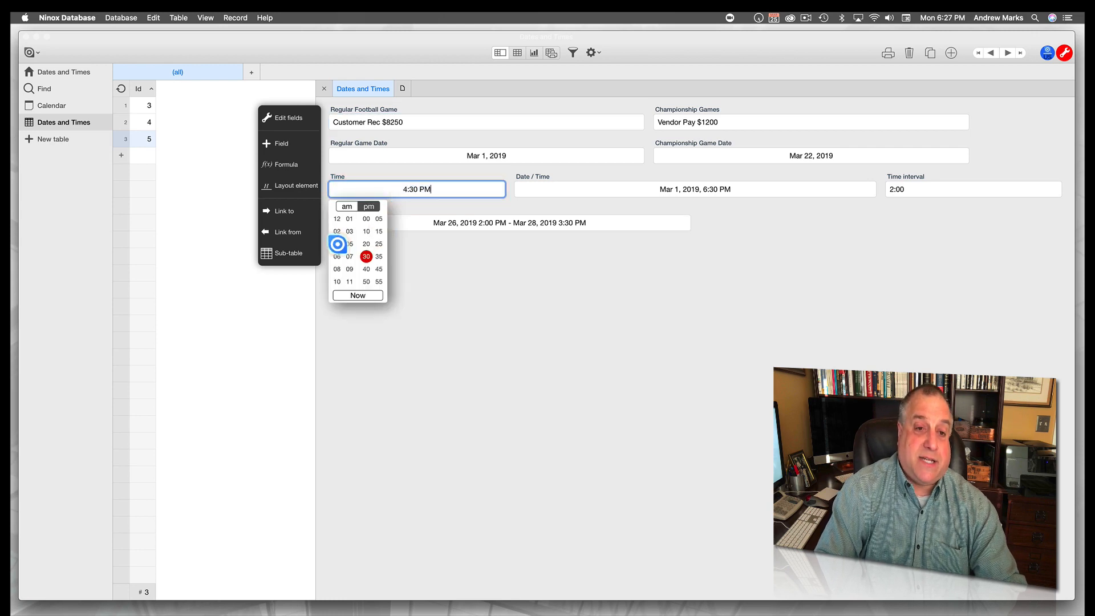
pyautogui.click(346, 207)
pyautogui.click(459, 287)
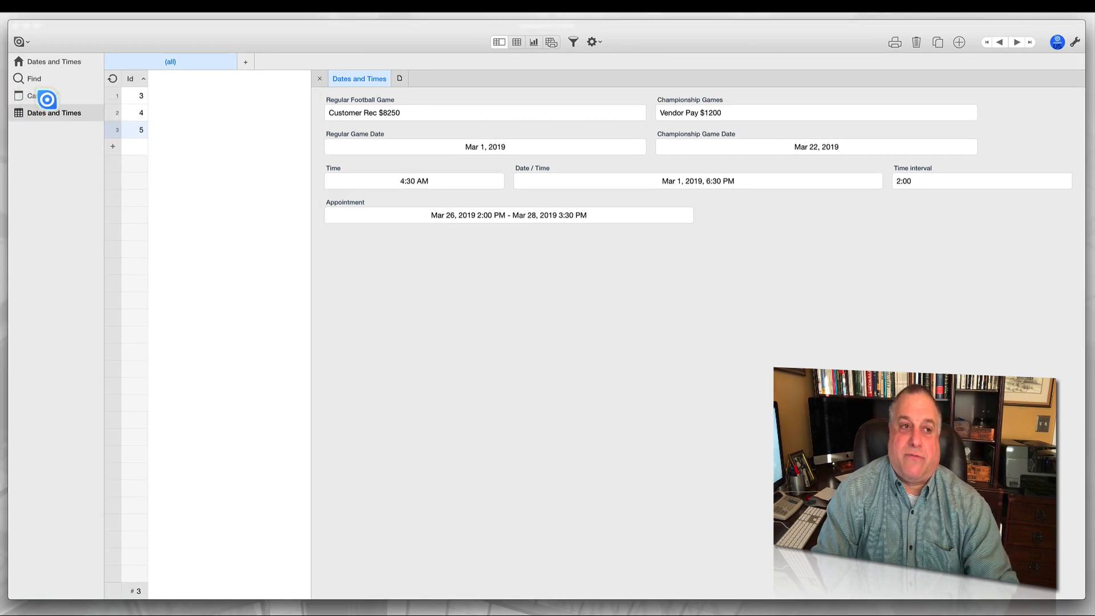
# Step: Inspect the Customer Rec $8250 and Vendor Pay $1200 entries in the March 2019 calendar and return to the Dates and Times table
pyautogui.click(43, 95)
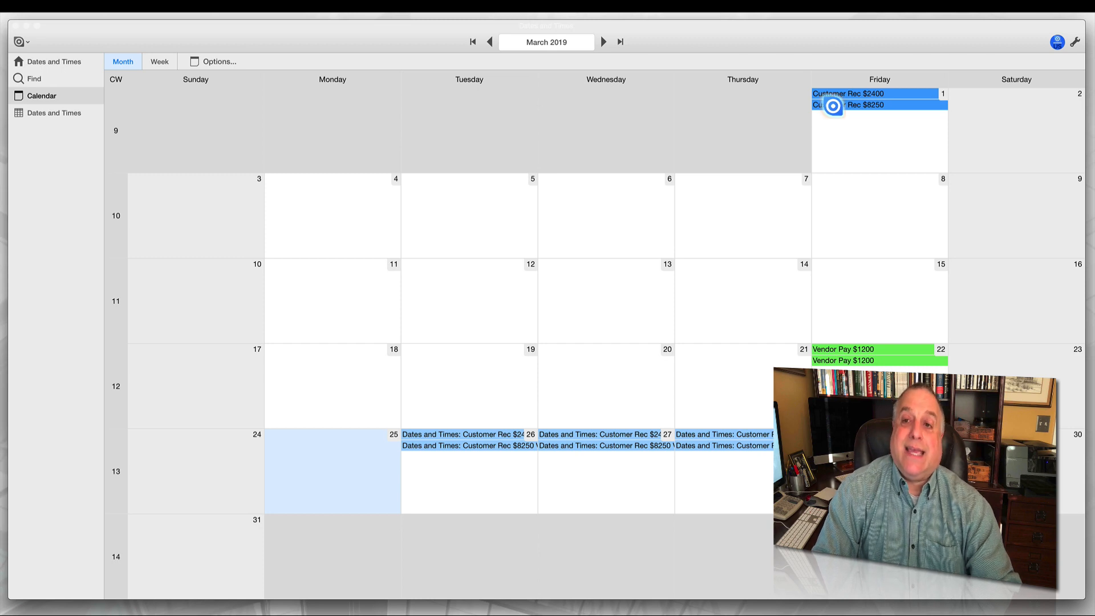
pyautogui.doubleClick(833, 105)
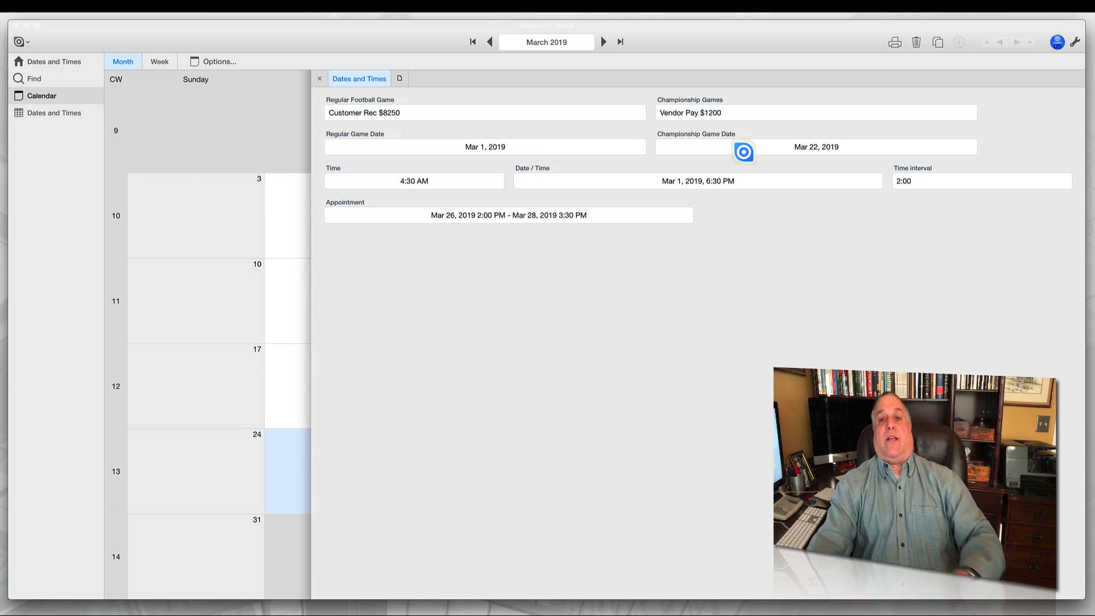
pyautogui.click(320, 78)
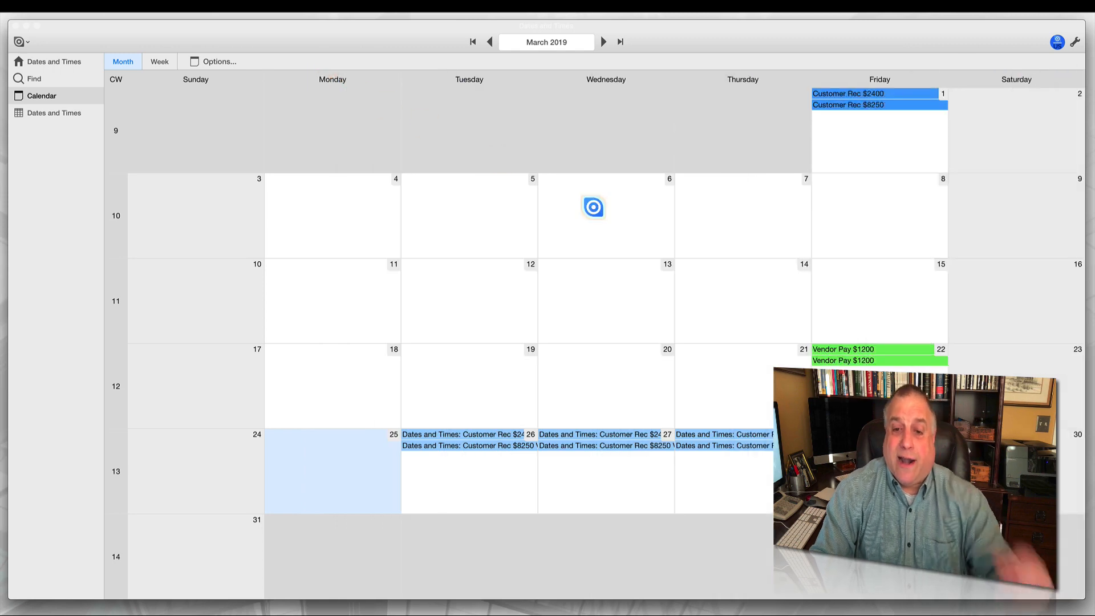
pyautogui.click(838, 349)
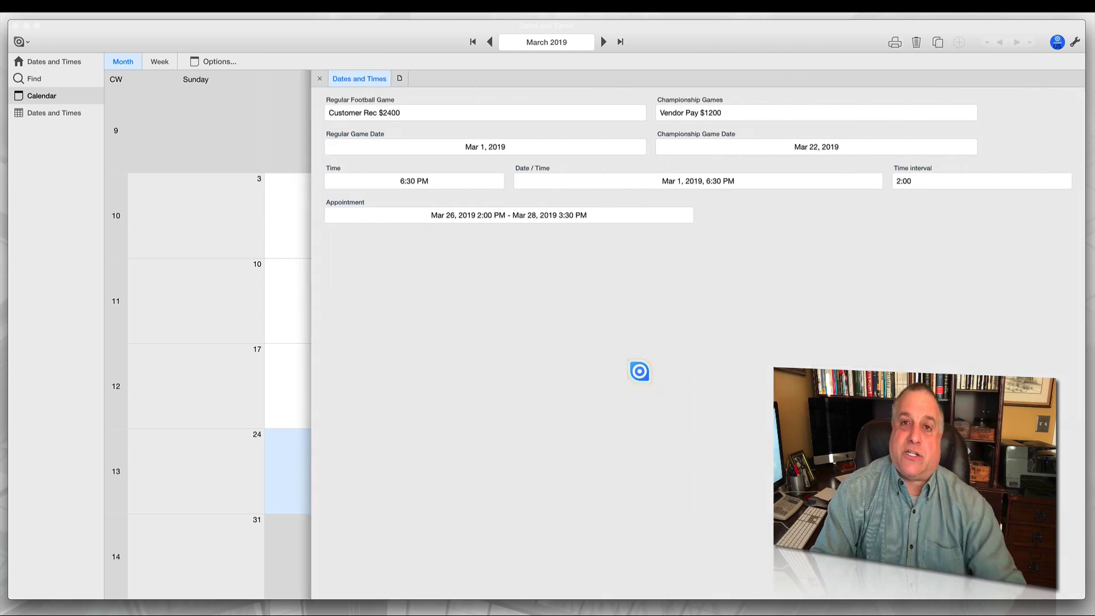
pyautogui.click(320, 78)
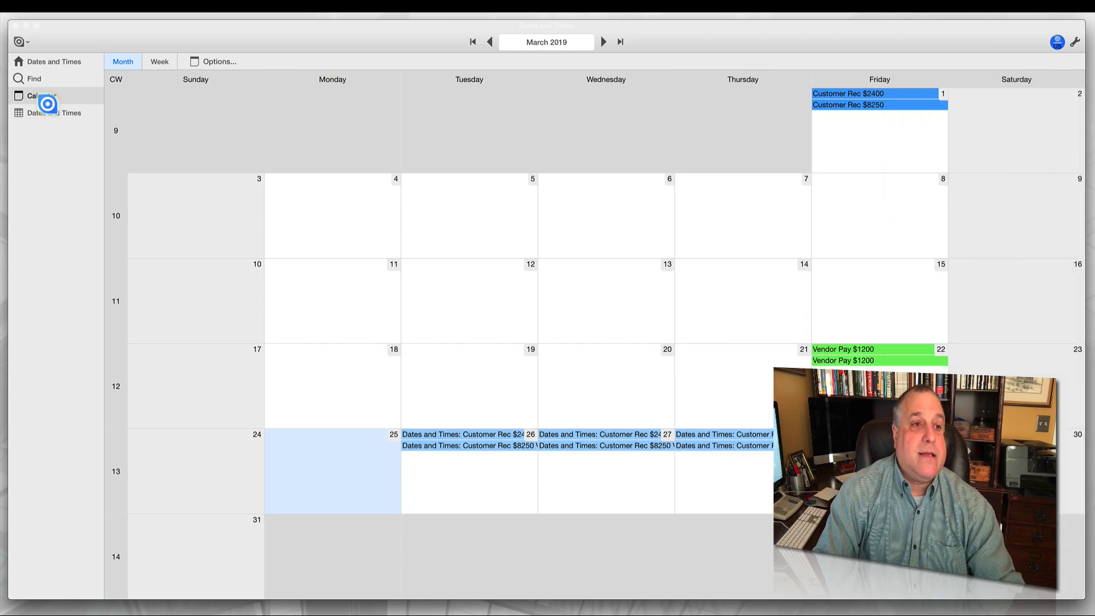
pyautogui.click(38, 113)
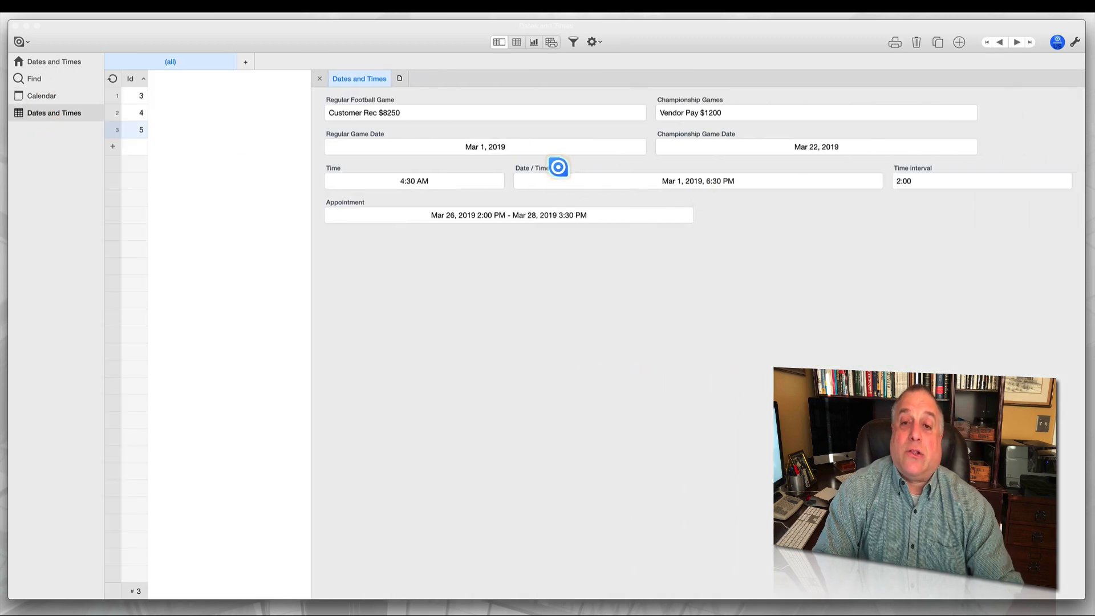
# Step: Review the Date / Time field's settings, including its additional options
pyautogui.click(1071, 42)
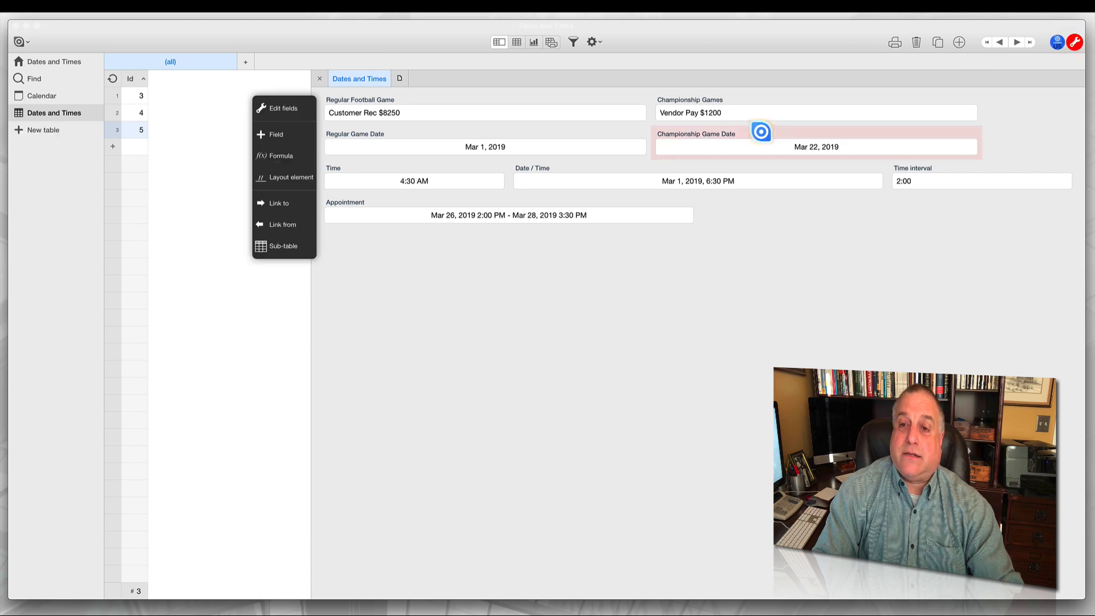
pyautogui.click(697, 176)
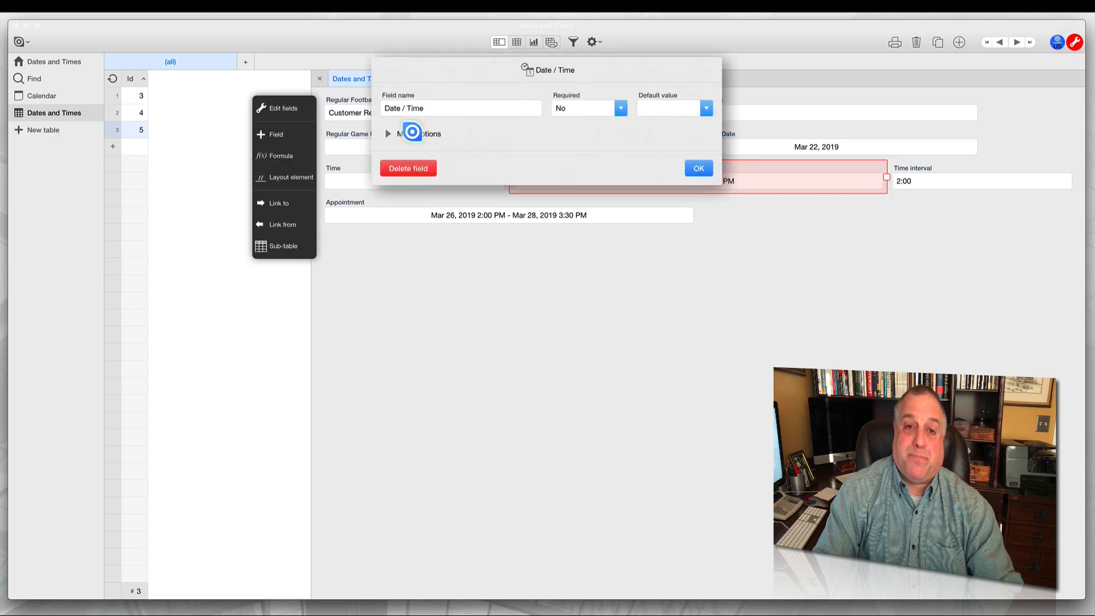
pyautogui.click(412, 134)
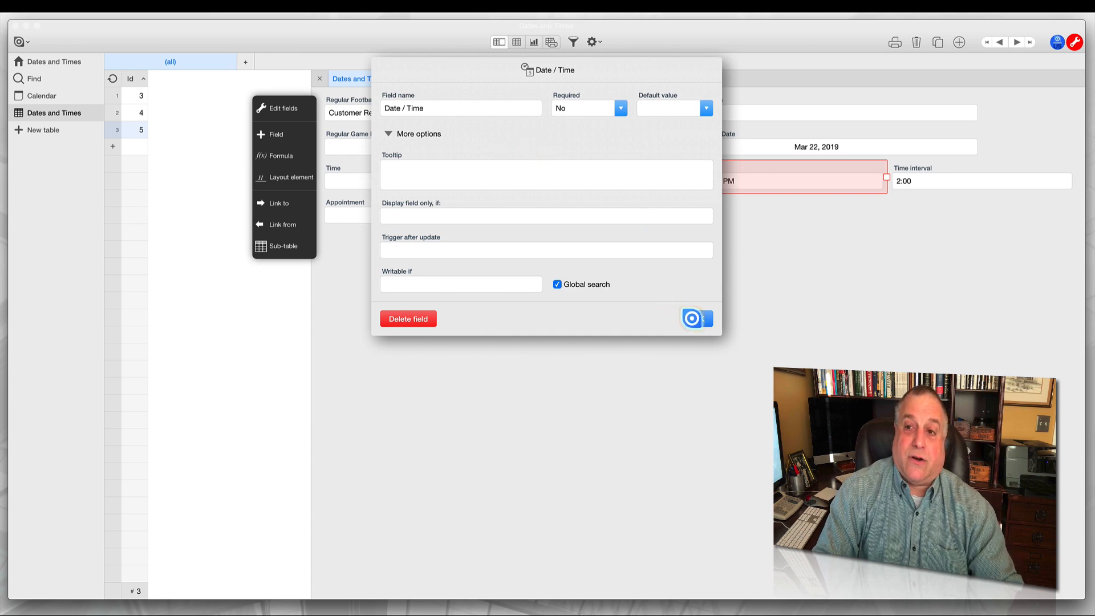
pyautogui.click(697, 317)
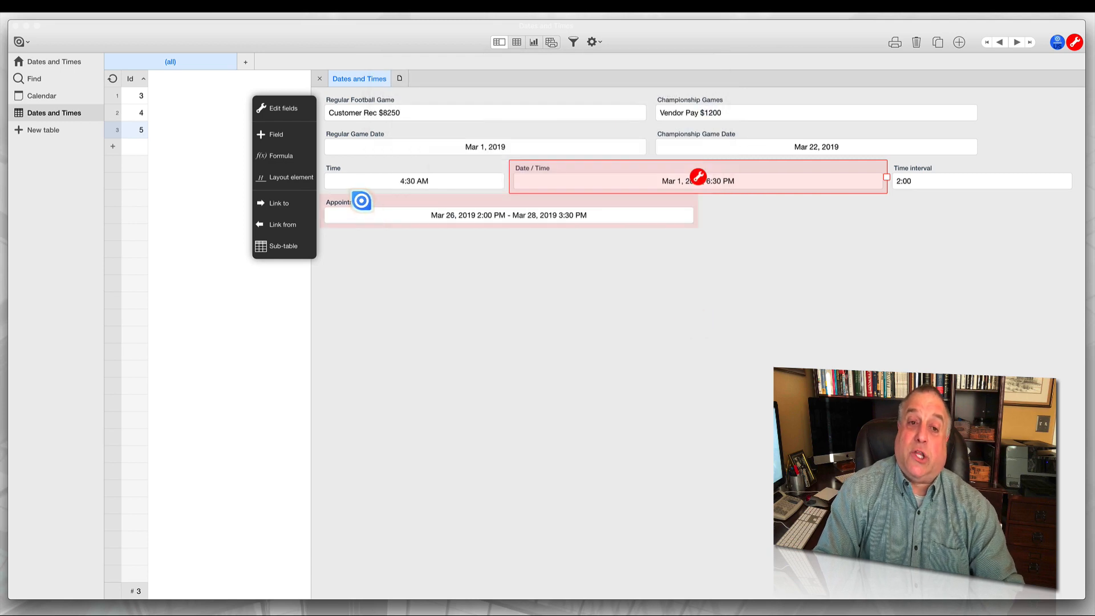
# Step: Add a new blank record and rename the Regular Football Game field to Event Description
pyautogui.click(362, 201)
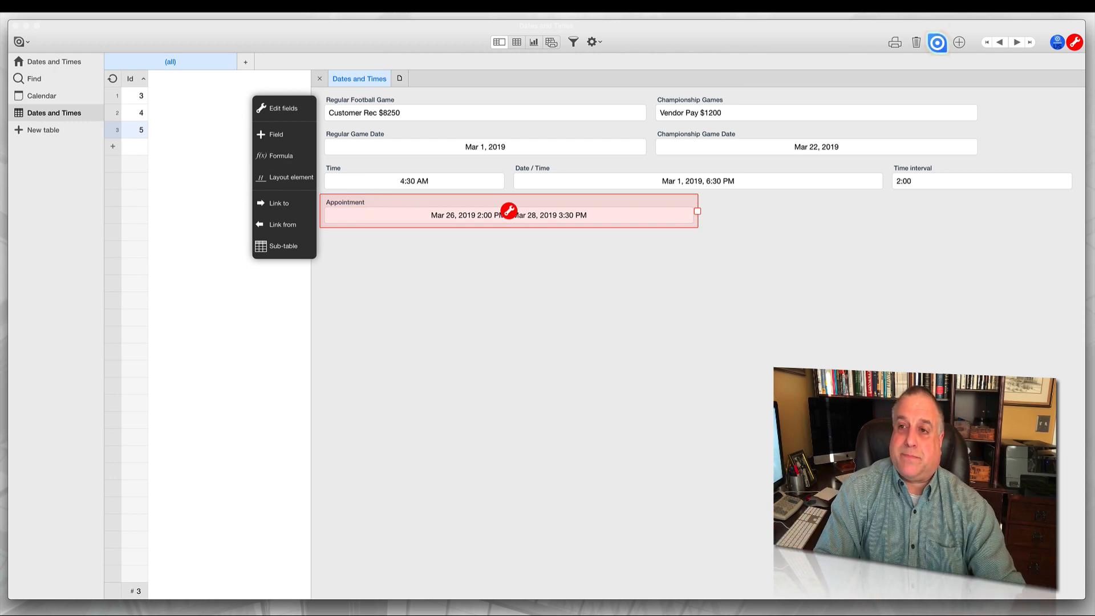
pyautogui.click(960, 41)
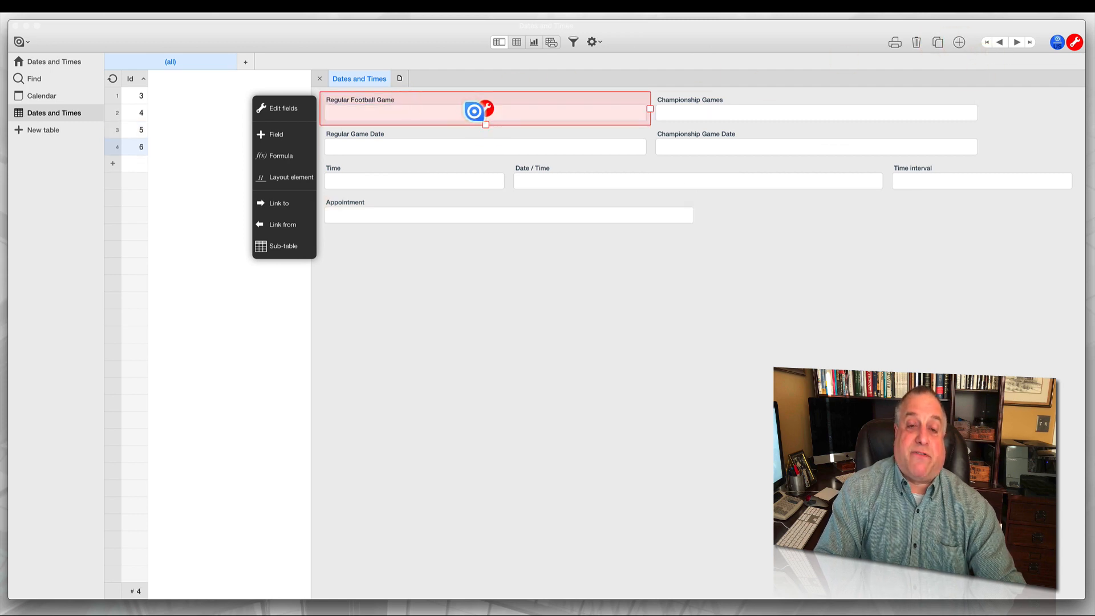
pyautogui.click(485, 109)
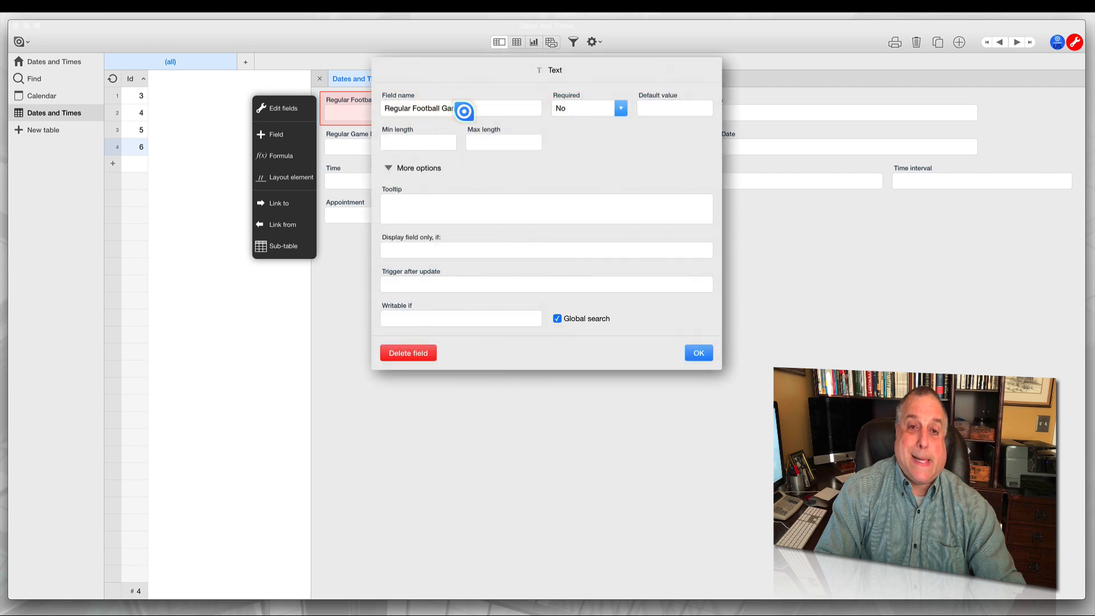
pyautogui.click(462, 109)
pyautogui.write('Event Description')
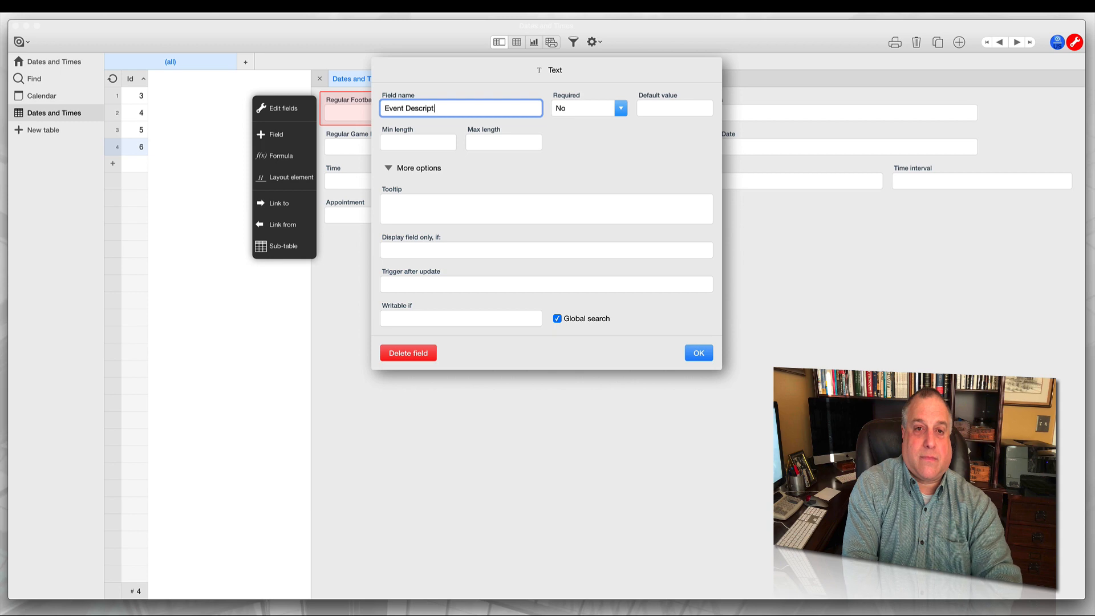
pyautogui.click(692, 352)
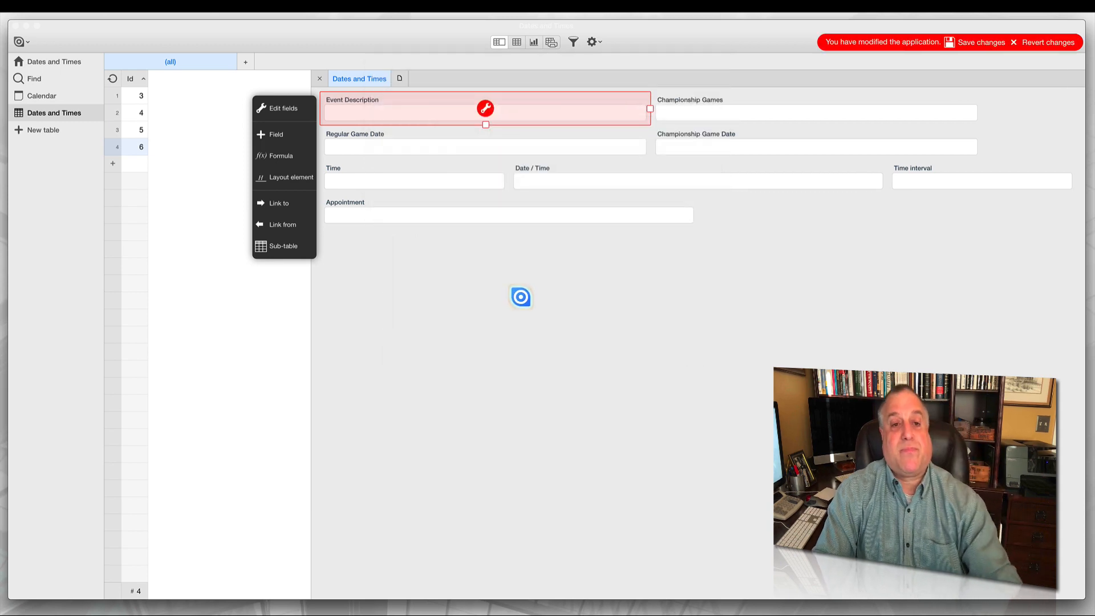
# Step: Move the Appointment field directly below Event Description and narrow it to the same width
pyautogui.moveTo(504, 212); pyautogui.dragTo(496, 133)
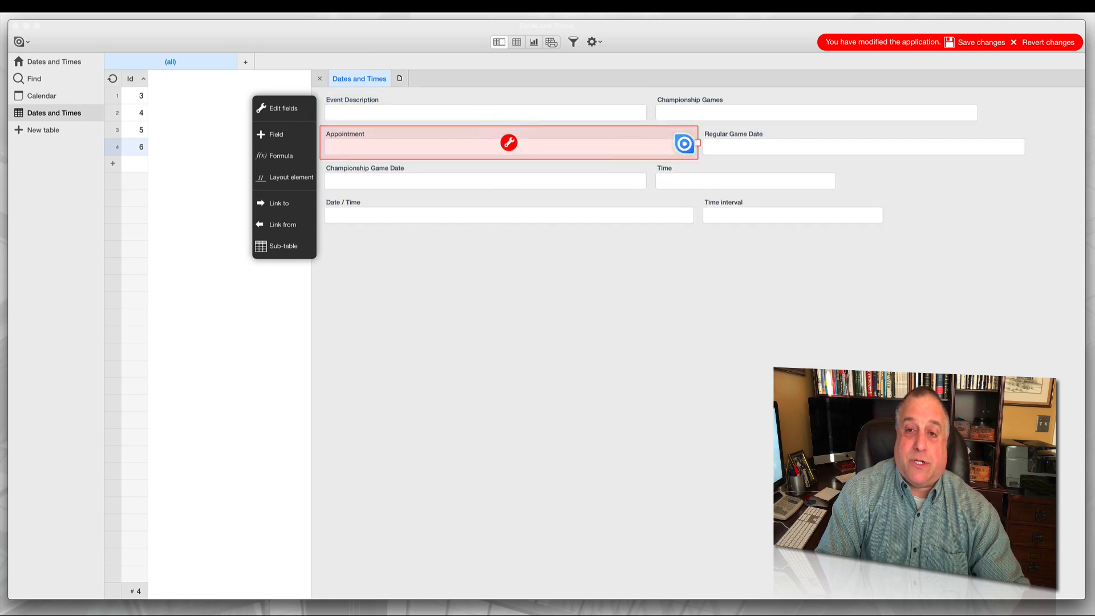
pyautogui.moveTo(697, 142); pyautogui.dragTo(652, 142)
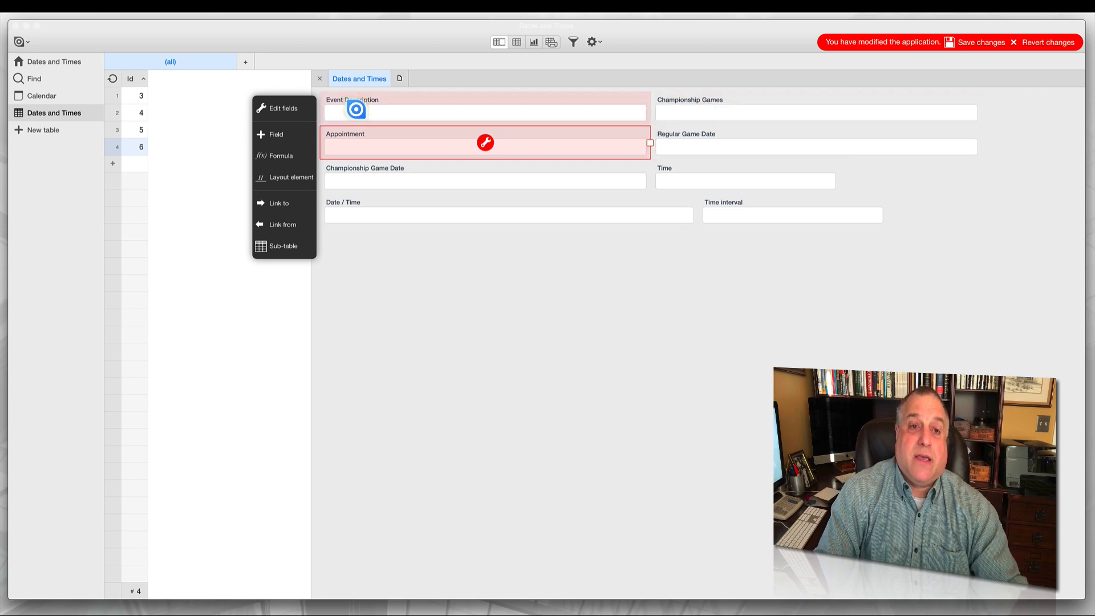
# Step: Enter a doctor appointment with the doctor's name as Event Description and set Appointment to May 7, 2019 2:31 PM - 4:00 PM
pyautogui.click(356, 112)
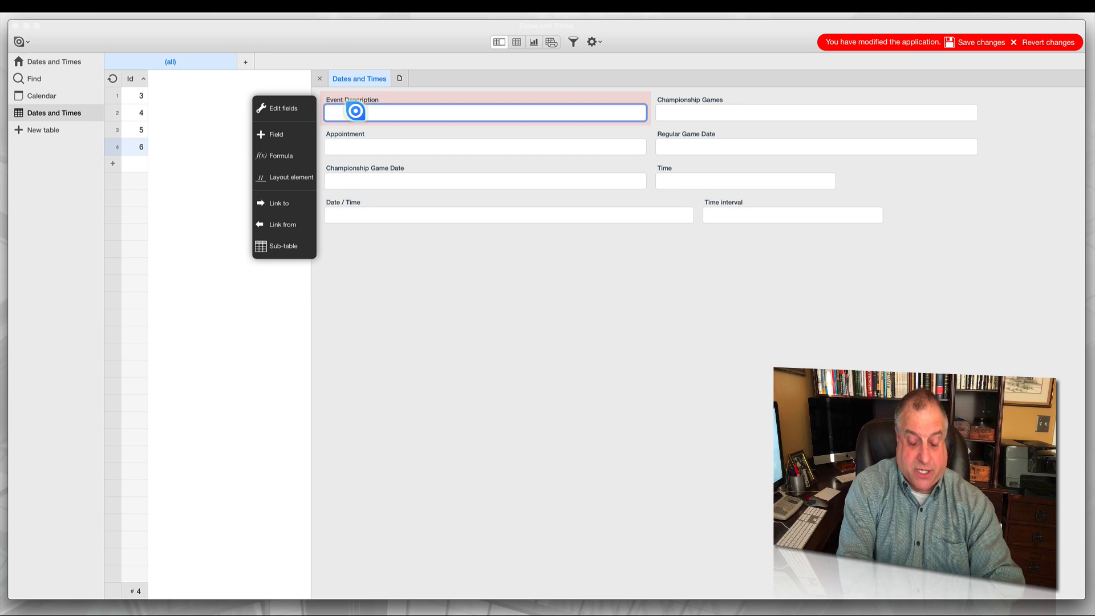
pyautogui.write('Doctor Appointment w/ Dr. Abrams')
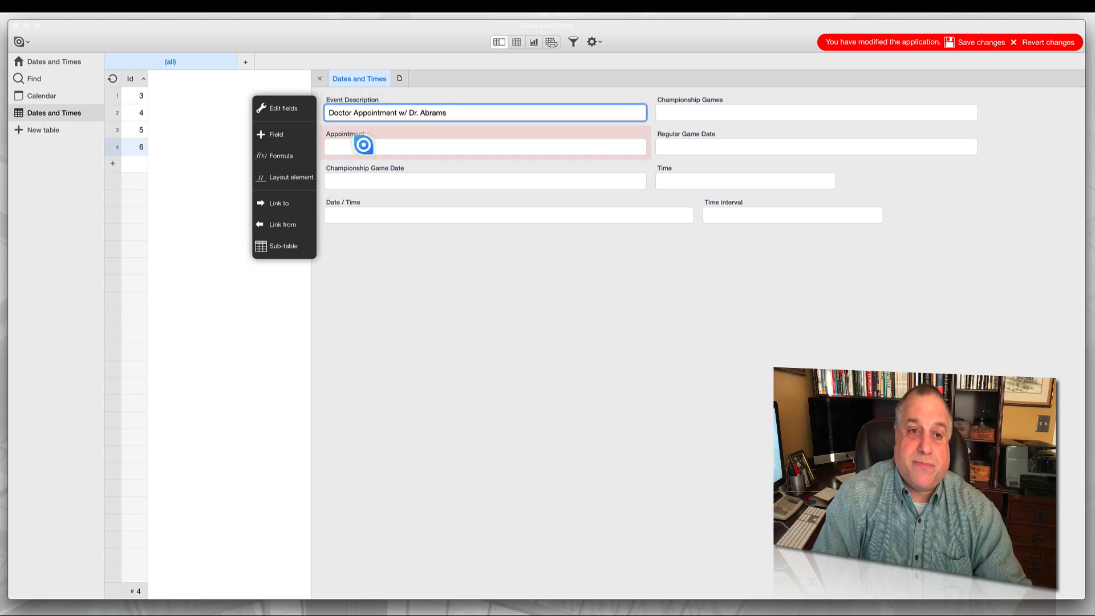
pyautogui.click(362, 146)
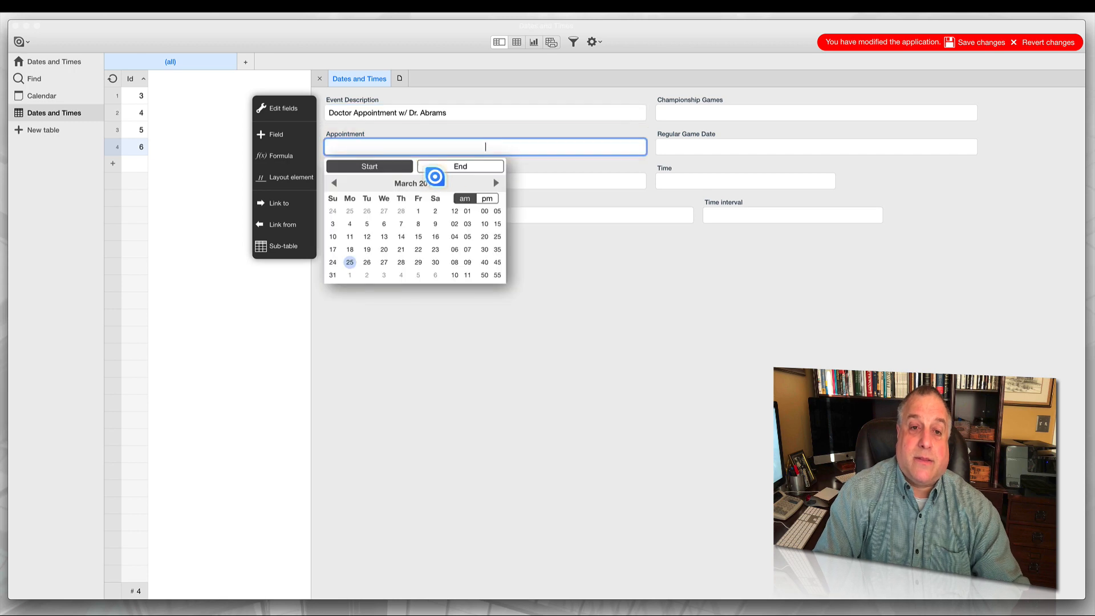
pyautogui.click(496, 182)
pyautogui.click(496, 182)
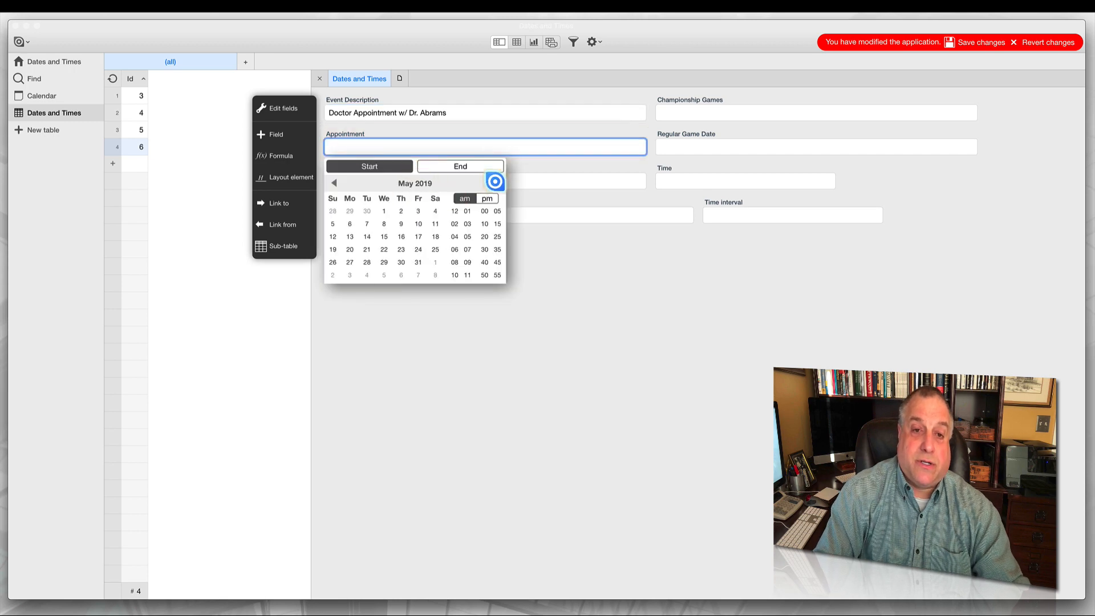
pyautogui.click(367, 222)
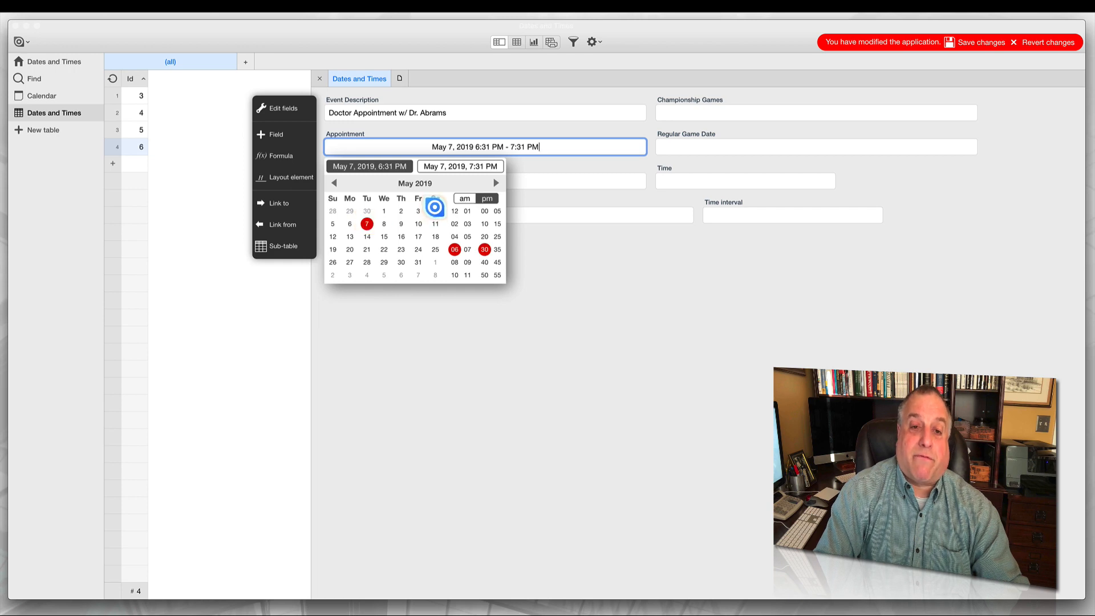
pyautogui.click(455, 224)
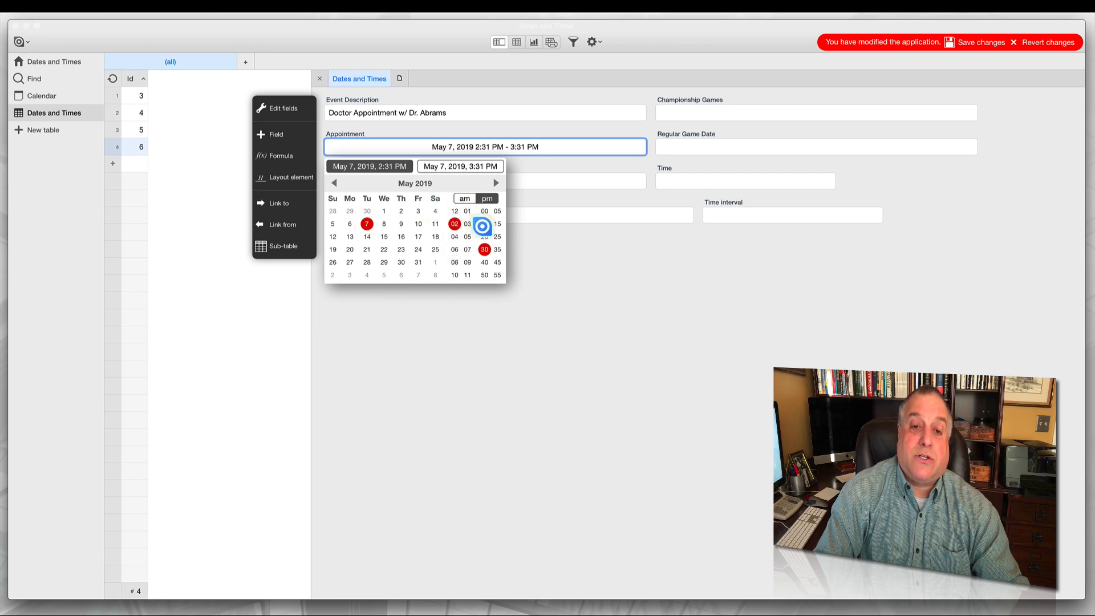
pyautogui.click(460, 166)
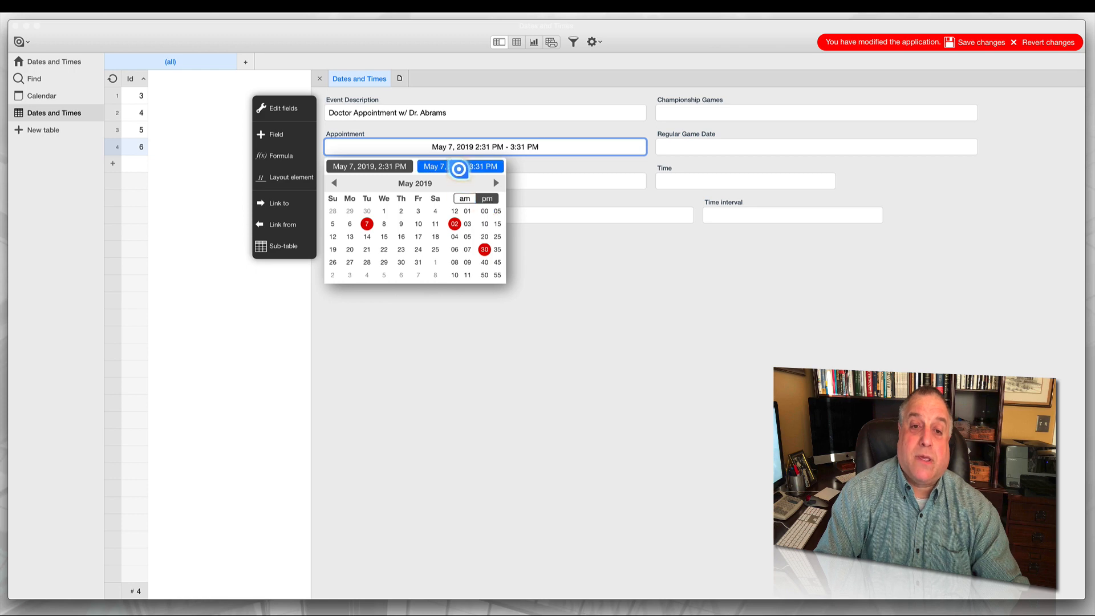
pyautogui.click(455, 235)
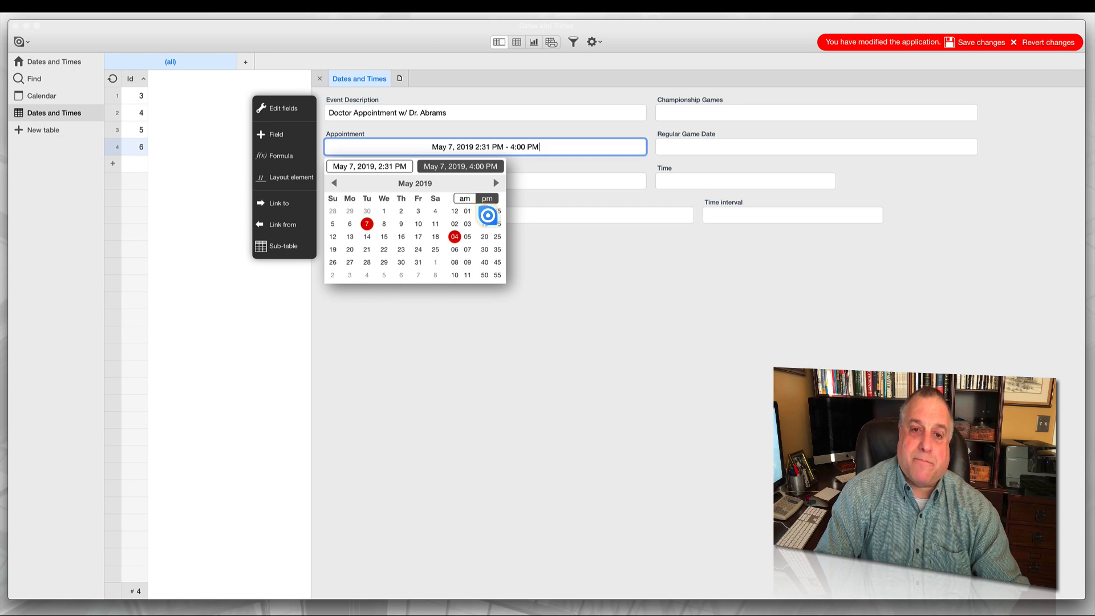
pyautogui.click(531, 242)
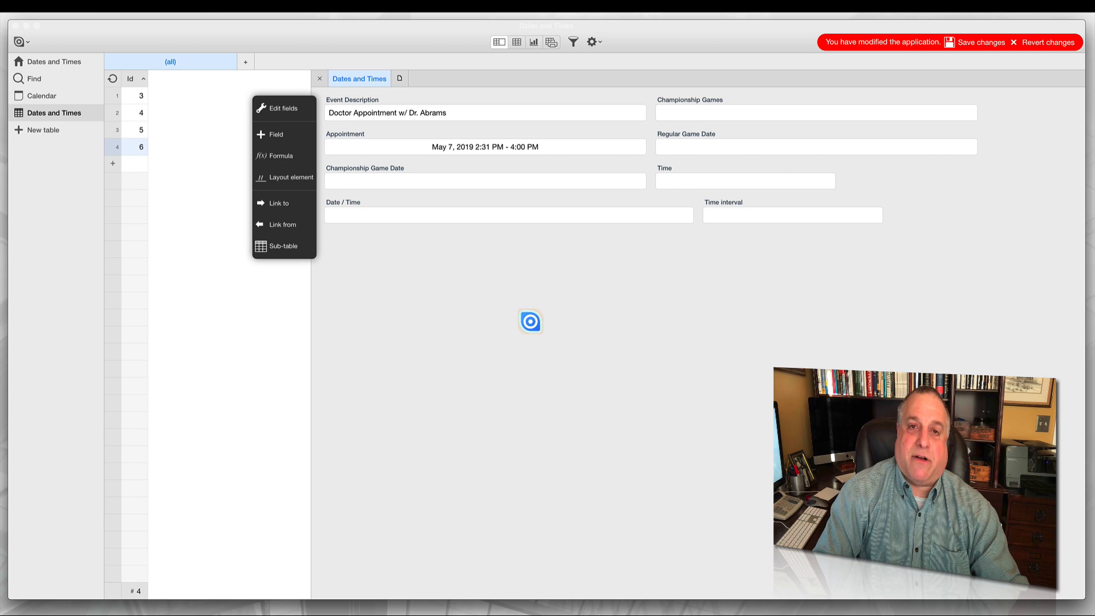
# Step: Save the table changes, leave field editing, and check the doctor appointment in the May 2019 calendar
pyautogui.click(977, 43)
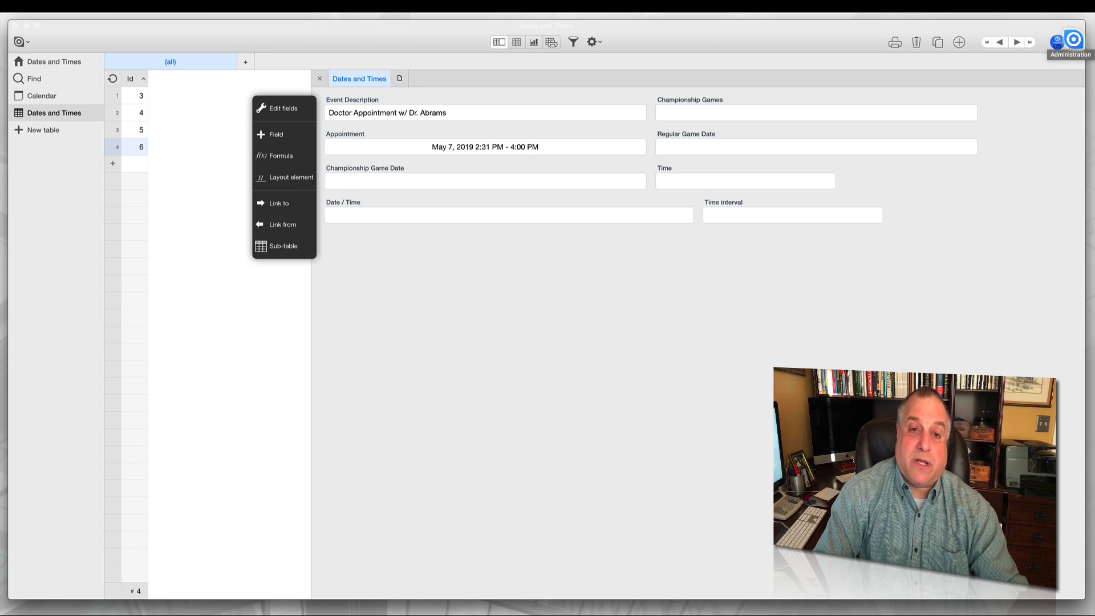
pyautogui.click(1074, 40)
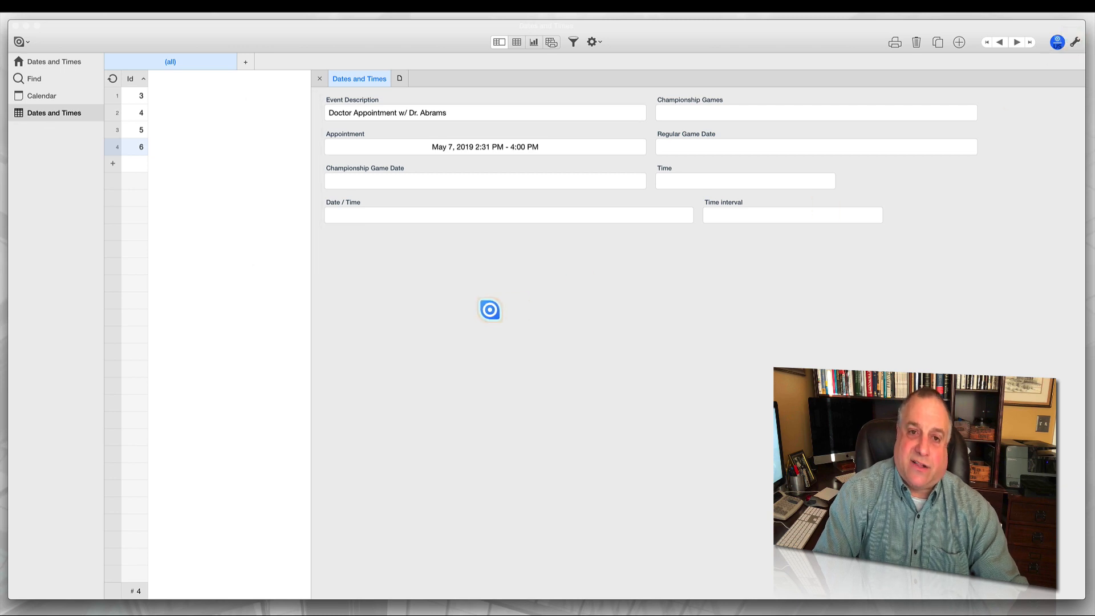
pyautogui.click(35, 96)
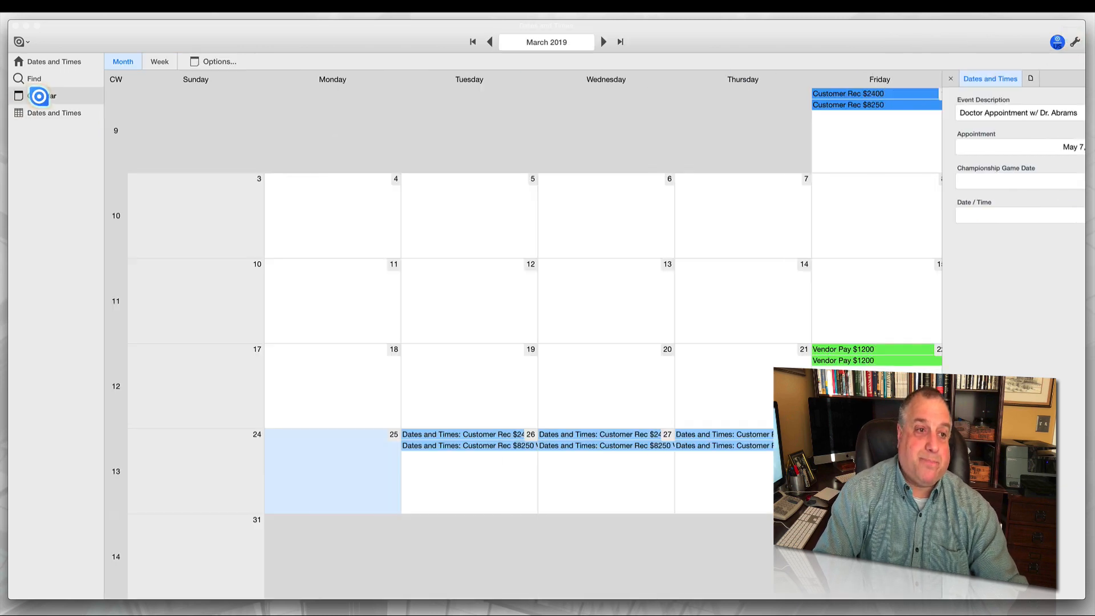
pyautogui.click(603, 42)
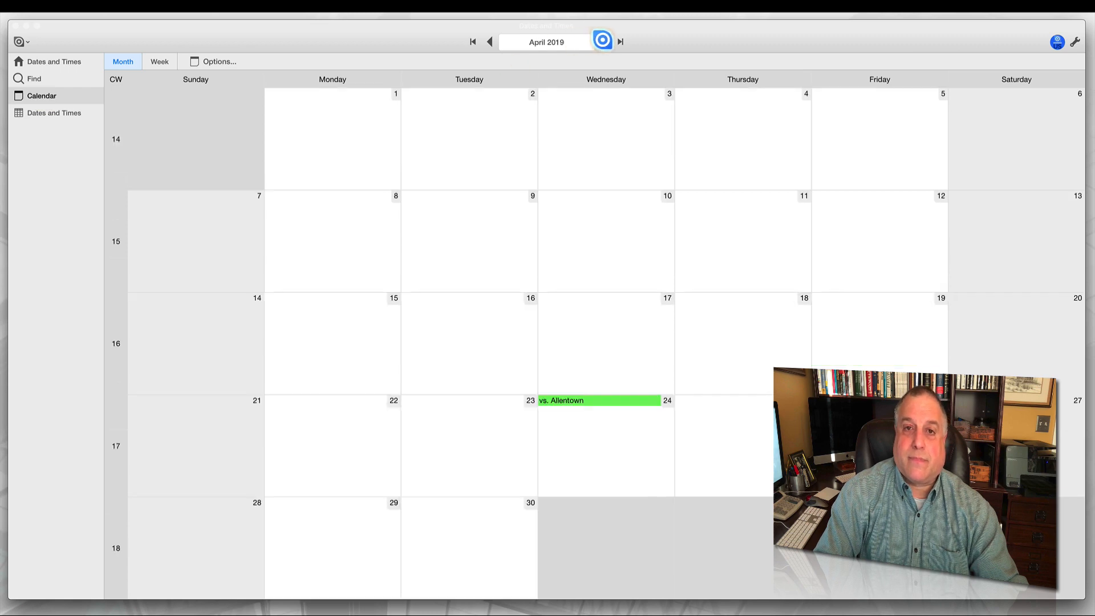
pyautogui.click(603, 40)
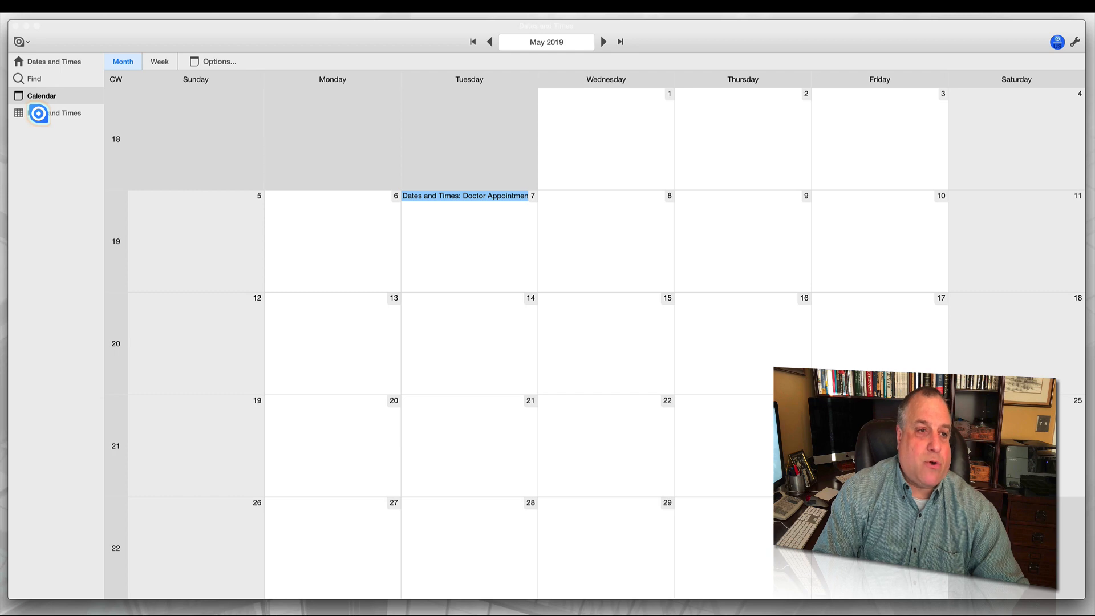
# Step: Open the Appointment field's settings in the Dates and Times table and set its calendar color to the magenta preset
pyautogui.click(39, 114)
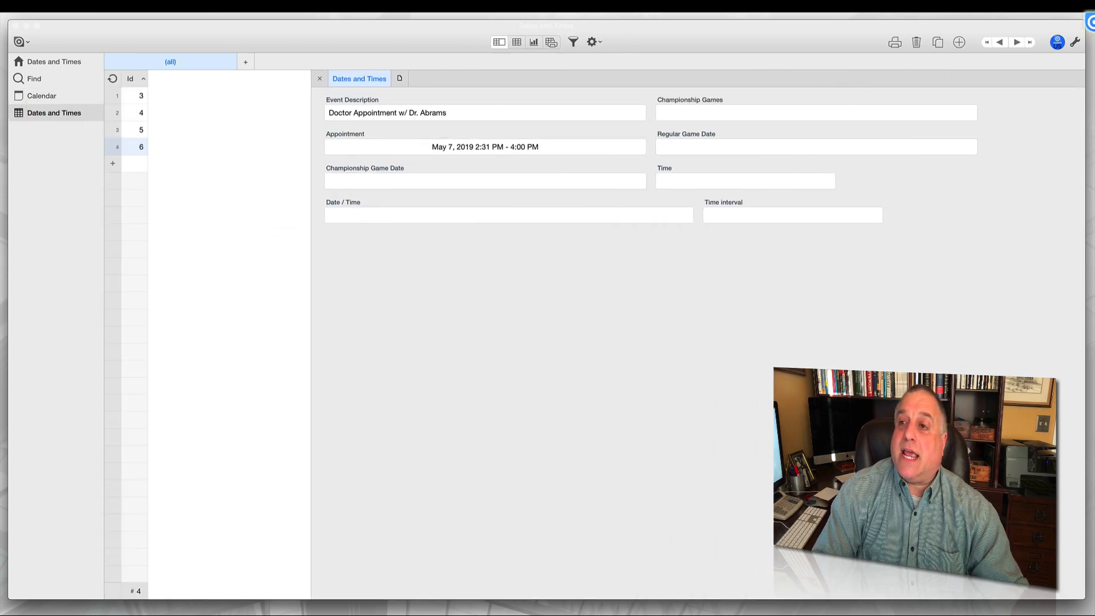
pyautogui.click(1073, 39)
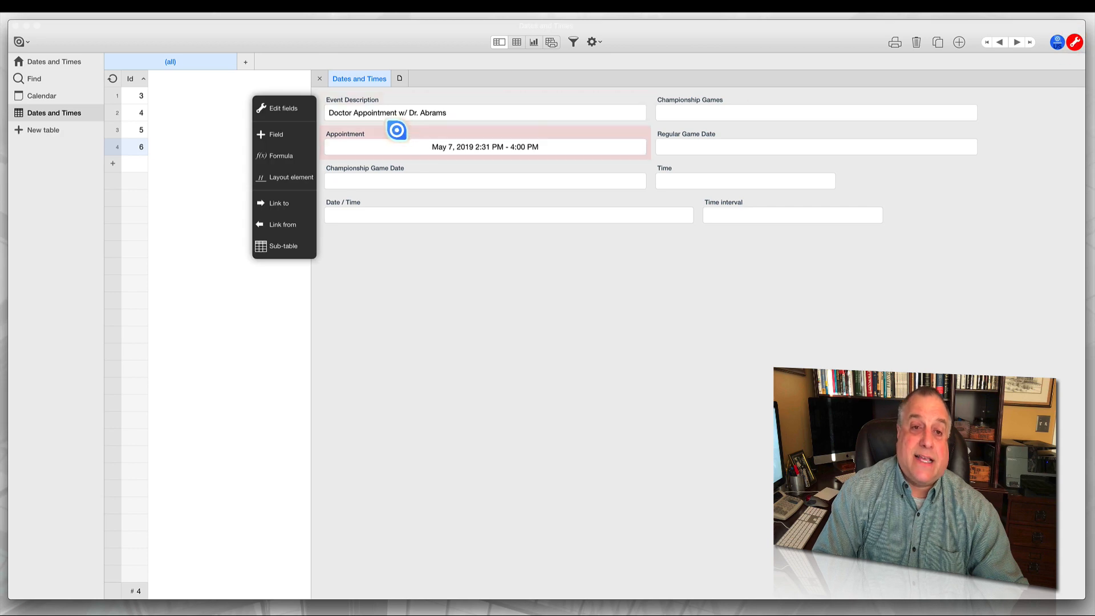
pyautogui.click(486, 144)
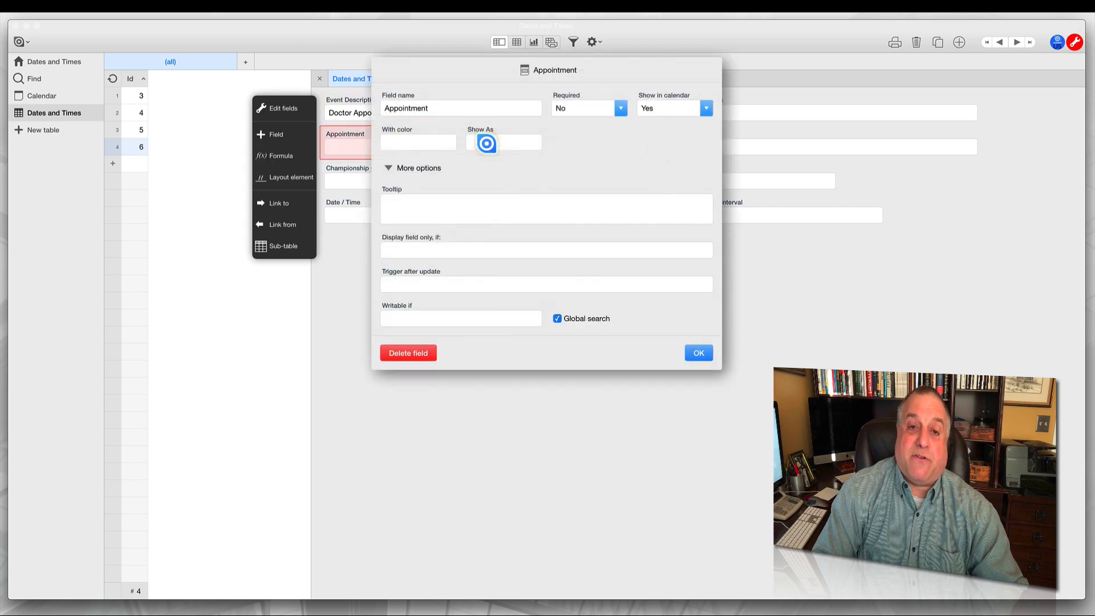
pyautogui.click(409, 144)
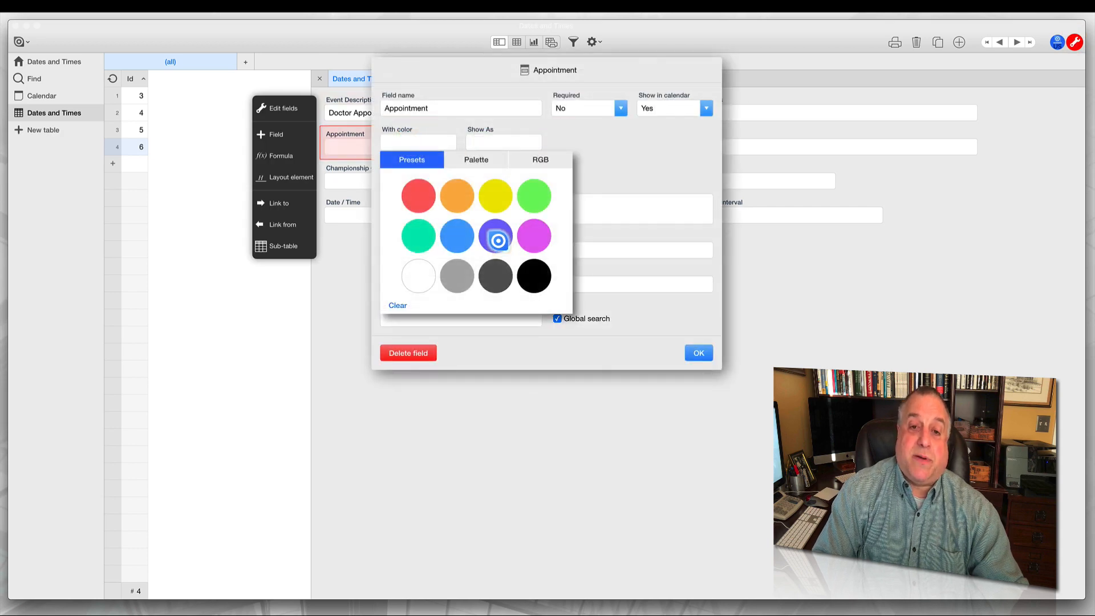
pyautogui.click(531, 243)
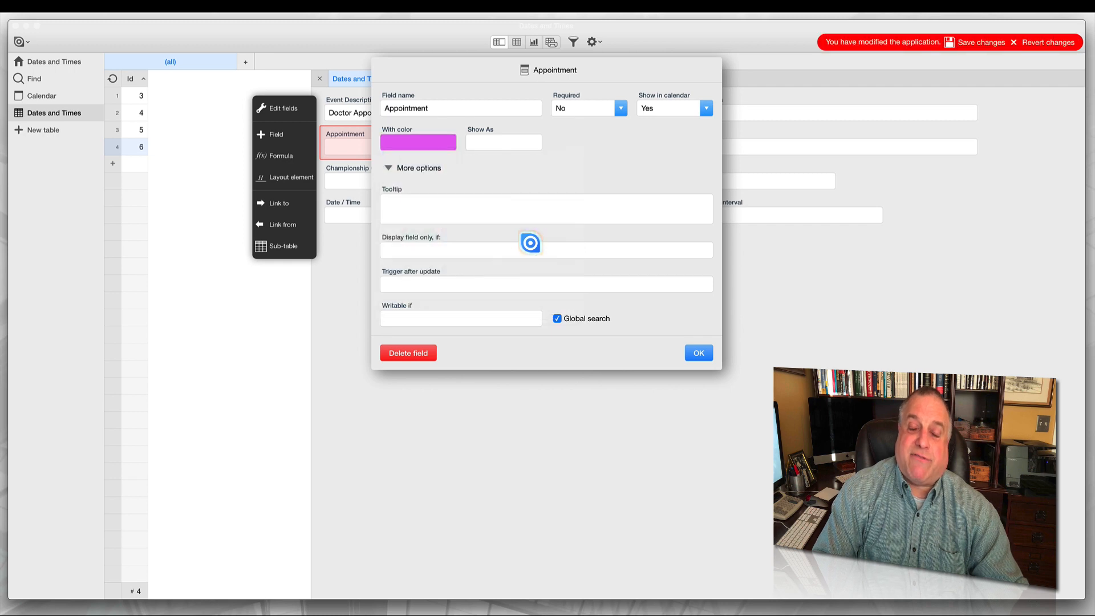
# Step: Set the Appointment field's Show As expression to 'Event Description', confirm the field settings and save the table changes
pyautogui.click(483, 142)
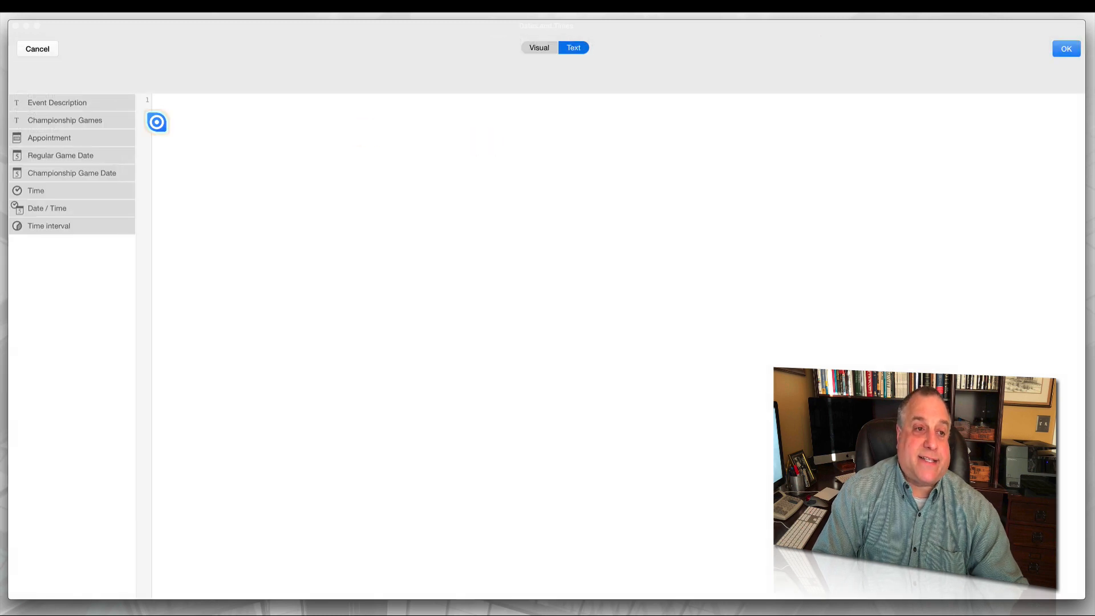
pyautogui.doubleClick(78, 102)
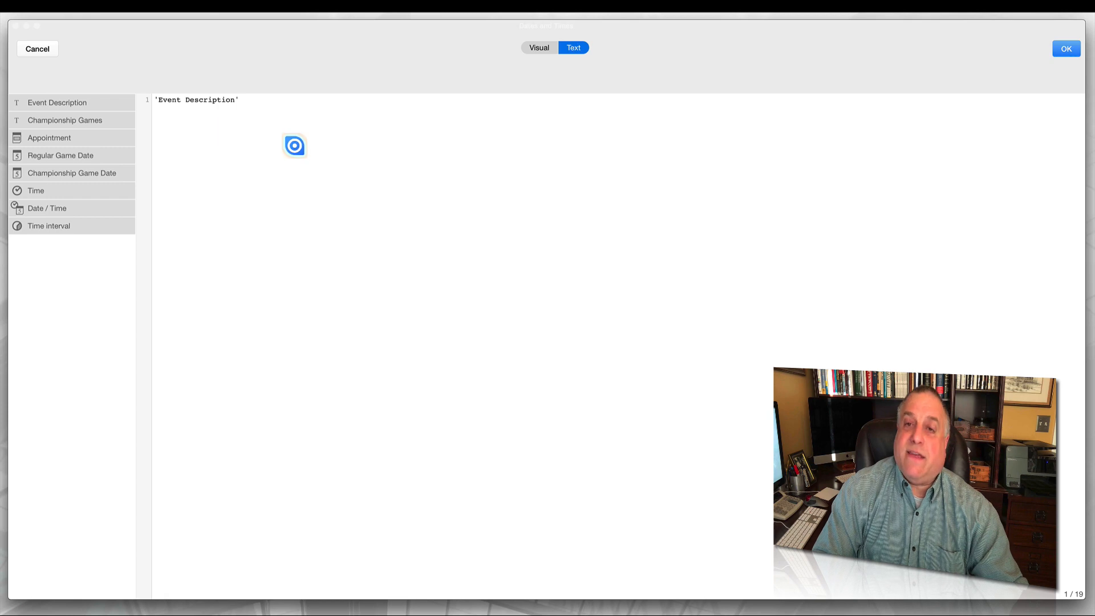
pyautogui.click(1065, 48)
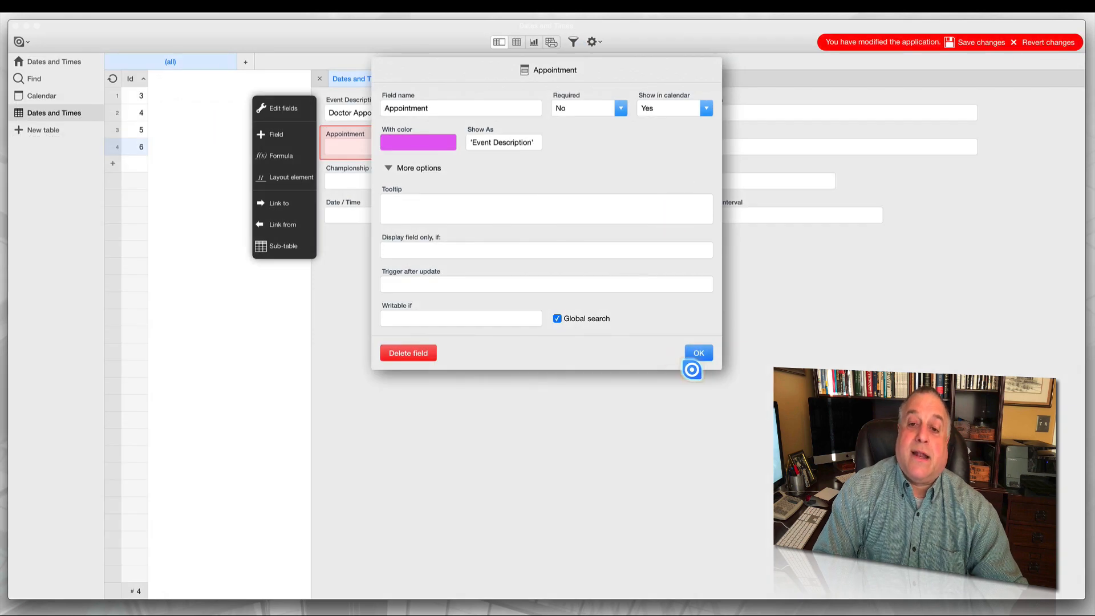
pyautogui.click(699, 353)
pyautogui.click(970, 42)
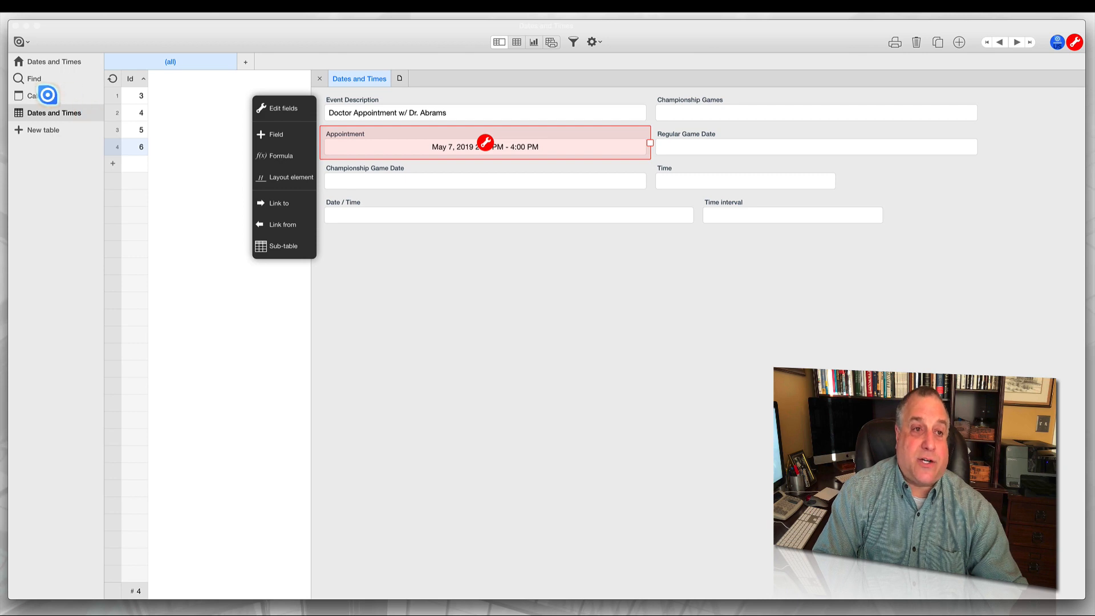
# Step: Check how the doctor appointment is displayed in the May 2019 calendar
pyautogui.click(47, 95)
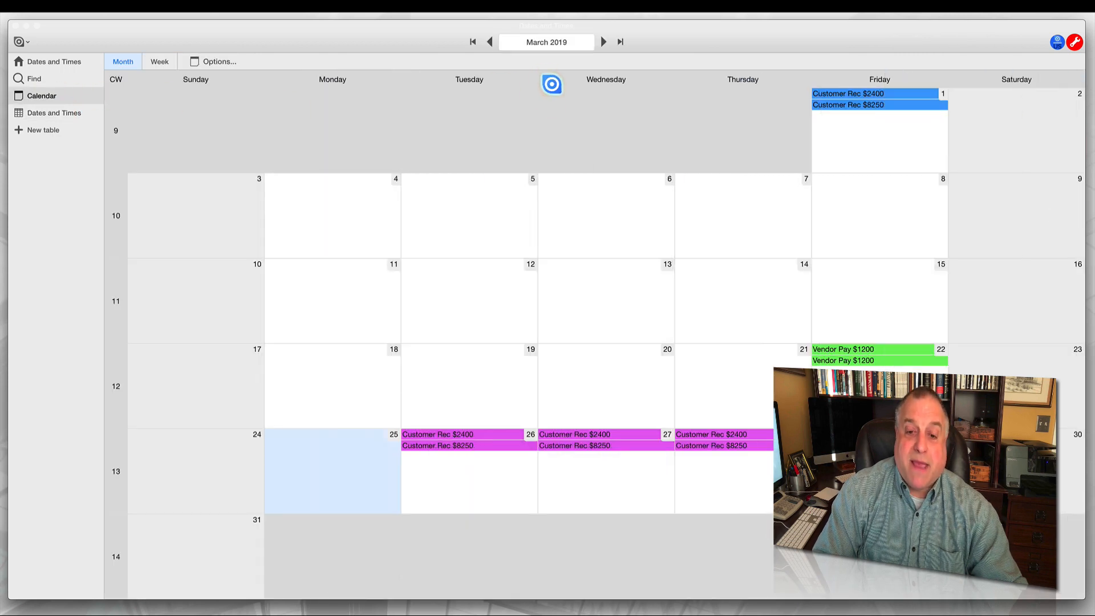
pyautogui.click(602, 42)
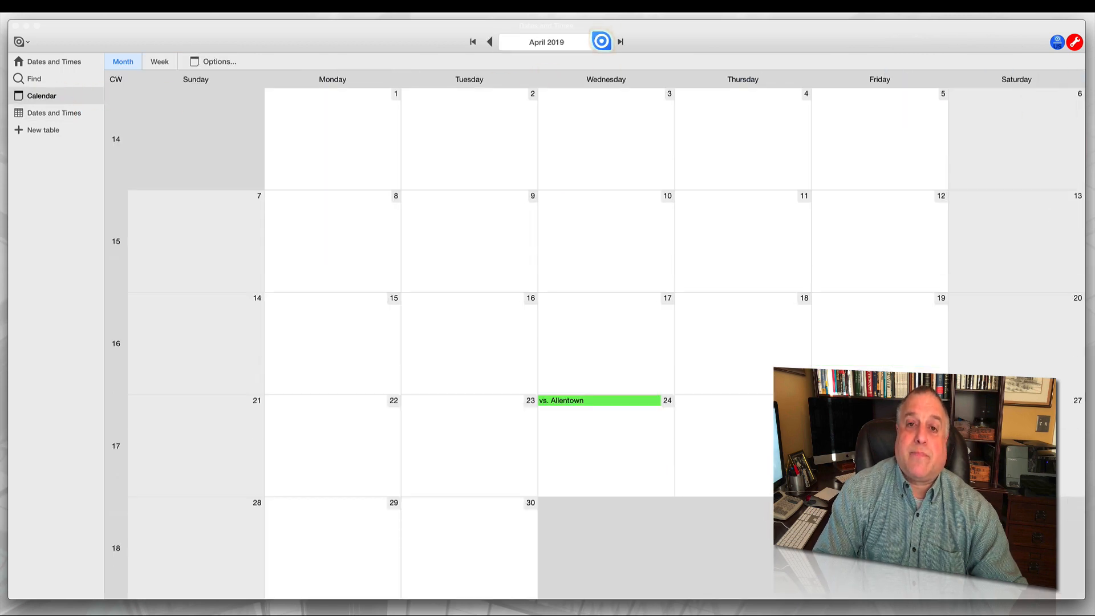
pyautogui.click(602, 41)
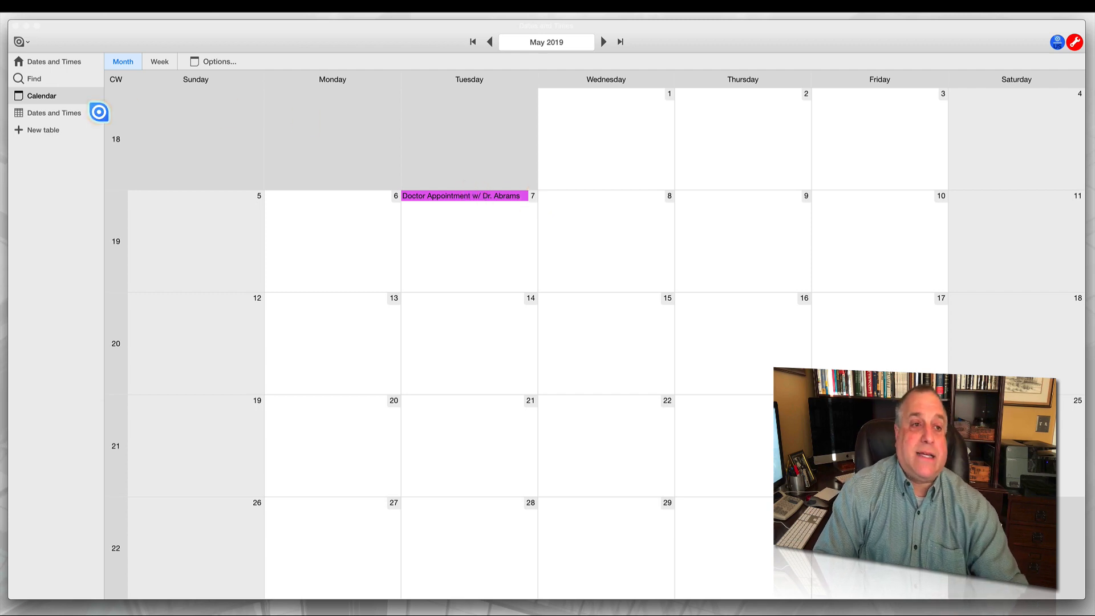
# Step: Change the doctor appointment record's Event Description to Vacation and set its Appointment to run from February 4 to February 8, 2019
pyautogui.click(63, 112)
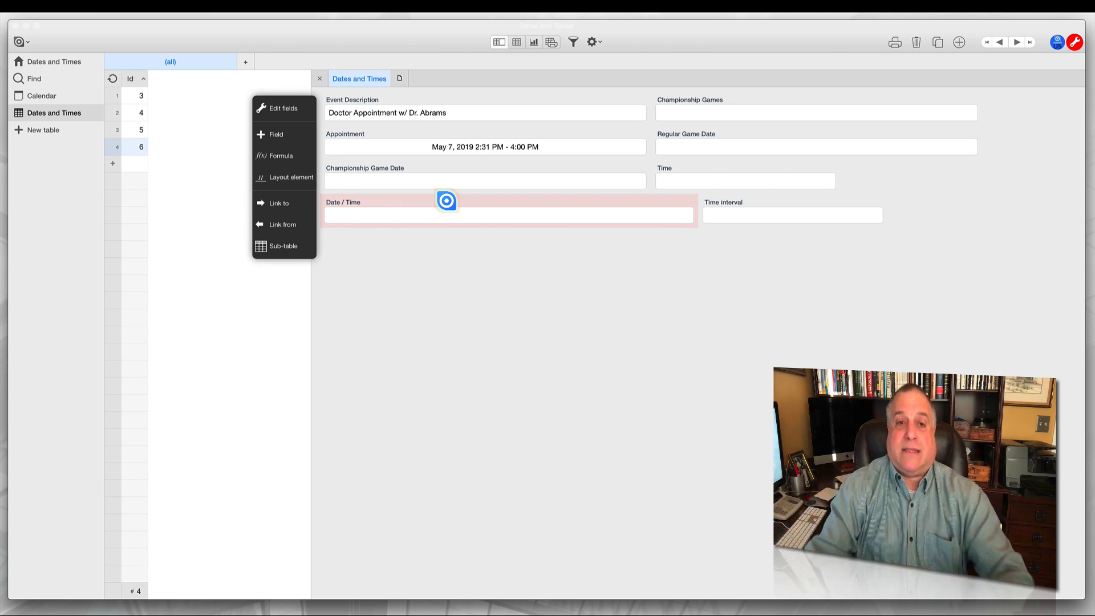
pyautogui.click(452, 113)
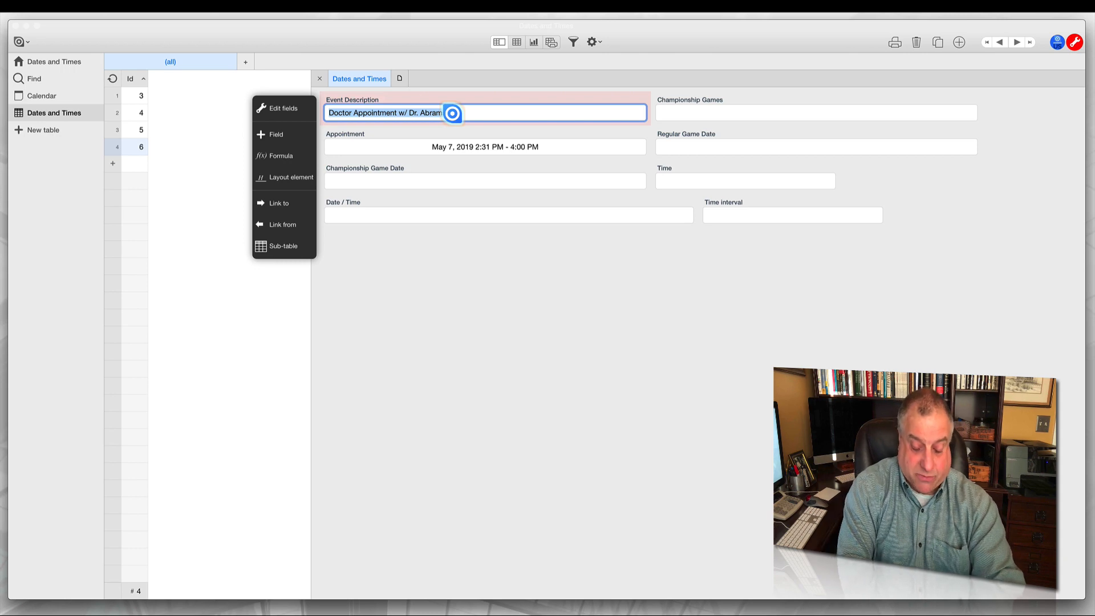
pyautogui.write('Vacation')
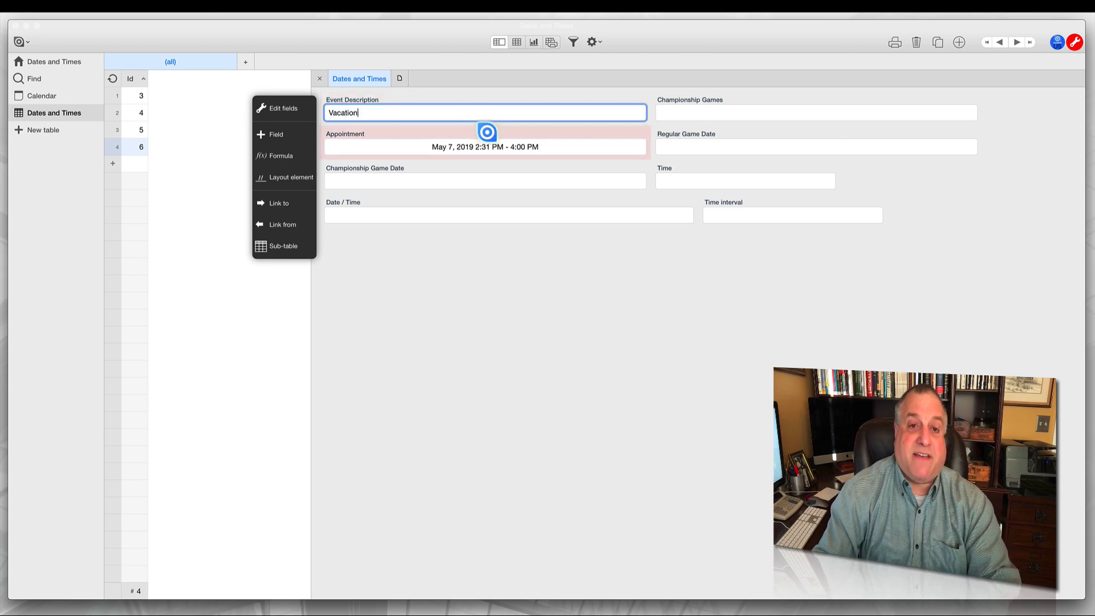
pyautogui.click(468, 145)
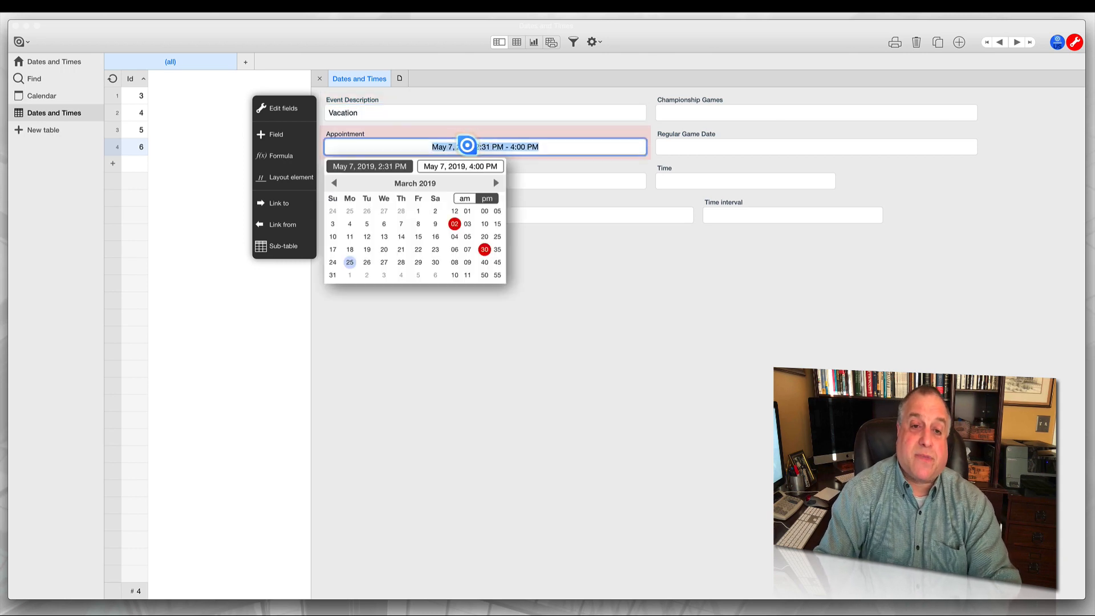
pyautogui.click(335, 182)
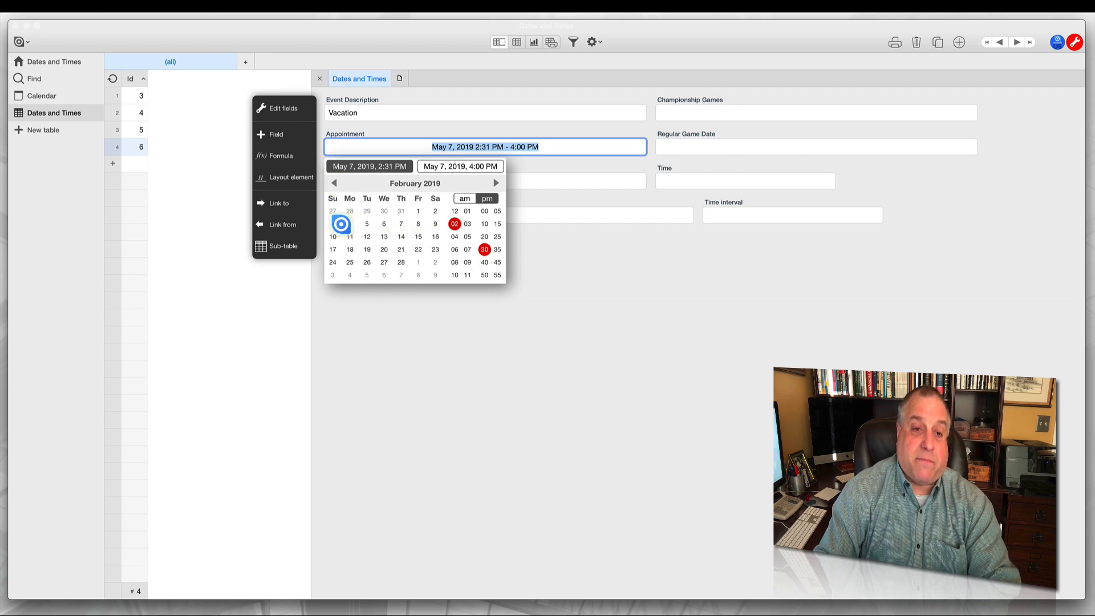
pyautogui.click(350, 223)
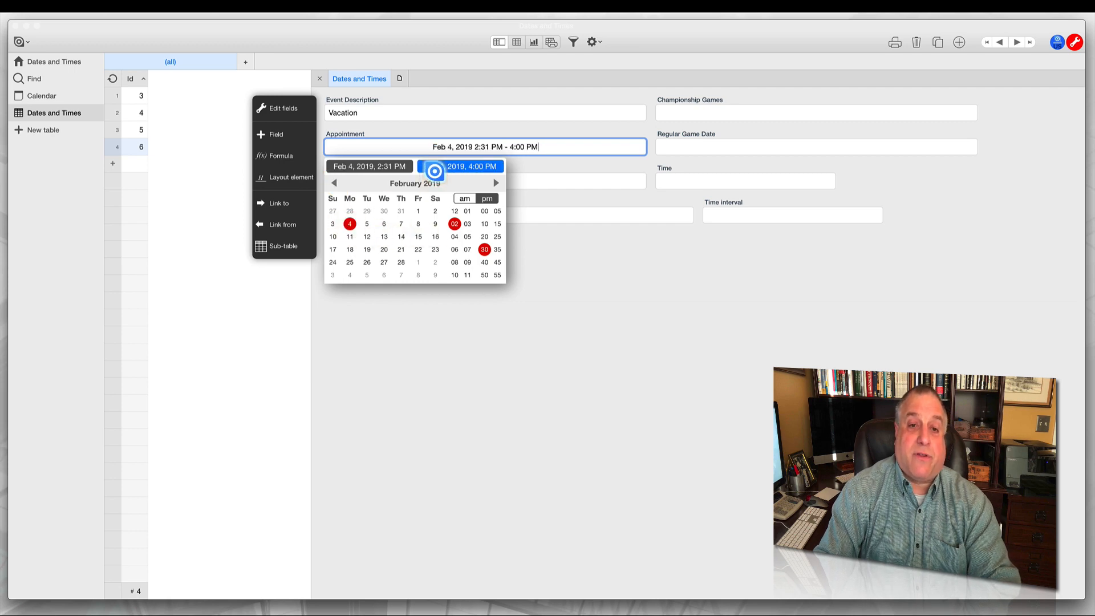
pyautogui.click(435, 166)
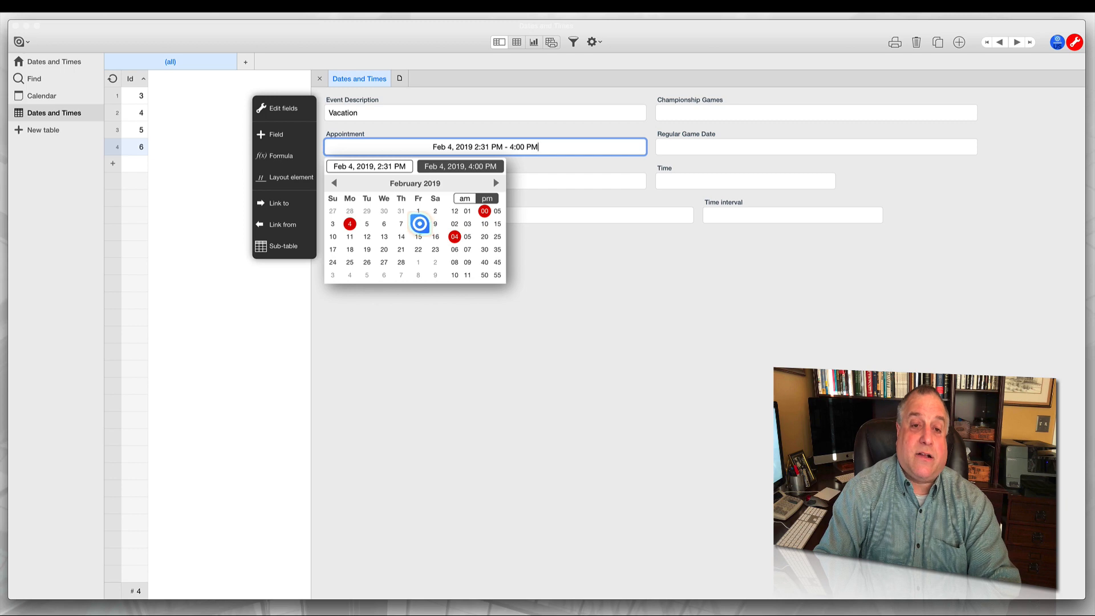
pyautogui.click(420, 223)
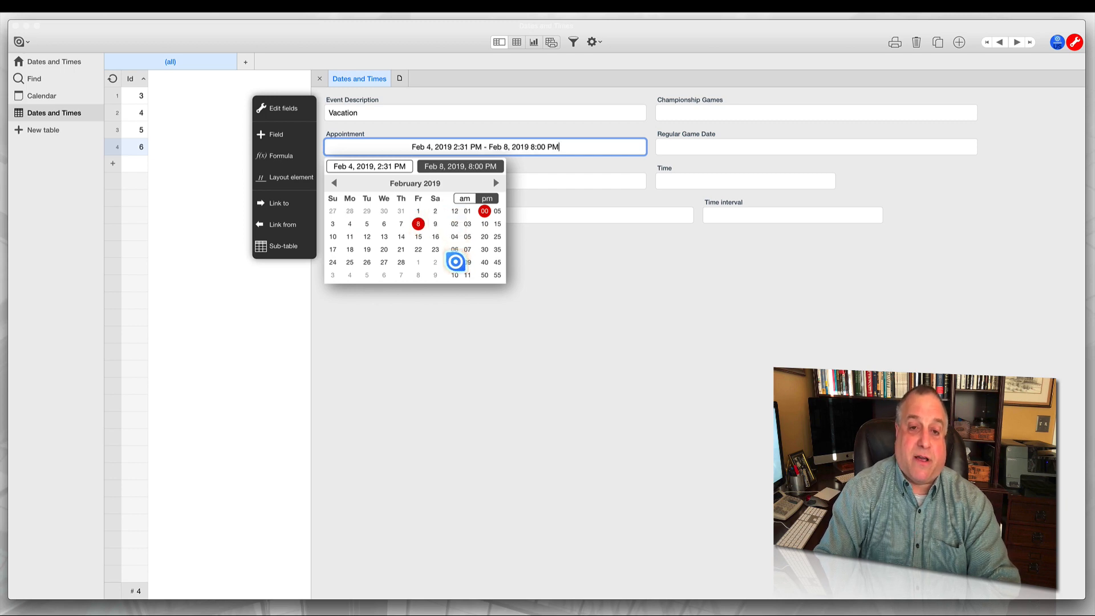
# Step: Set the Vacation appointment's start time to 8:00 AM and its end time to 5:00 PM
pyautogui.click(365, 166)
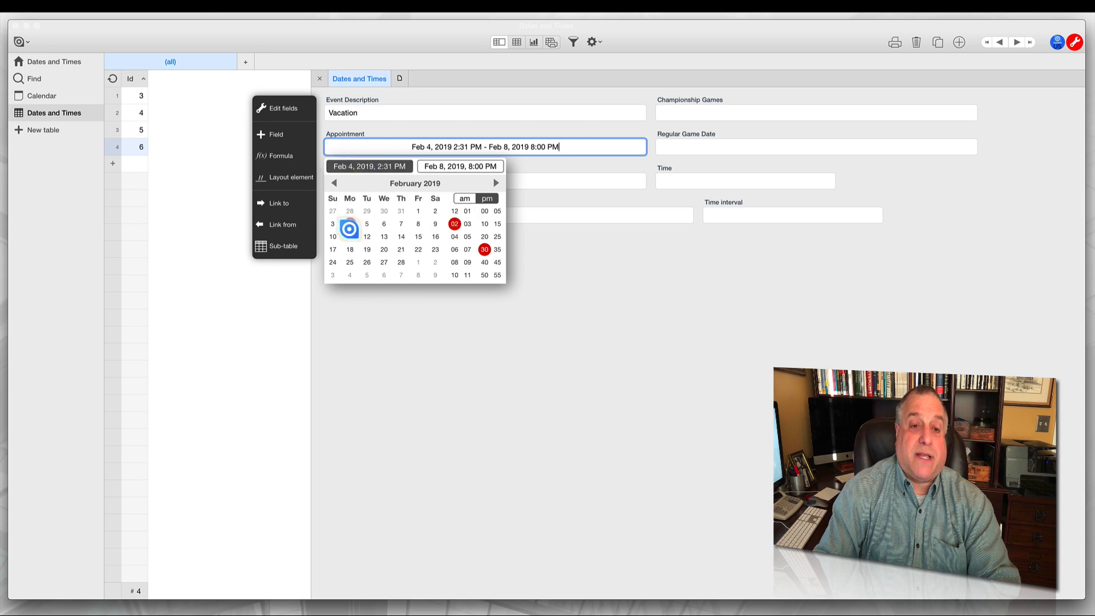
pyautogui.click(454, 261)
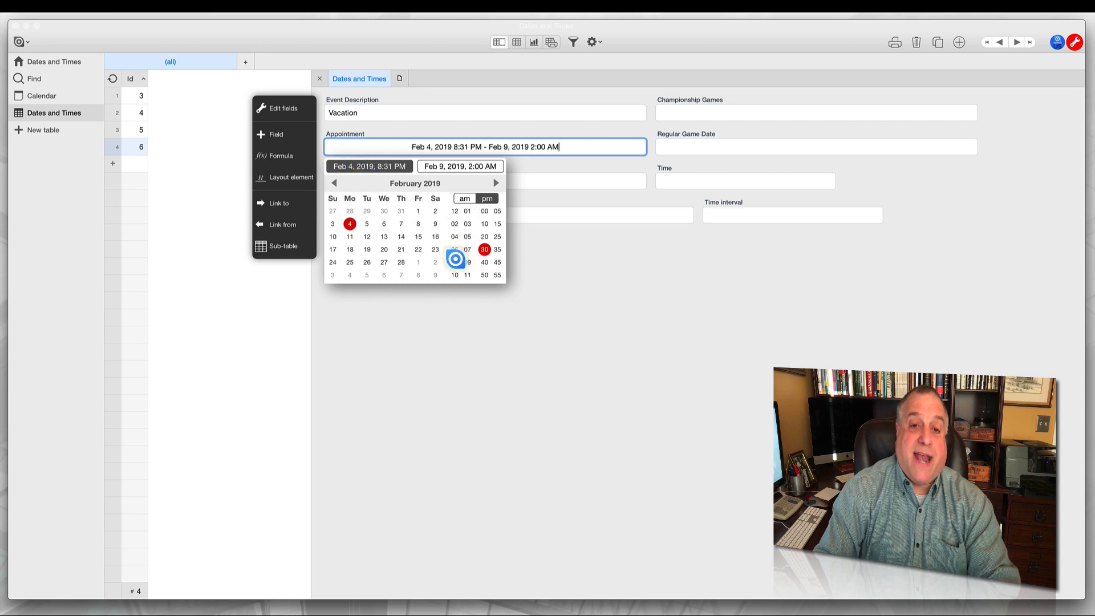
pyautogui.click(465, 199)
pyautogui.click(484, 211)
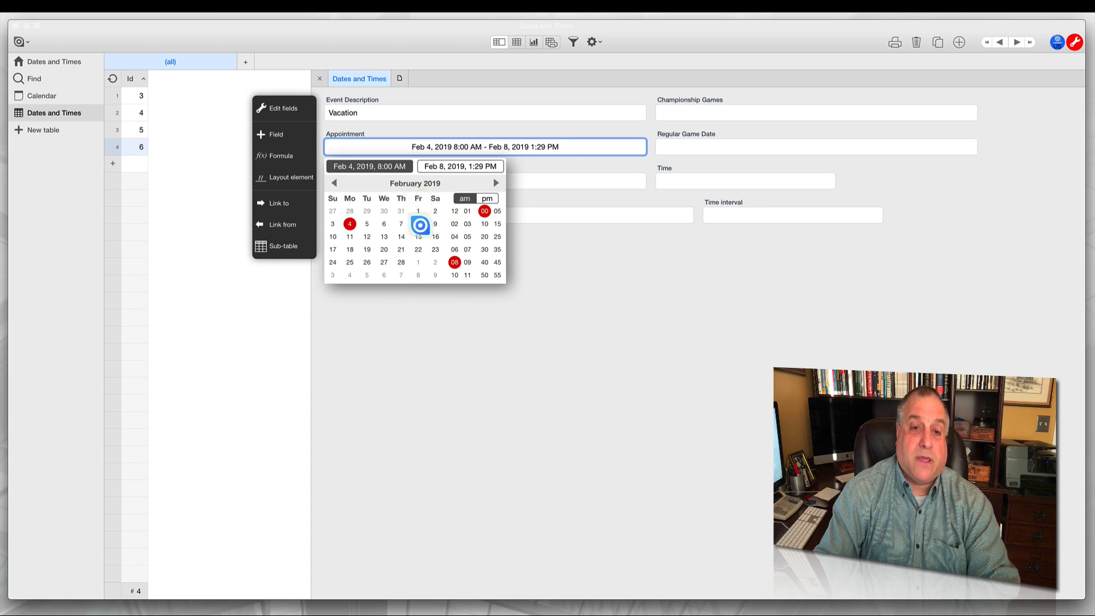
pyautogui.click(445, 166)
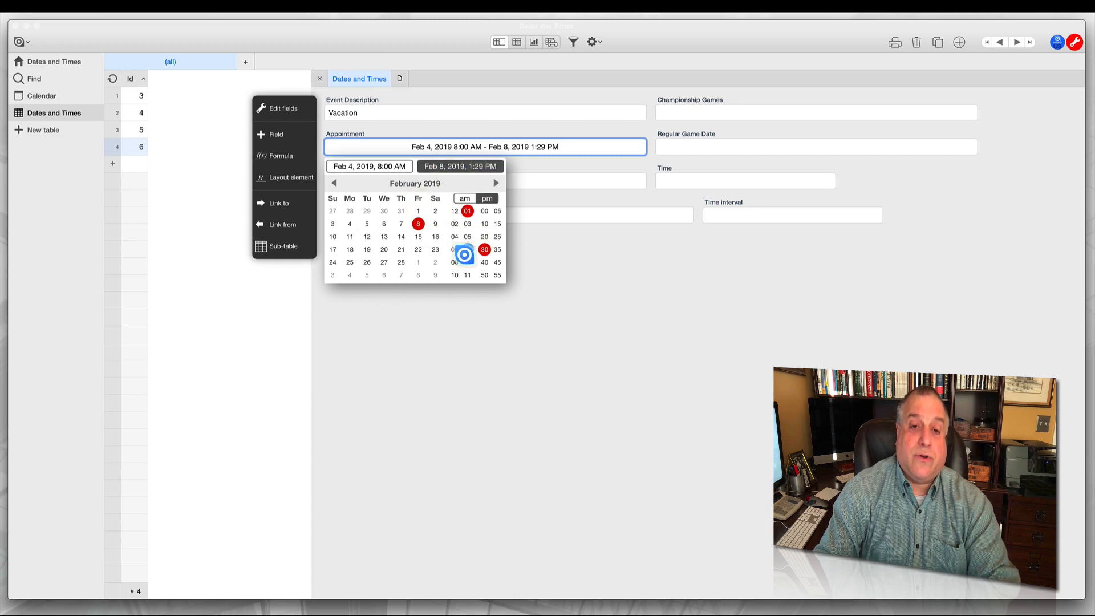
pyautogui.click(467, 237)
pyautogui.click(485, 211)
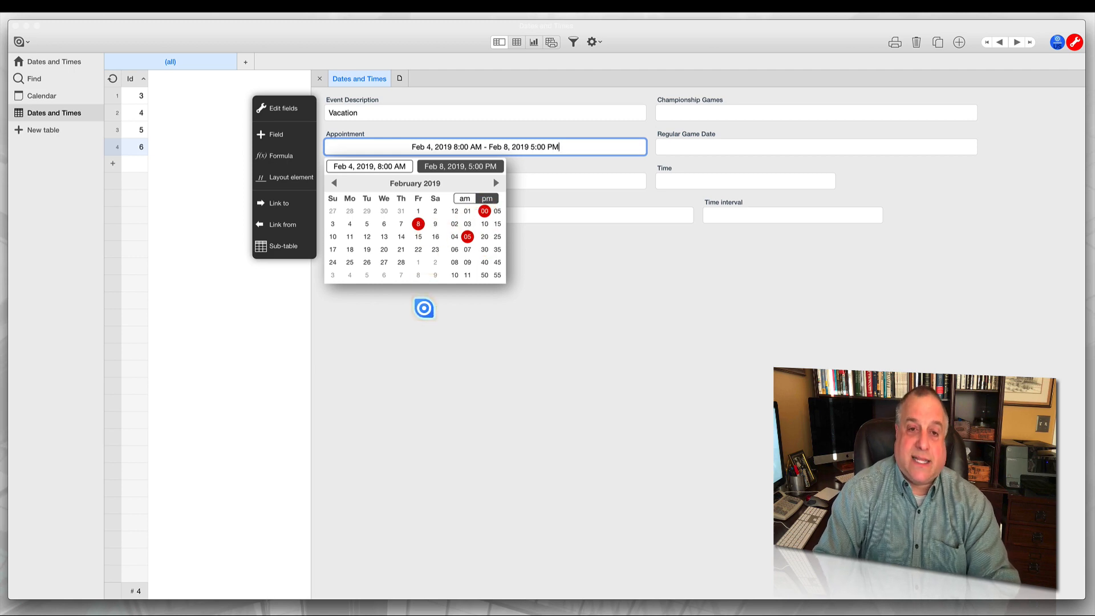
pyautogui.click(424, 308)
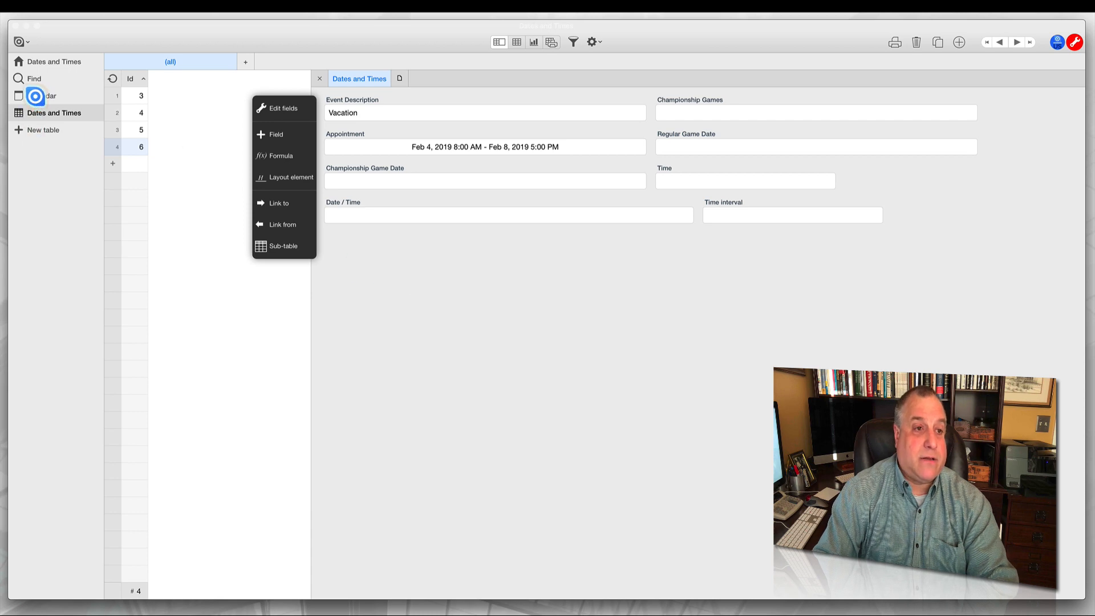
# Step: Check the Vacation entries in the February 2019 calendar, open the record from there and review the Appointment field's color setting
pyautogui.click(35, 96)
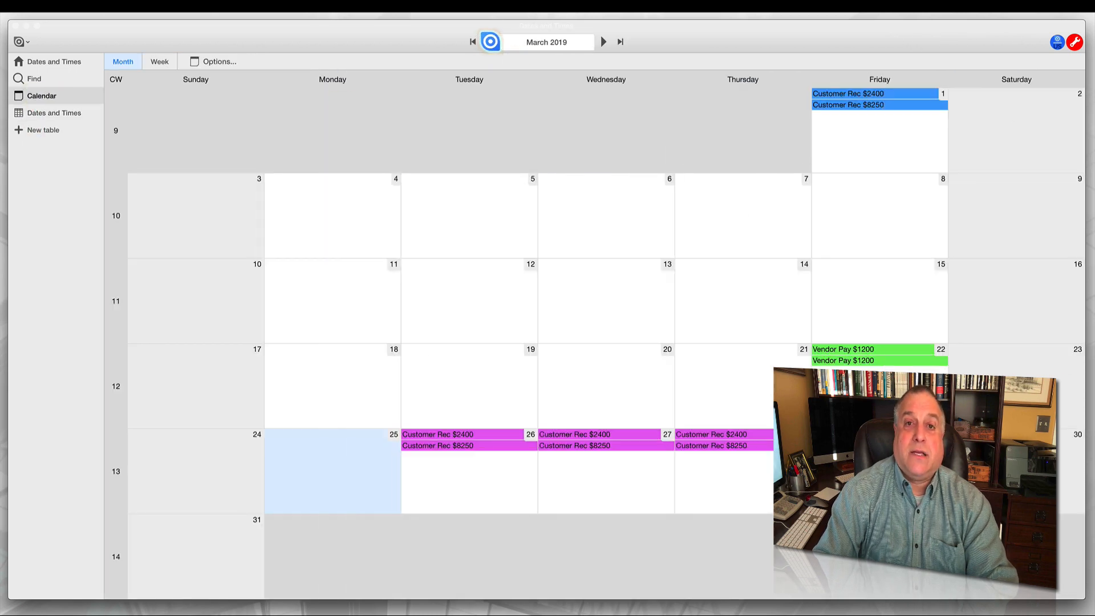
pyautogui.click(490, 42)
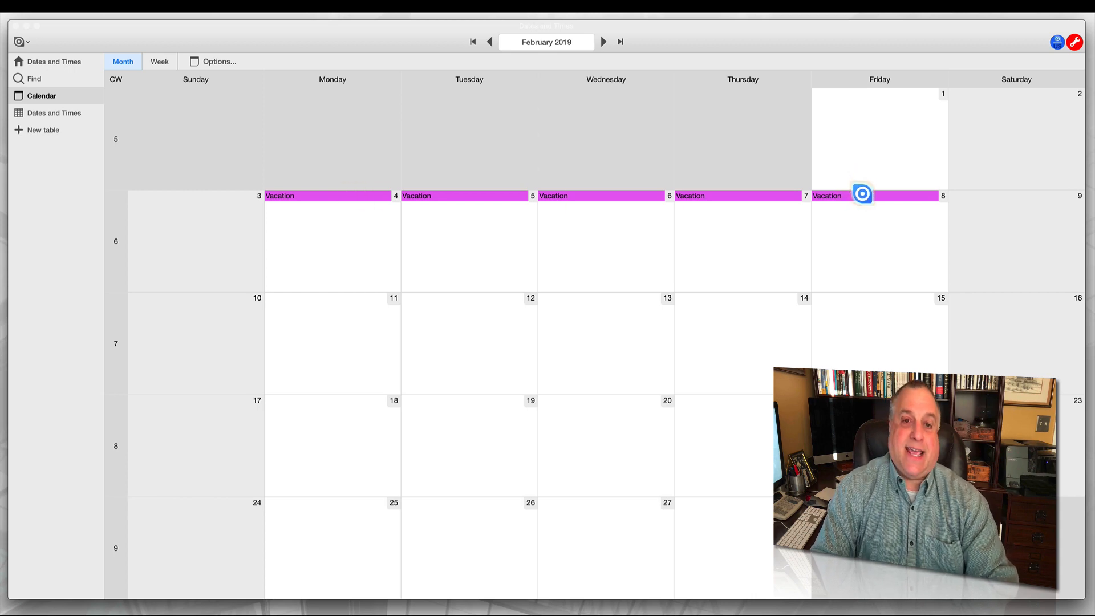
pyautogui.doubleClick(445, 199)
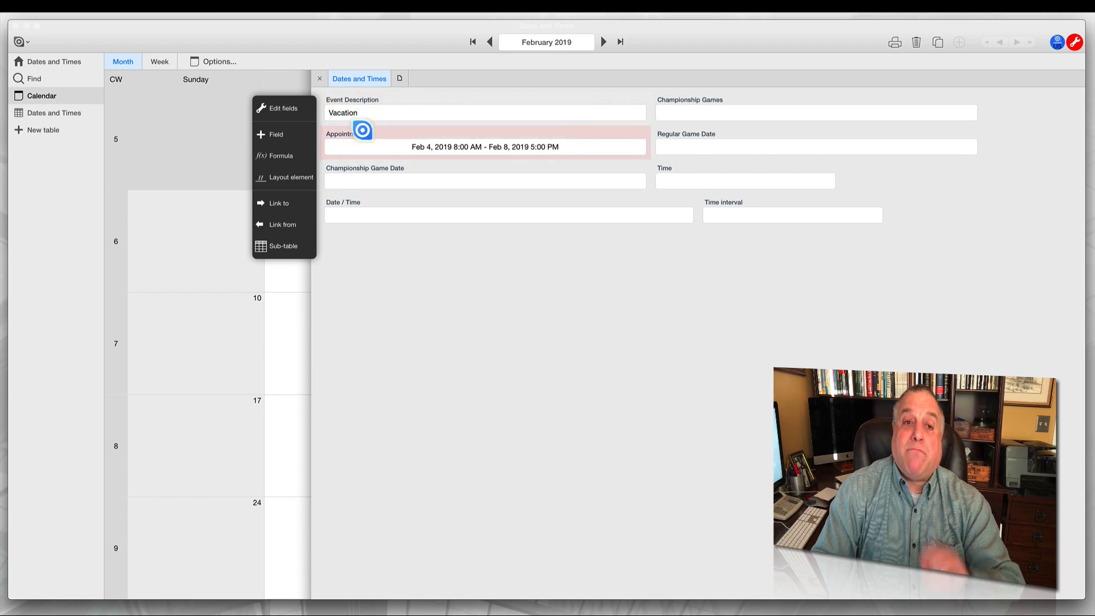
pyautogui.click(401, 139)
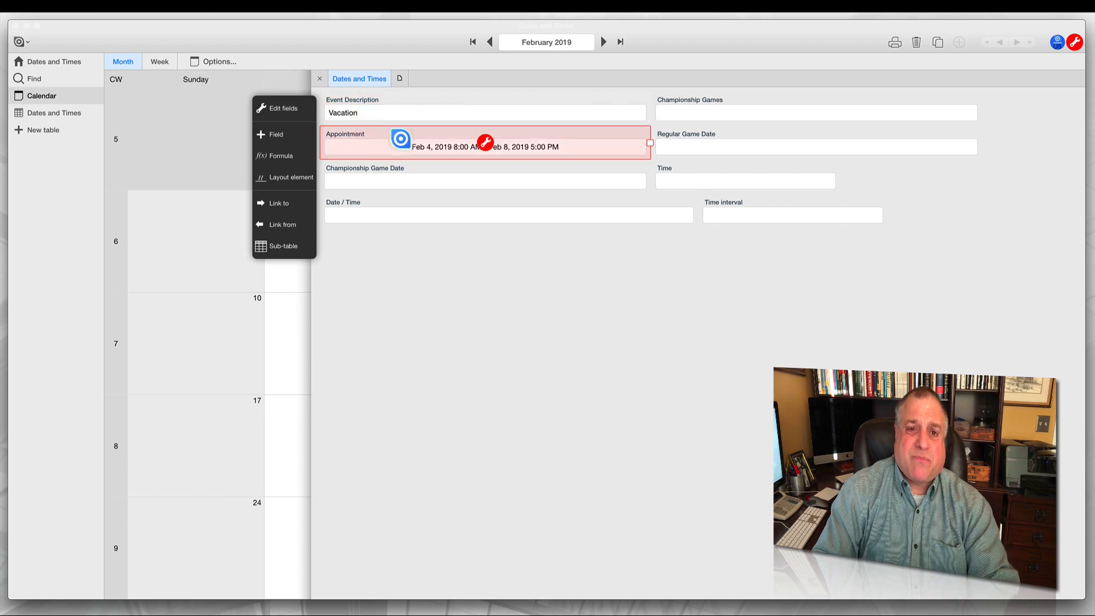
pyautogui.click(487, 139)
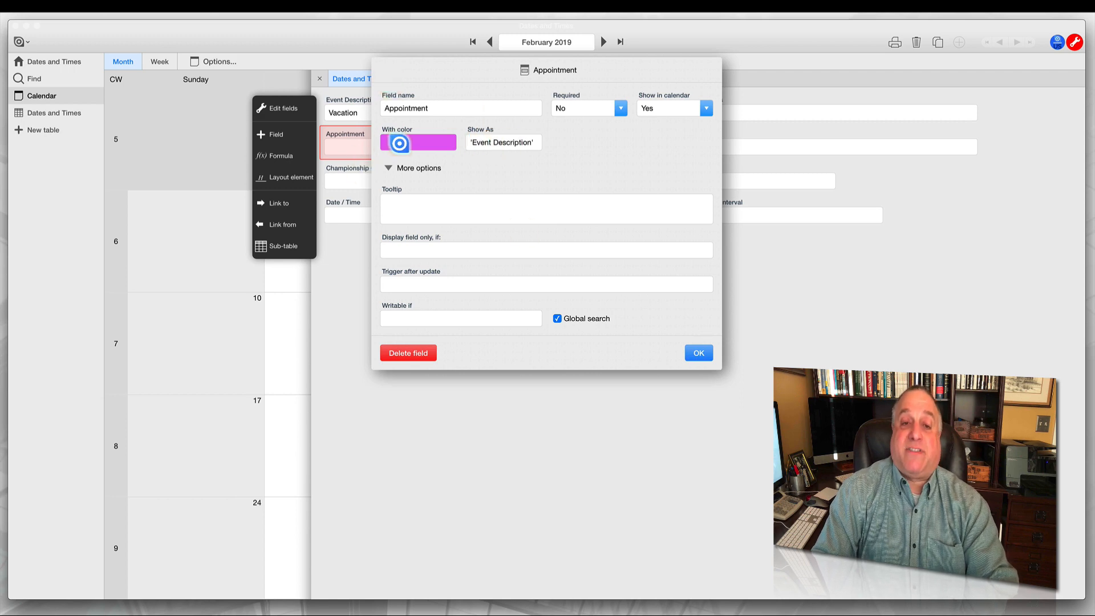
pyautogui.click(691, 353)
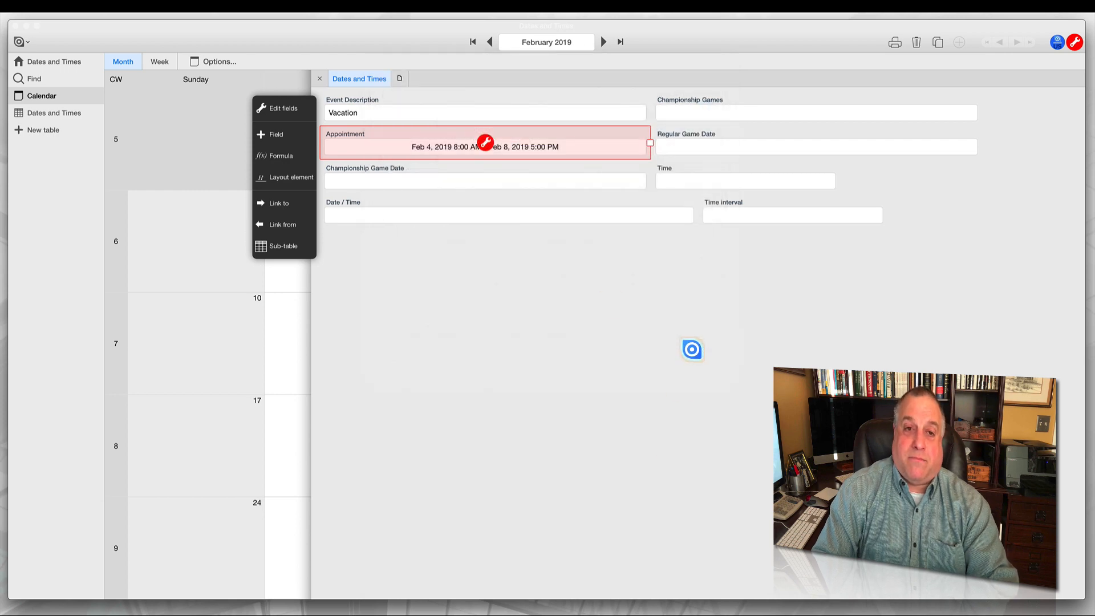
# Step: View the February 2019 calendar again, return to the Dates and Times table and leave field editing
pyautogui.click(30, 93)
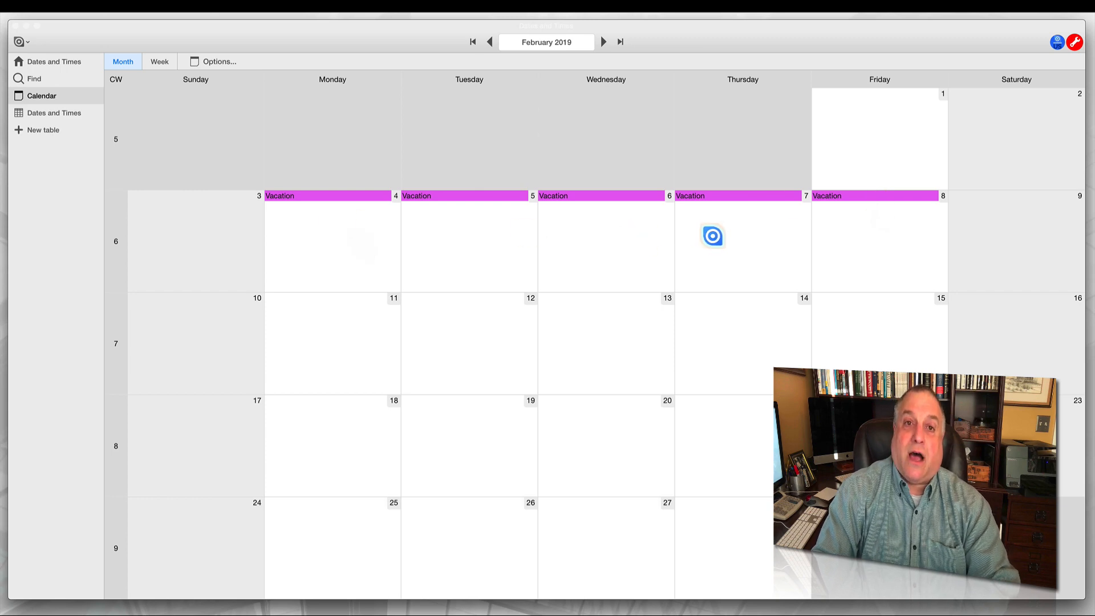
pyautogui.click(75, 112)
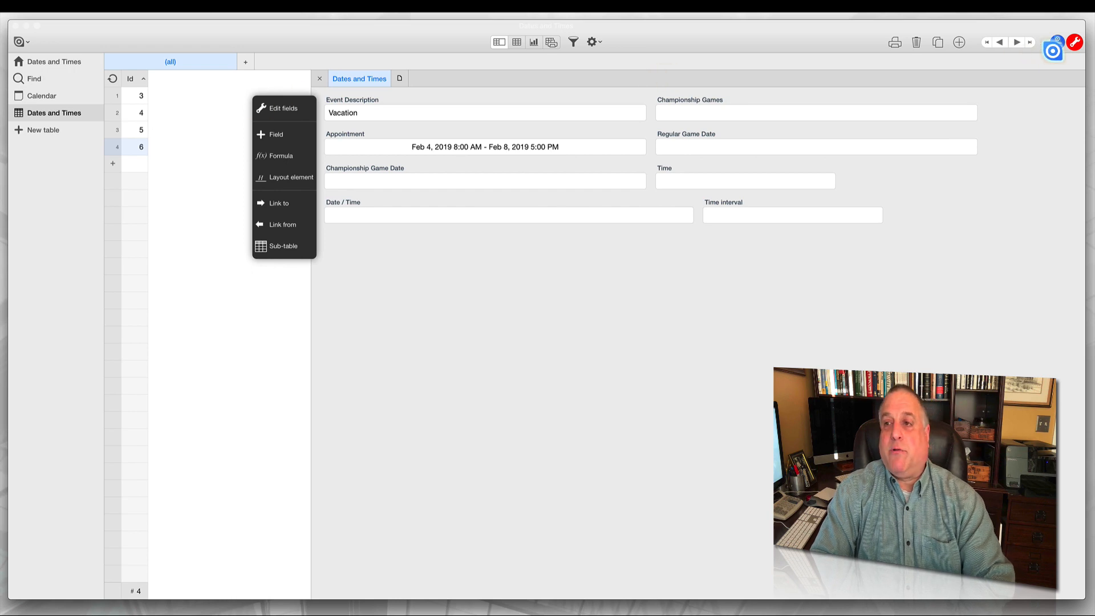
pyautogui.click(1074, 44)
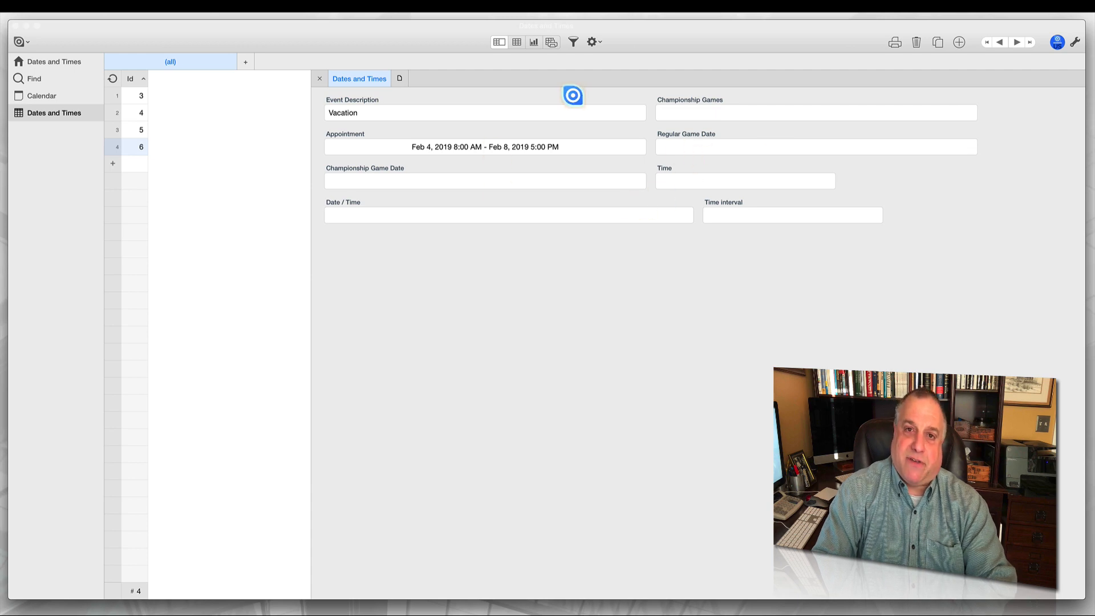
# Step: Review the Appointment field's Show in calendar choices, color presets and Show As formula in the table's field settings
pyautogui.click(587, 43)
pyautogui.click(590, 61)
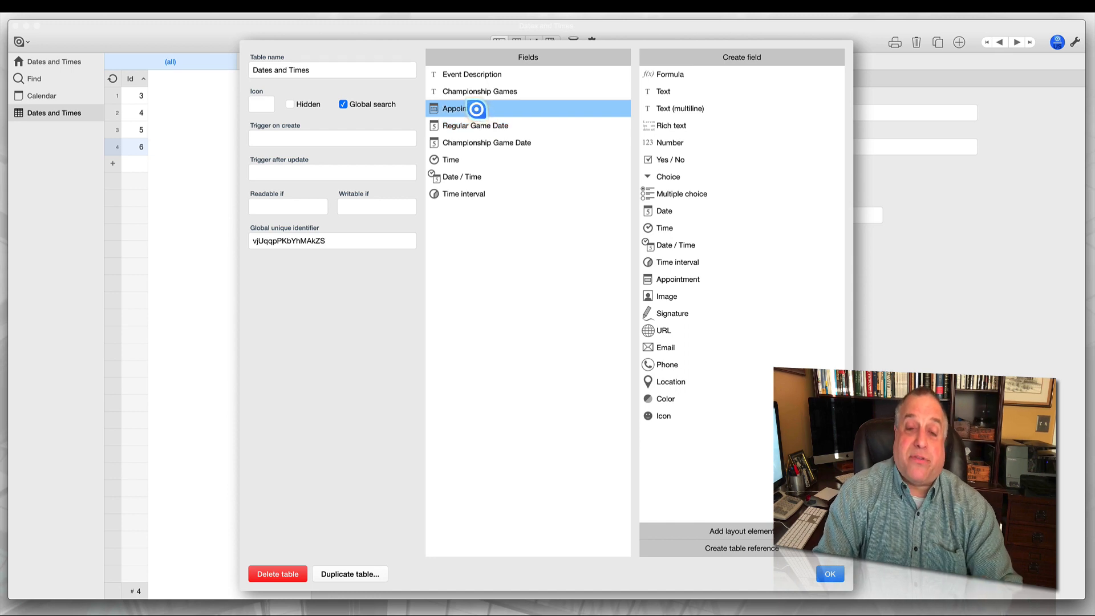
pyautogui.click(476, 109)
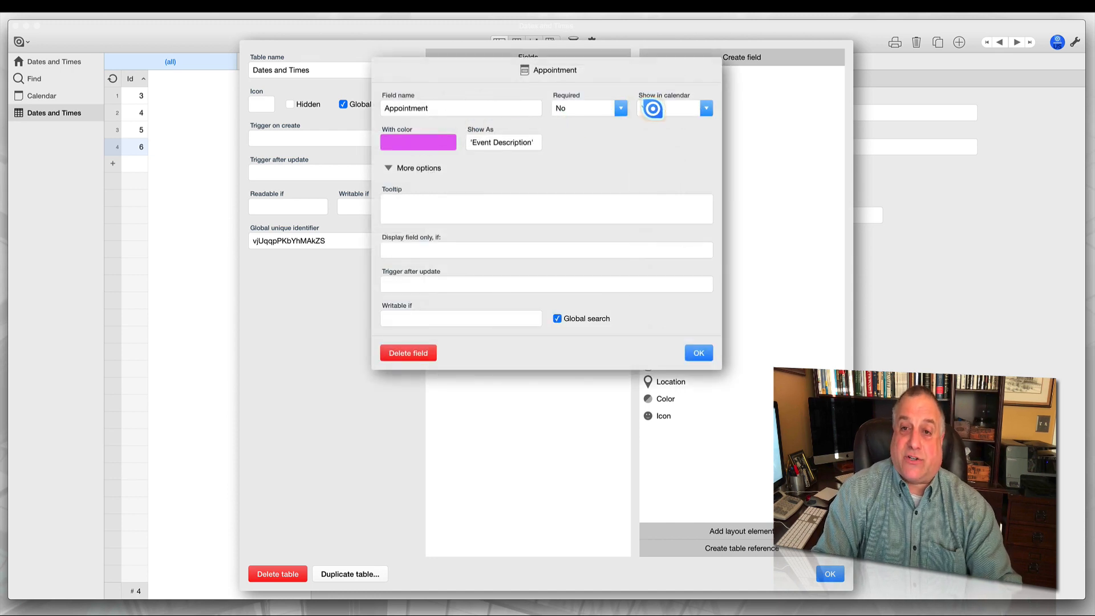
pyautogui.click(704, 107)
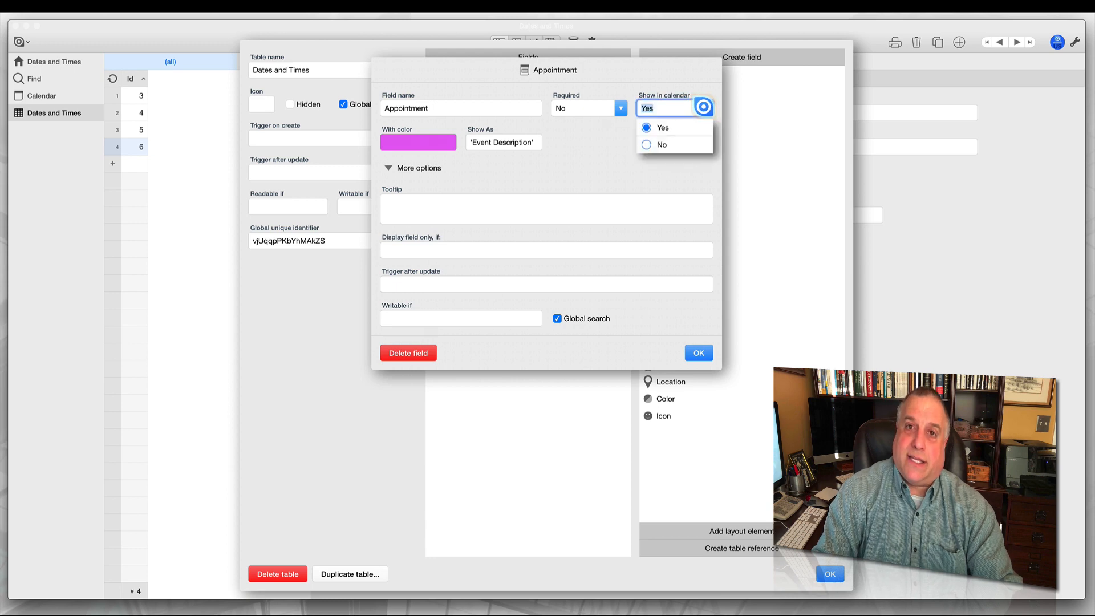
pyautogui.click(522, 171)
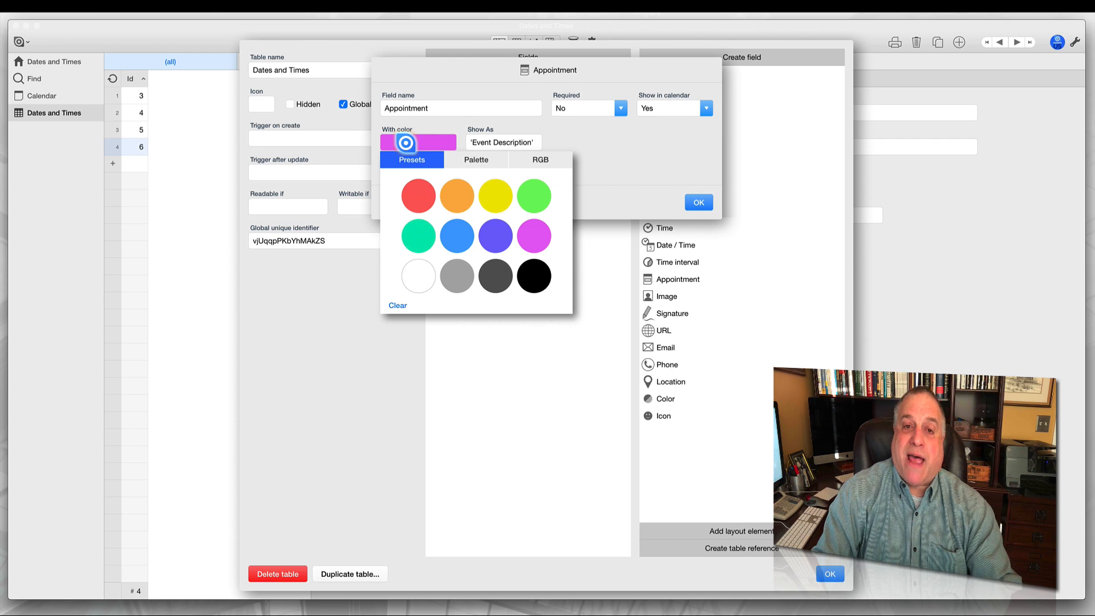
pyautogui.click(492, 143)
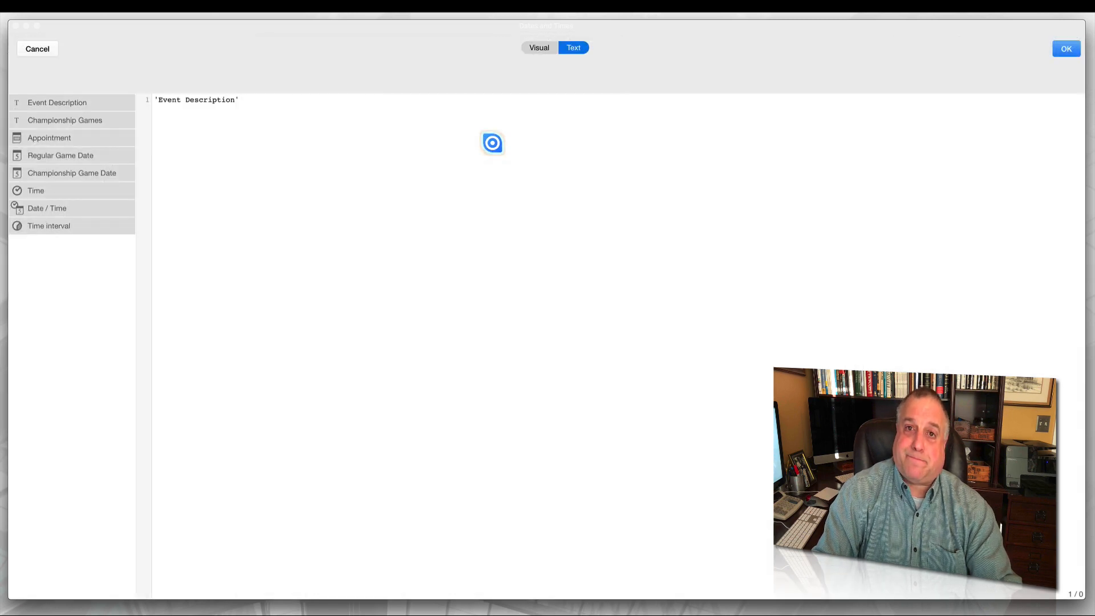
pyautogui.click(1065, 48)
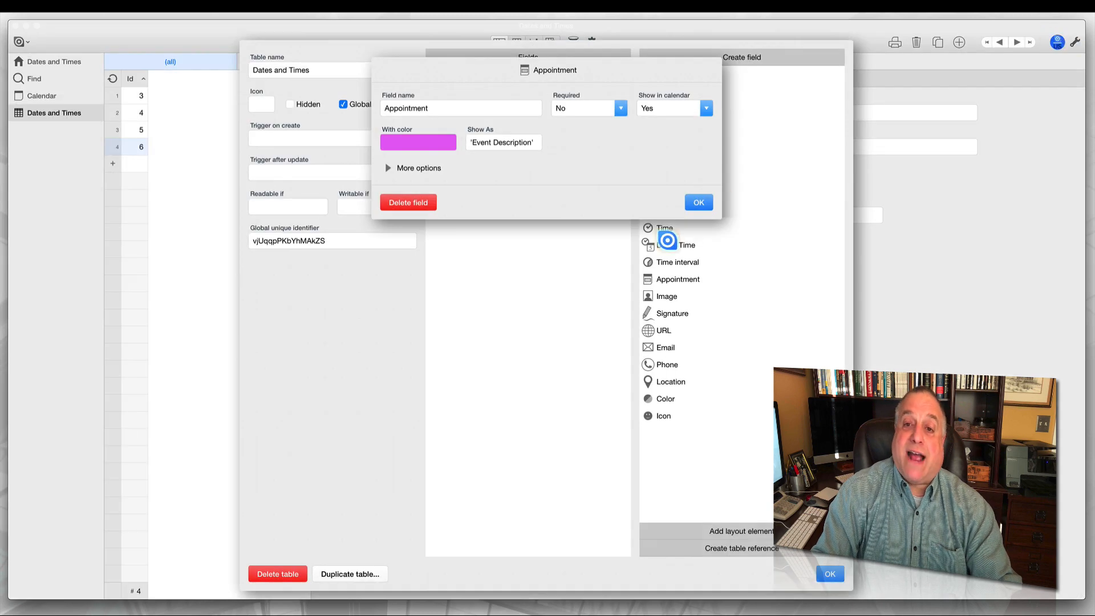
pyautogui.click(698, 209)
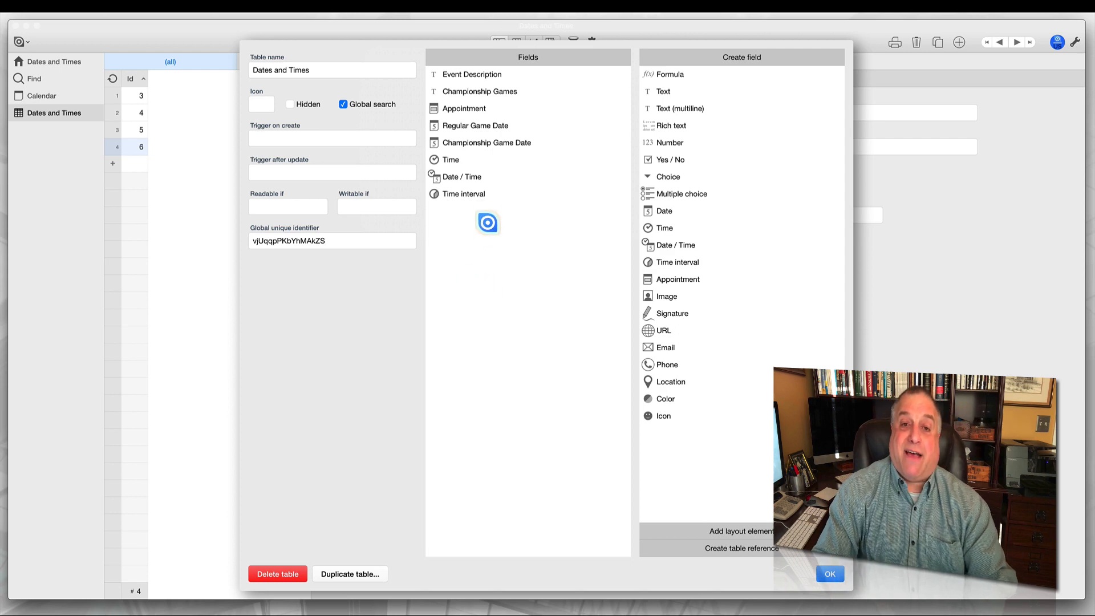
# Step: Review the Time field's format and default value settings, leaving them as they are
pyautogui.click(450, 160)
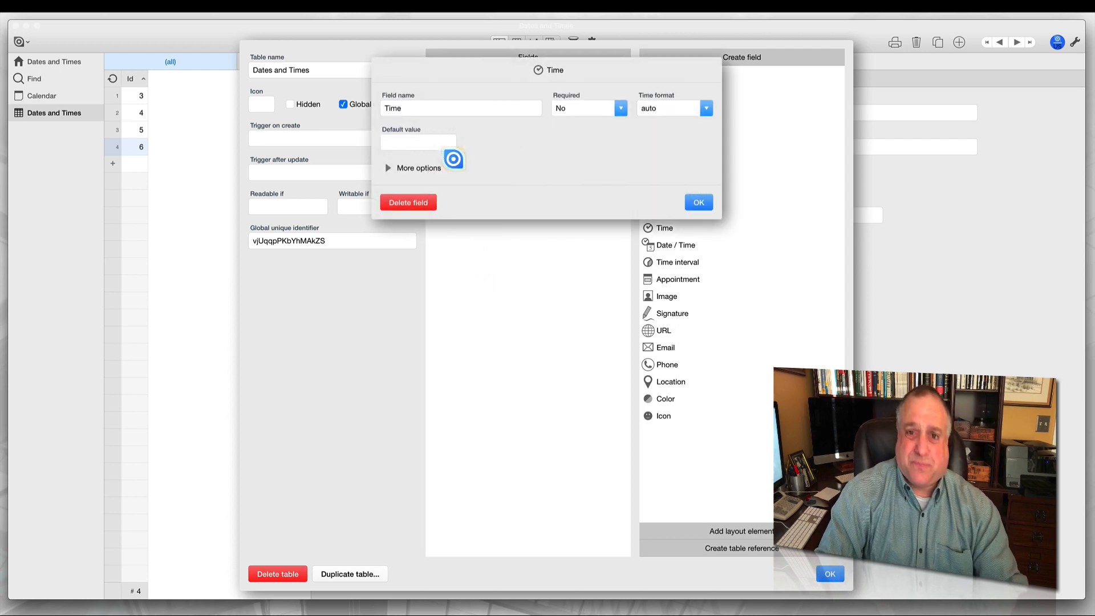
pyautogui.click(698, 203)
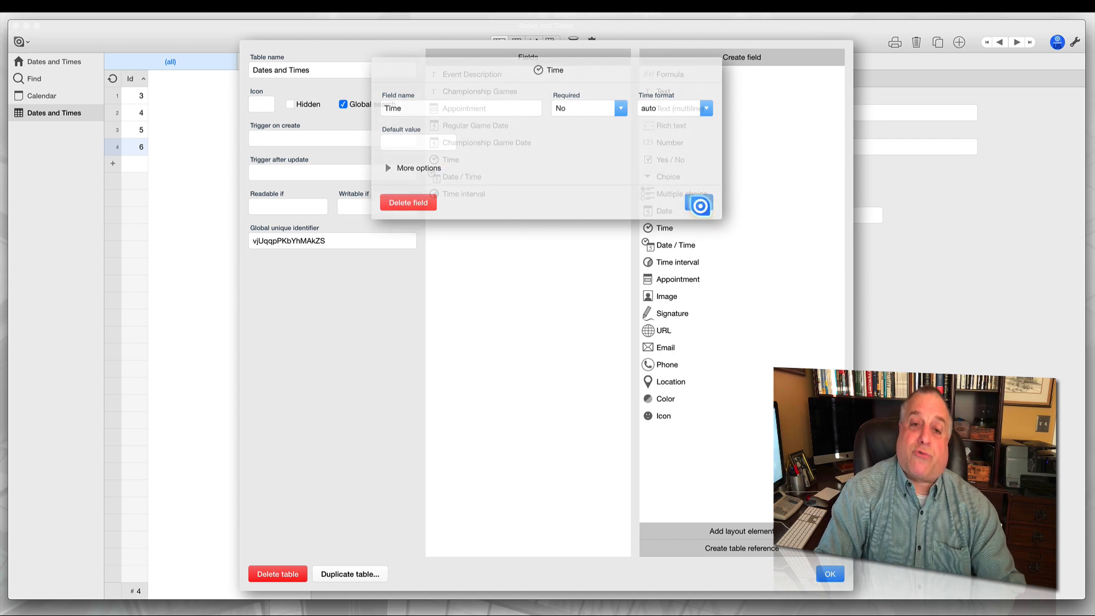